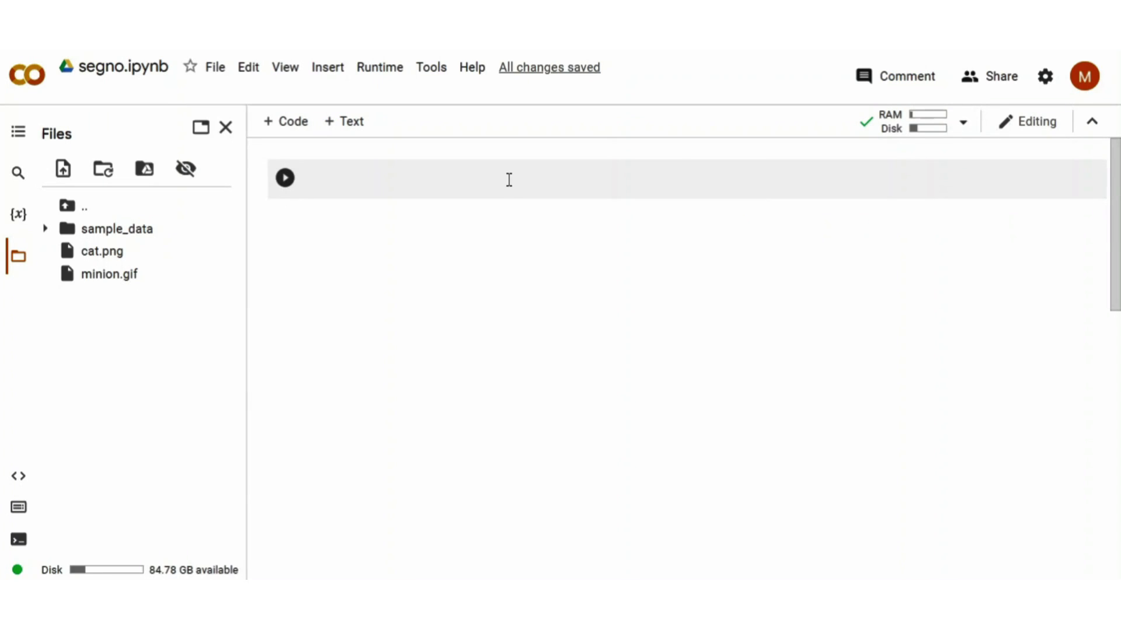
Step: Pip-install segno, then run a cell importing io, segno and PIL's Image
{"action": "left_click", "coordinate": [508, 179]}
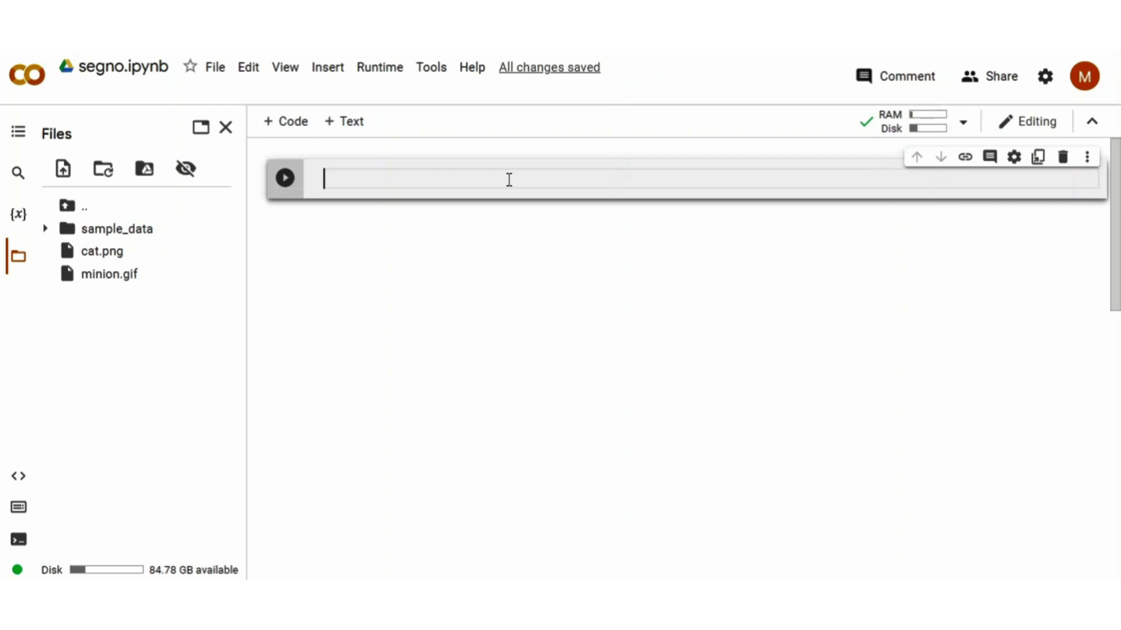
{"action": "type", "text": "!pip install"}
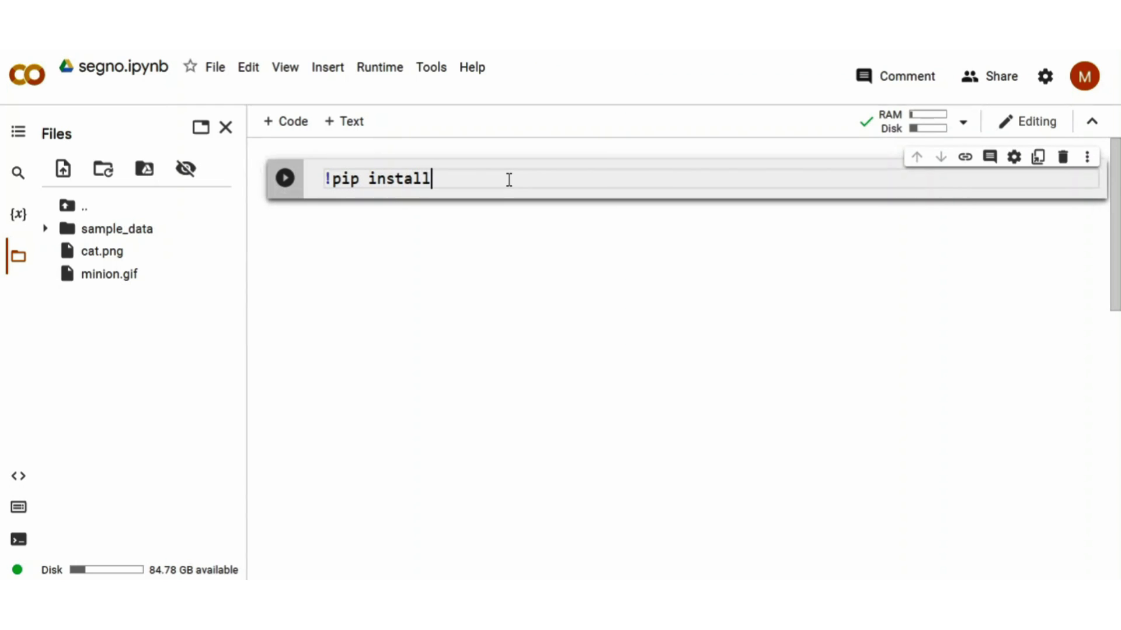
{"action": "type", "text": " segno"}
{"action": "key", "text": "ctrl+Return"}
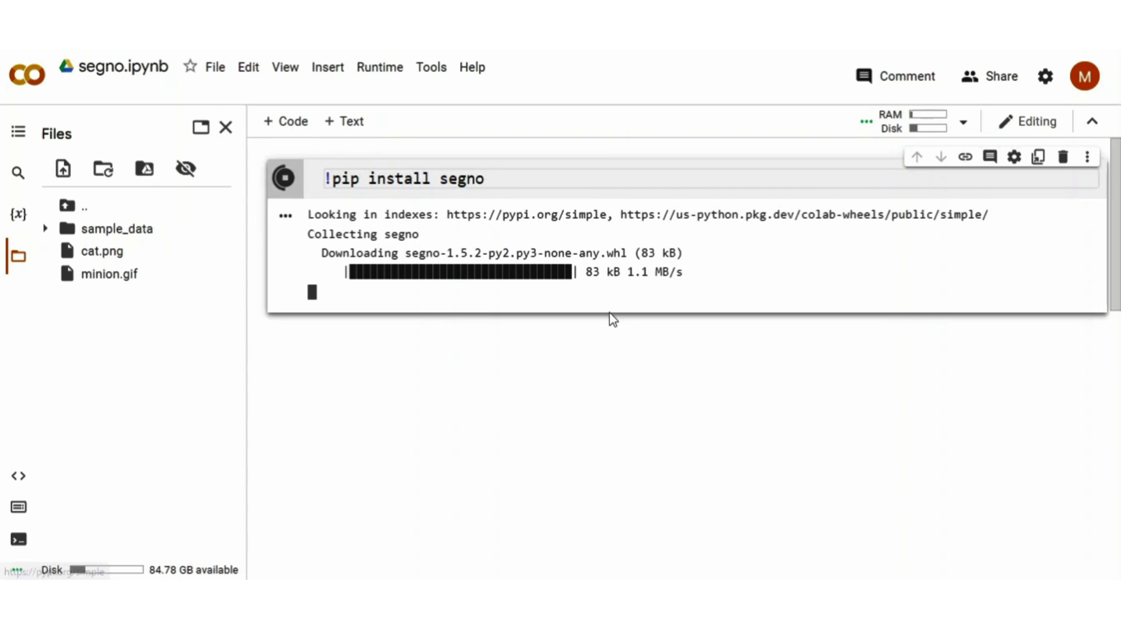
{"action": "left_click", "coordinate": [643, 317]}
{"action": "left_click", "coordinate": [644, 368]}
{"action": "left_click", "coordinate": [644, 419]}
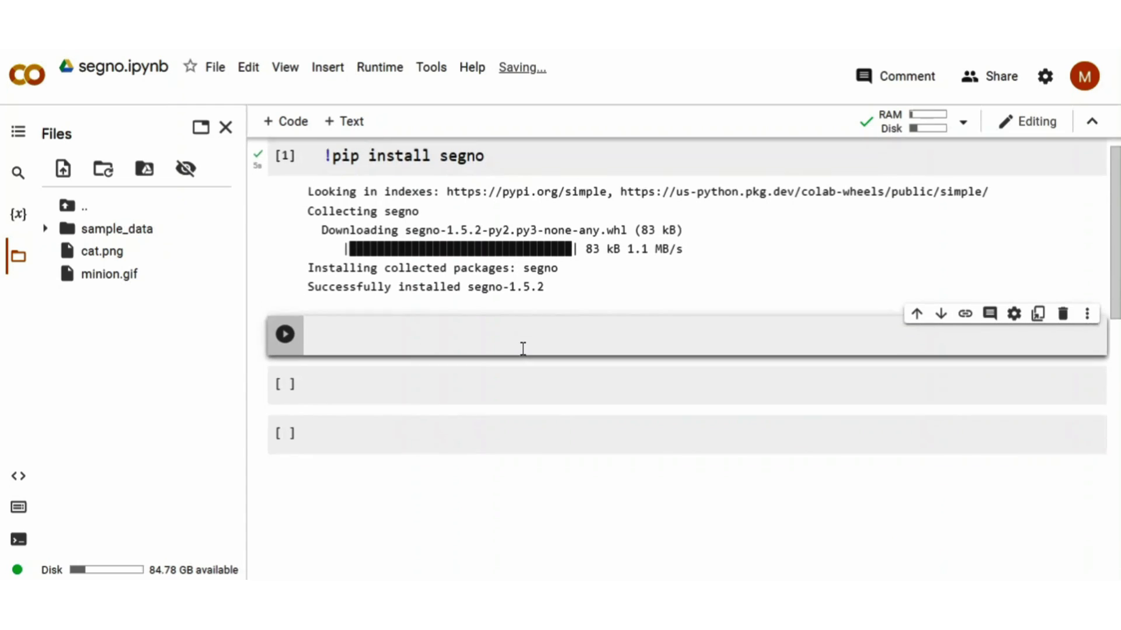
{"action": "scroll", "coordinate": [523, 349], "scroll_direction": "down", "scroll_amount": 3}
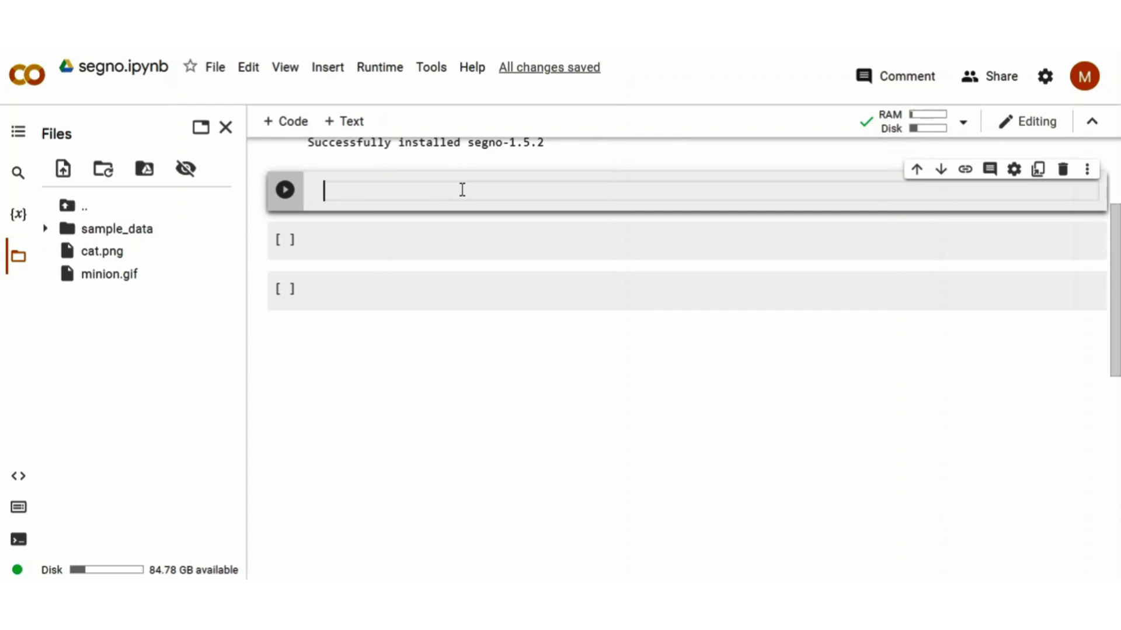
{"action": "type", "text": "im"}
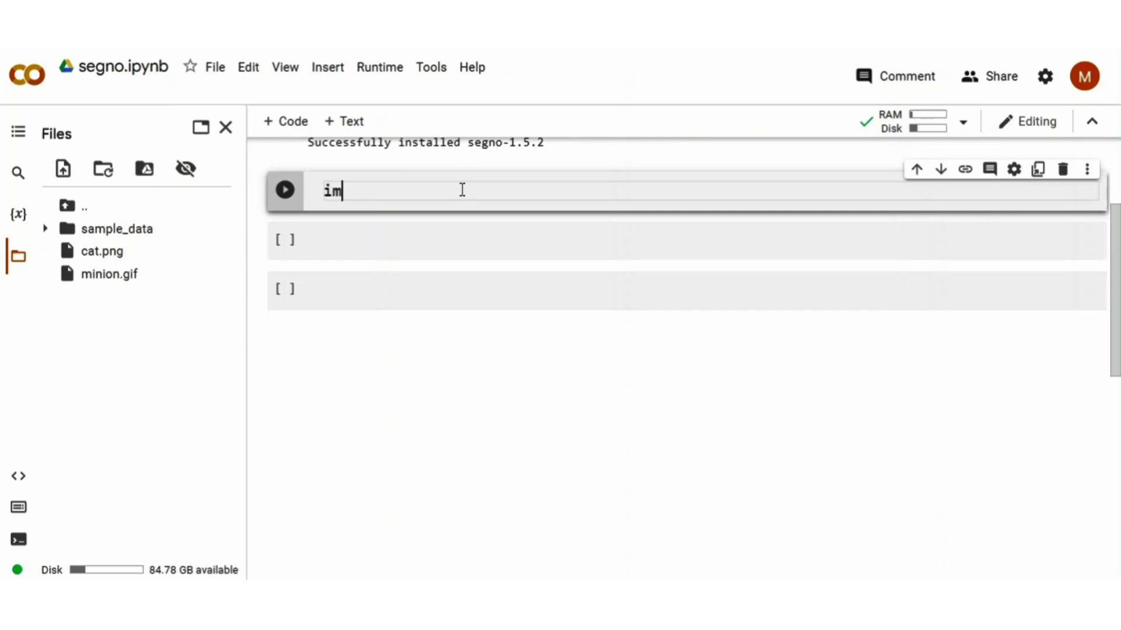
{"action": "type", "text": "port io"}
{"action": "key", "text": "Return"}
{"action": "type", "text": "impo"}
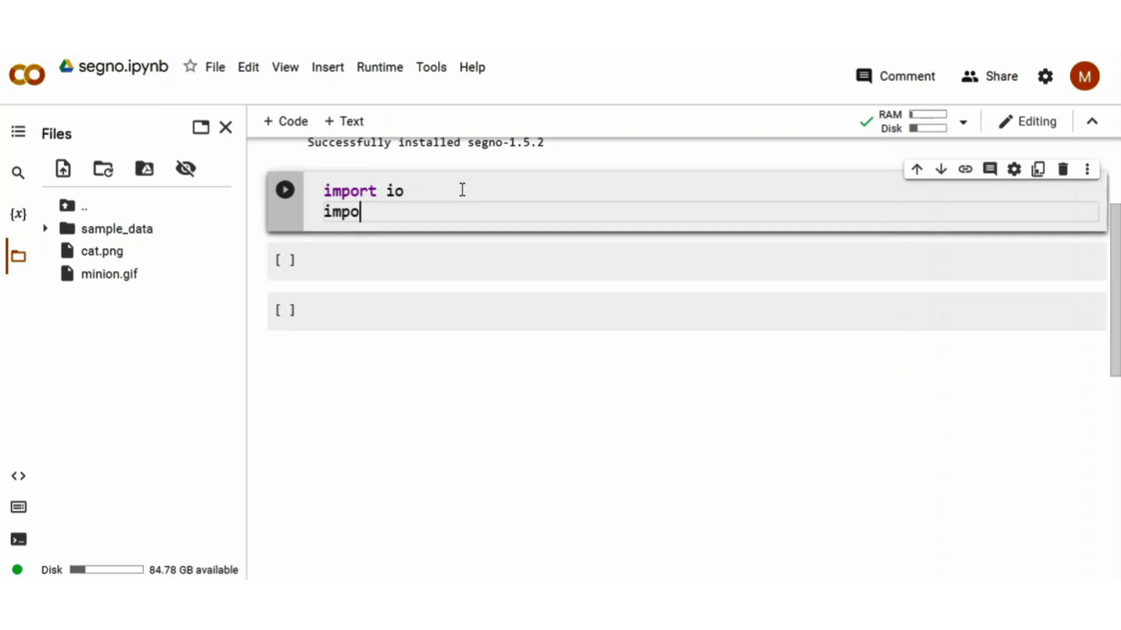
{"action": "type", "text": "rt segno"}
{"action": "key", "text": "Escape"}
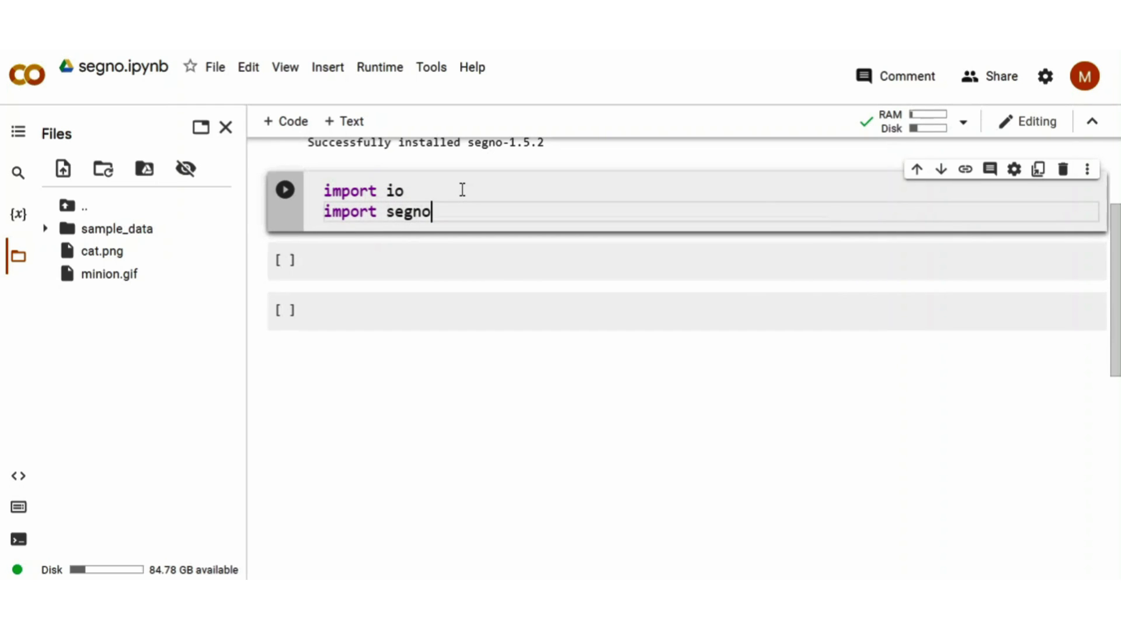
{"action": "key", "text": "Return"}
{"action": "type", "text": "from "}
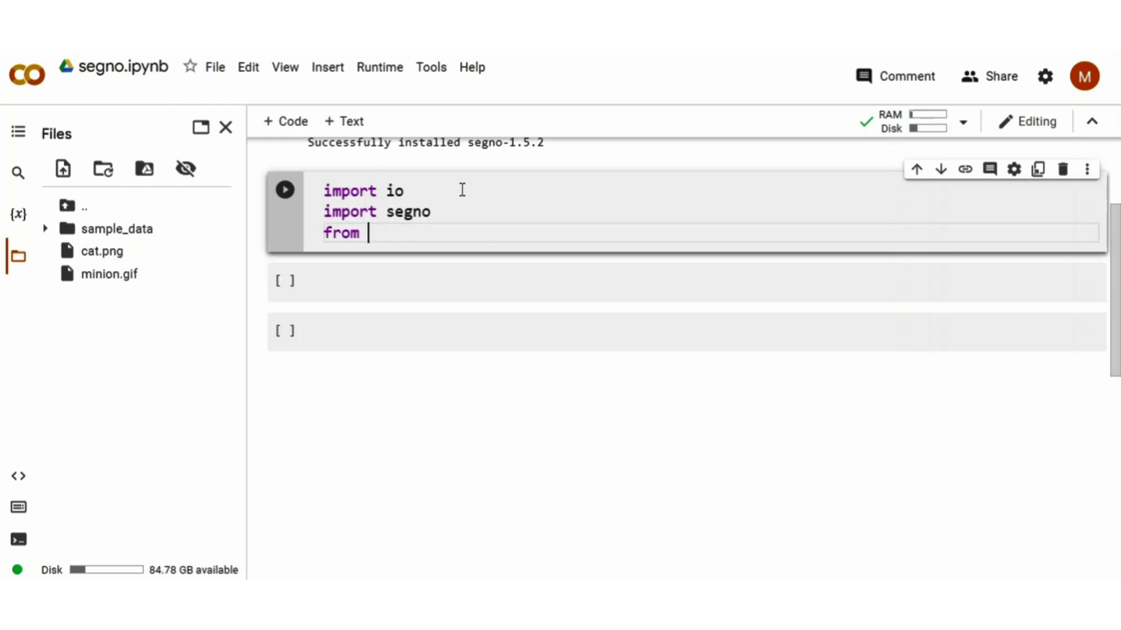
{"action": "type", "text": "PIL import "}
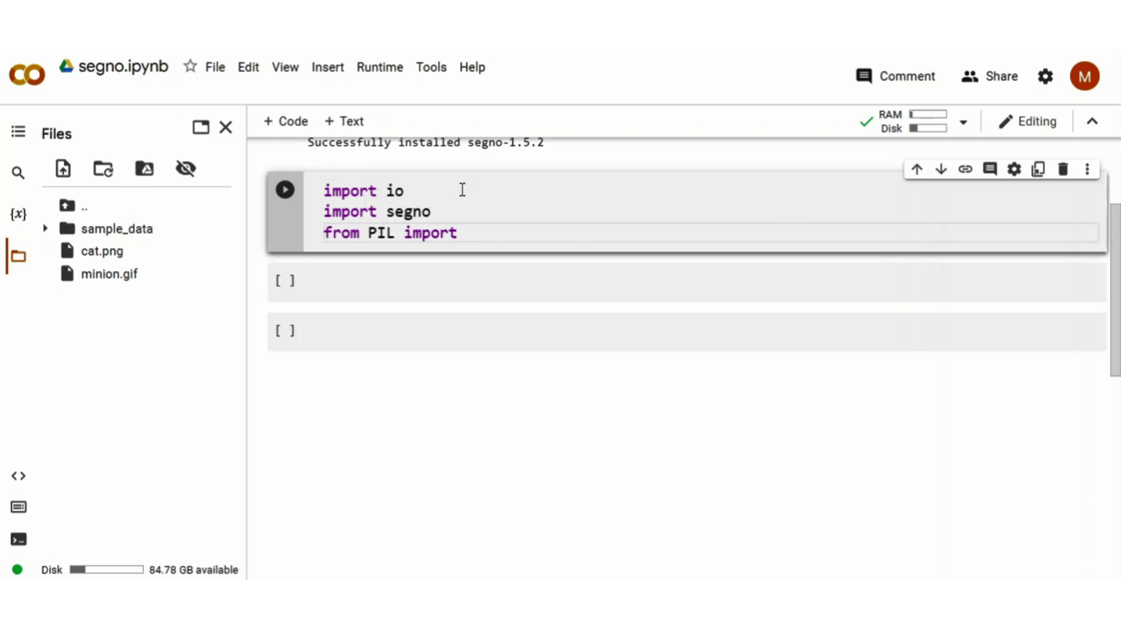
{"action": "type", "text": "Image"}
{"action": "key", "text": "shift+Return"}
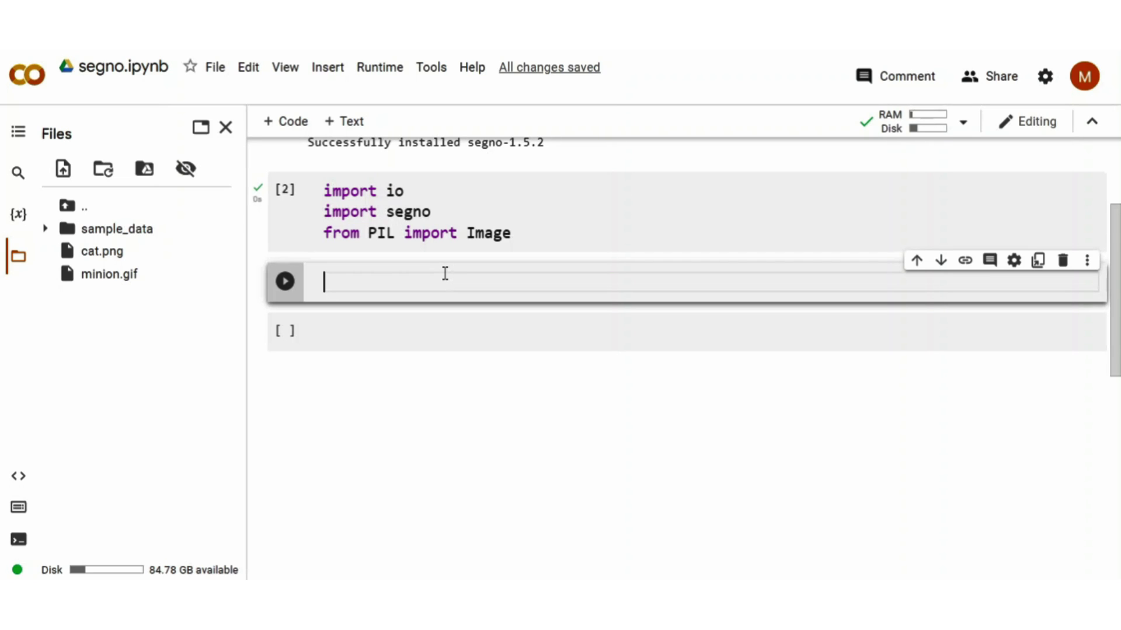
{"action": "type", "text": "qr"}
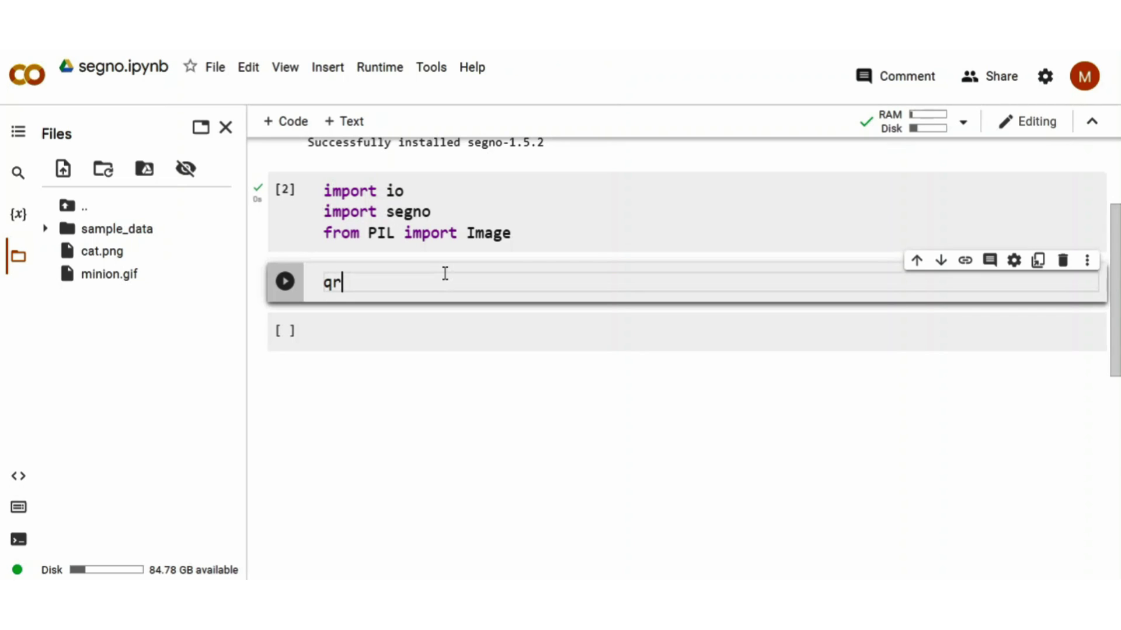
{"action": "type", "text": "code "}
{"action": "type", "text": "= s"}
{"action": "type", "text": "egno.make"}
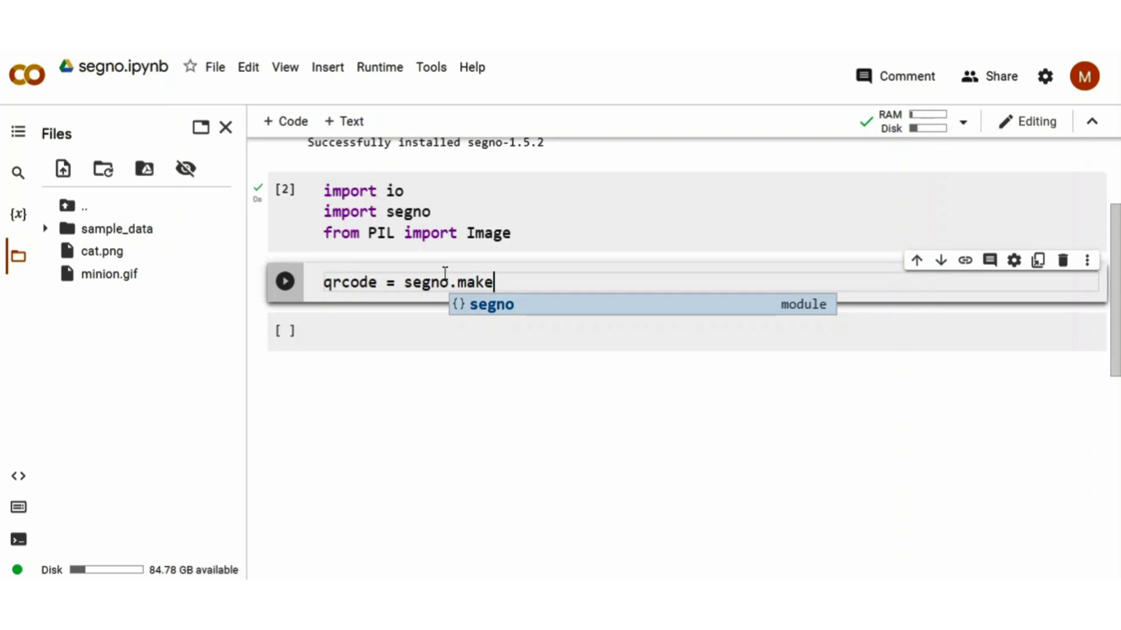
{"action": "type", "text": "(\"Quick "}
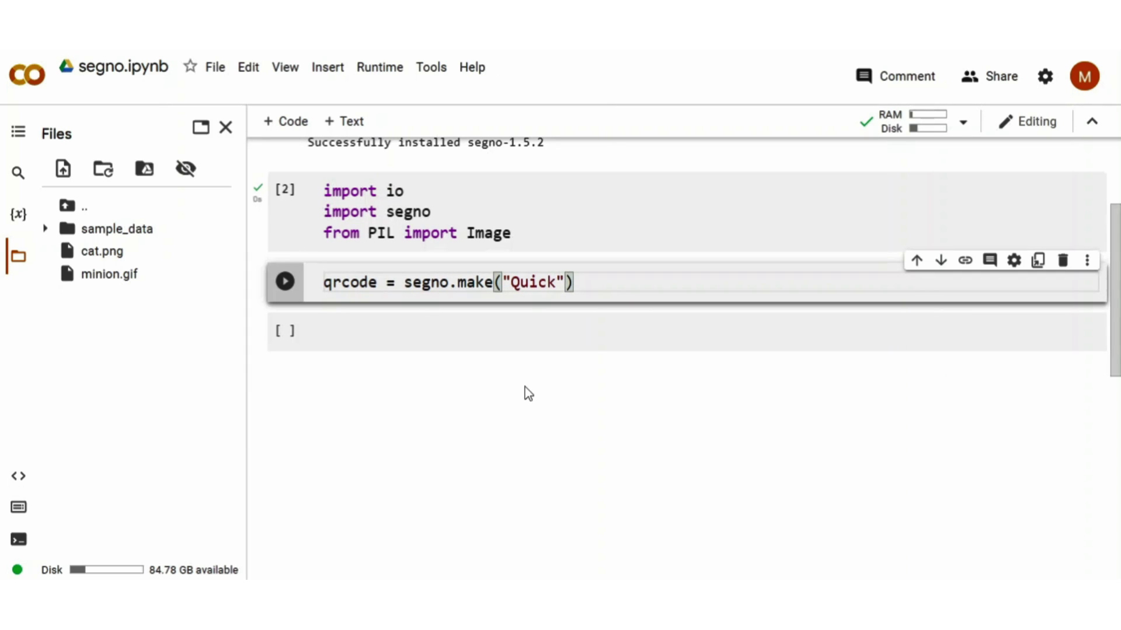
{"action": "type", "text": "video on "}
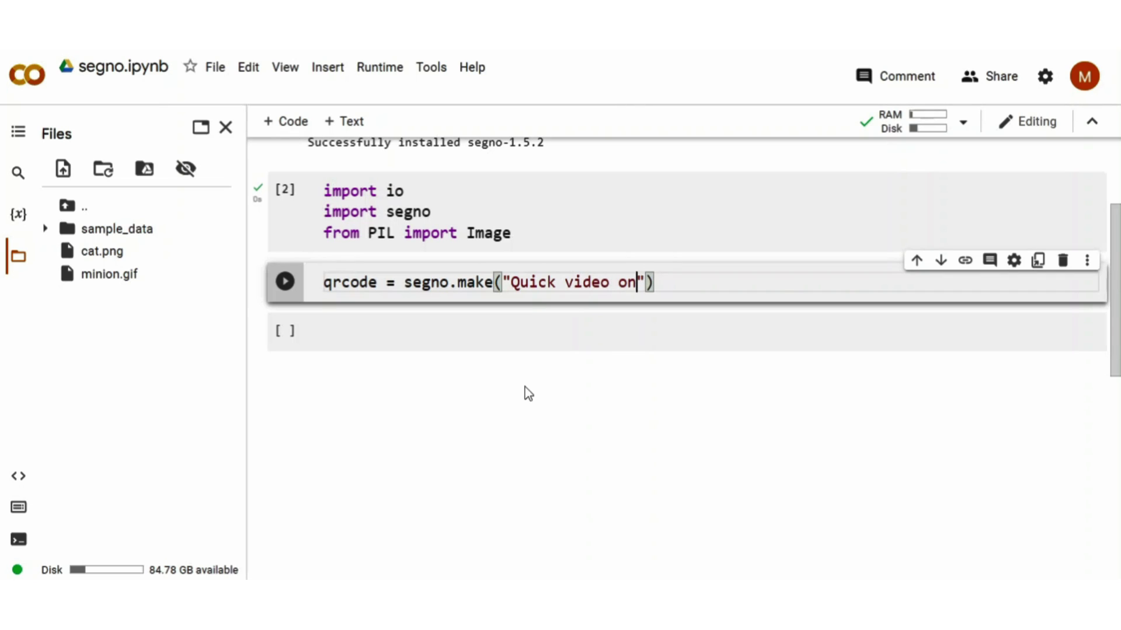
{"action": "type", "text": "Segno"}
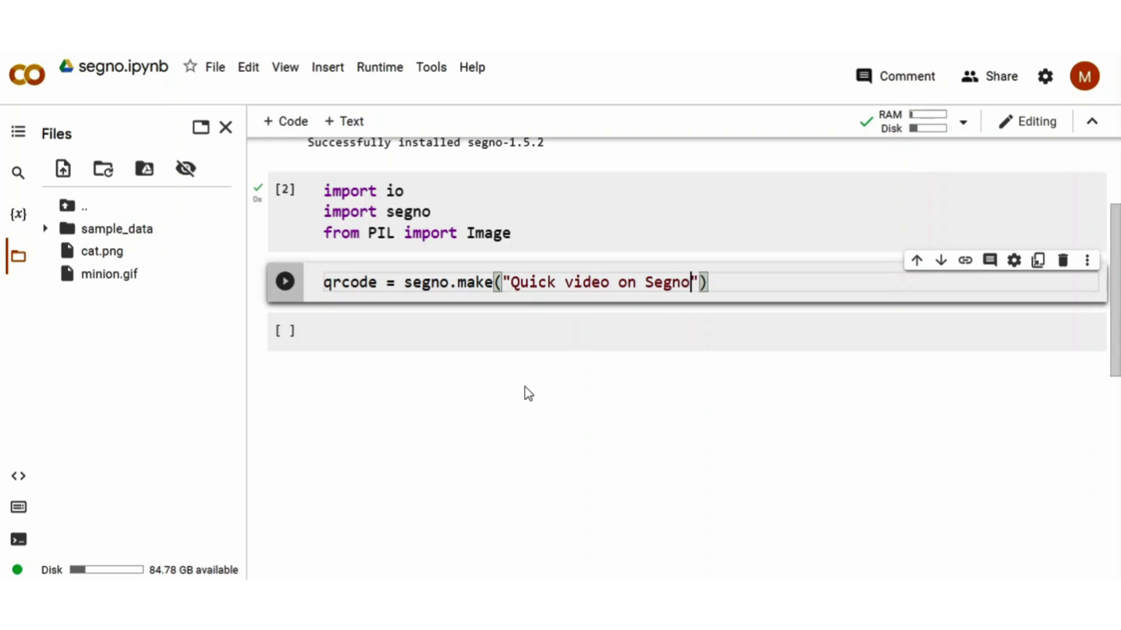
Step: Make a QR code for 'Quick video on Segno', save qr_code.png, and preview it
{"action": "key", "text": "End"}
{"action": "key", "text": "Return"}
{"action": "type", "text": "qr"}
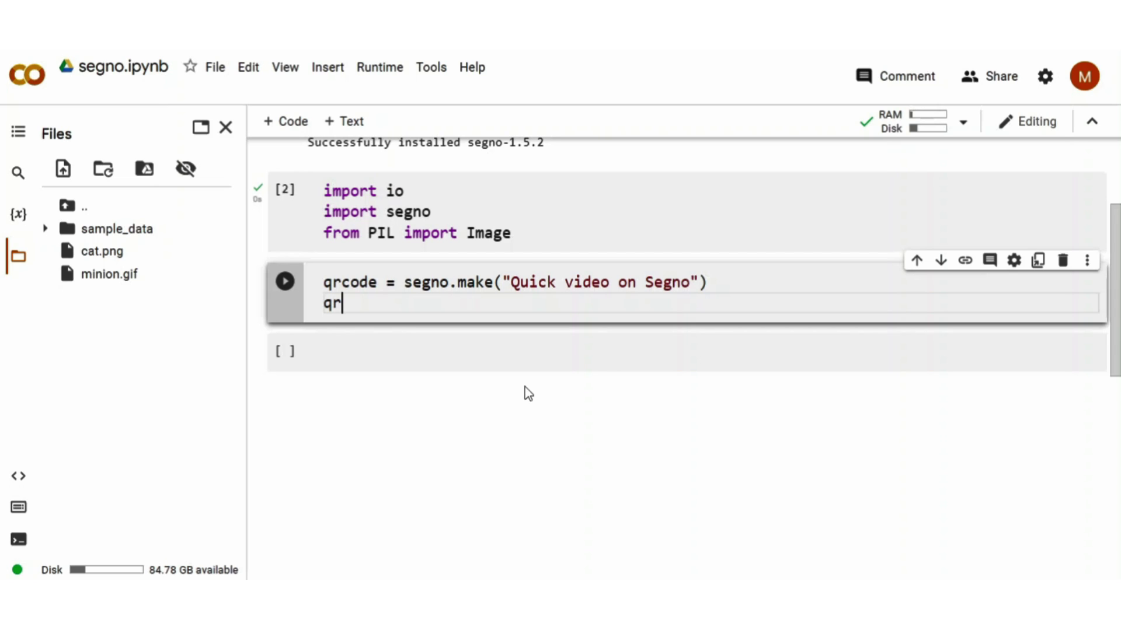
{"action": "type", "text": "code."}
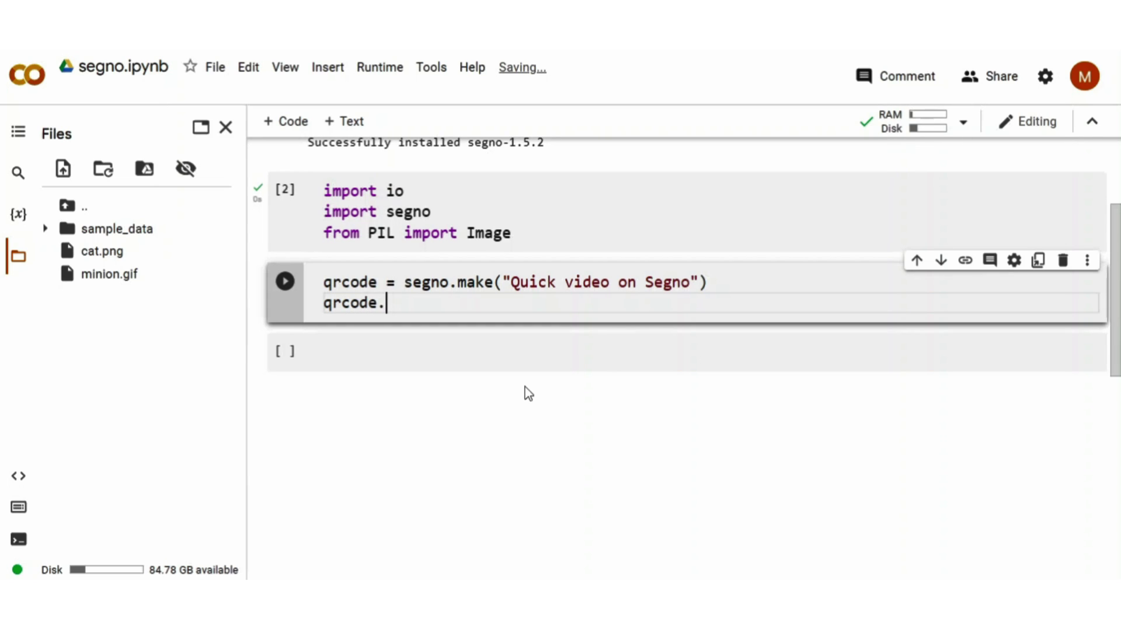
{"action": "type", "text": "save"}
{"action": "type", "text": "("}
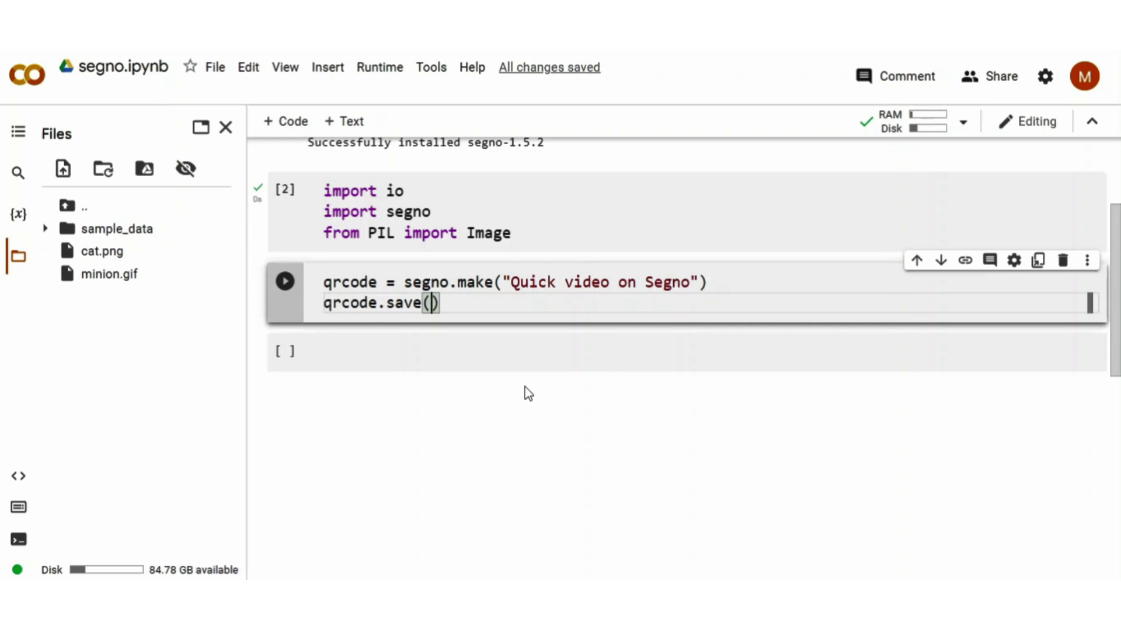
{"action": "type", "text": "\"f"}
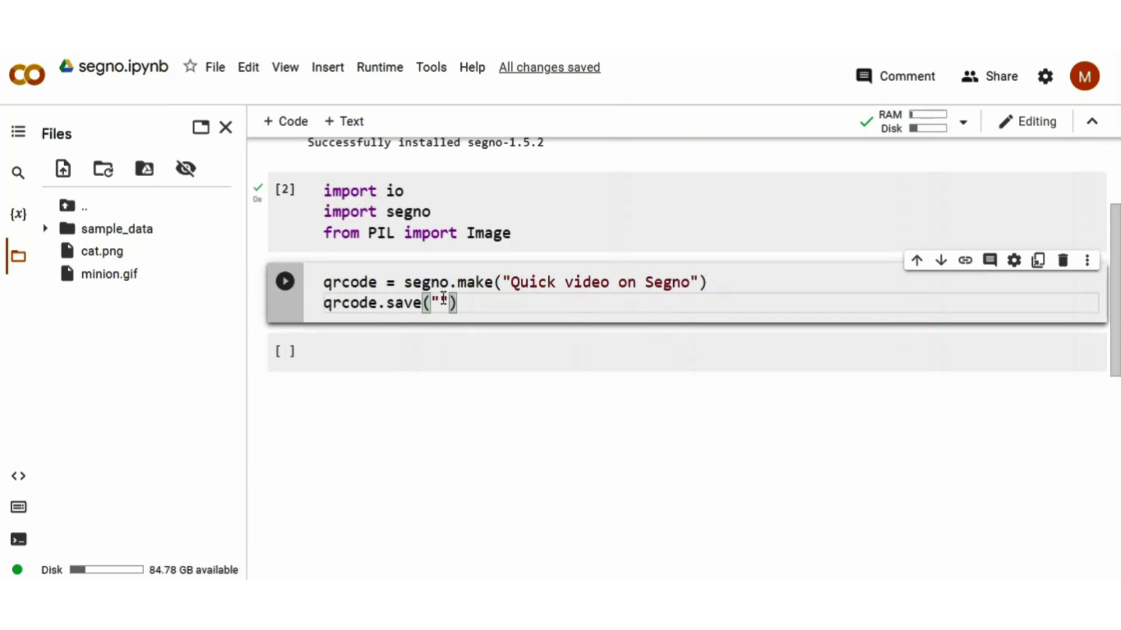
{"action": "type", "text": "qr_code"}
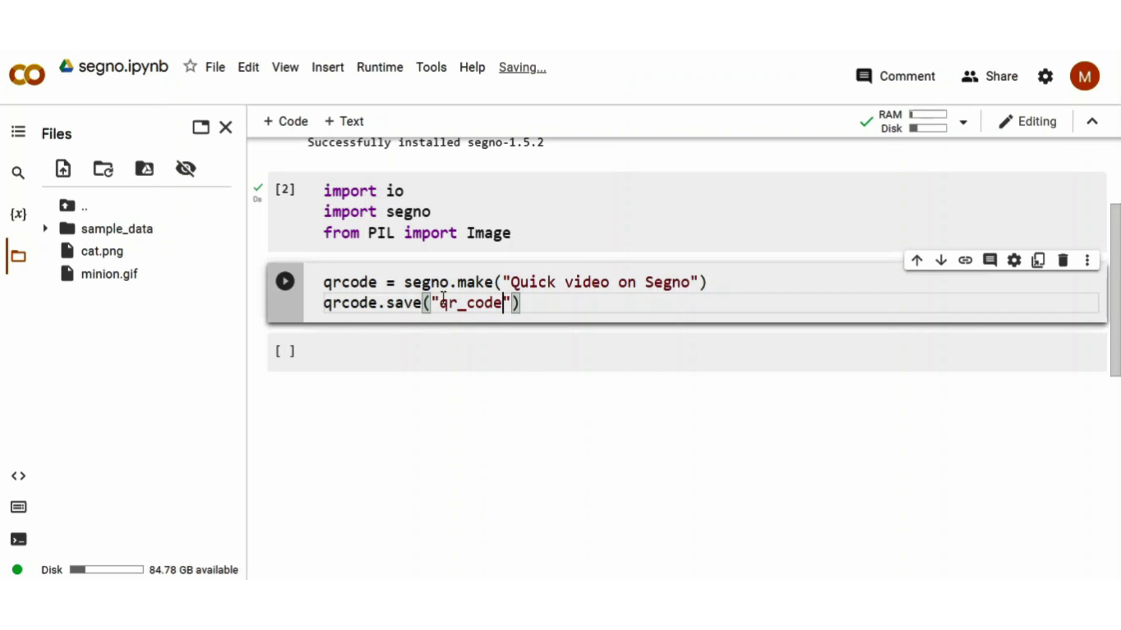
{"action": "type", "text": ".png"}
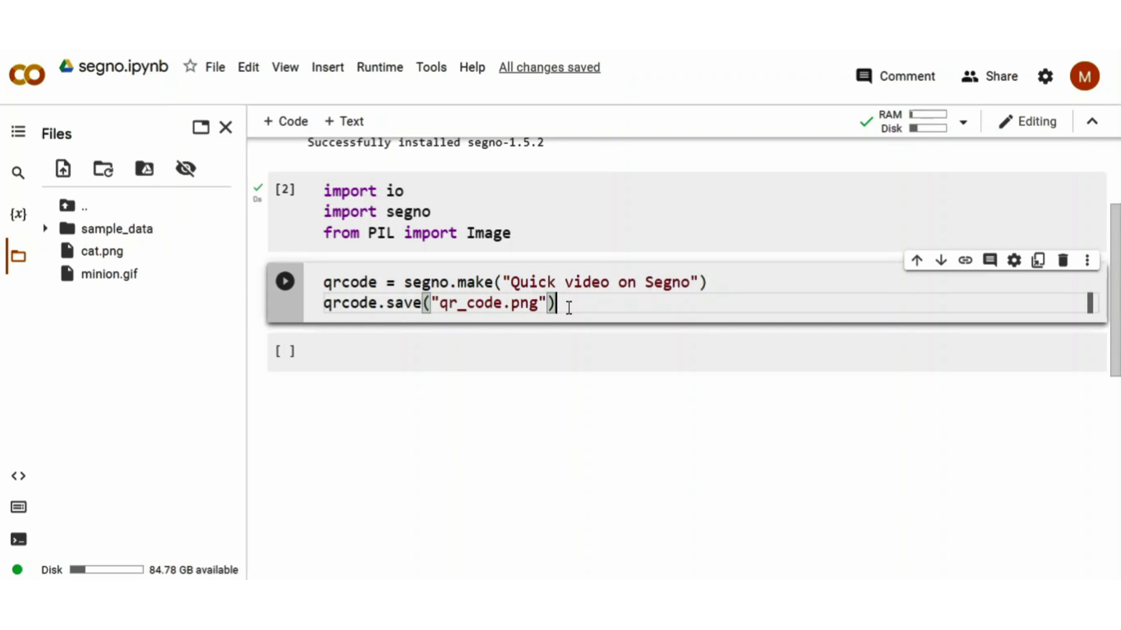
{"action": "key", "text": "ctrl+Return"}
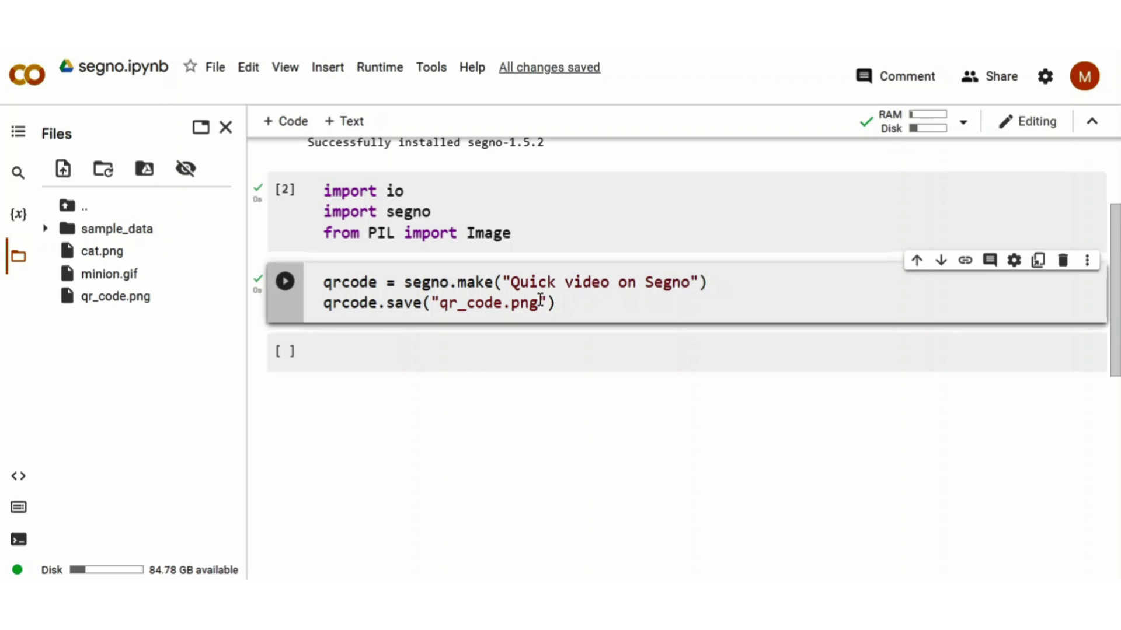
{"action": "double_click", "coordinate": [116, 296]}
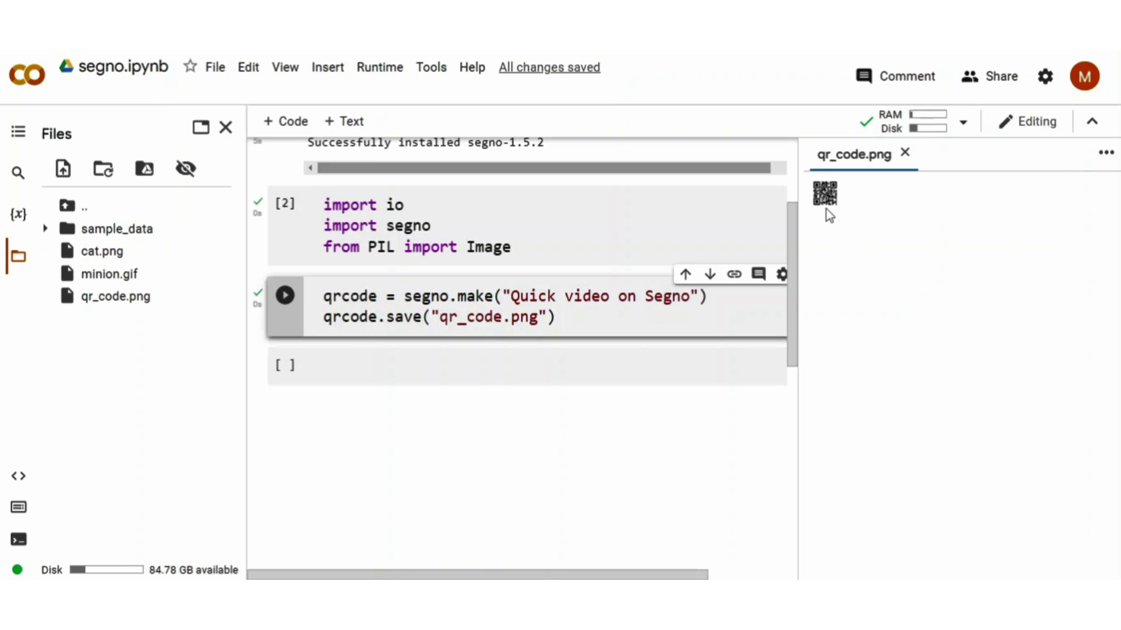
Step: Show qr_code.png inline with Image.open, then rerun the cell saving at scale 5
{"action": "key", "text": "Escape"}
{"action": "left_click", "coordinate": [570, 305]}
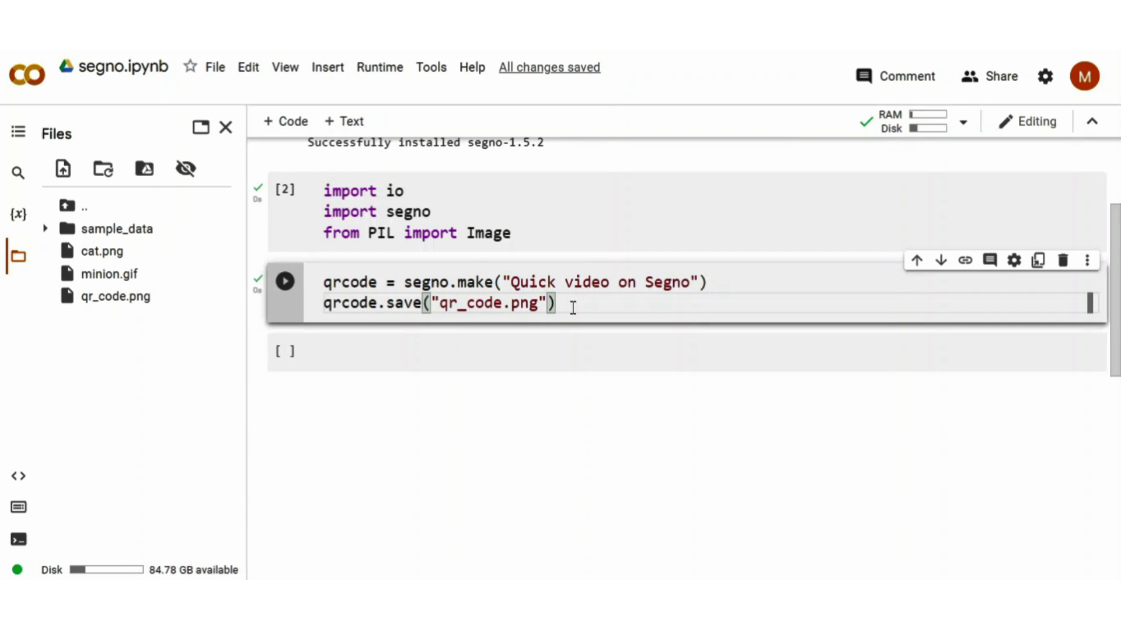
{"action": "key", "text": "Return"}
{"action": "type", "text": "I"}
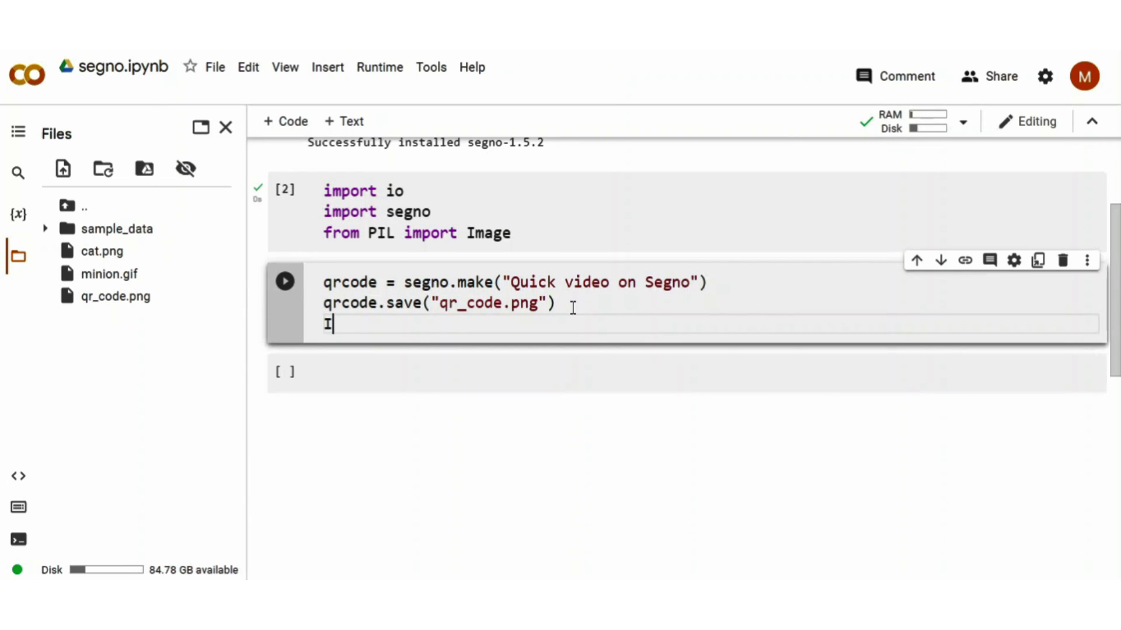
{"action": "type", "text": "mage.open(\"qr_"}
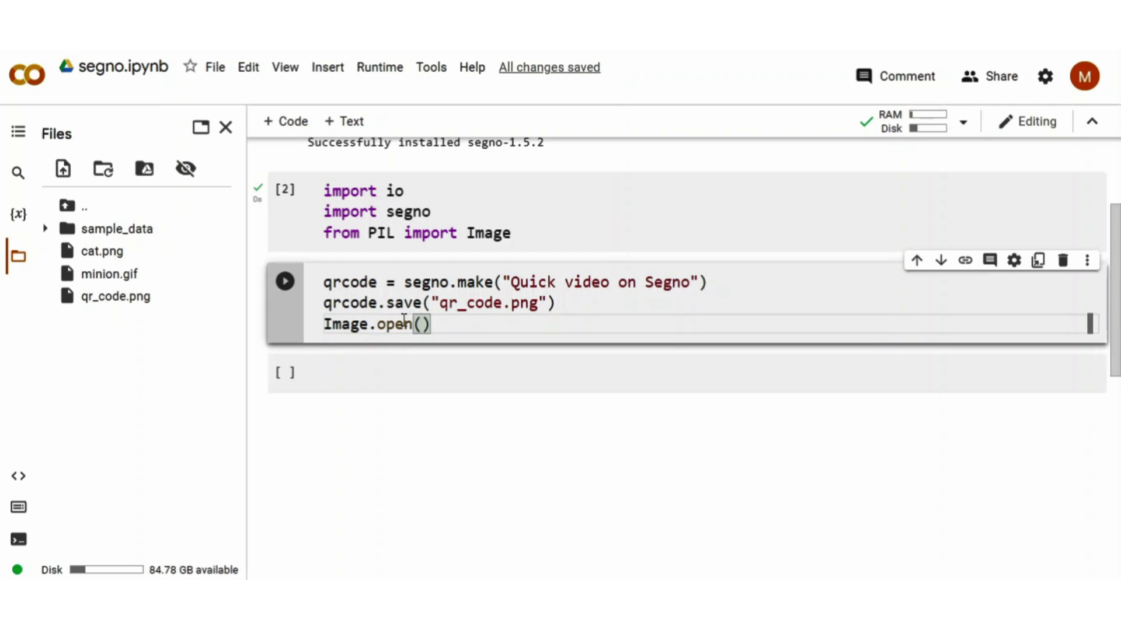
{"action": "type", "text": "code.png"}
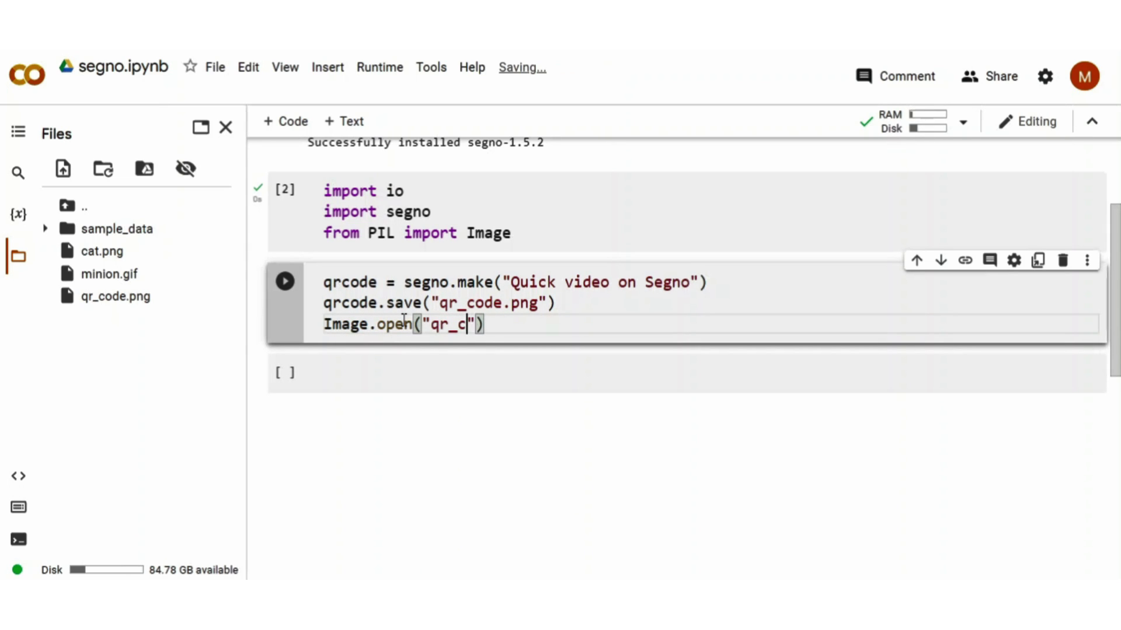
{"action": "key", "text": "shift+Return"}
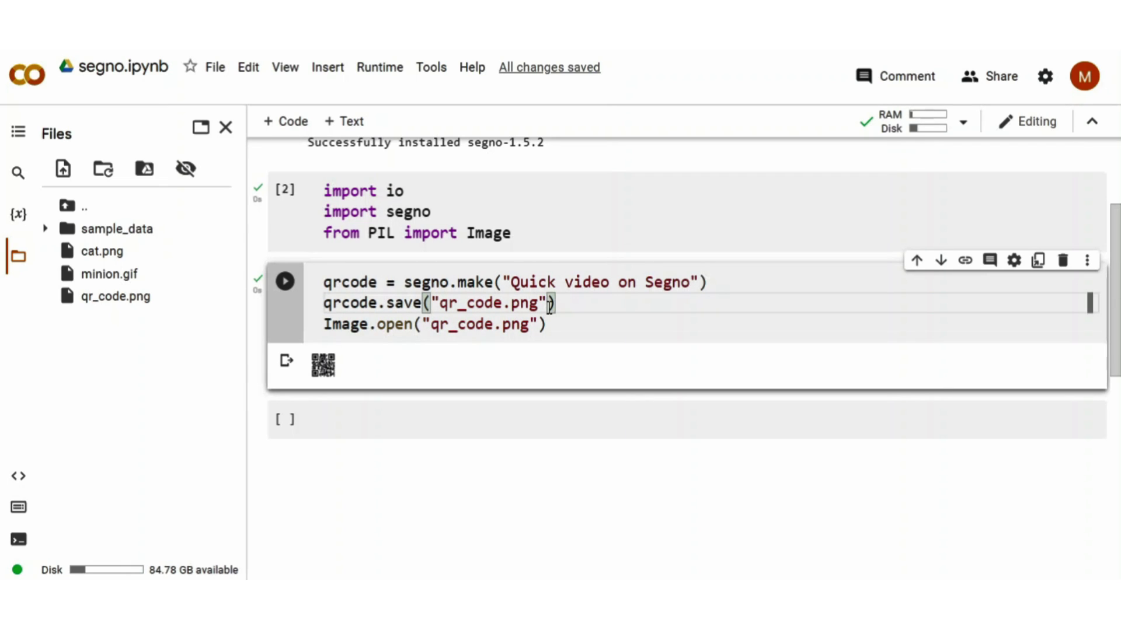
{"action": "type", "text": ", "}
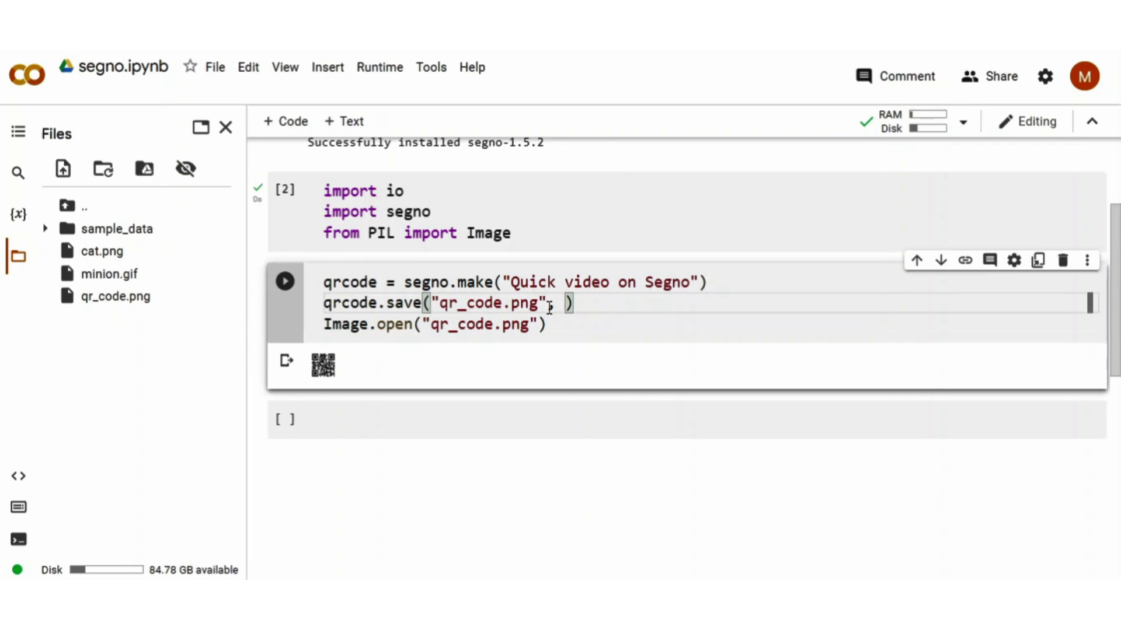
{"action": "type", "text": "scale"}
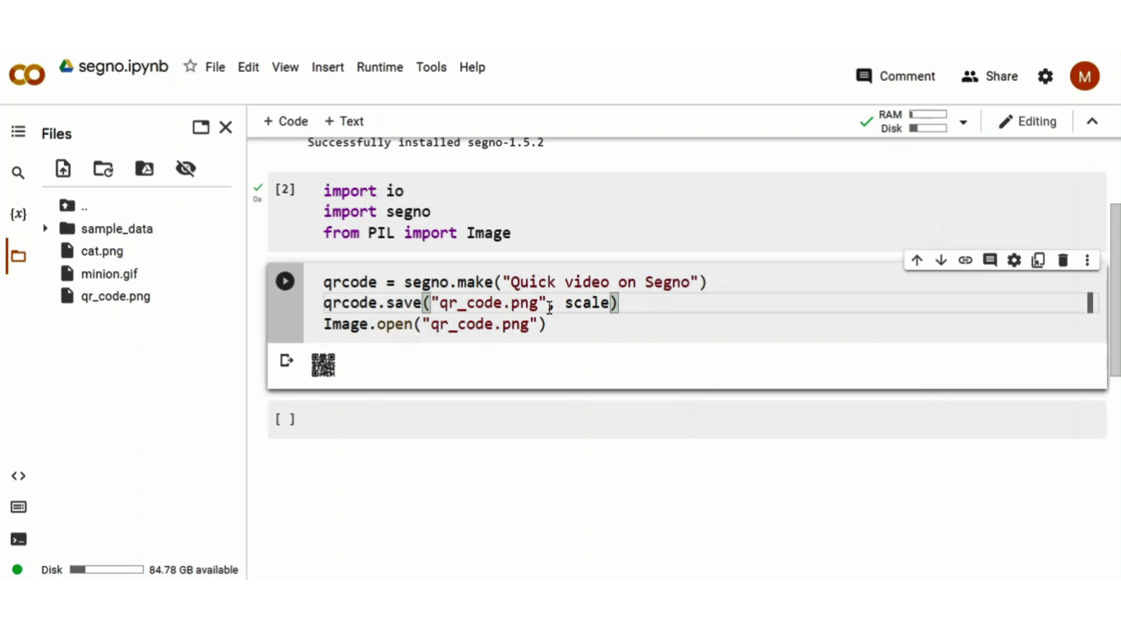
{"action": "type", "text": "=5"}
{"action": "key", "text": "shift+Return"}
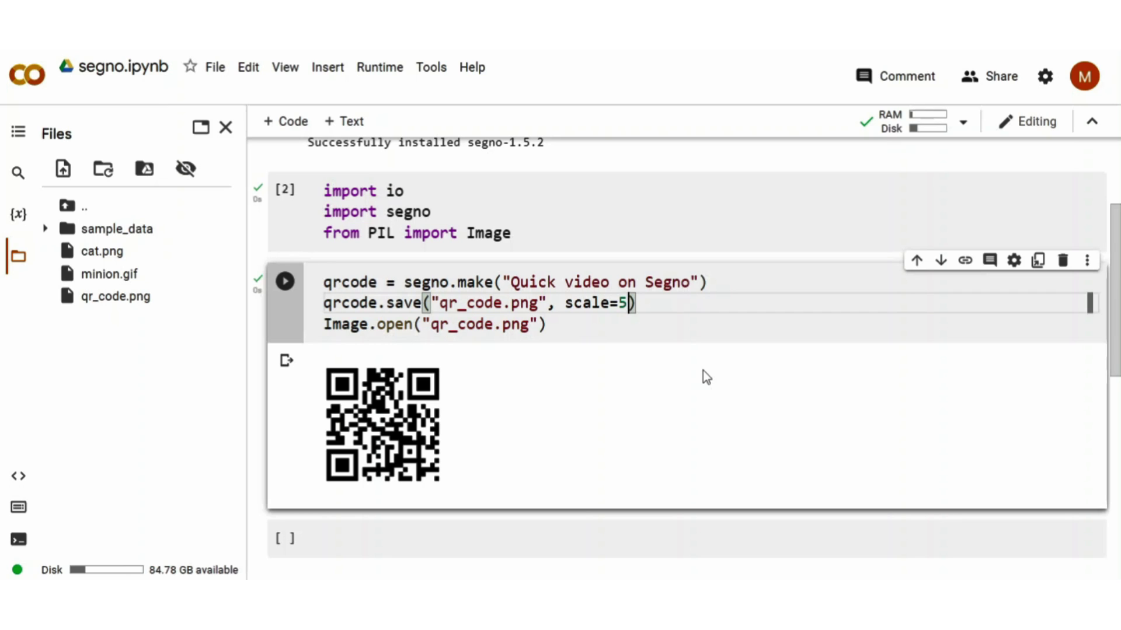
{"action": "key", "text": "ctrl+s"}
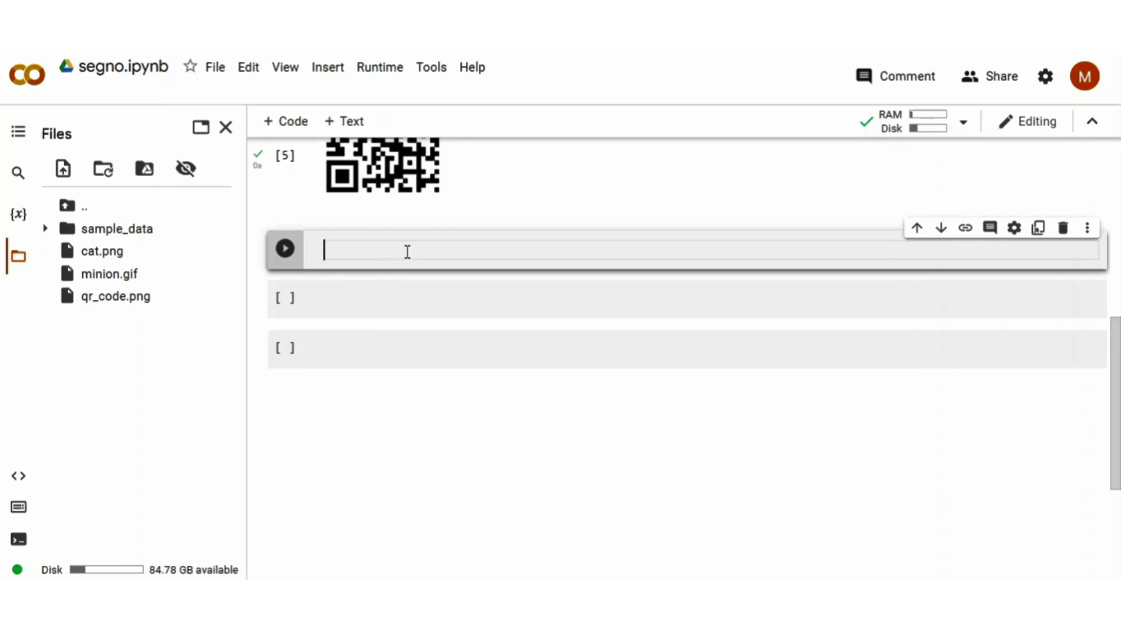
{"action": "type", "text": "qr_video"}
{"action": "type", "text": " = segno"}
{"action": "type", "text": ".m"}
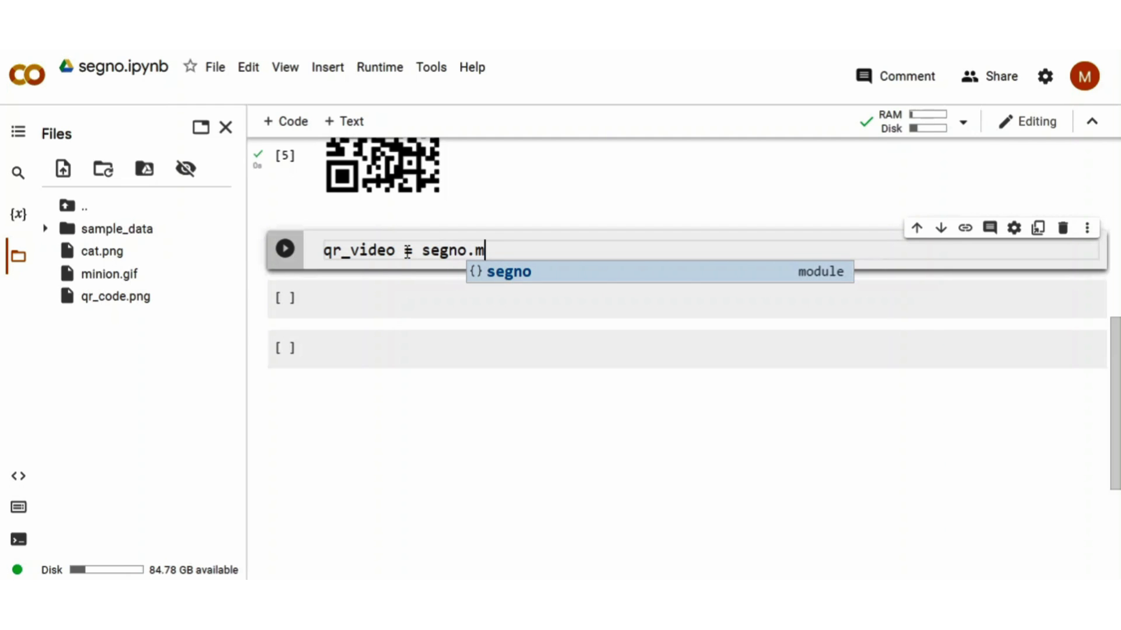
{"action": "type", "text": "ake"}
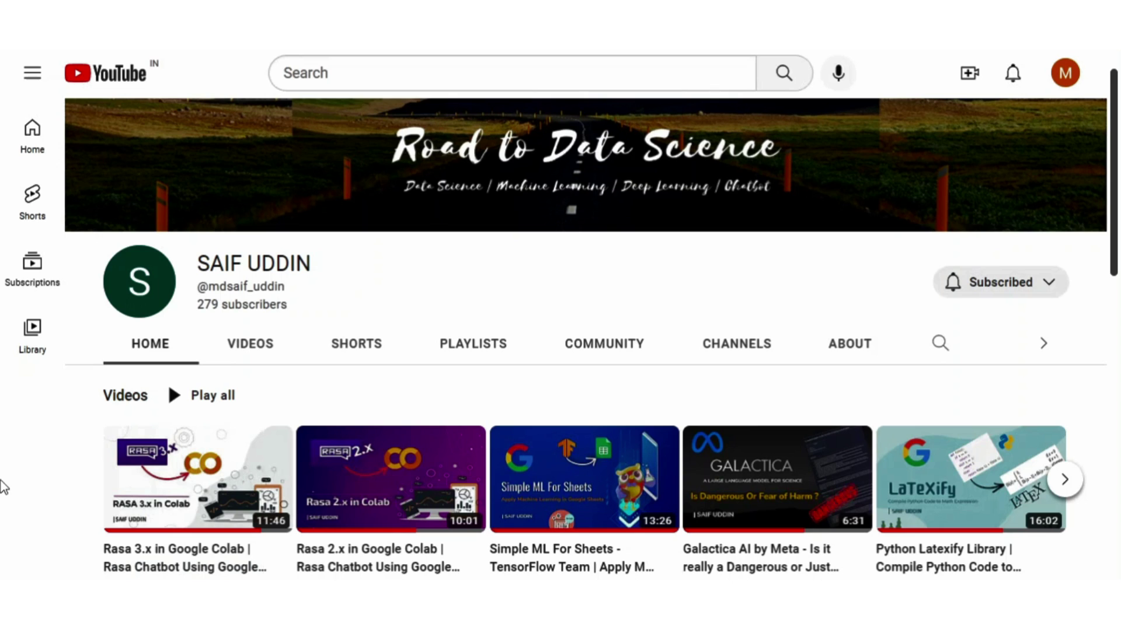
Step: Copy the YouTube video link and turn it into a displayed link.png QR code at scale 6
{"action": "right_click", "coordinate": [198, 478]}
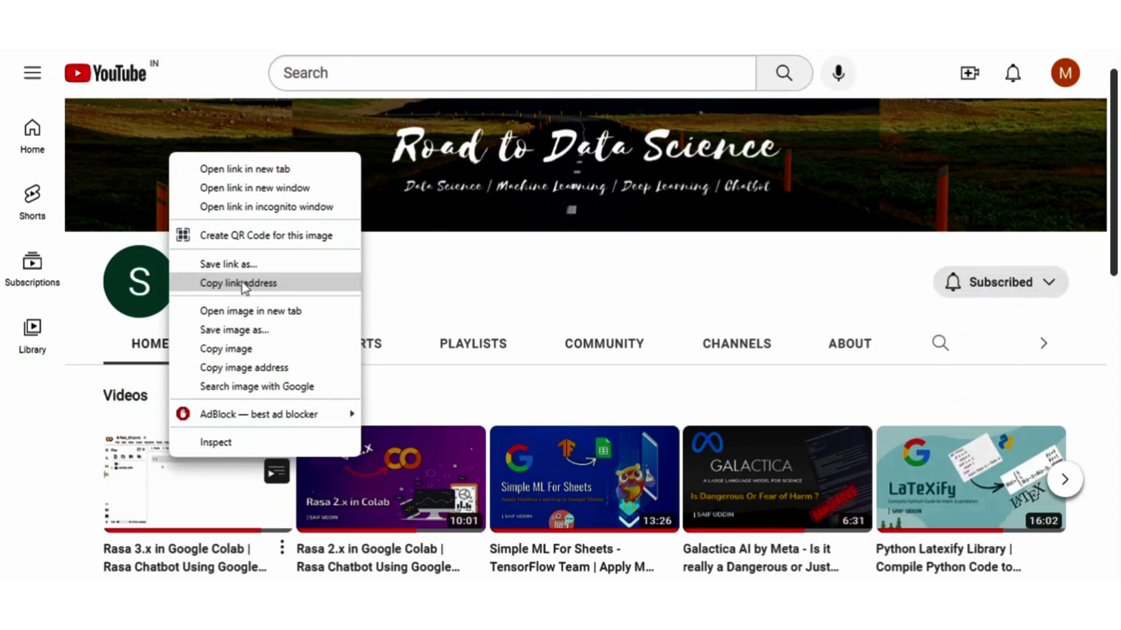
{"action": "left_click", "coordinate": [241, 282]}
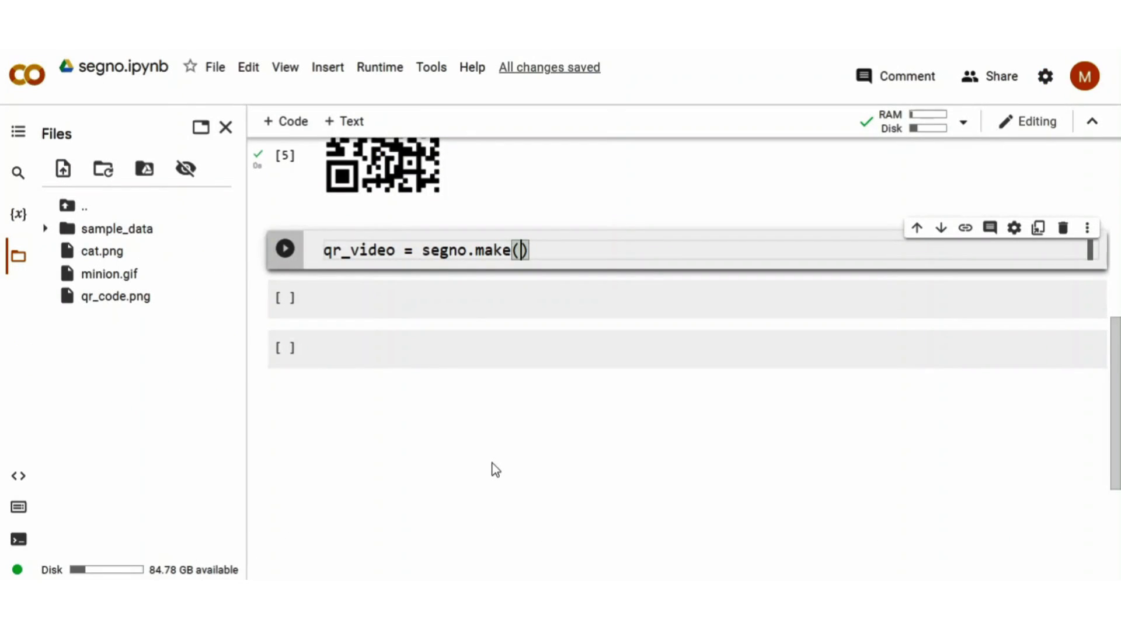
{"action": "type", "text": "\""}
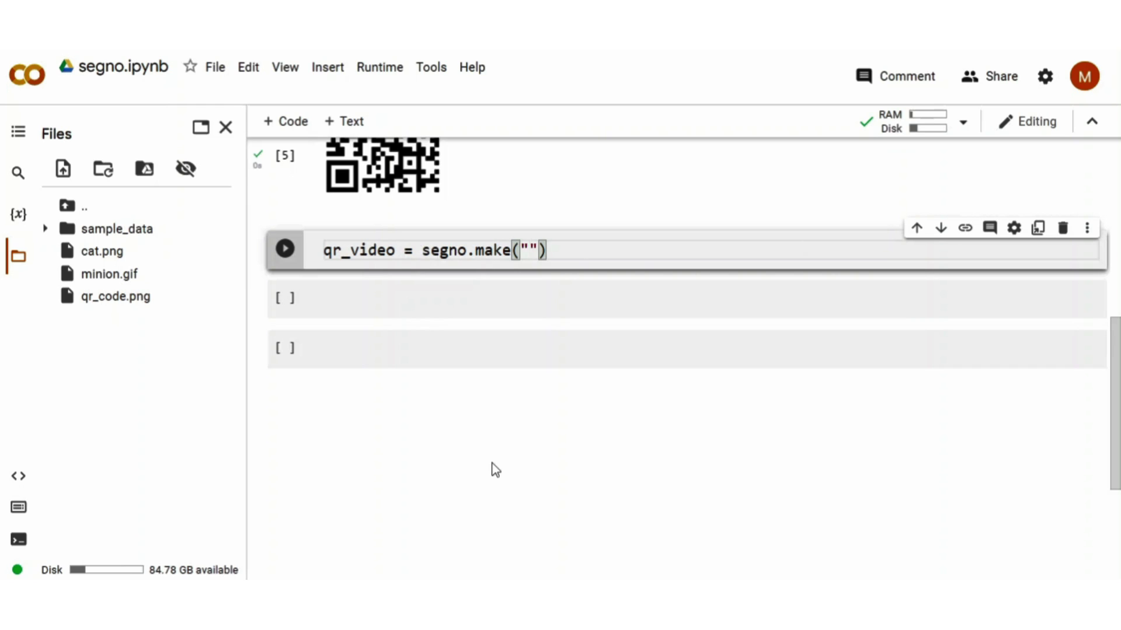
{"action": "key", "text": "ctrl+v"}
{"action": "key", "text": "End"}
{"action": "key", "text": "Return"}
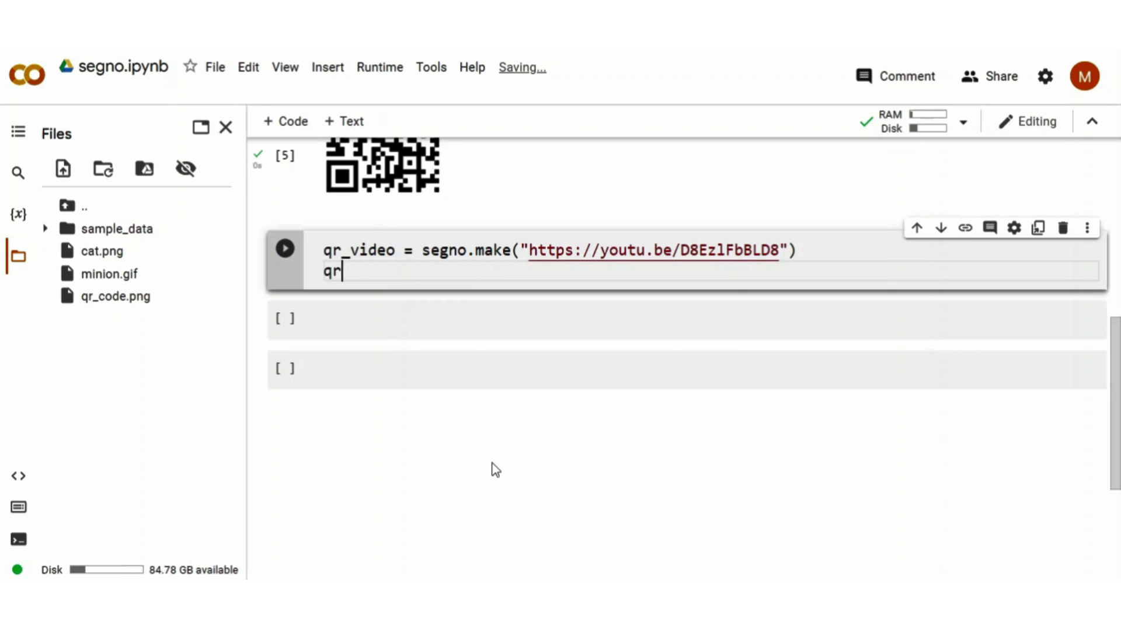
{"action": "type", "text": "_video.sav"}
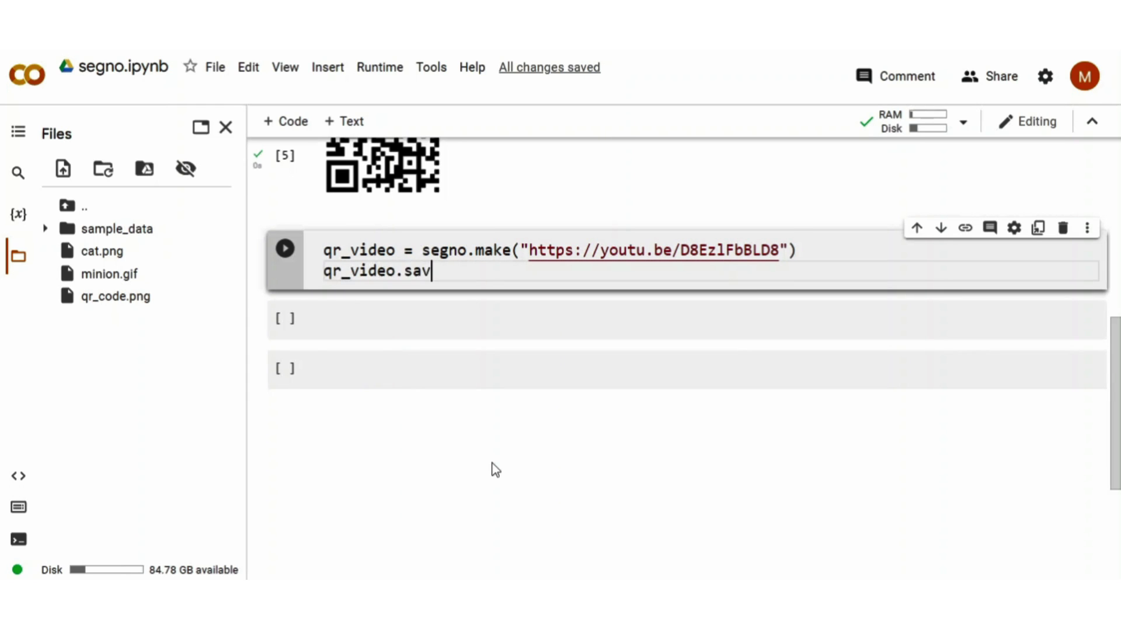
{"action": "type", "text": "e(\"link."}
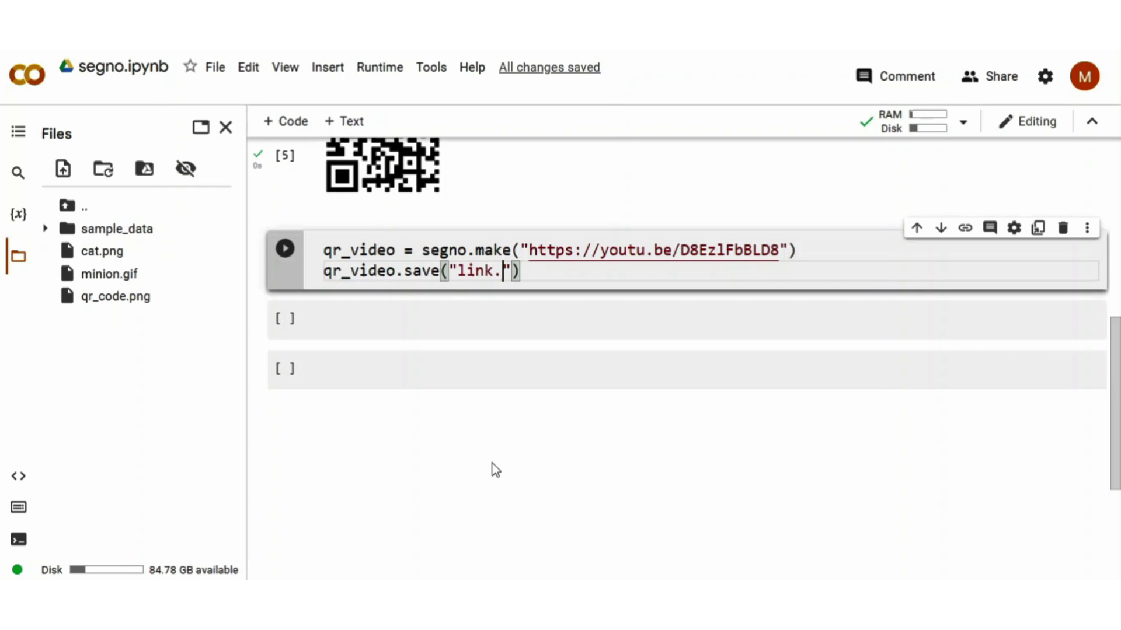
{"action": "type", "text": "png\", scale=6)"}
{"action": "key", "text": "Return"}
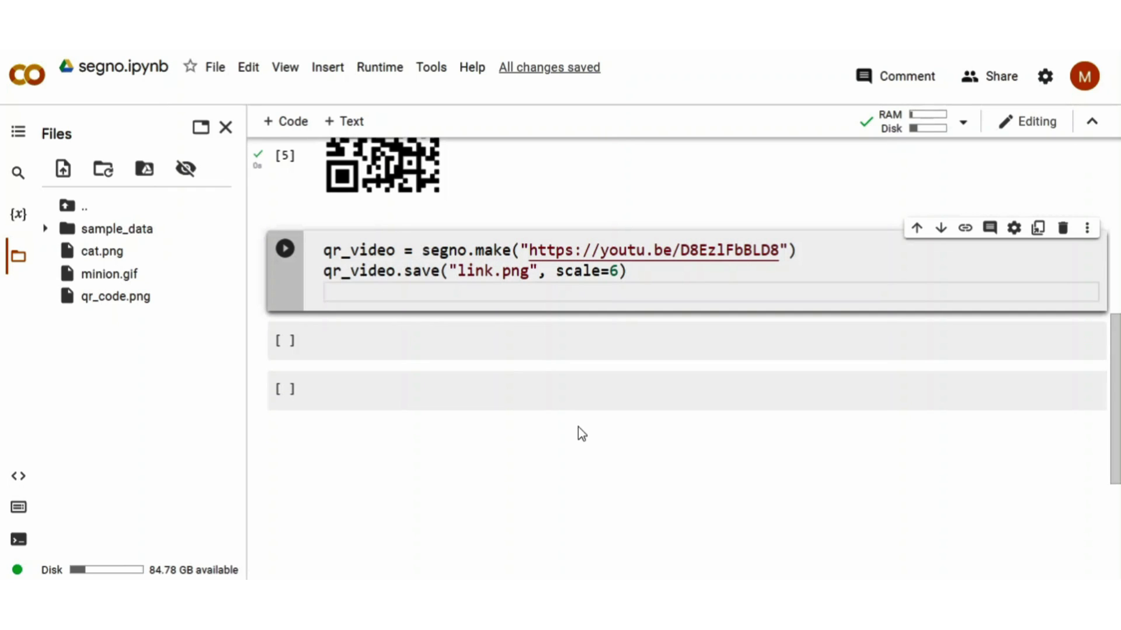
{"action": "type", "text": "Image.open(\""}
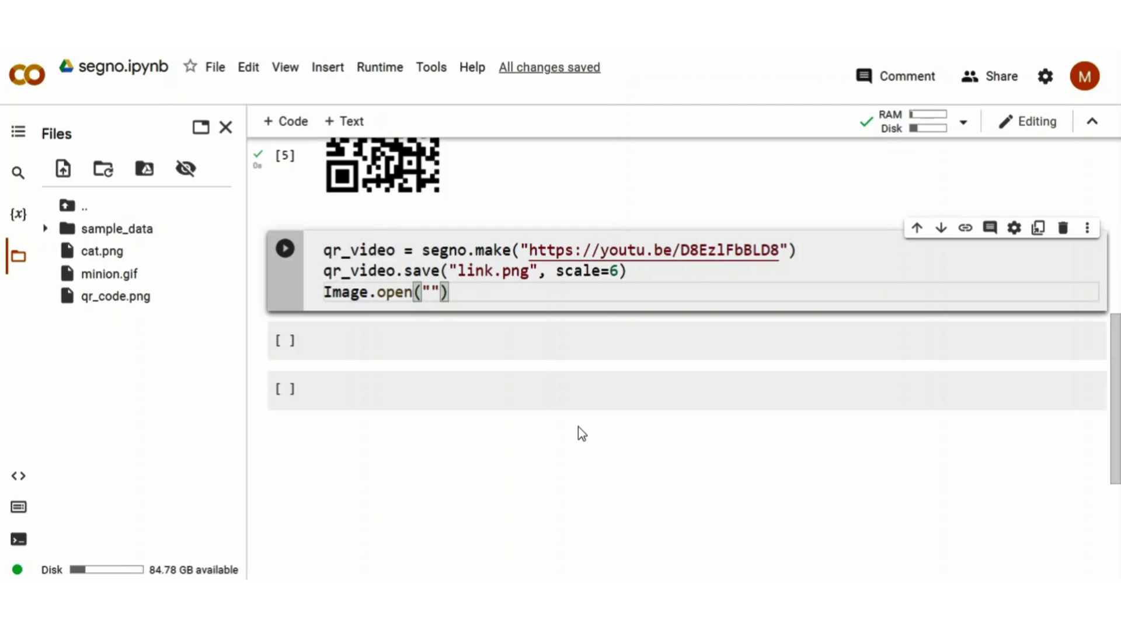
{"action": "type", "text": "link.png"}
{"action": "key", "text": "ctrl+Return"}
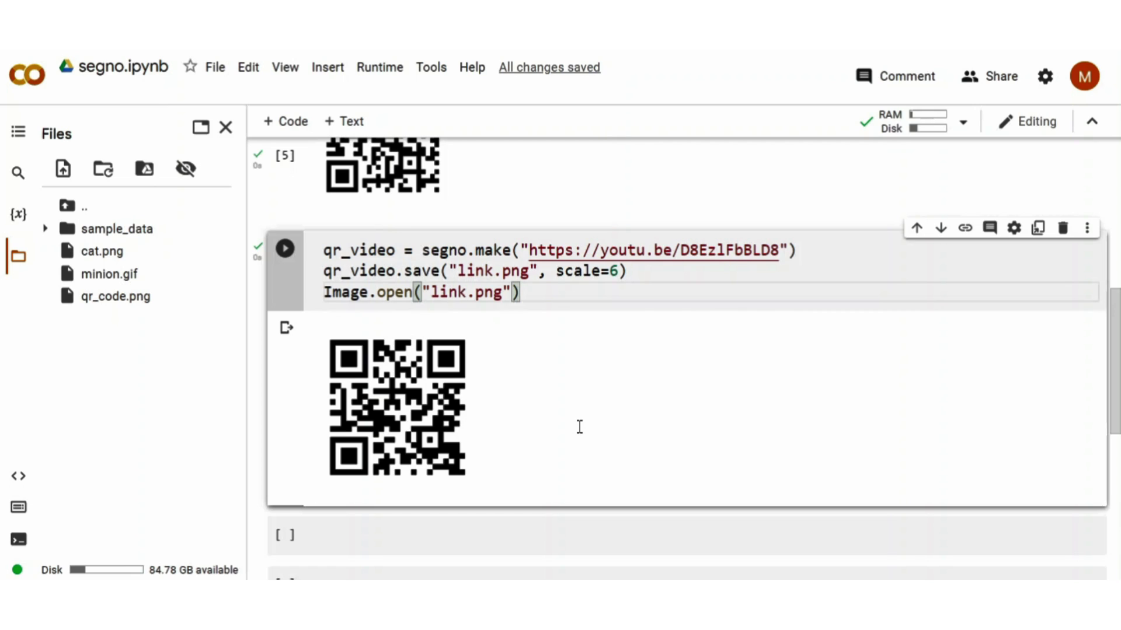
Step: Rerun the YouTube QR with dark='darkred' and light='lightblue', then add a new code cell
{"action": "left_click", "coordinate": [621, 272]}
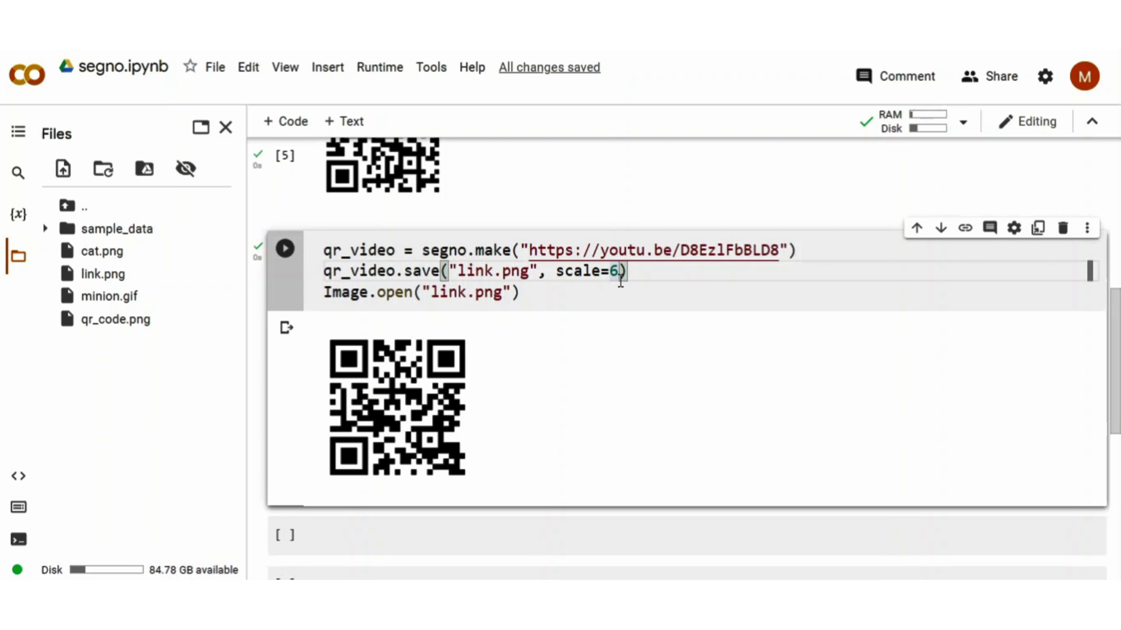
{"action": "type", "text": ", dar"}
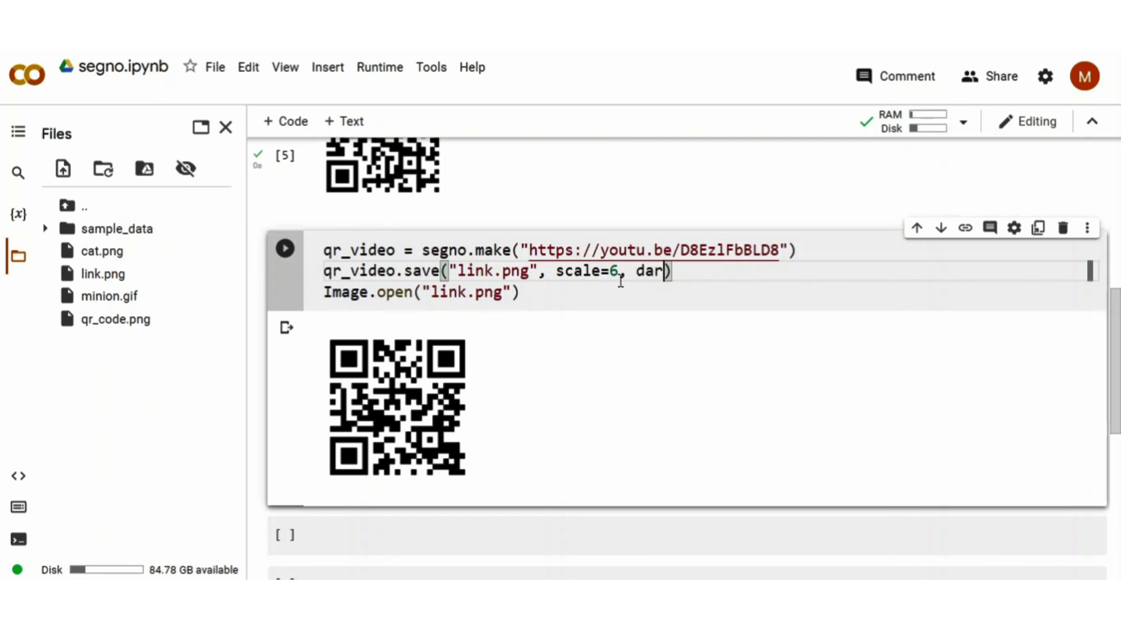
{"action": "type", "text": "k='dar"}
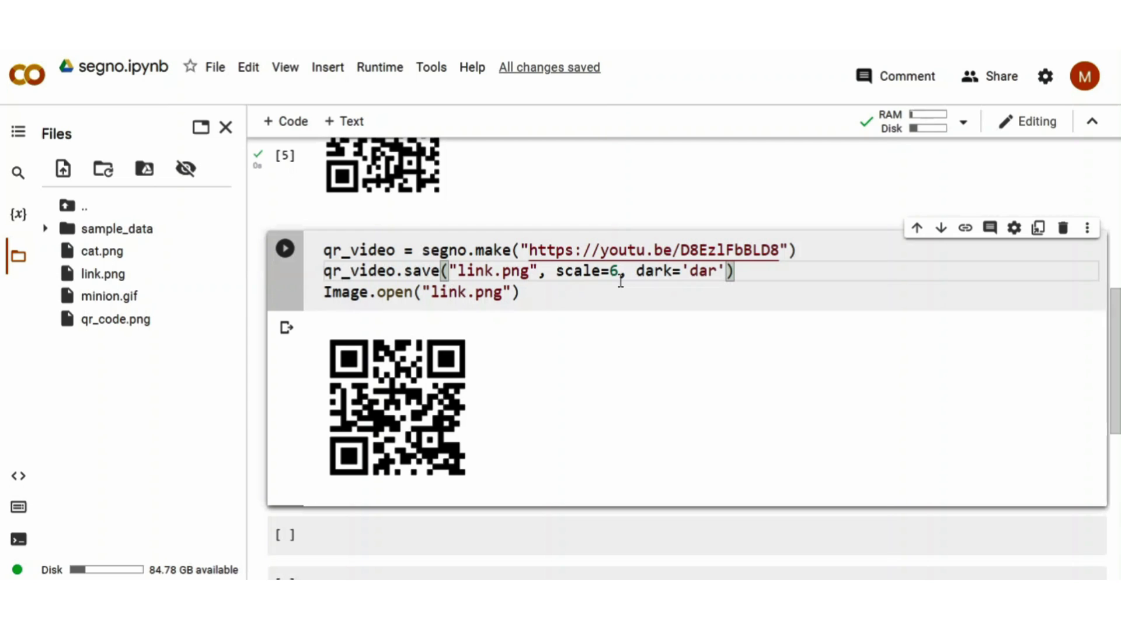
{"action": "type", "text": "kred"}
{"action": "key", "text": "ctrl+Return"}
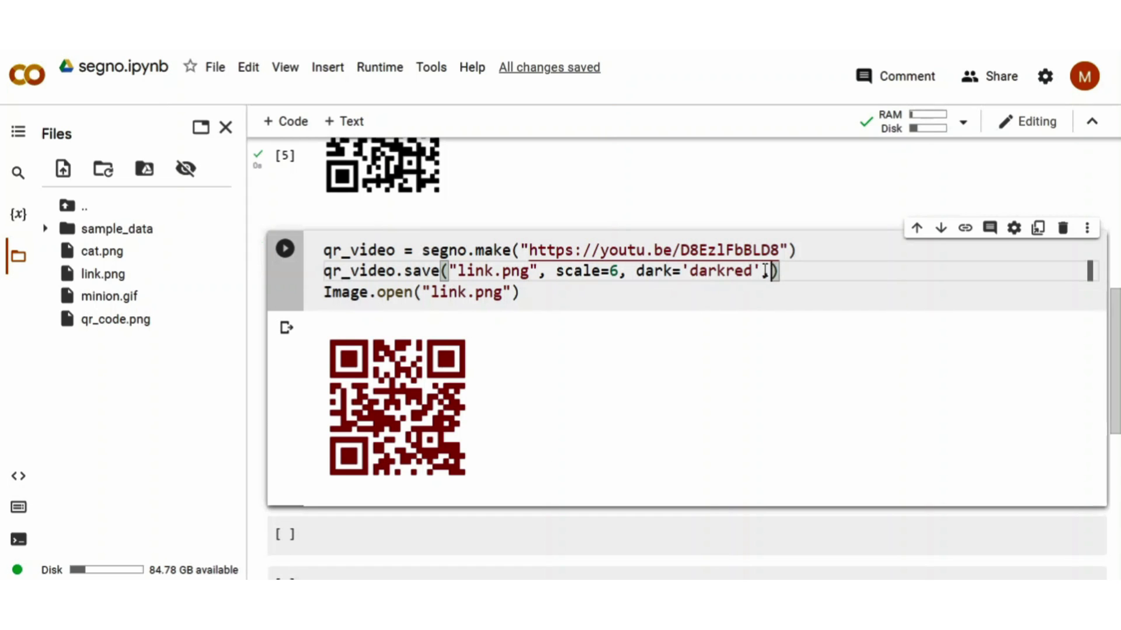
{"action": "type", "text": ", light=''"}
{"action": "key", "text": "Left"}
{"action": "type", "text": "ligh"}
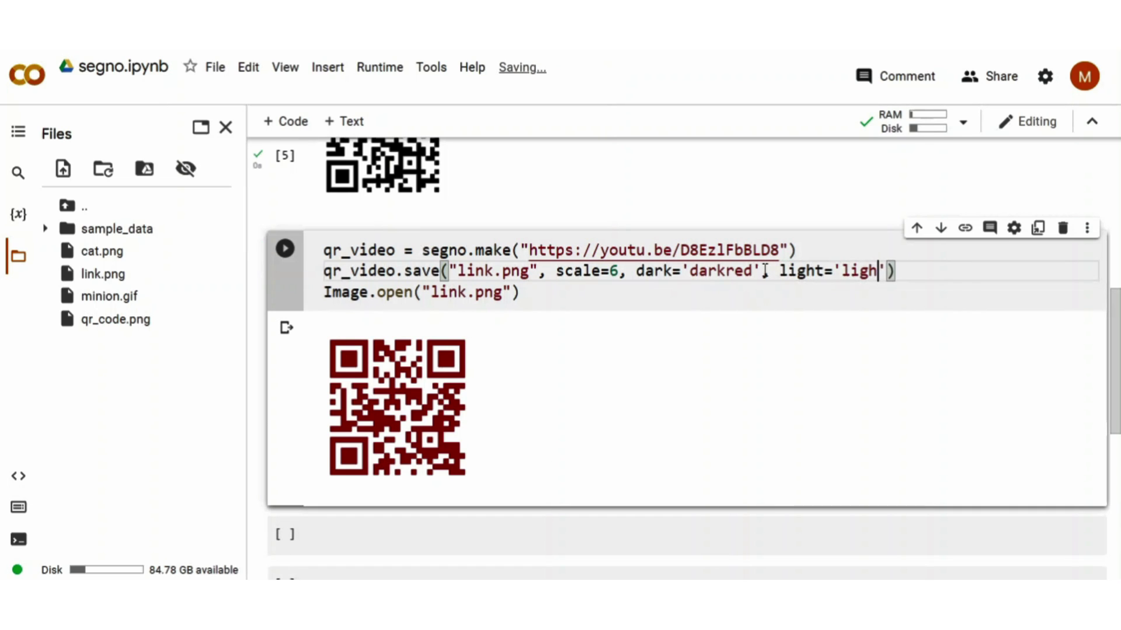
{"action": "type", "text": "tblue"}
{"action": "key", "text": "ctrl+Return"}
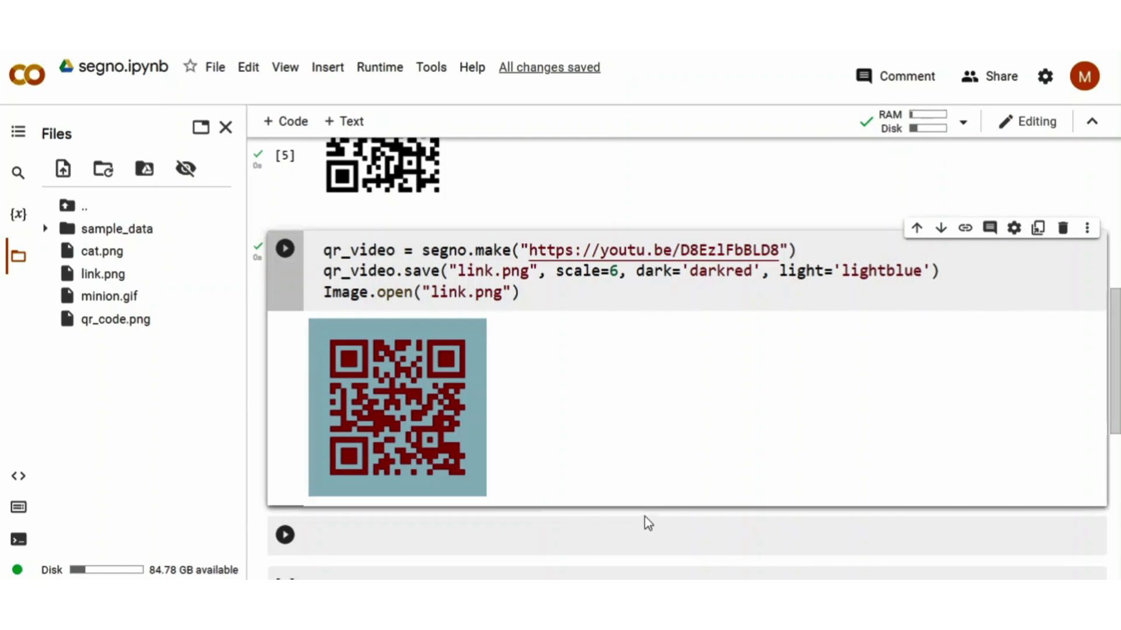
{"action": "left_click", "coordinate": [646, 512]}
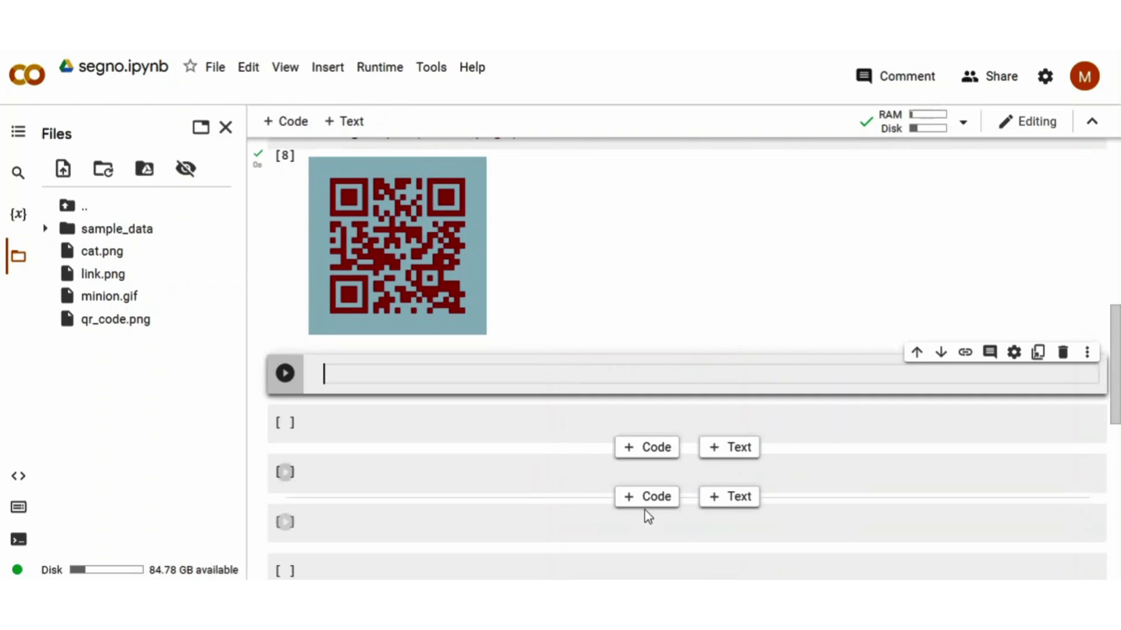
{"action": "left_click", "coordinate": [645, 510]}
{"action": "scroll", "coordinate": [645, 510], "scroll_direction": "down", "scroll_amount": 3}
{"action": "scroll", "coordinate": [646, 512], "scroll_direction": "down", "scroll_amount": 1}
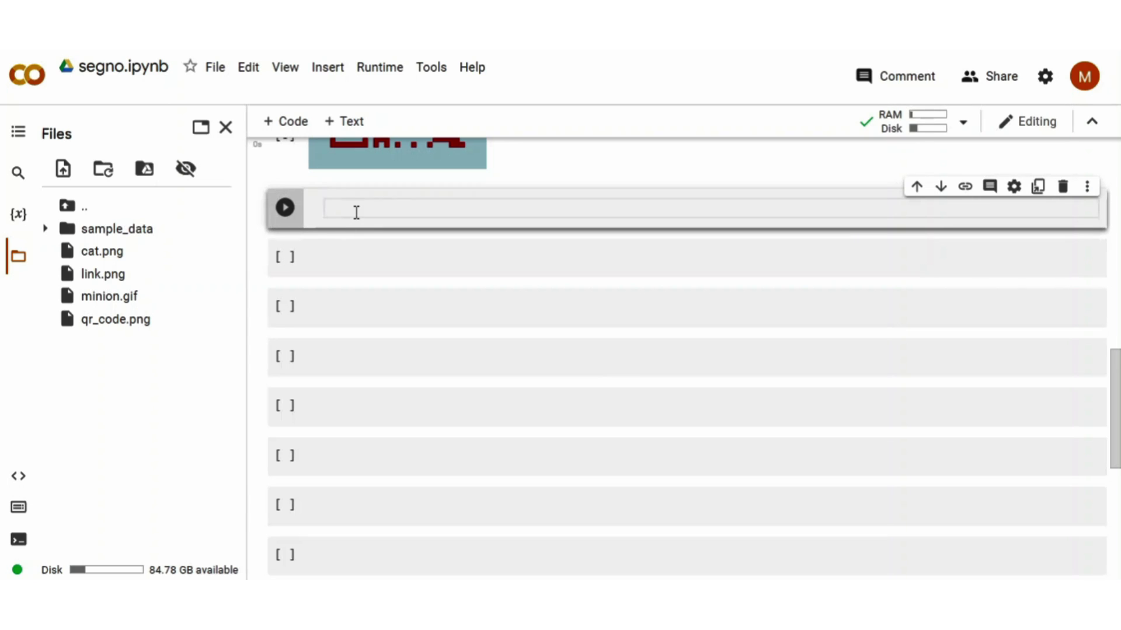
{"action": "type", "text": "from segno i"}
{"action": "type", "text": "mport"}
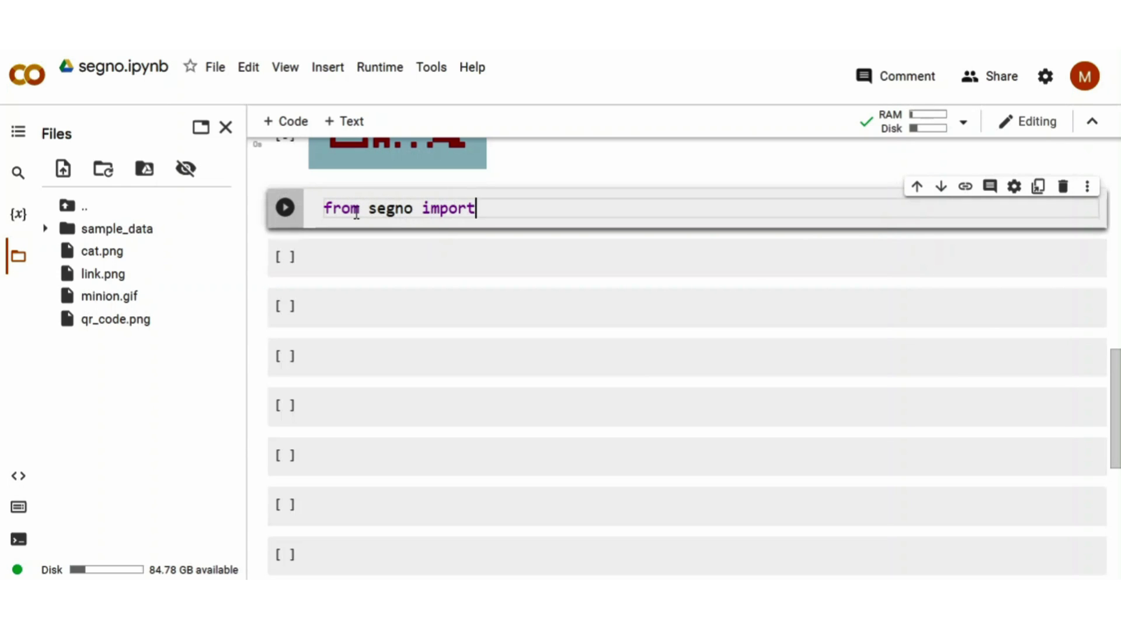
{"action": "type", "text": " helpers"}
{"action": "key", "text": "Return"}
{"action": "key", "text": "Return"}
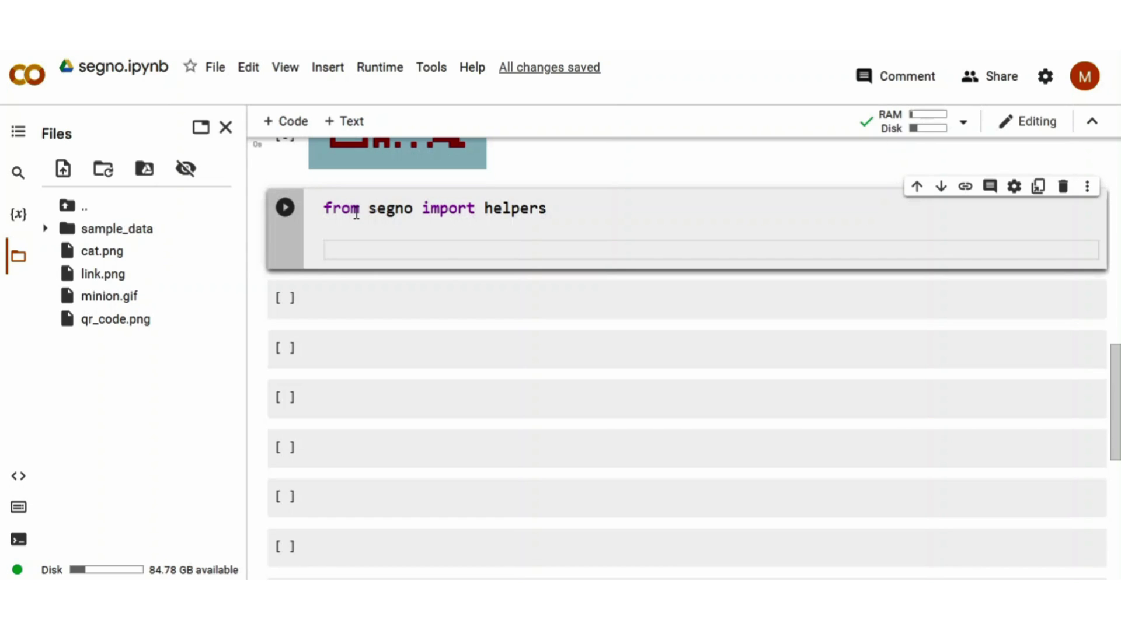
{"action": "type", "text": "wifi"}
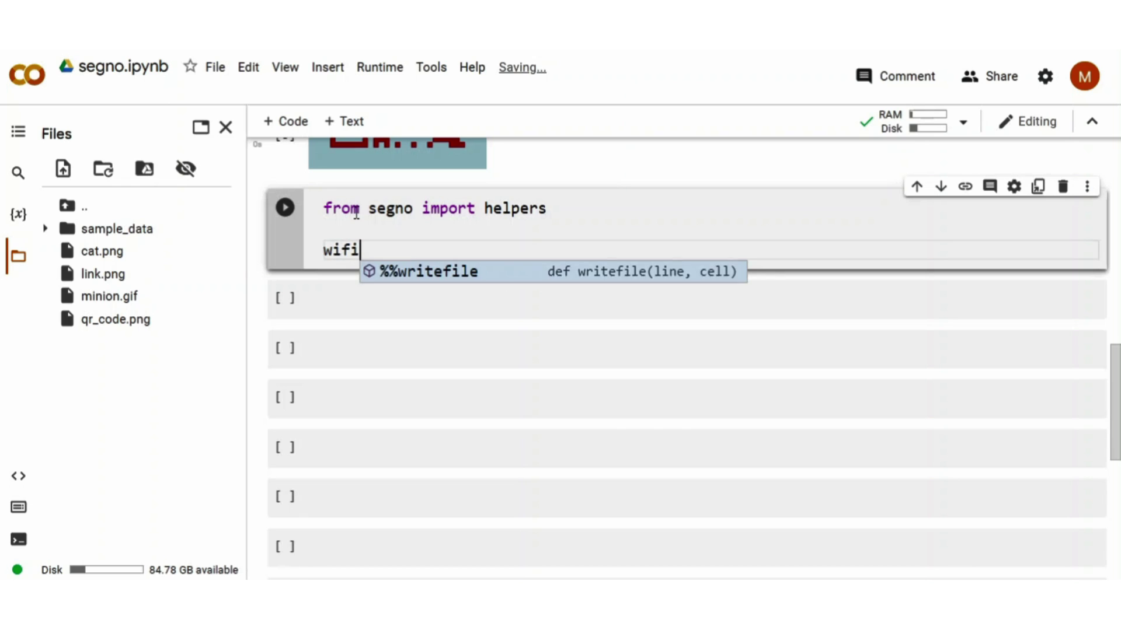
{"action": "type", "text": "_setting = {"}
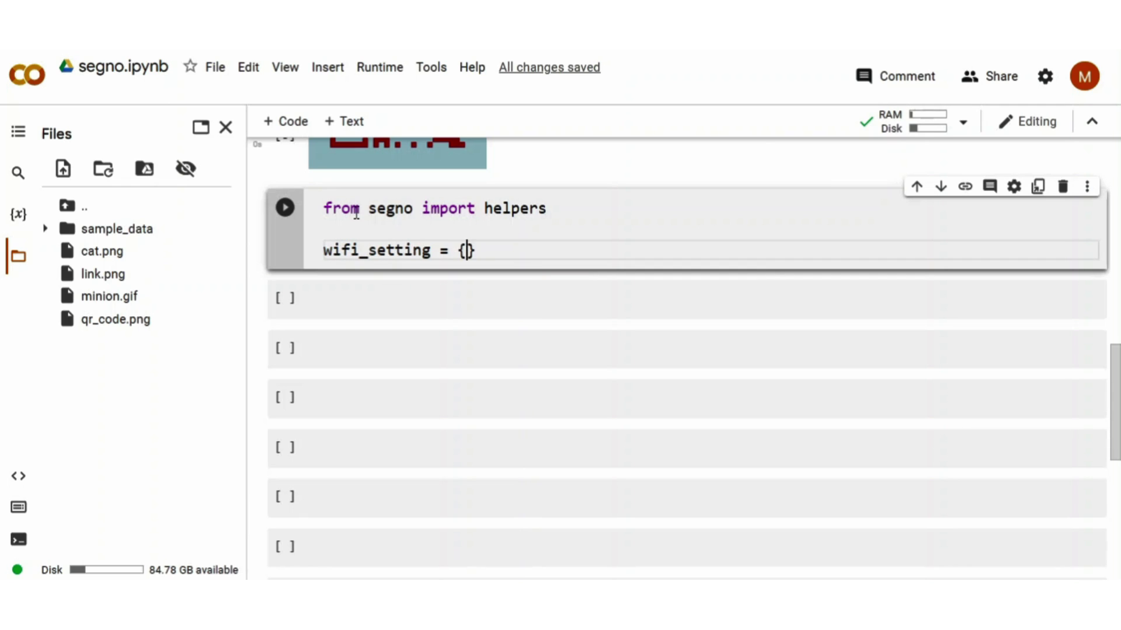
{"action": "key", "text": "Return"}
{"action": "type", "text": "'"}
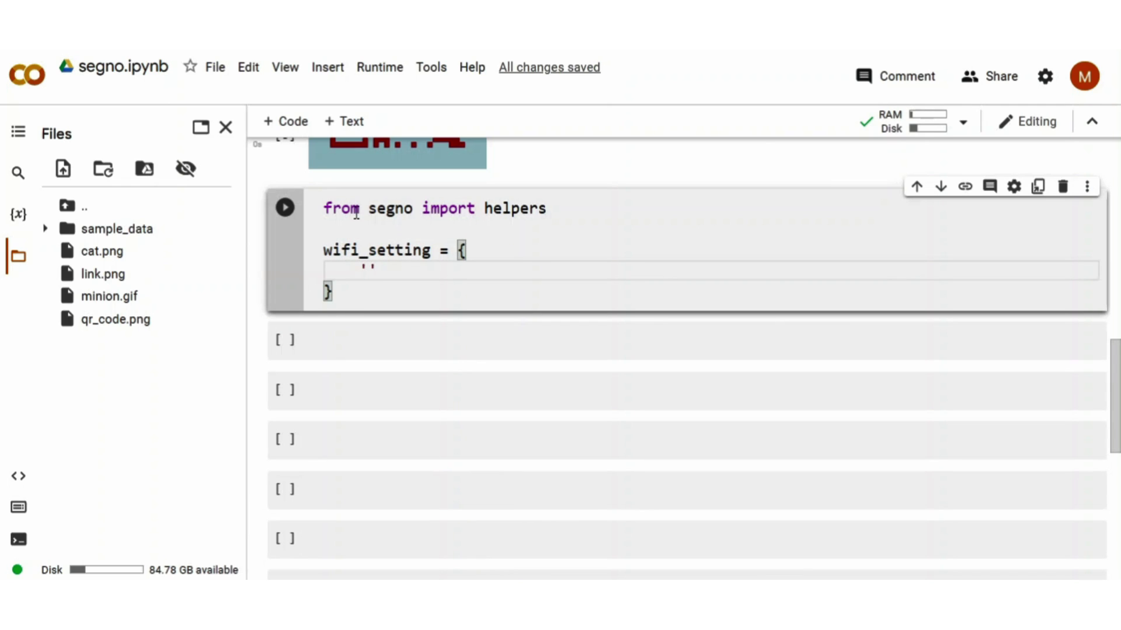
{"action": "type", "text": "ssid': '"}
{"action": "type", "text": "mywifi',"}
{"action": "key", "text": "Return"}
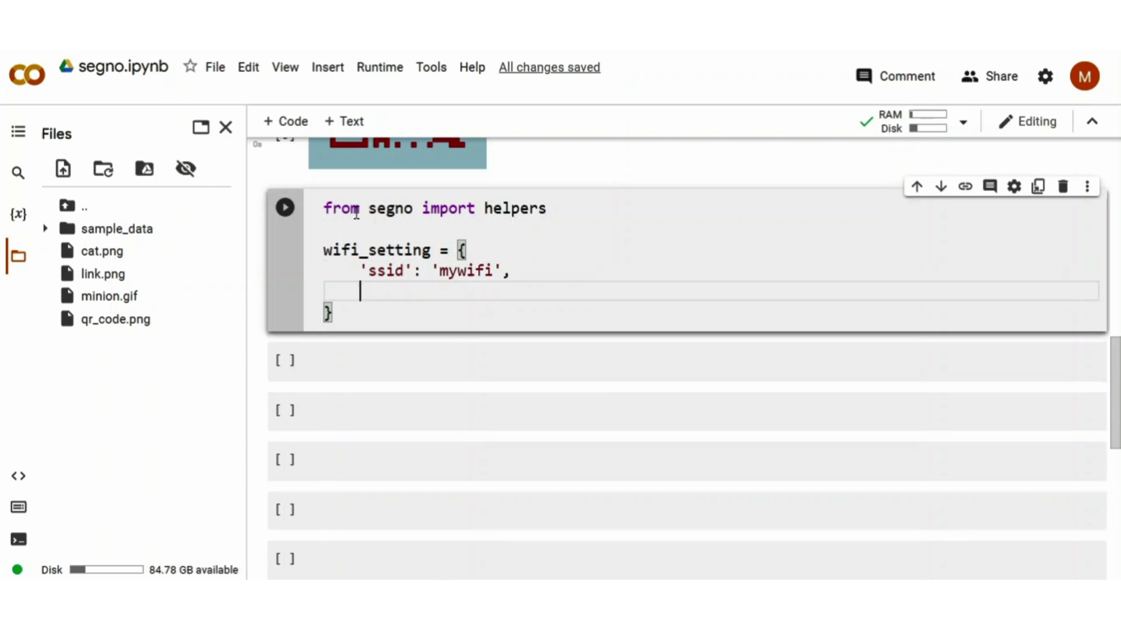
{"action": "type", "text": "password"}
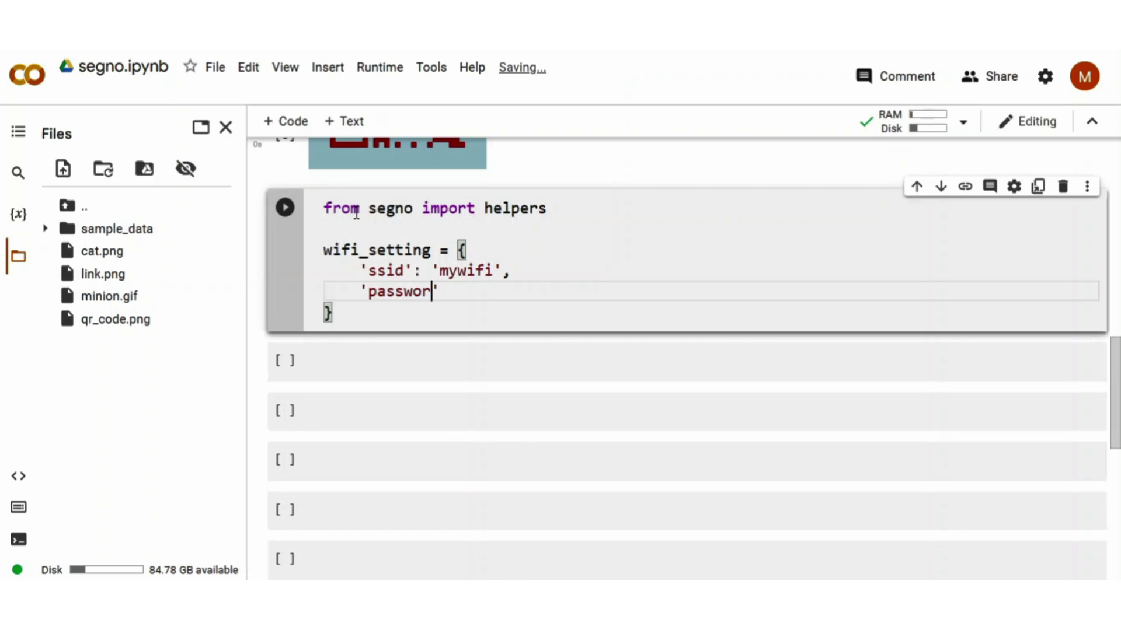
{"action": "key", "text": "Return"}
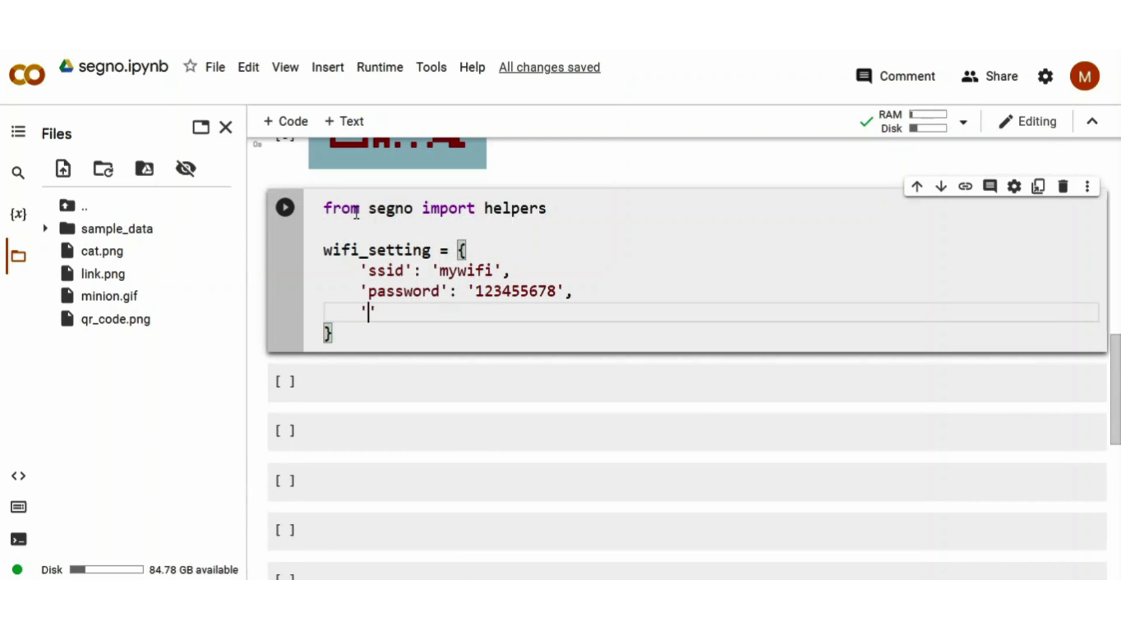
{"action": "type", "text": "security': 'W"}
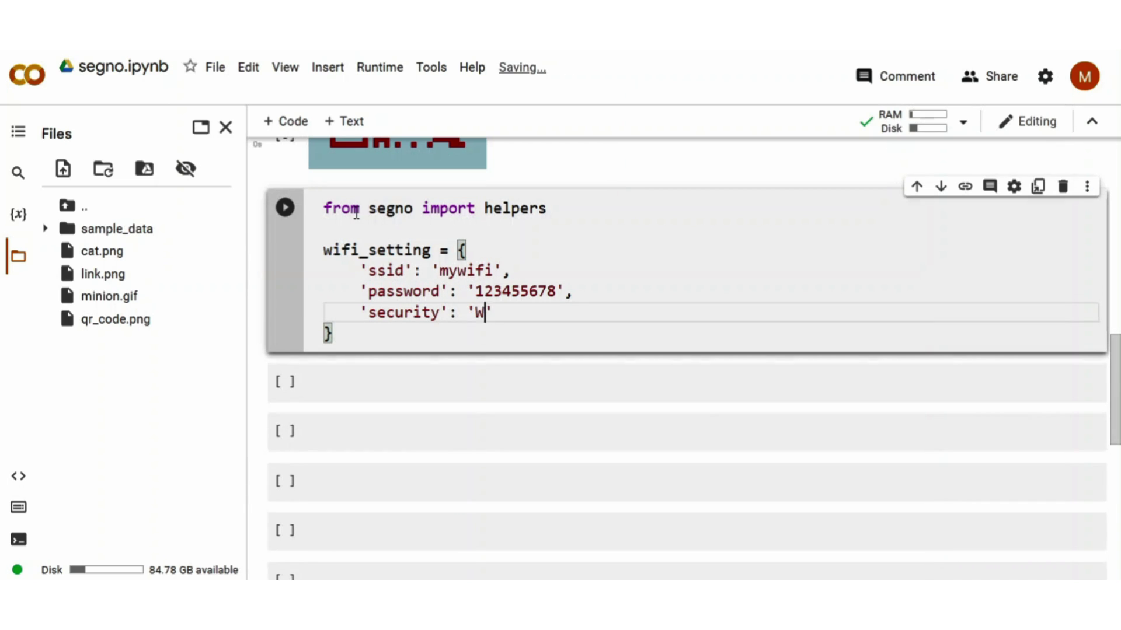
{"action": "type", "text": "PA"}
{"action": "key", "text": "Down"}
{"action": "key", "text": "End"}
{"action": "key", "text": "Return"}
{"action": "key", "text": "Return"}
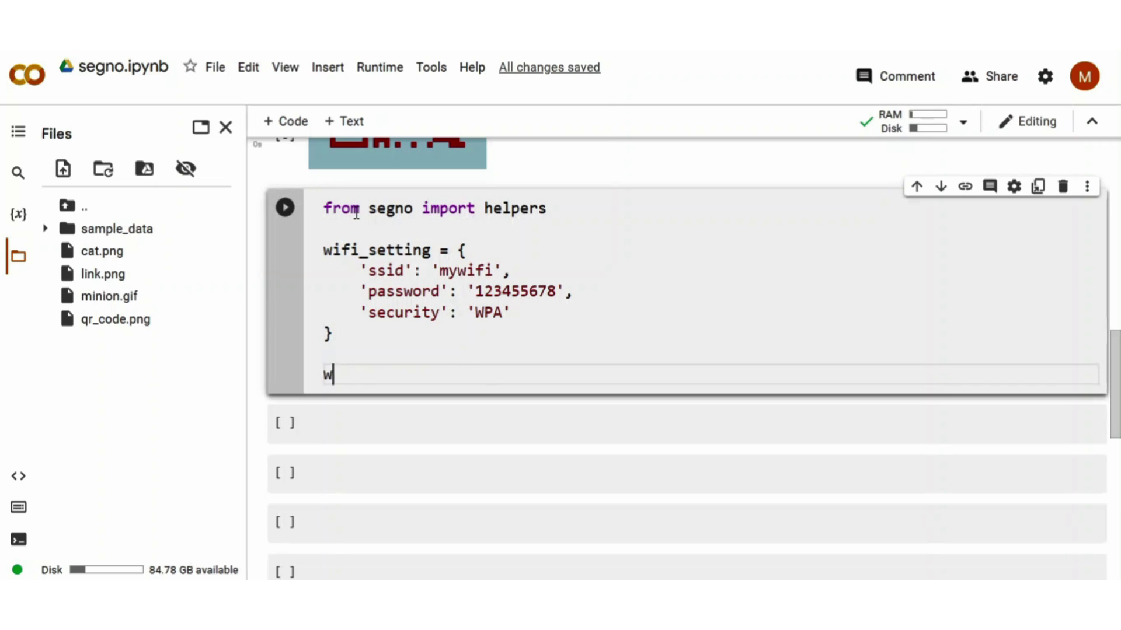
{"action": "type", "text": "ifi = helpers"}
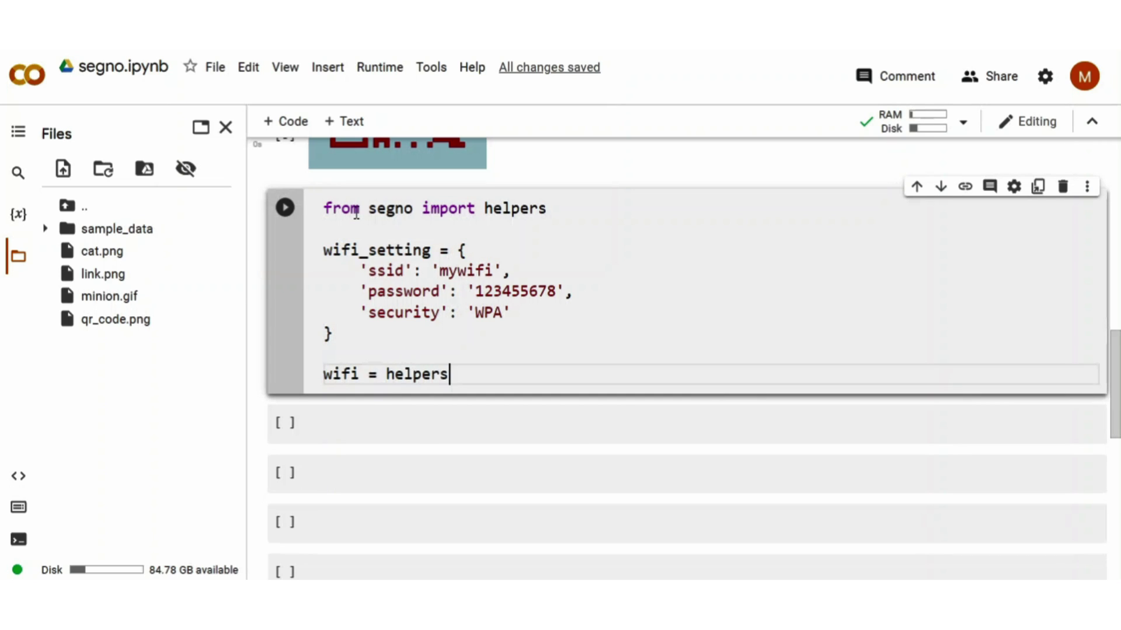
{"action": "type", "text": "make_w"}
{"action": "type", "text": "ifi(**wifi"}
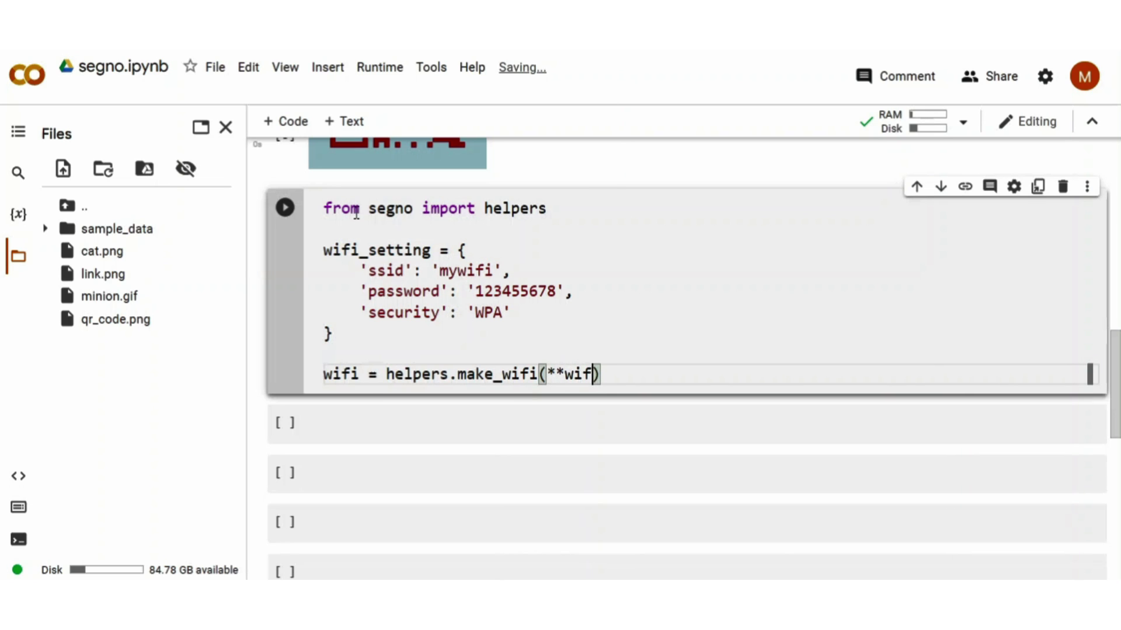
{"action": "type", "text": "_setting"}
Step: Build the make_wifi QR, save it blue as wifi.png at scale 6, and display it
{"action": "key", "text": "End"}
{"action": "key", "text": "Return"}
{"action": "type", "text": "w"}
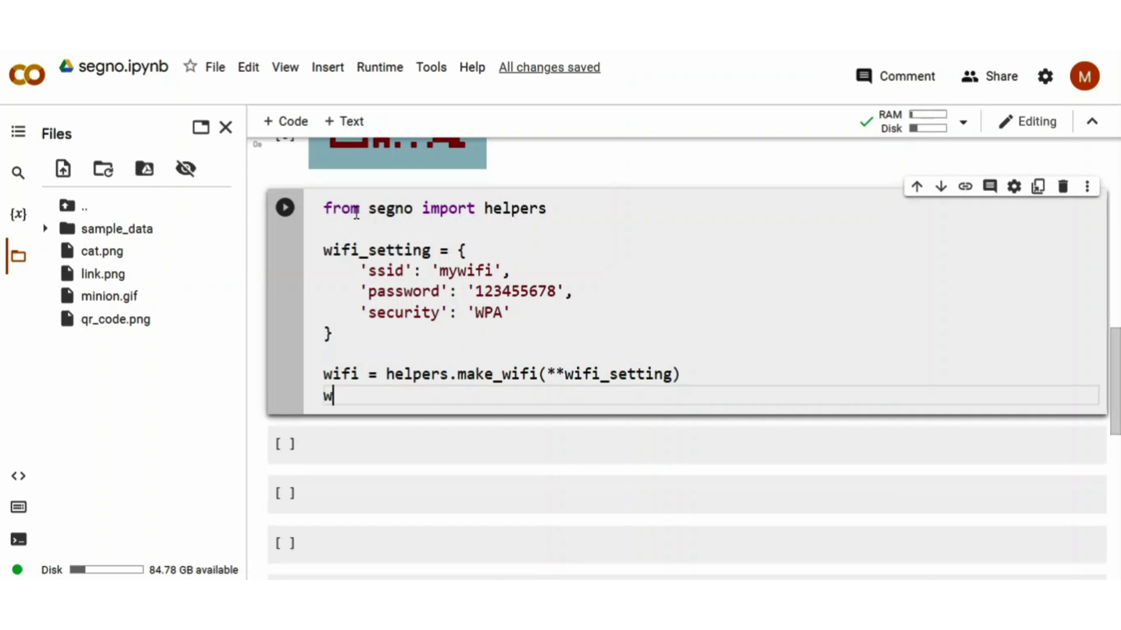
{"action": "type", "text": "ifi.save(\""}
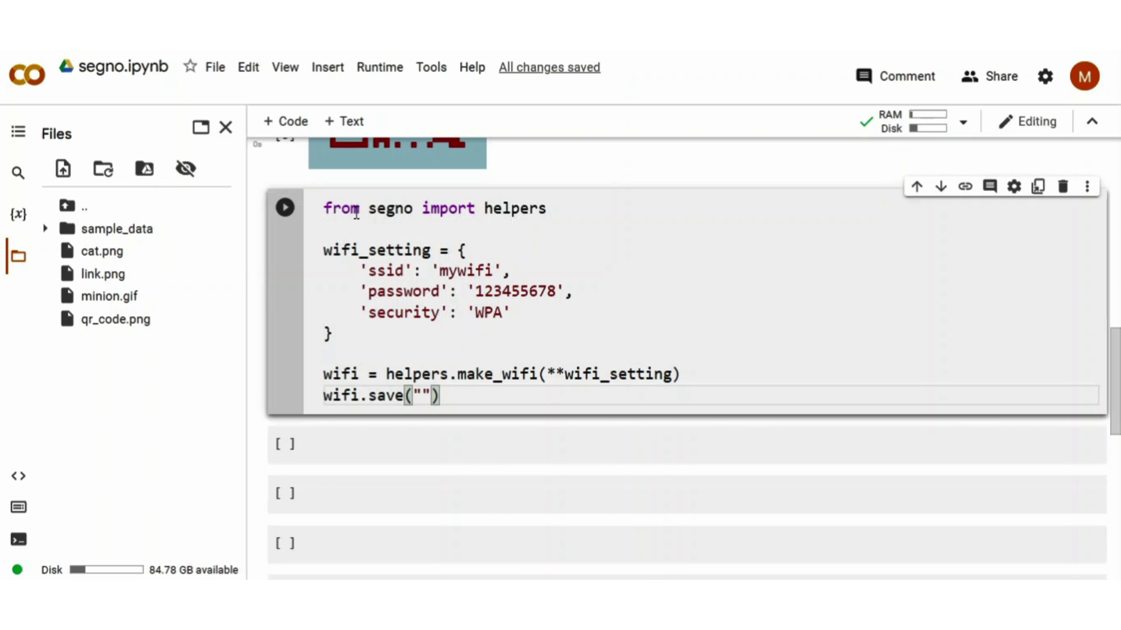
{"action": "type", "text": "wifi.png"}
{"action": "key", "text": "Right"}
{"action": "type", "text": ", "}
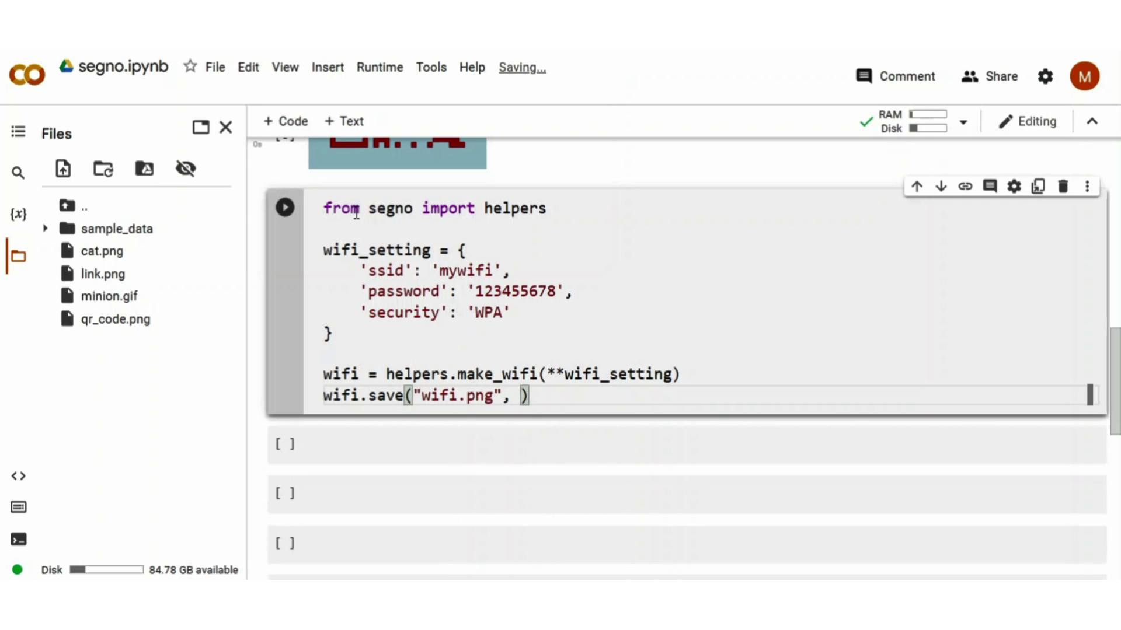
{"action": "type", "text": "dark='bl"}
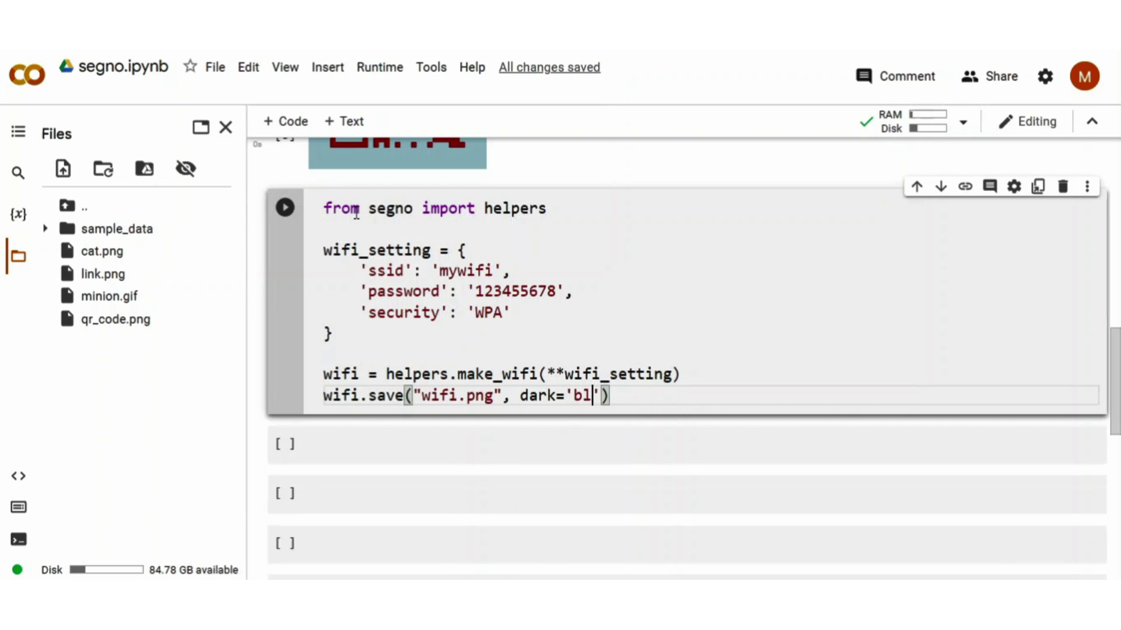
{"action": "type", "text": "ue"}
{"action": "key", "text": "Right"}
{"action": "type", "text": ", scale=6"}
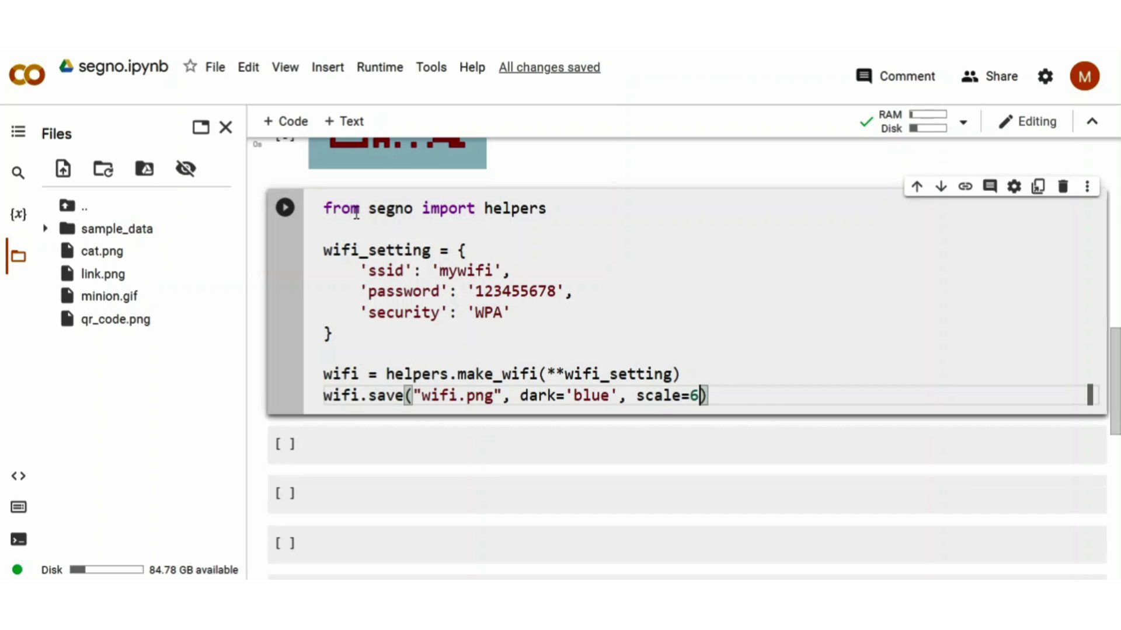
{"action": "key", "text": "End"}
{"action": "key", "text": "Return"}
{"action": "type", "text": "Image.open(\""}
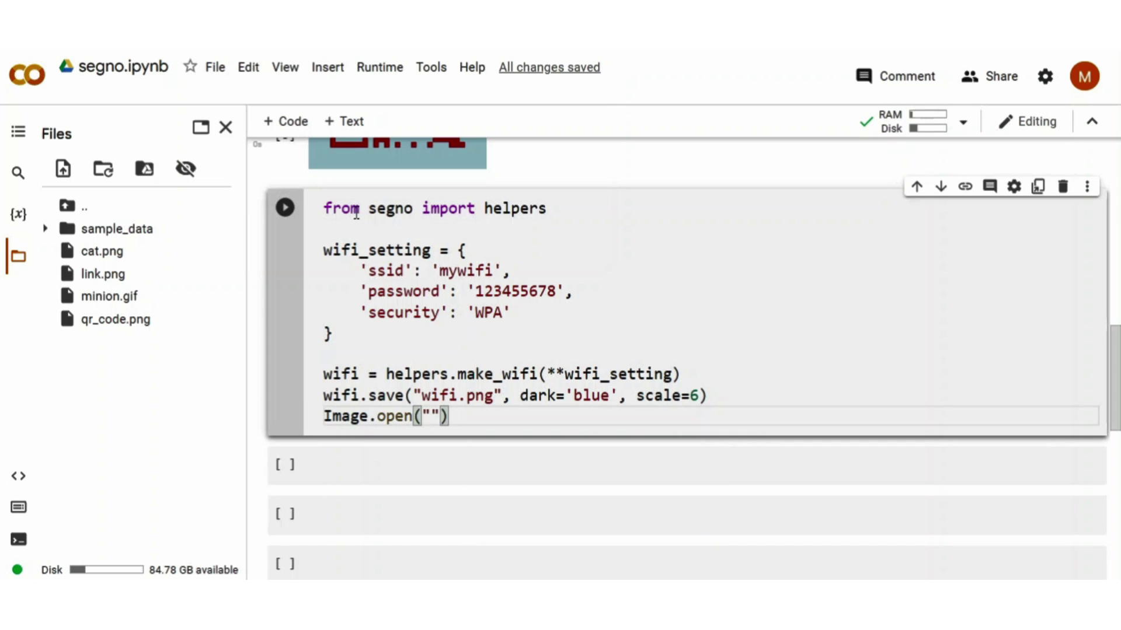
{"action": "type", "text": "wifi.png"}
{"action": "key", "text": "ctrl+Return"}
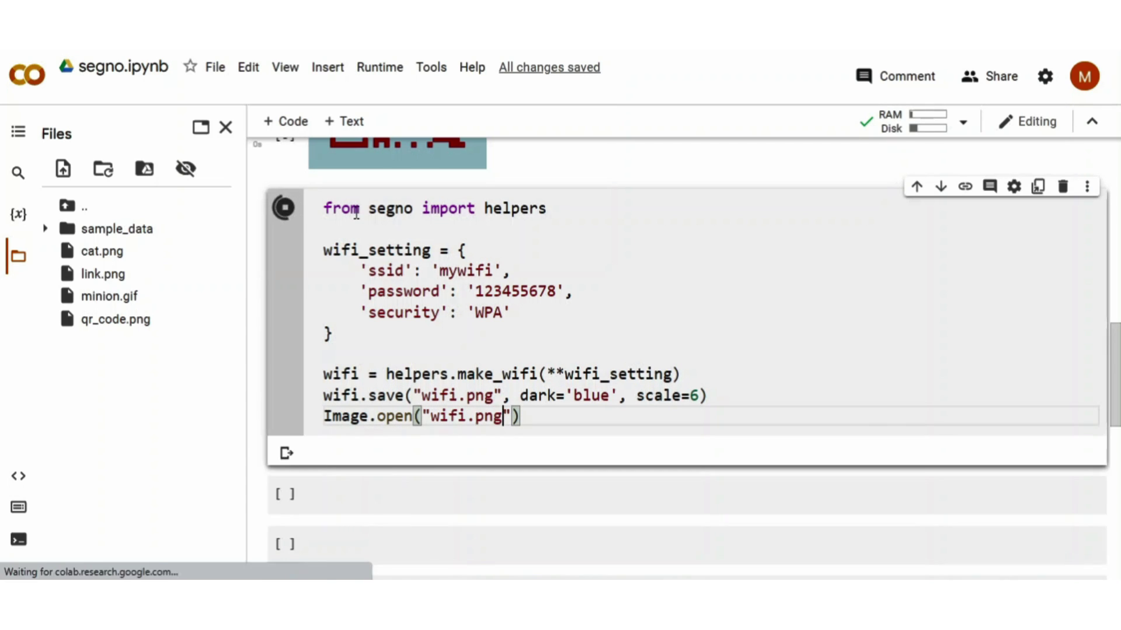
{"action": "scroll", "coordinate": [356, 213], "scroll_direction": "down", "scroll_amount": 3}
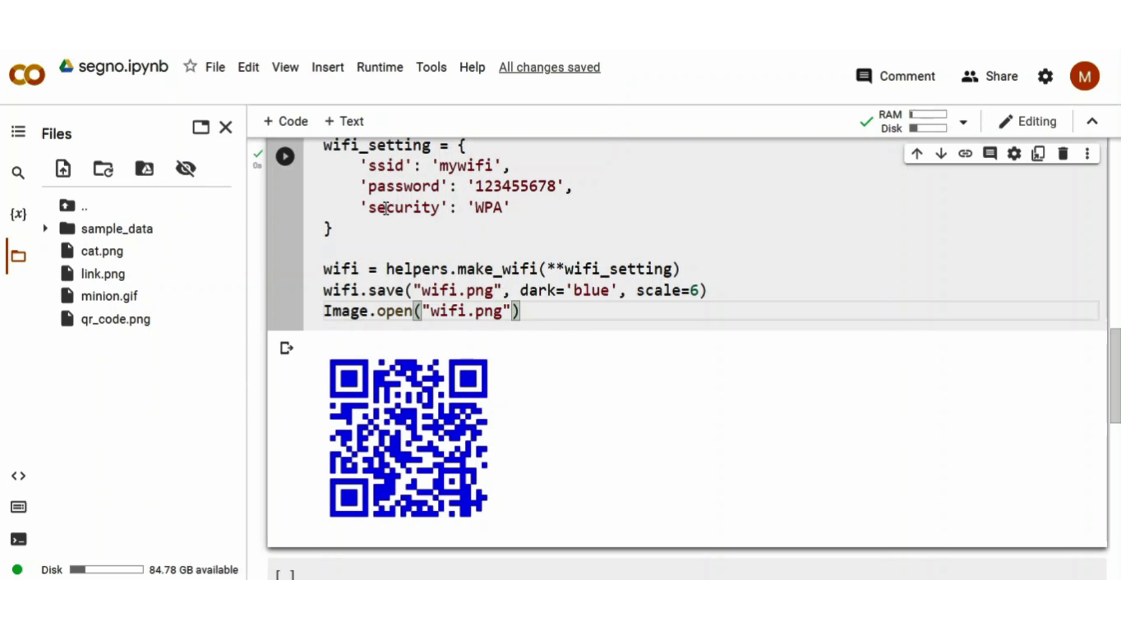
{"action": "scroll", "coordinate": [658, 294], "scroll_direction": "down", "scroll_amount": 5}
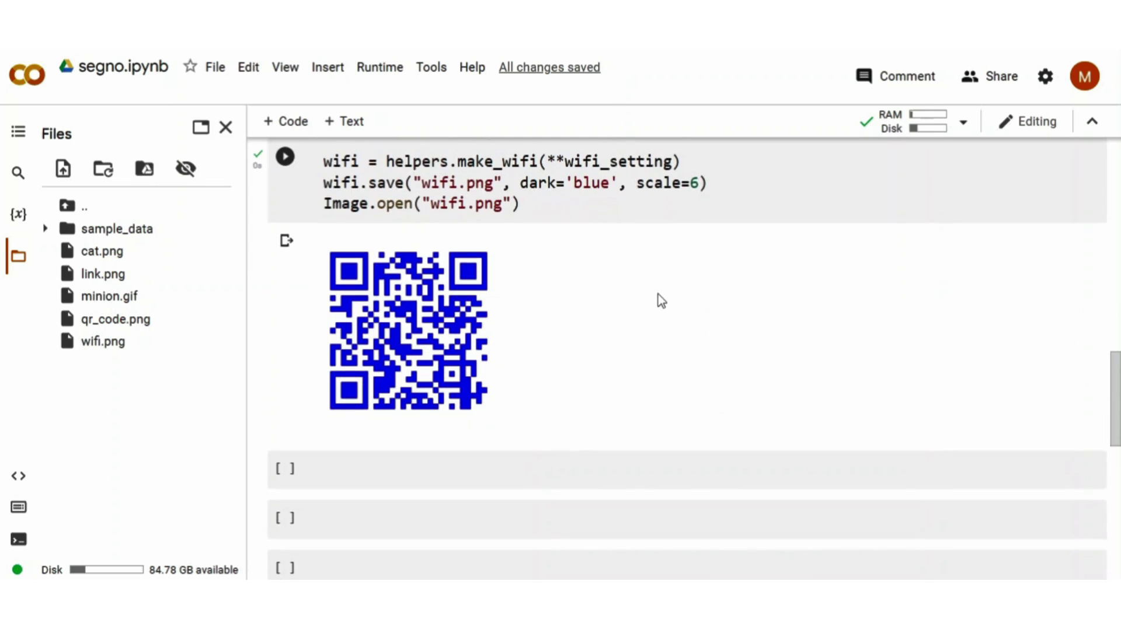
{"action": "scroll", "coordinate": [658, 294], "scroll_direction": "down", "scroll_amount": 2}
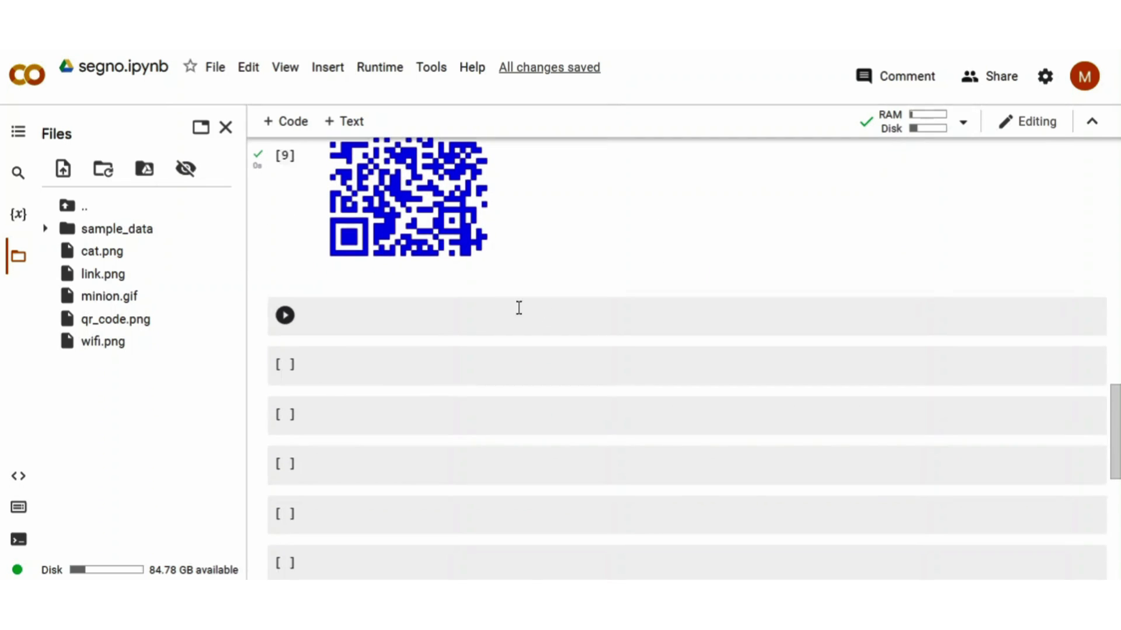
Step: Write and run a make_geo cell saving qr_geo.png at scale 4, then preview the image
{"action": "left_click", "coordinate": [441, 315]}
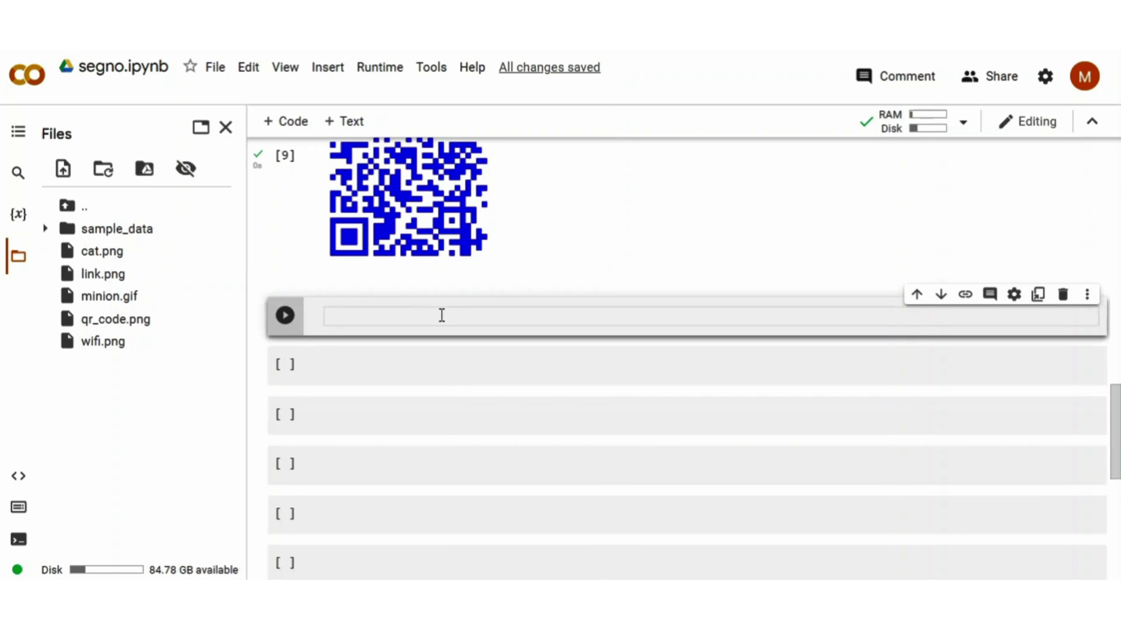
{"action": "type", "text": "lat, lang = 38.8976763, -"}
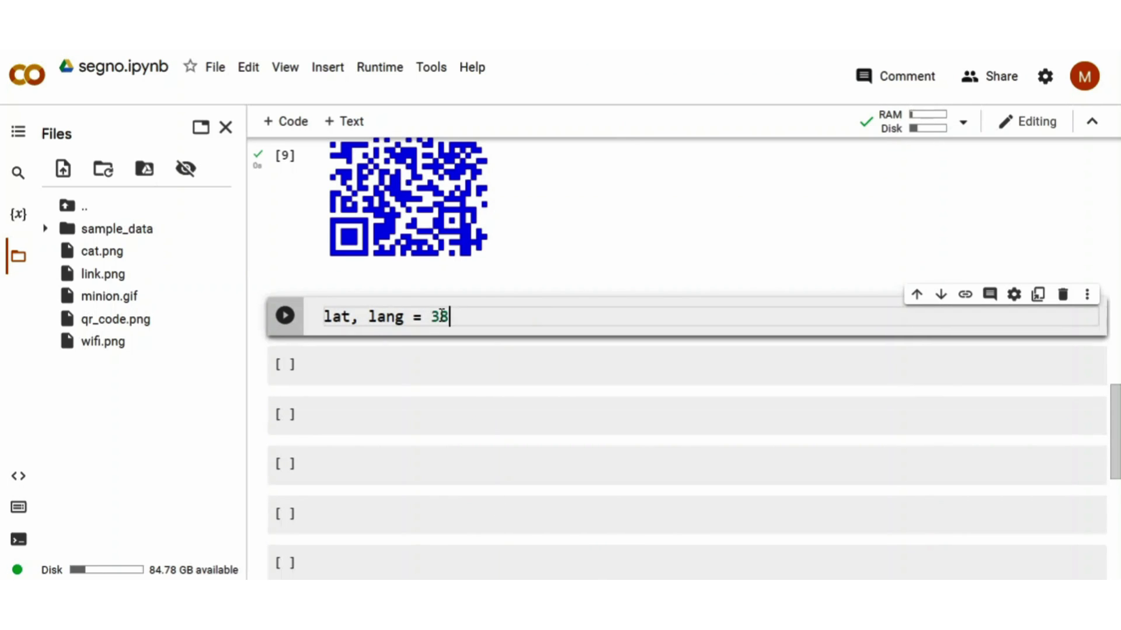
{"action": "type", "text": "77.0365297"}
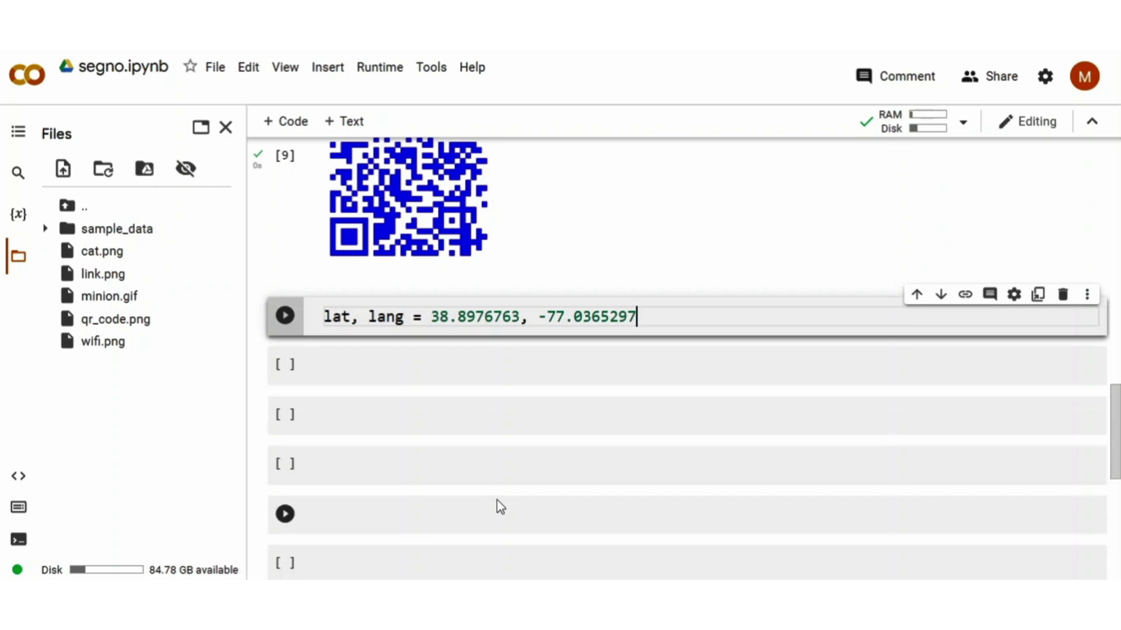
{"action": "key", "text": "Return"}
{"action": "type", "text": "qr_geo "}
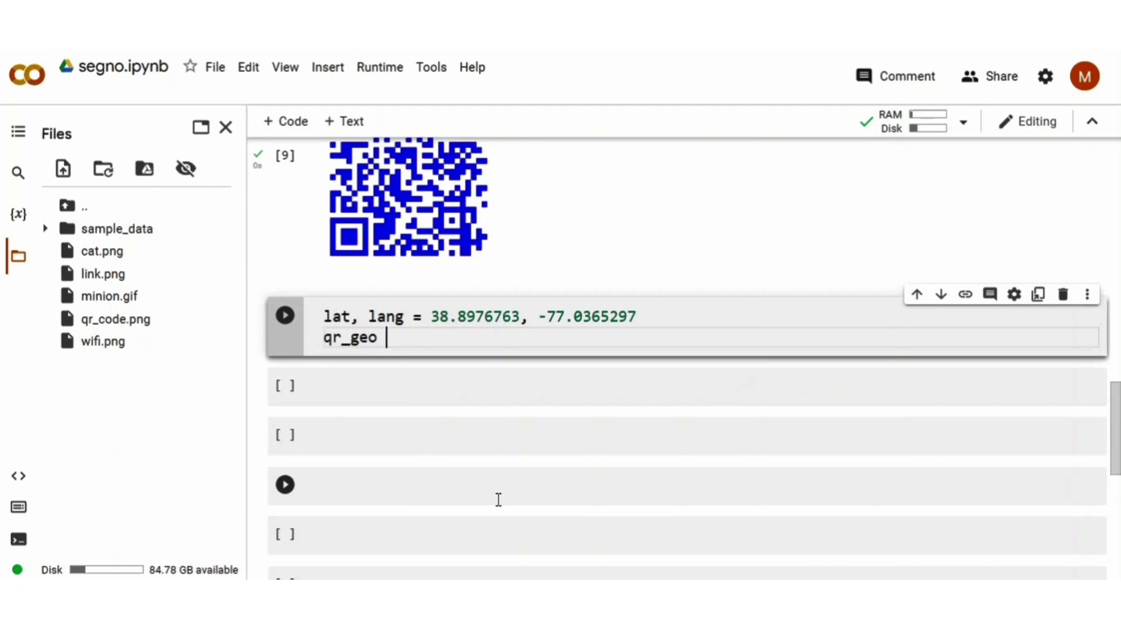
{"action": "type", "text": "= helpers.make"}
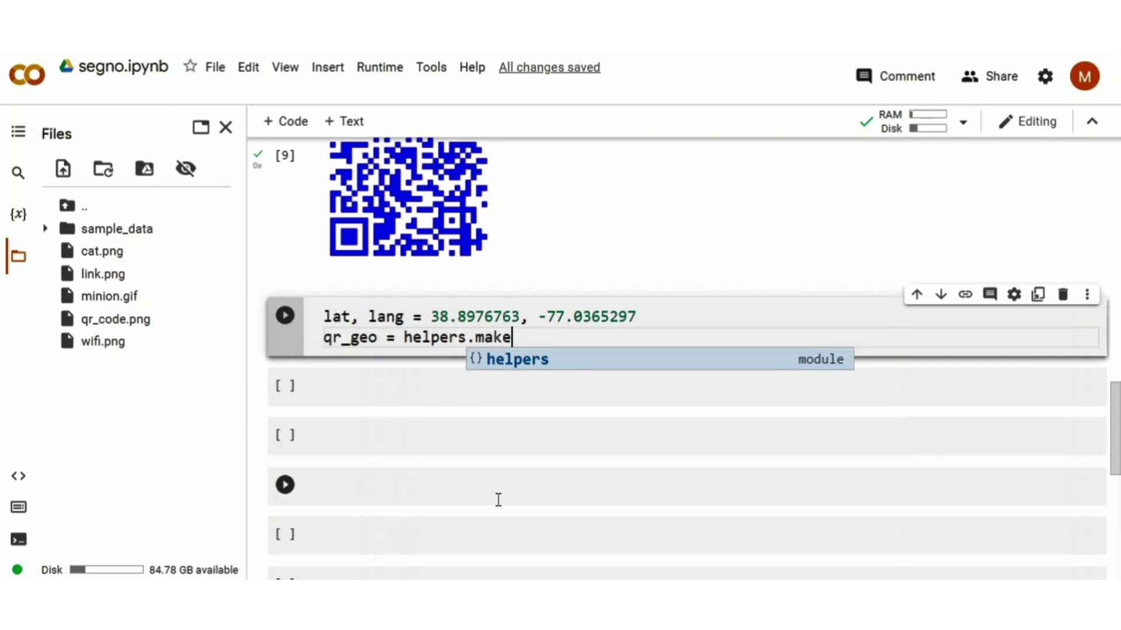
{"action": "type", "text": "_geo(lat, lang"}
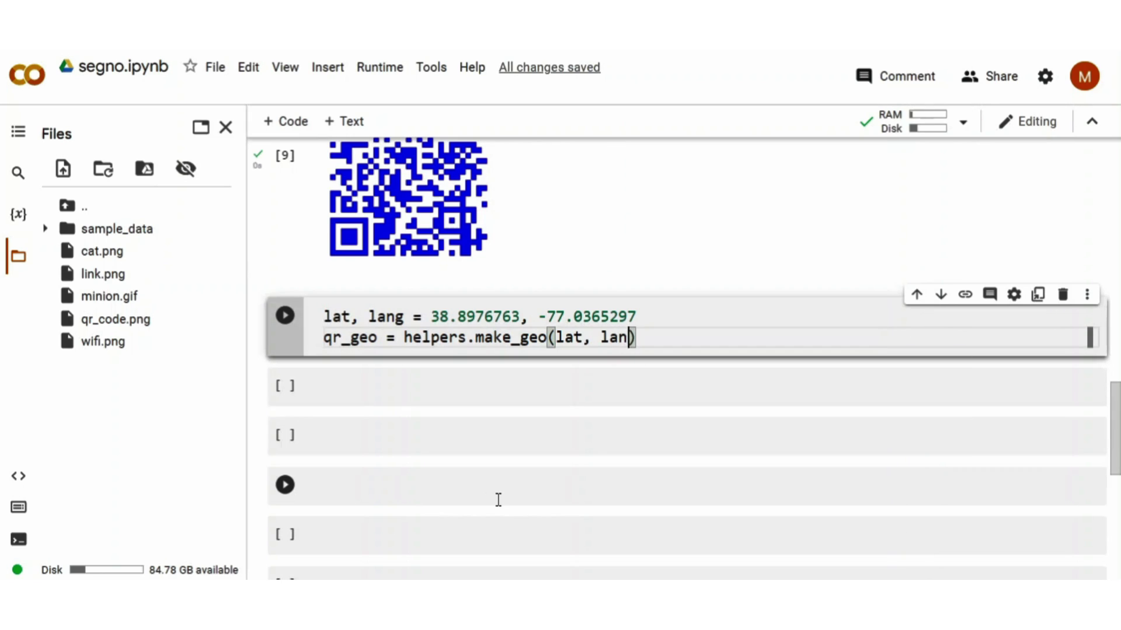
{"action": "key", "text": "End"}
{"action": "key", "text": "Return"}
{"action": "type", "text": "qr_geo"}
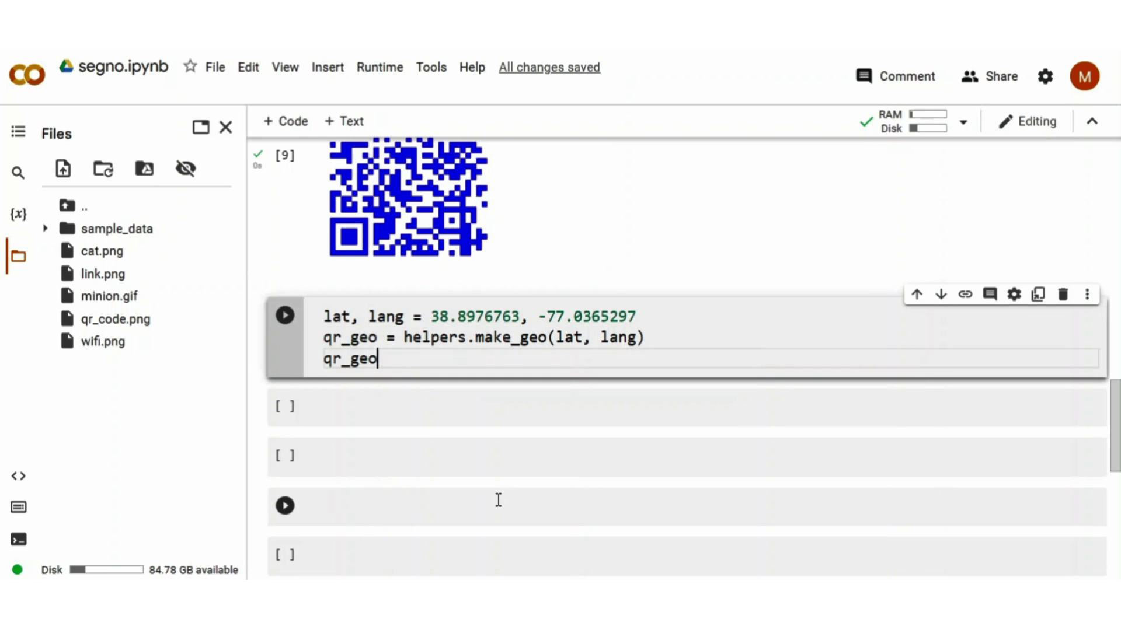
{"action": "type", "text": ".save(\"qr_"}
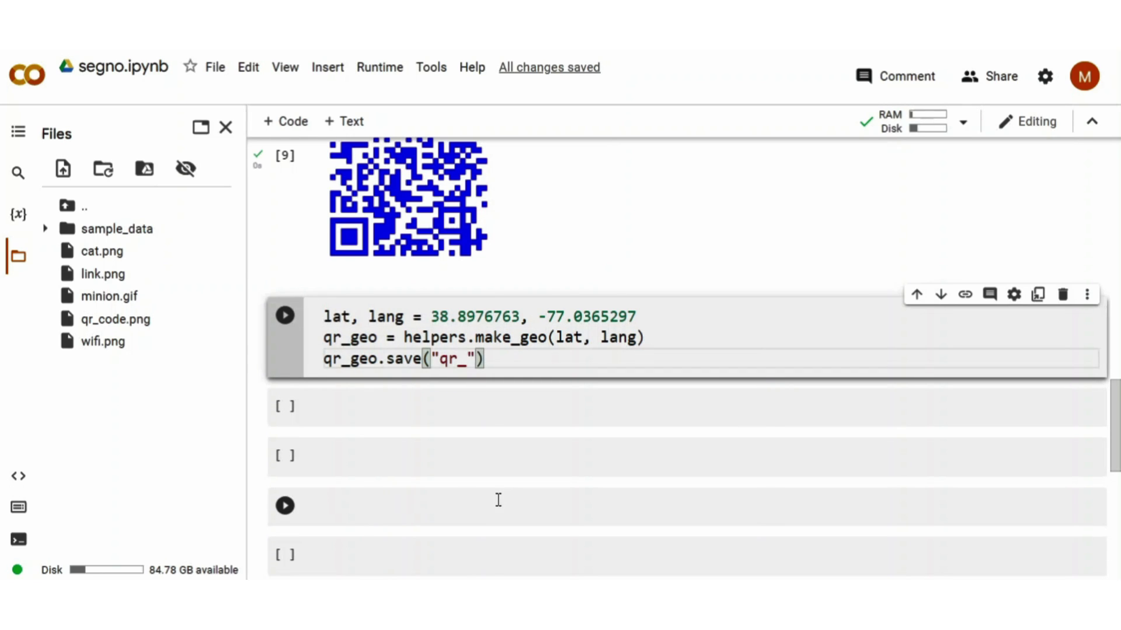
{"action": "type", "text": "geo.png\", sc"}
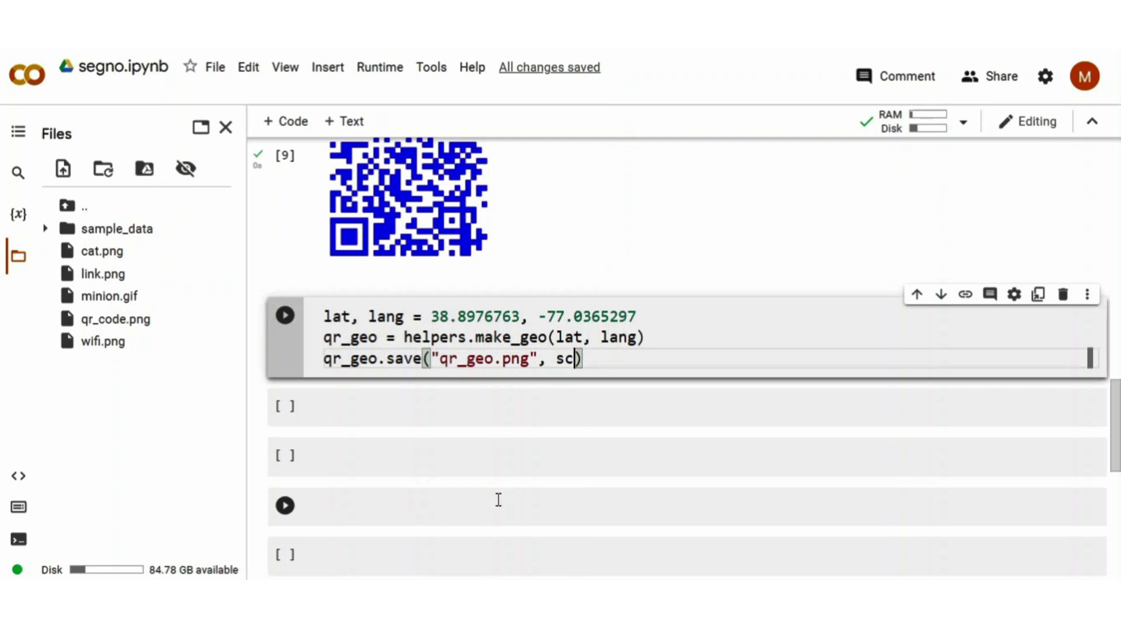
{"action": "type", "text": "ale = 4"}
{"action": "key", "text": "ctrl+Return"}
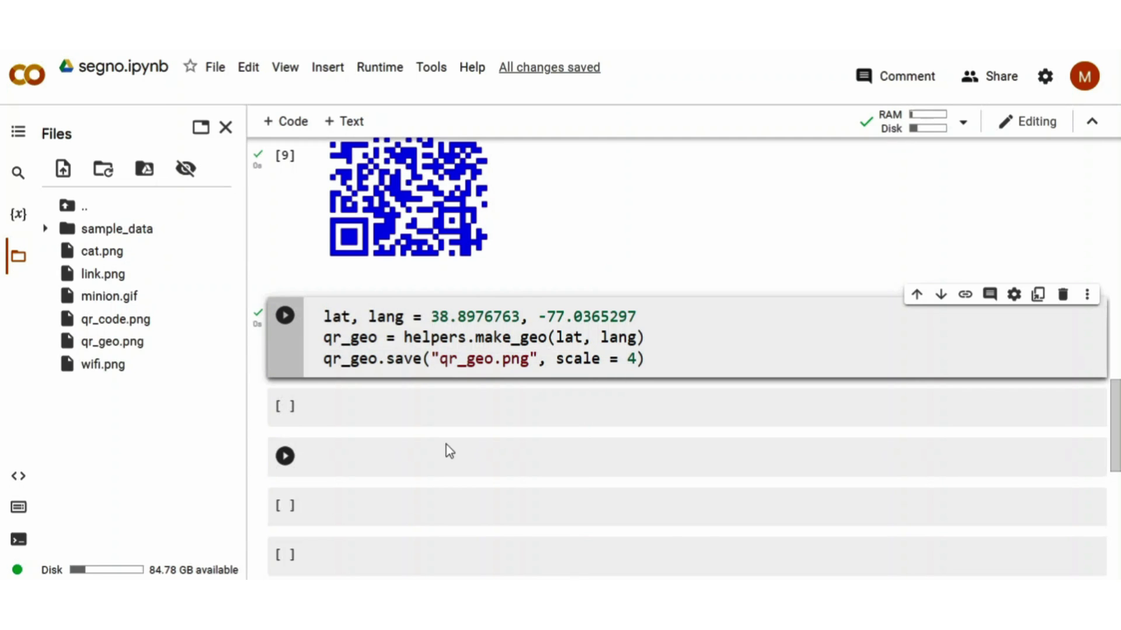
{"action": "double_click", "coordinate": [108, 342]}
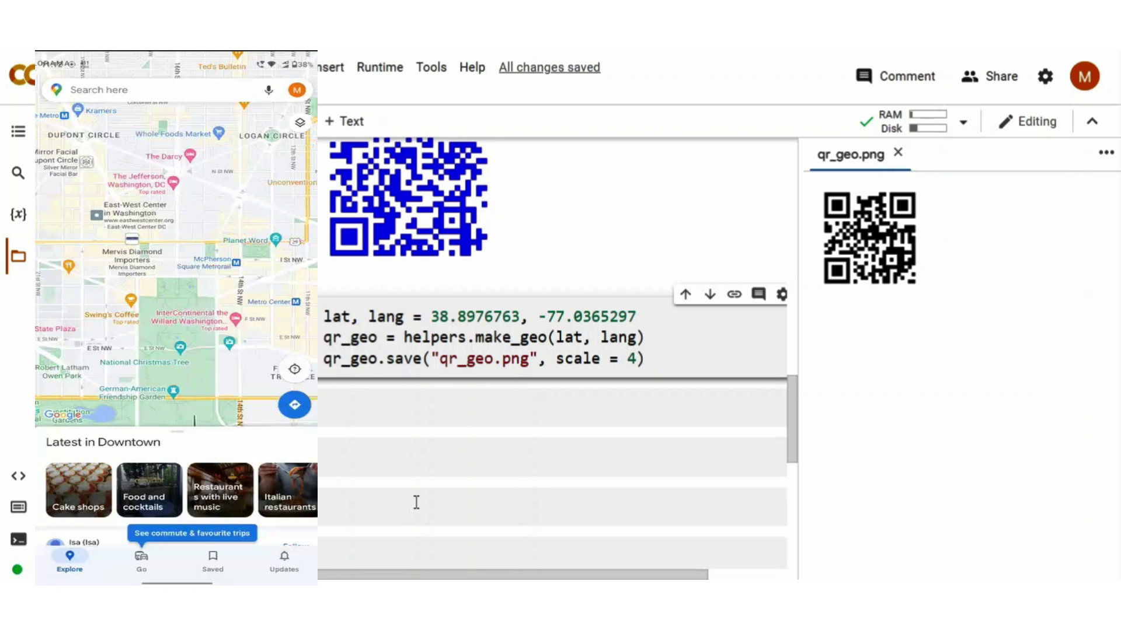
{"action": "scroll", "coordinate": [710, 414], "scroll_direction": "down", "scroll_amount": 2}
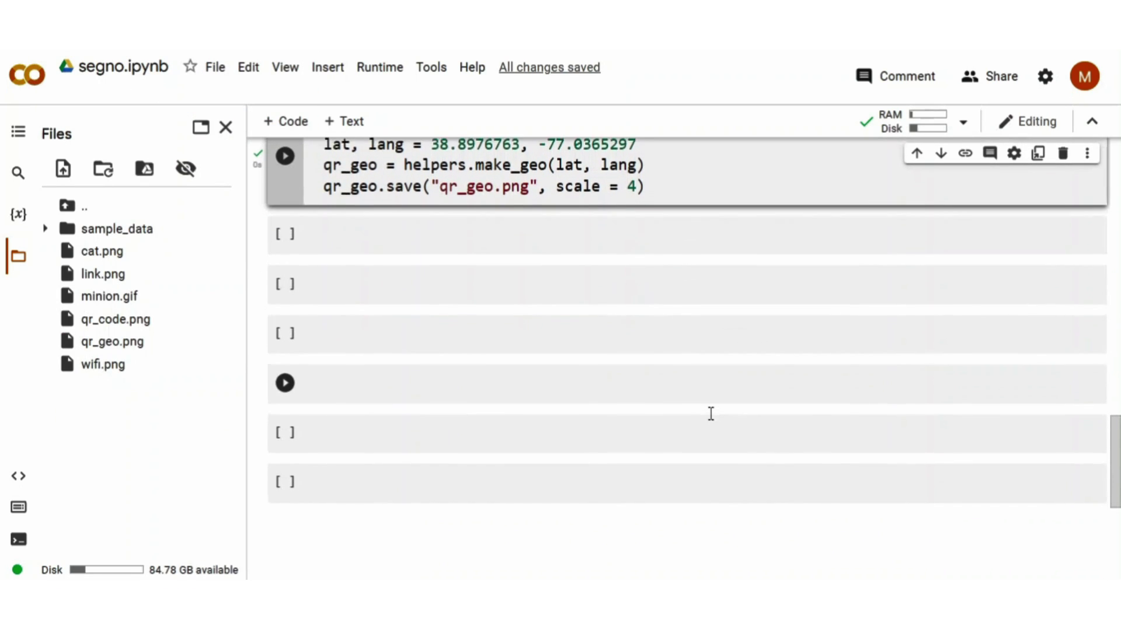
{"action": "scroll", "coordinate": [710, 414], "scroll_direction": "down", "scroll_amount": 2}
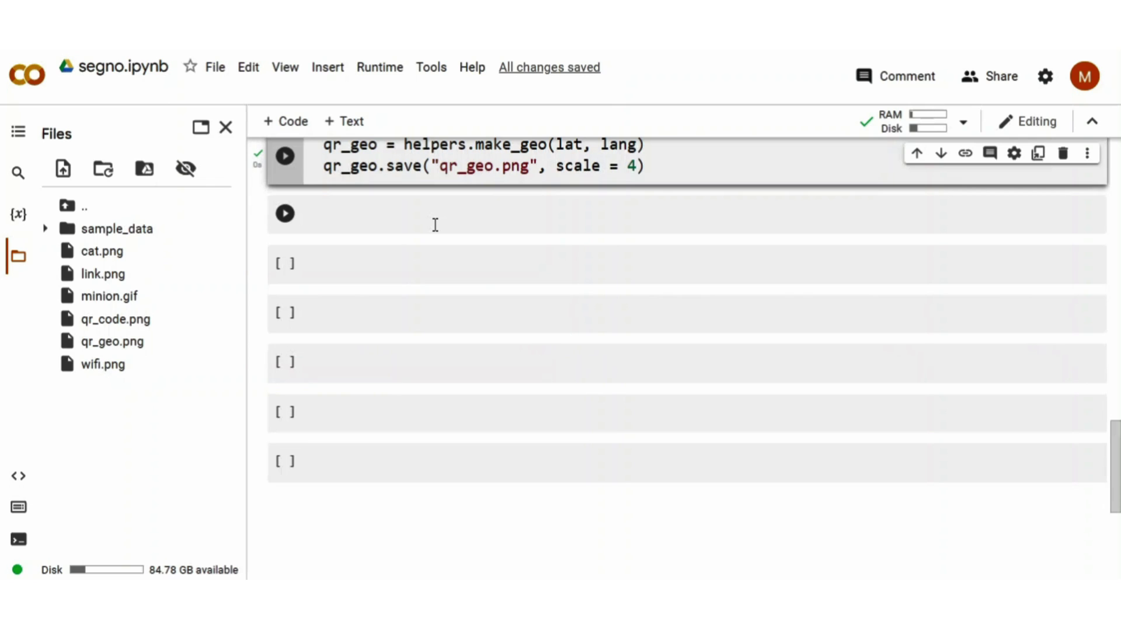
Step: Write a helpers.make_mecard call with name, email, phone, url and country arguments
{"action": "left_click", "coordinate": [434, 226]}
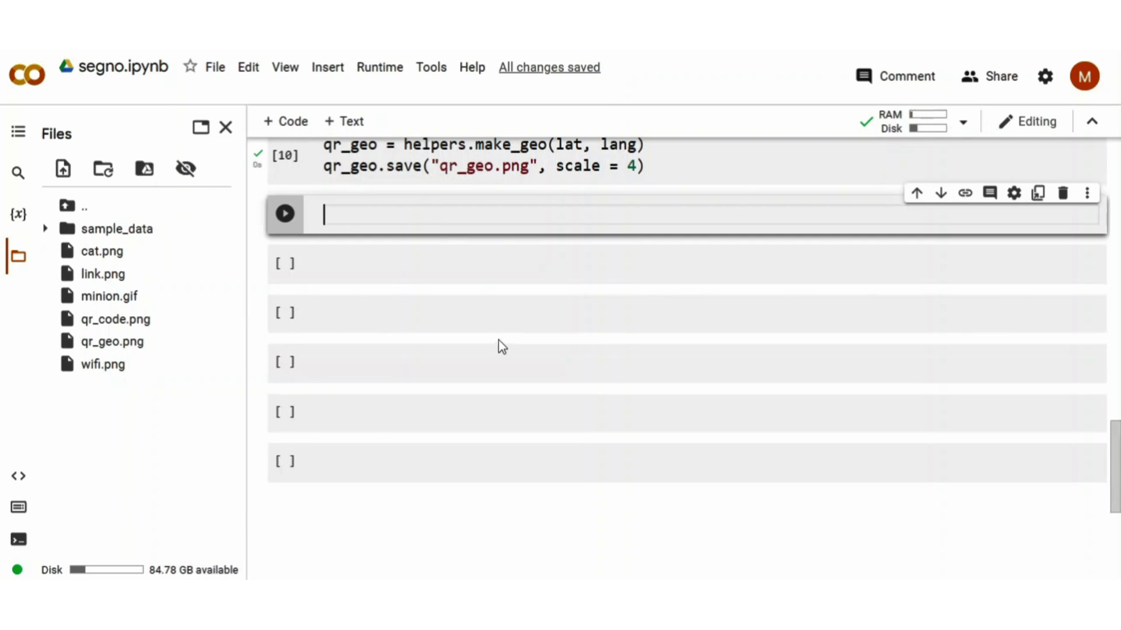
{"action": "mouse_move", "coordinate": [499, 342]}
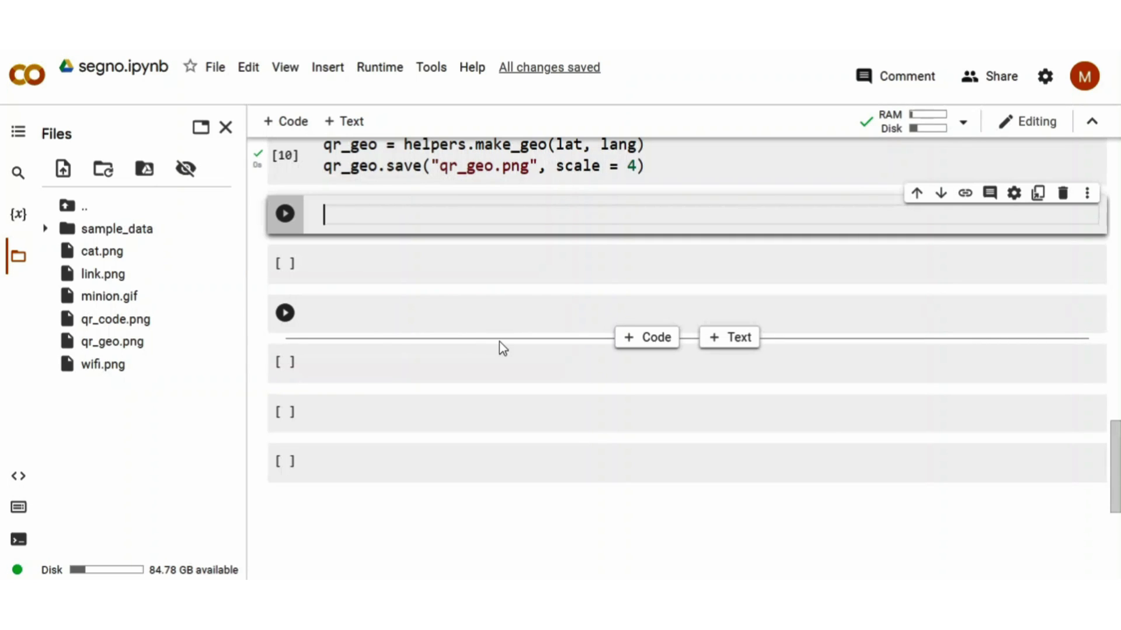
{"action": "type", "text": "q"}
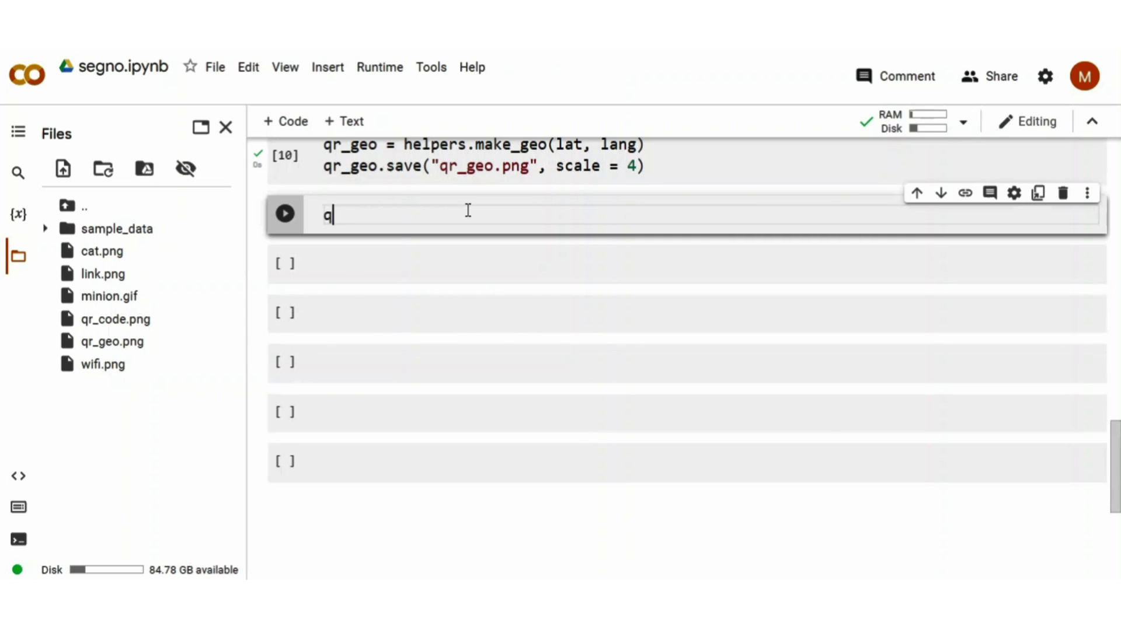
{"action": "type", "text": "rcode_me = "}
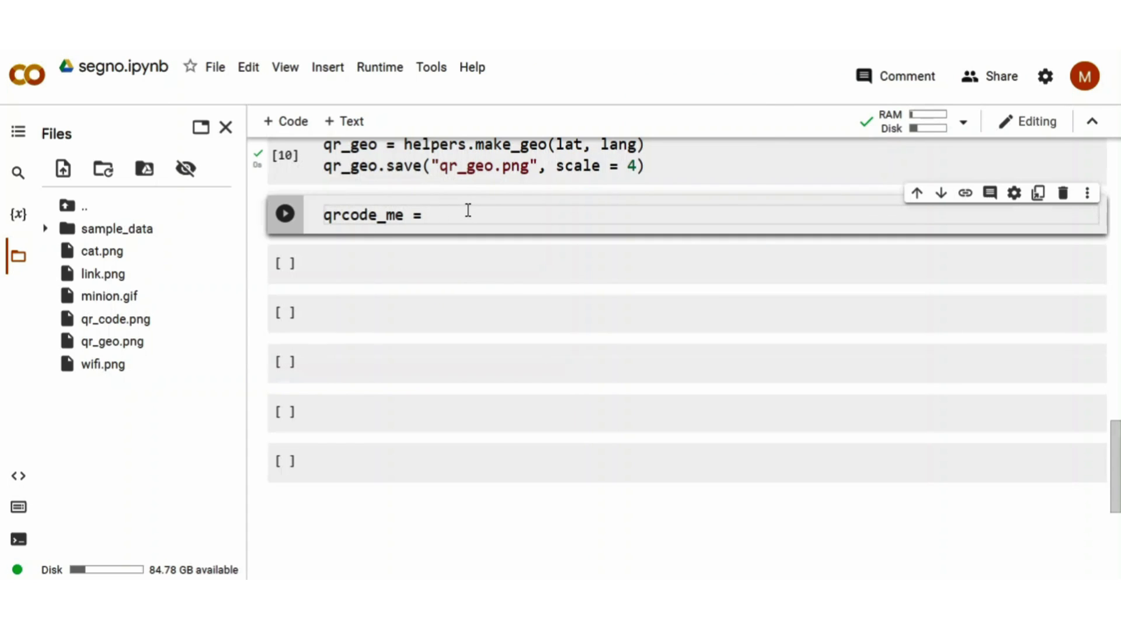
{"action": "type", "text": "helpers.make_meca"}
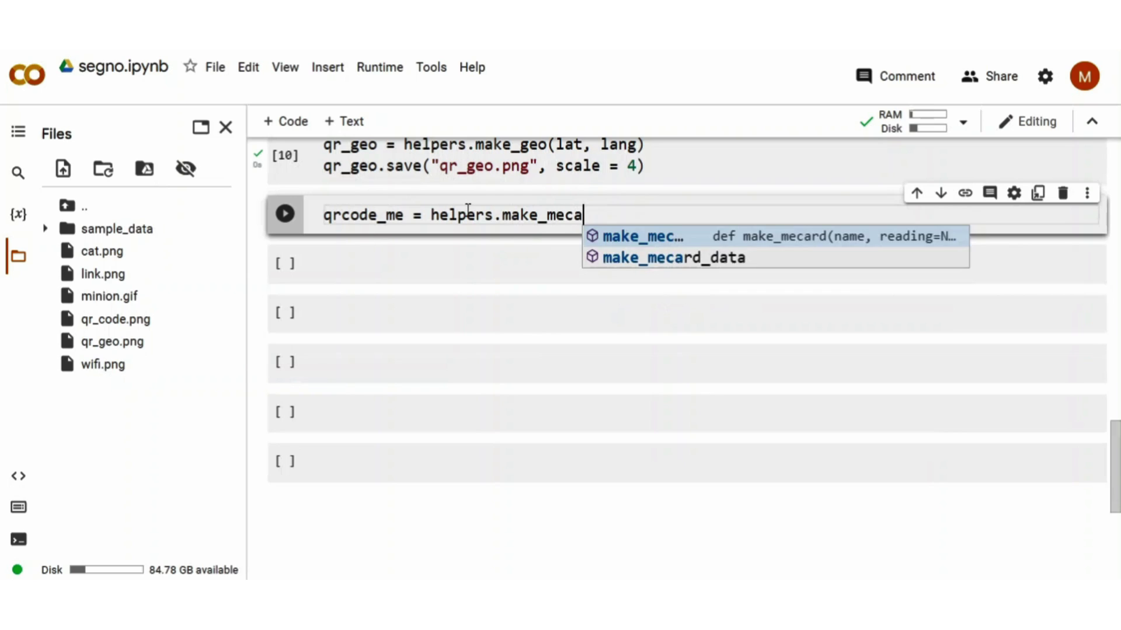
{"action": "type", "text": "rd("}
{"action": "key", "text": "Return"}
{"action": "type", "text": "name="}
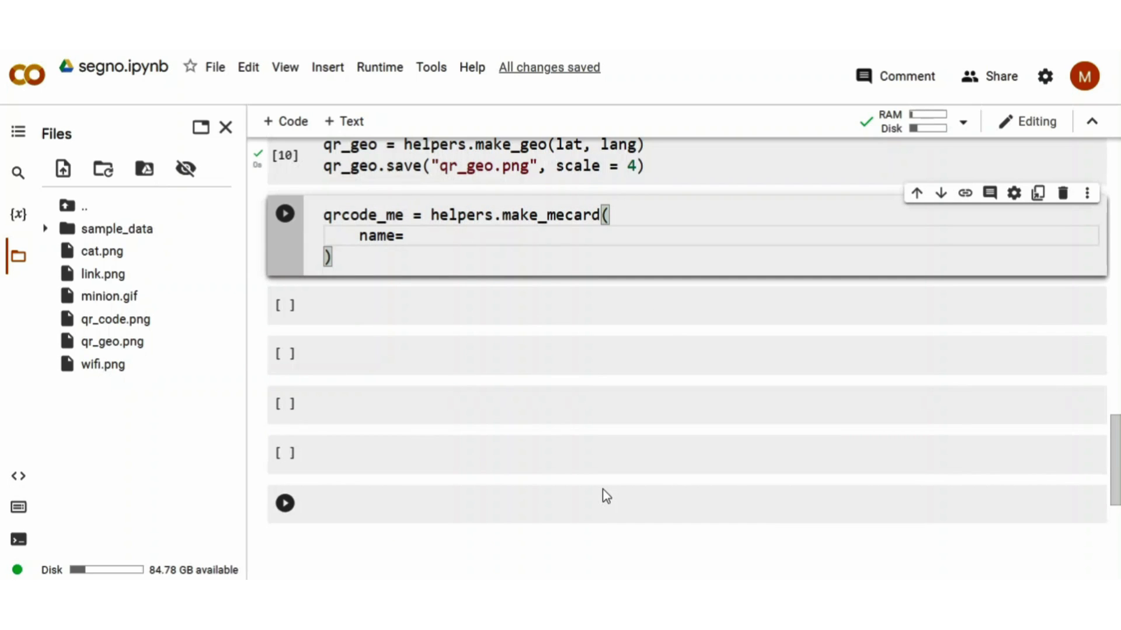
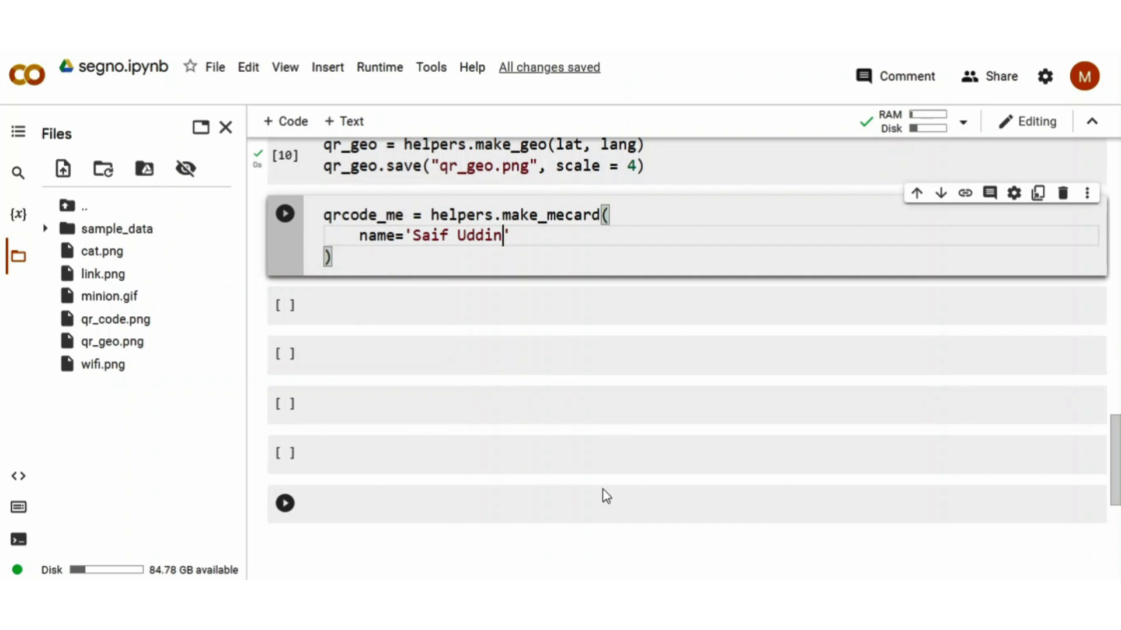
{"action": "key", "text": "End"}
{"action": "type", "text": ","}
{"action": "key", "text": "Return"}
{"action": "type", "text": "email='emai"}
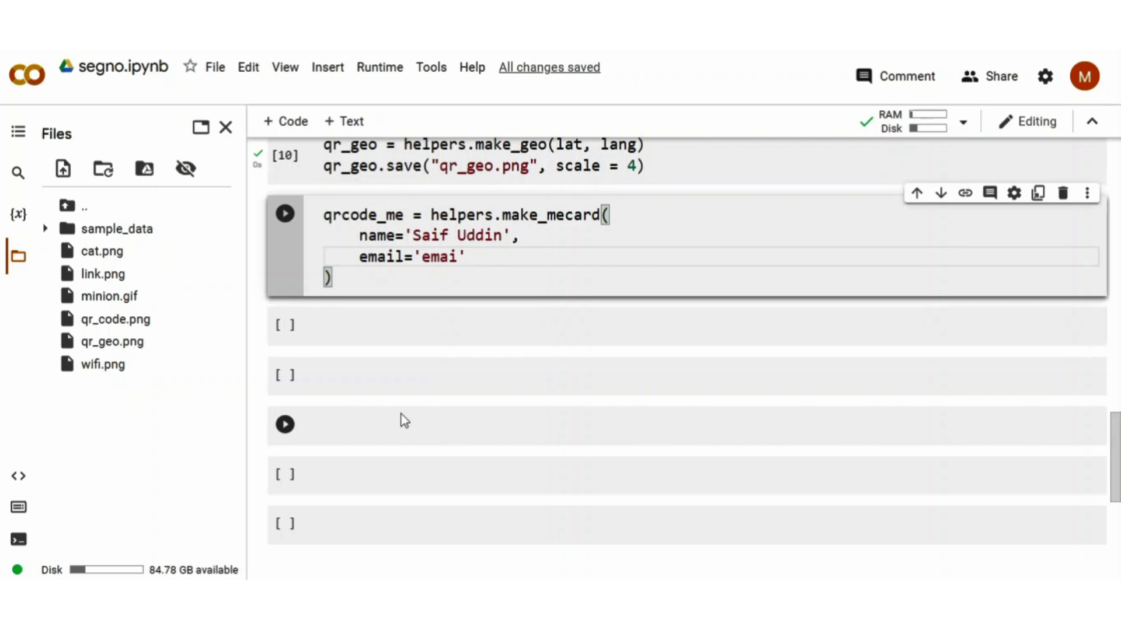
{"action": "type", "text": "l@gmail.com"}
{"action": "key", "text": "End"}
{"action": "type", "text": ","}
{"action": "key", "text": "Return"}
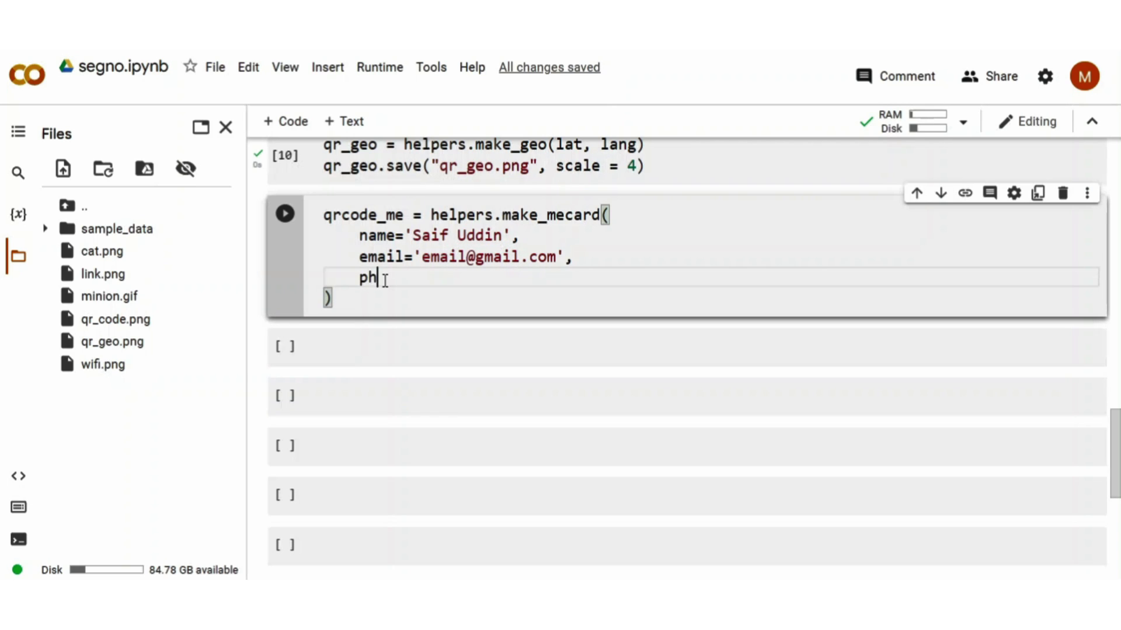
{"action": "key", "text": "End"}
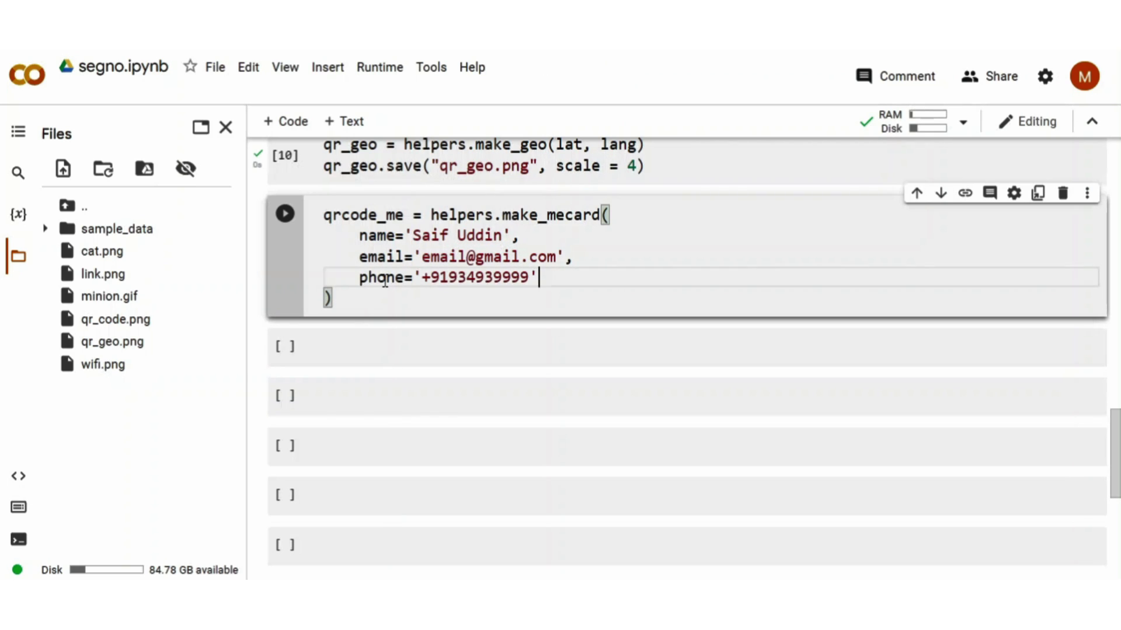
{"action": "key", "text": "Return"}
{"action": "type", "text": "rl"}
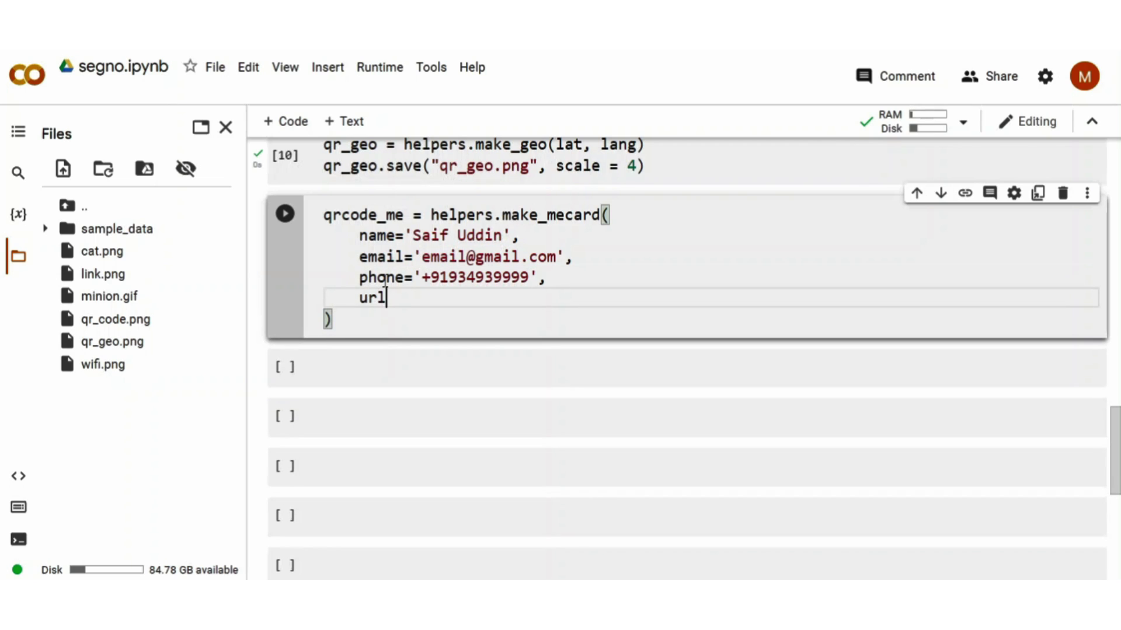
{"action": "type", "text": "='https://"}
{"action": "type", "text": "www.example."}
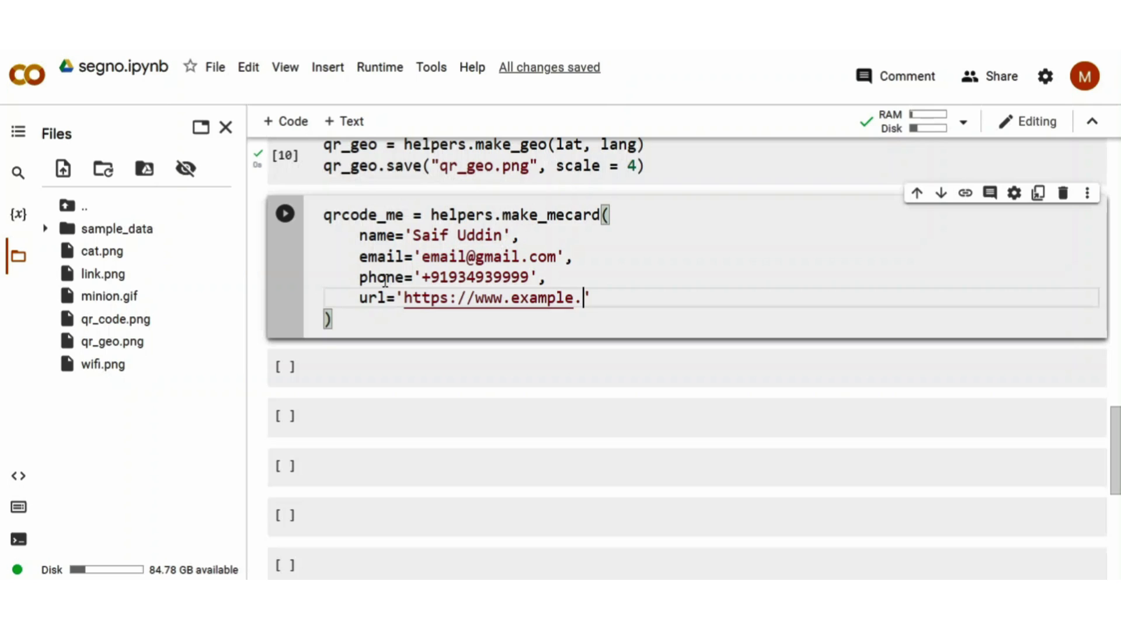
{"action": "type", "text": "com"}
{"action": "key", "text": "End"}
{"action": "type", "text": ","}
{"action": "key", "text": "Return"}
{"action": "type", "text": "country='I"}
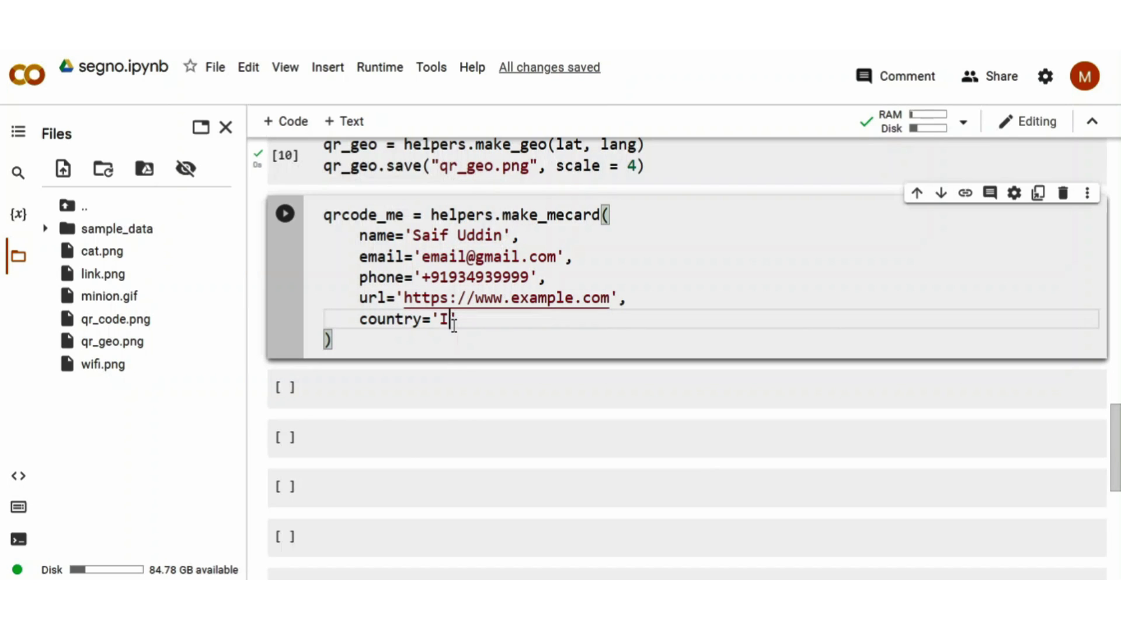
{"action": "type", "text": "ndia"}
{"action": "key", "text": "Down"}
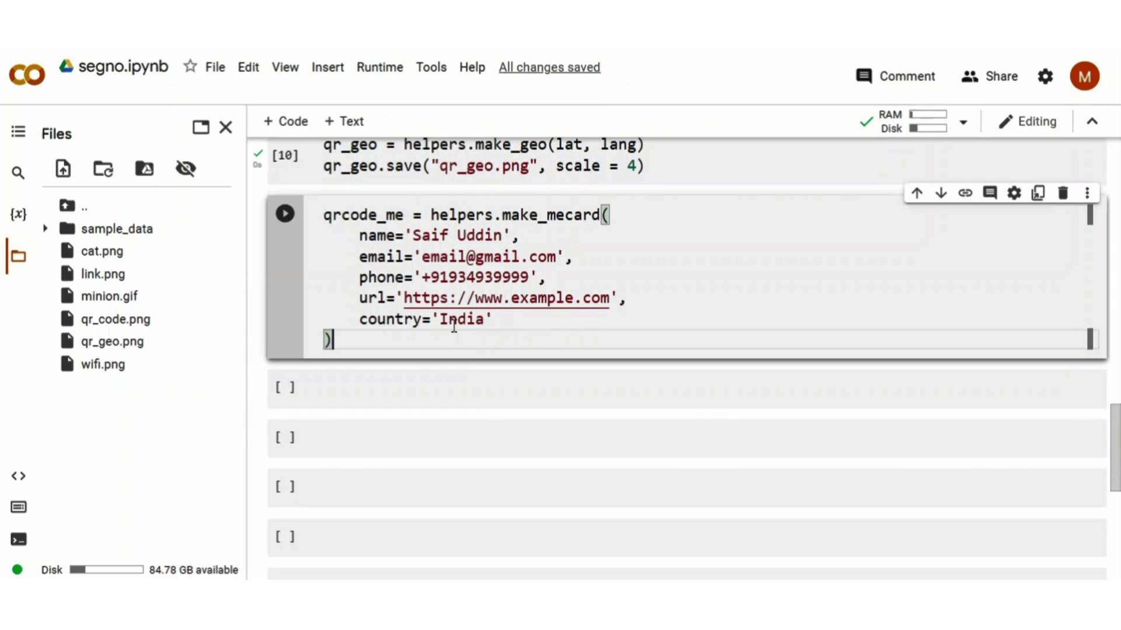
Step: Save the contact code as red contact_me.png at scale 5 and begin the display line
{"action": "key", "text": "Return"}
{"action": "type", "text": "qrcode_"}
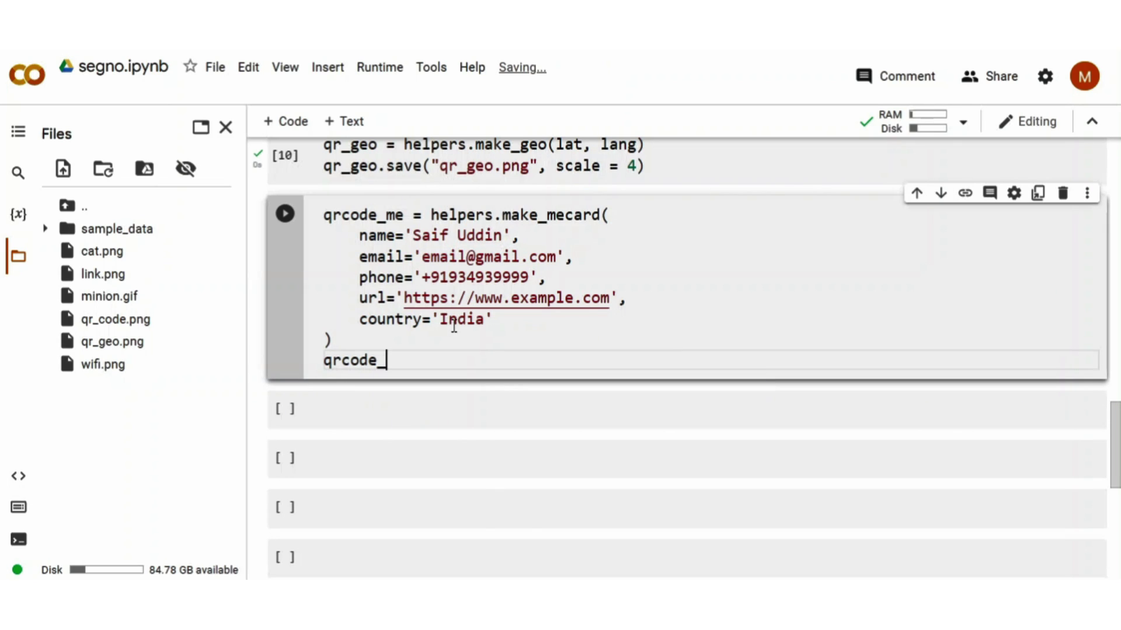
{"action": "type", "text": "me.save(\"cont"}
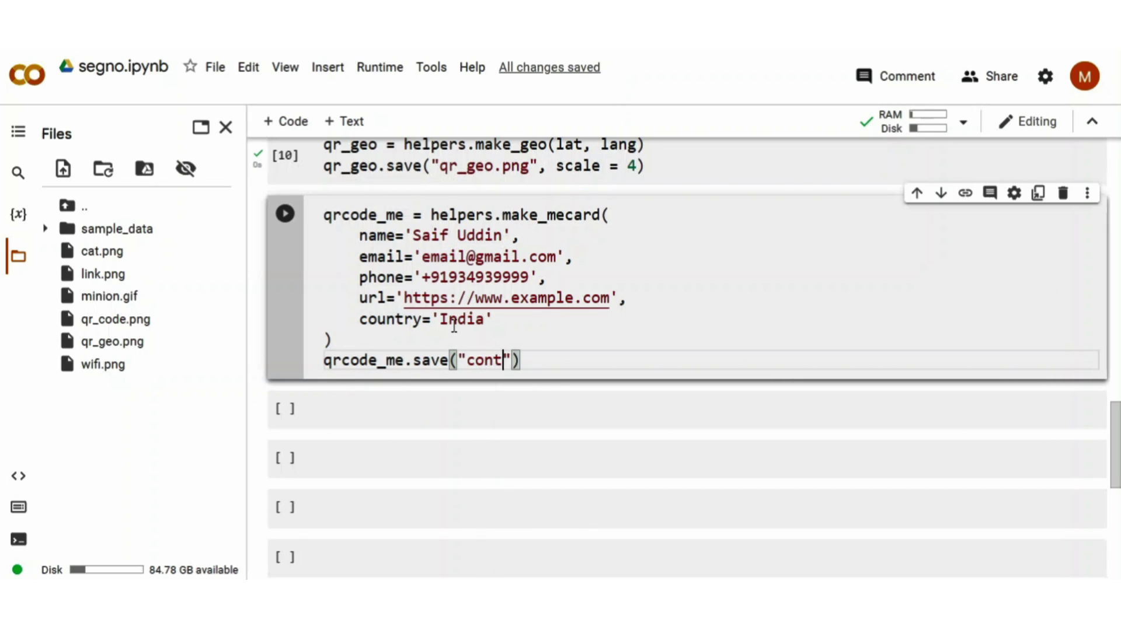
{"action": "type", "text": "act\"_me.png\", sc"}
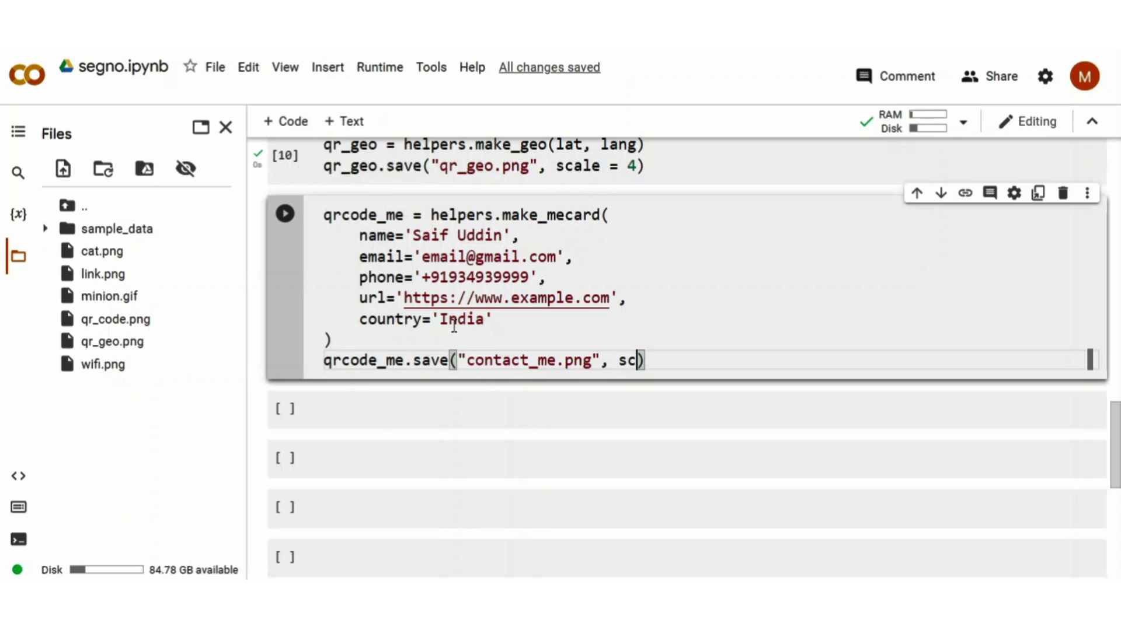
{"action": "type", "text": "ale=5, dark"}
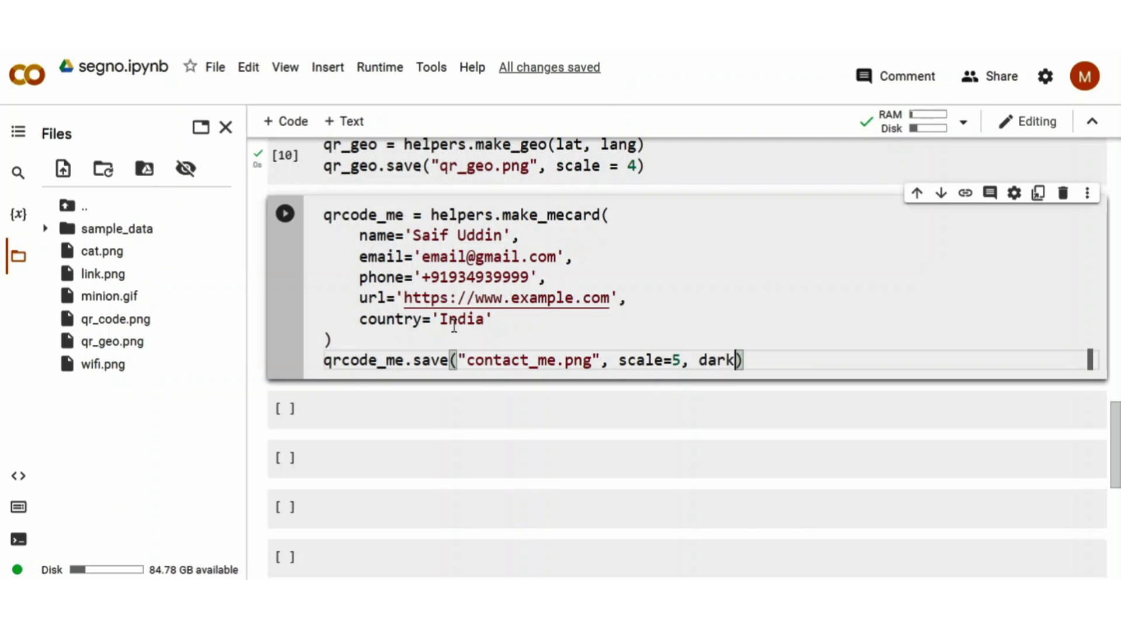
{"action": "type", "text": "='red"}
{"action": "key", "text": "End"}
{"action": "key", "text": "Return"}
{"action": "type", "text": "Image."}
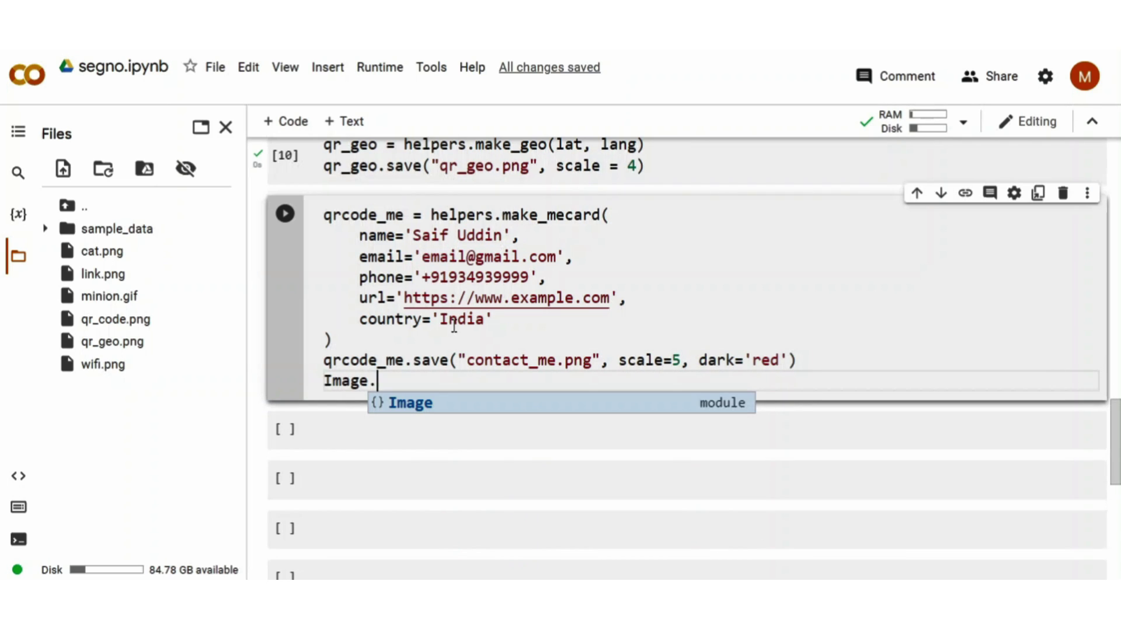
{"action": "type", "text": "open(\"\"contact_me"}
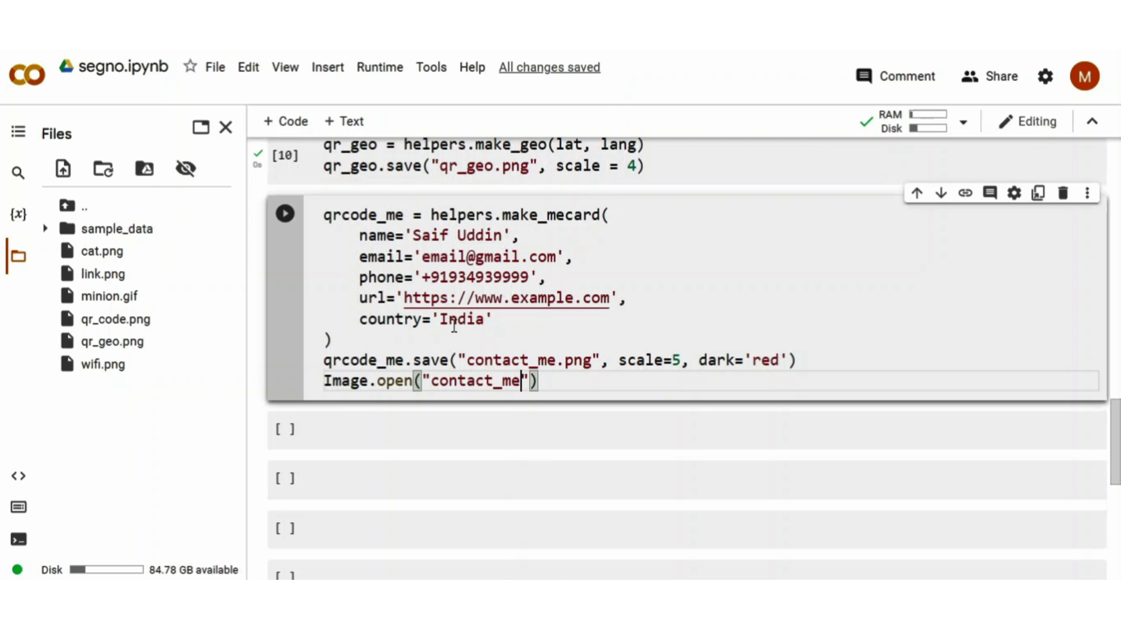
{"action": "type", "text": ".png"}
Step: Run the meCard cell to show the red contact QR, then select the next empty cell
{"action": "key", "text": "ctrl+Return"}
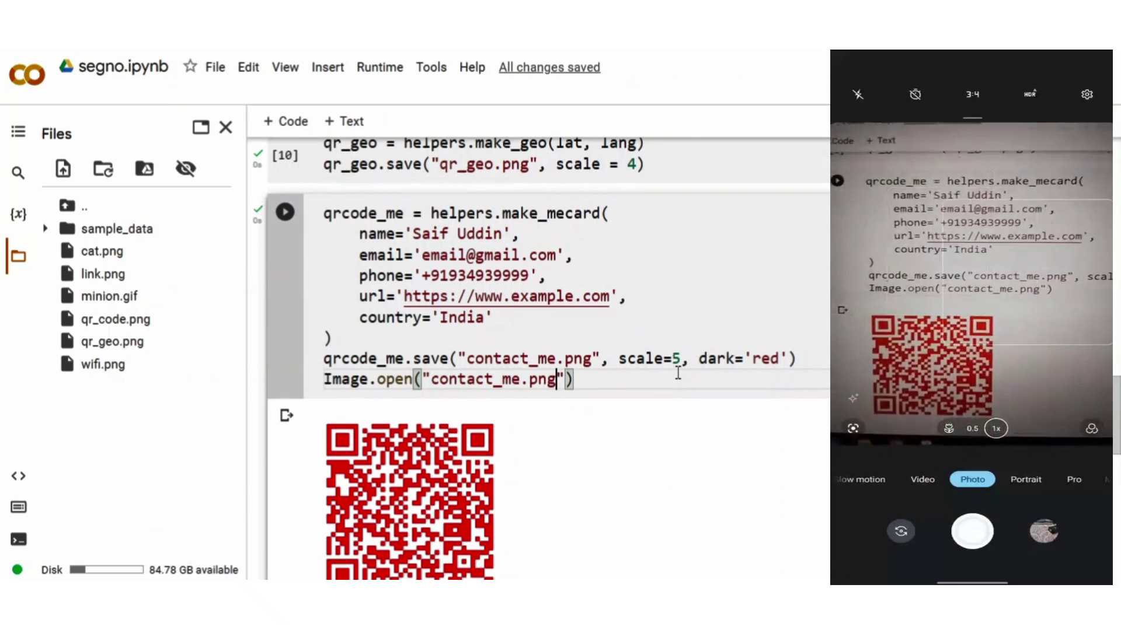
{"action": "scroll", "coordinate": [677, 374], "scroll_direction": "down", "scroll_amount": 1}
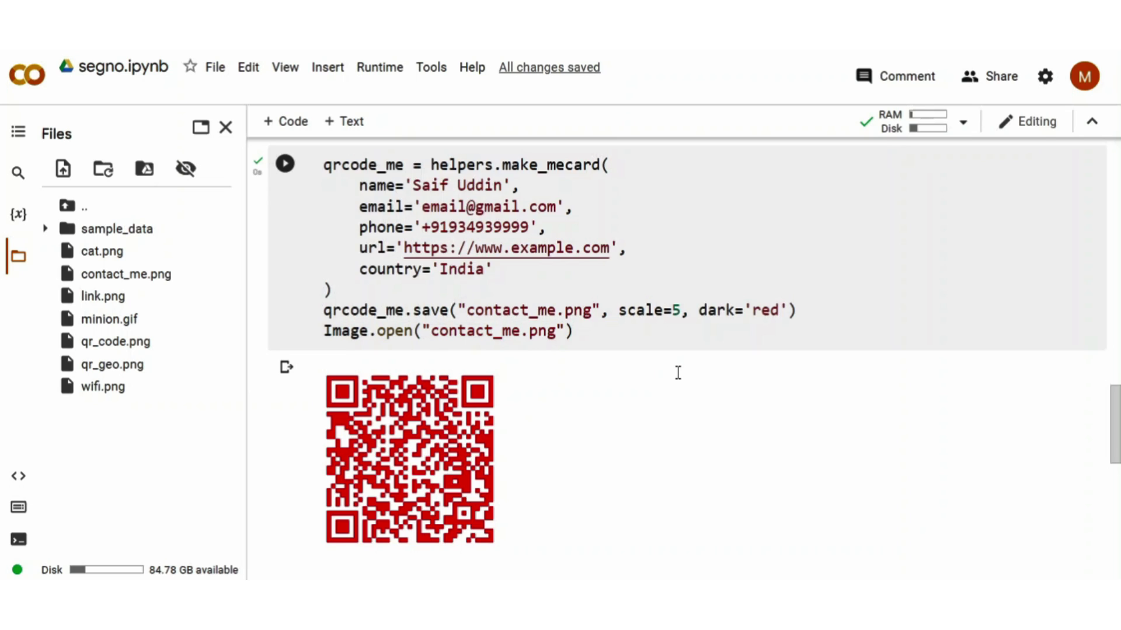
{"action": "scroll", "coordinate": [677, 374], "scroll_direction": "down", "scroll_amount": 3}
{"action": "scroll", "coordinate": [677, 374], "scroll_direction": "down", "scroll_amount": 1}
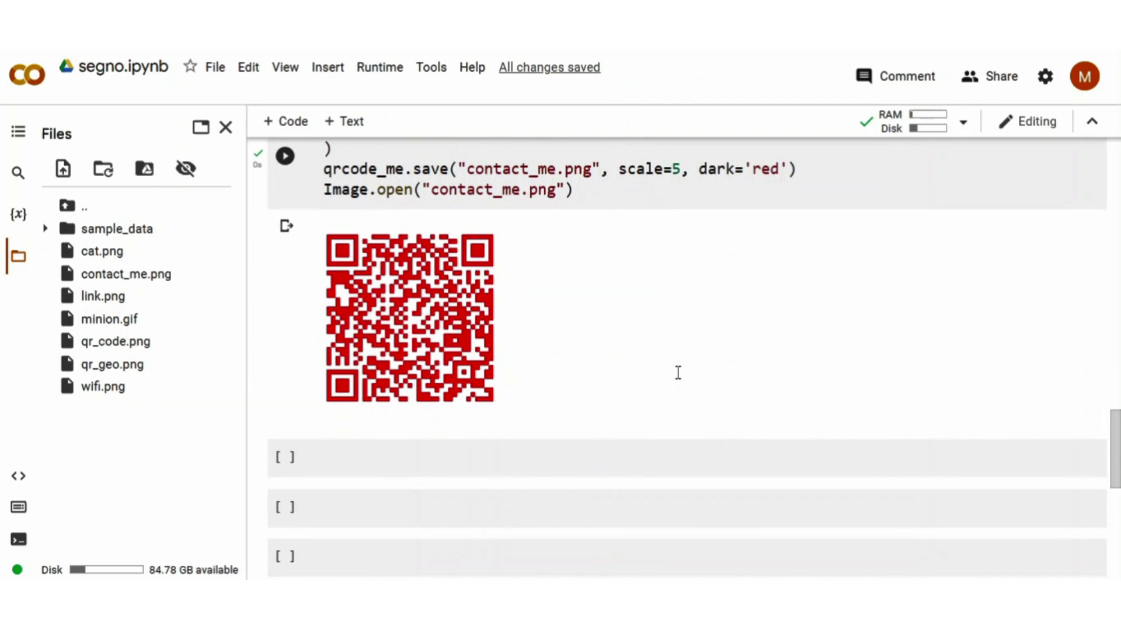
{"action": "scroll", "coordinate": [677, 374], "scroll_direction": "down", "scroll_amount": 4}
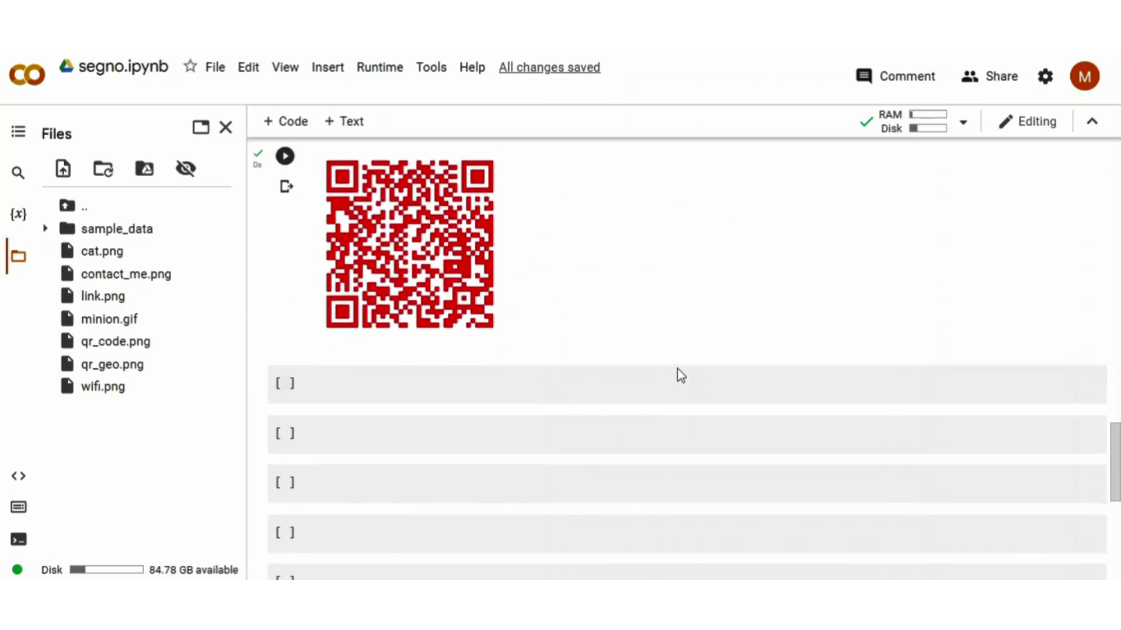
{"action": "left_click", "coordinate": [678, 375]}
{"action": "scroll", "coordinate": [678, 375], "scroll_direction": "down", "scroll_amount": 2}
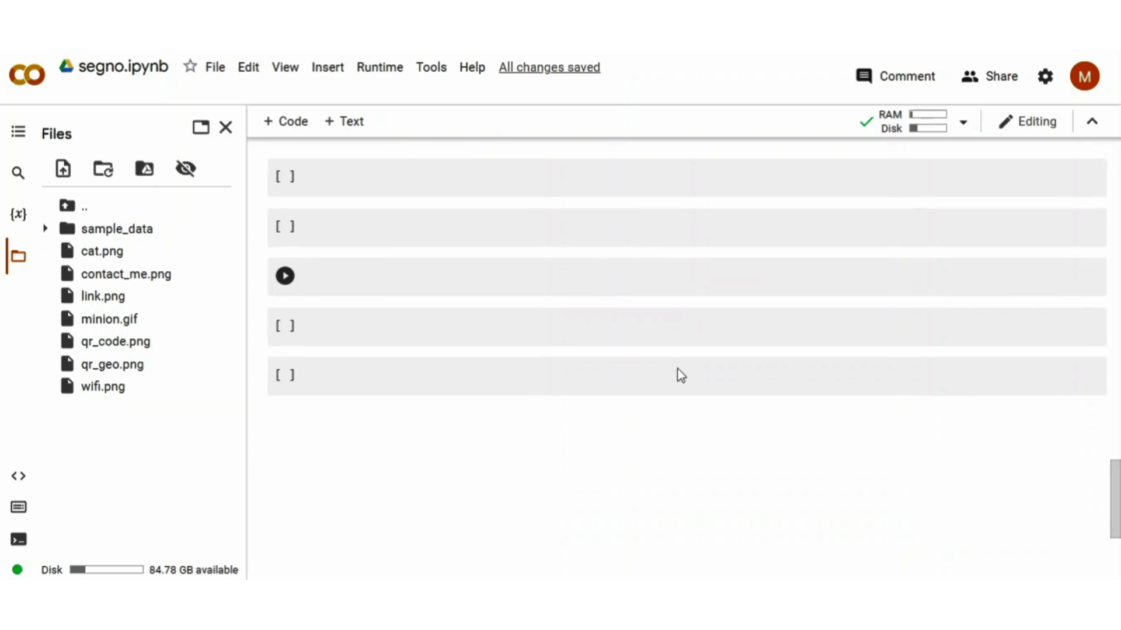
{"action": "scroll", "coordinate": [679, 375], "scroll_direction": "up", "scroll_amount": 1}
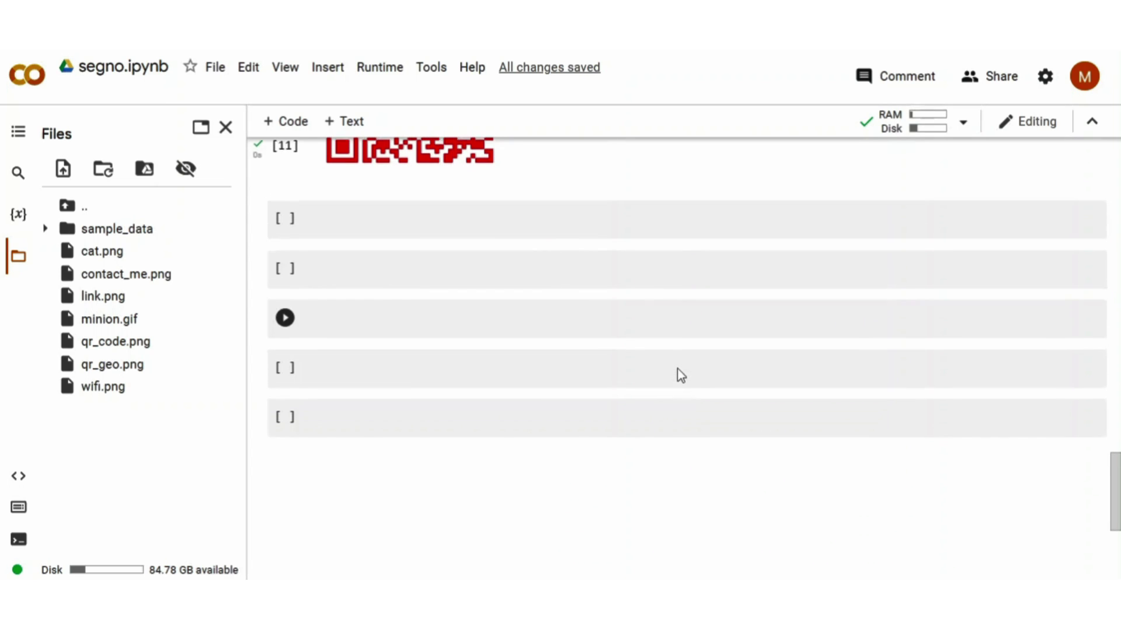
Step: Write a helpers.make_vcard call with name, email, phone, url, city, country, org, title and work phone
{"action": "left_click", "coordinate": [420, 218]}
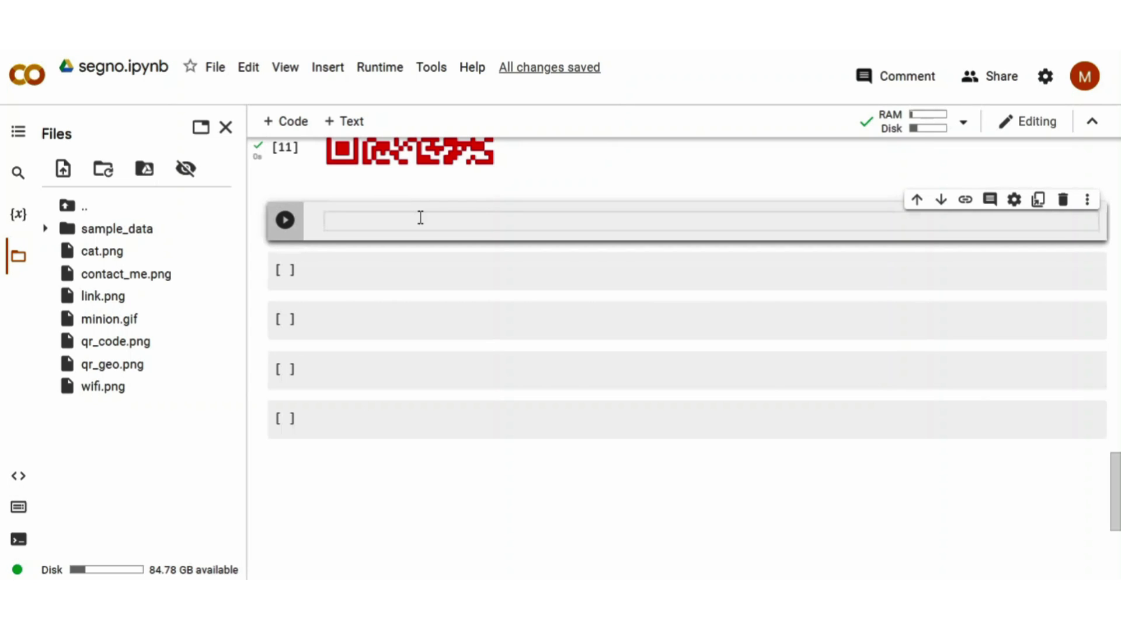
{"action": "type", "text": "qr"}
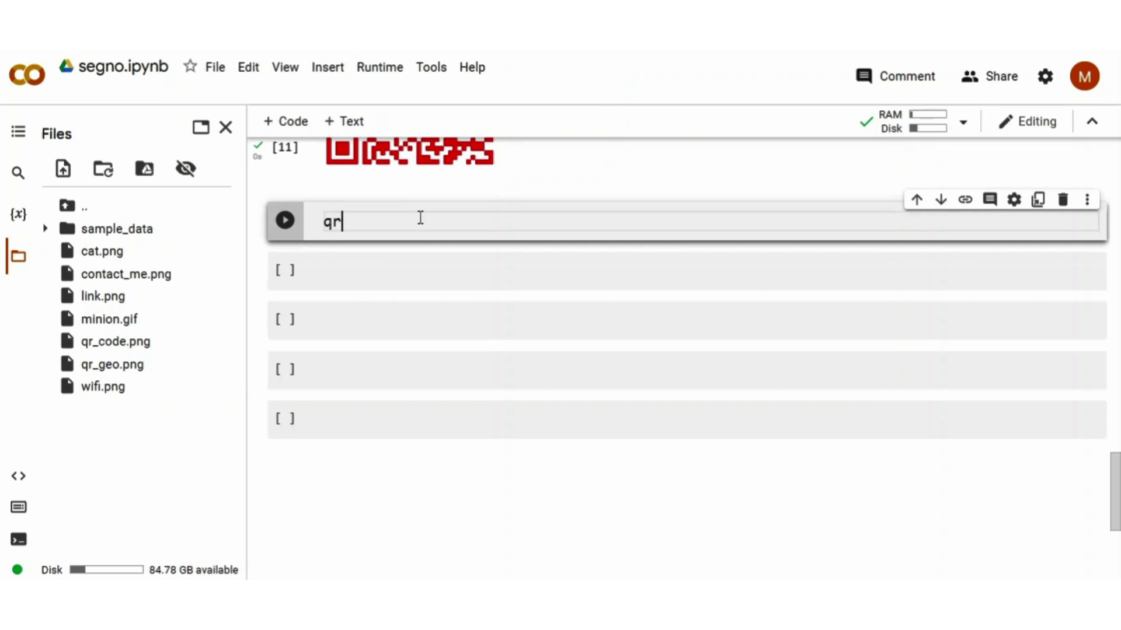
{"action": "type", "text": "code_v "}
{"action": "type", "text": "= "}
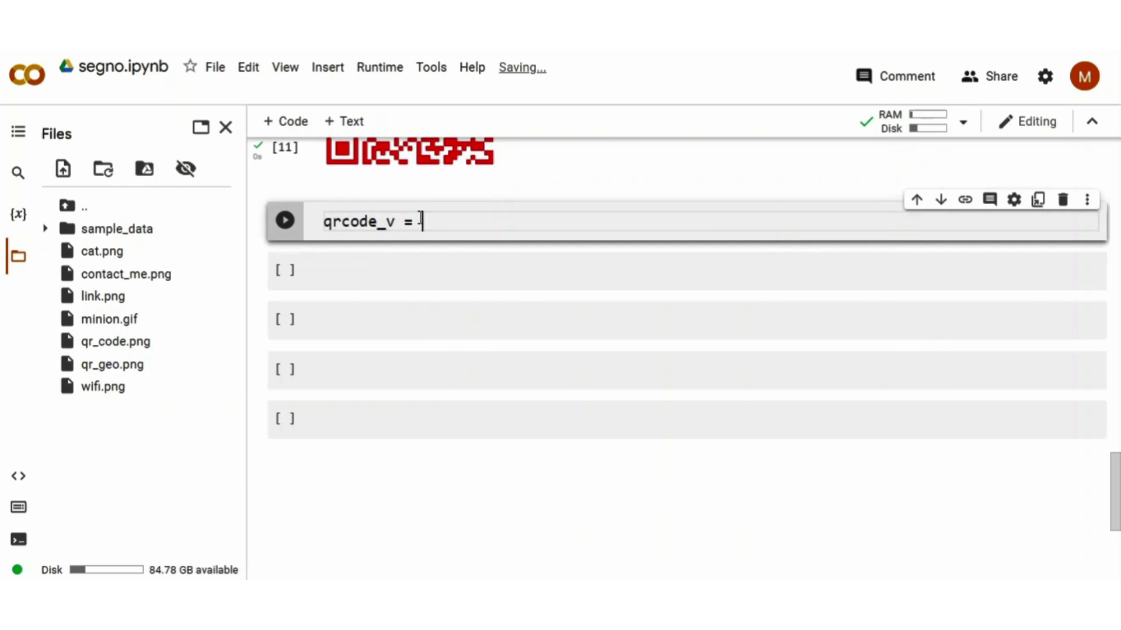
{"action": "type", "text": "helpers"}
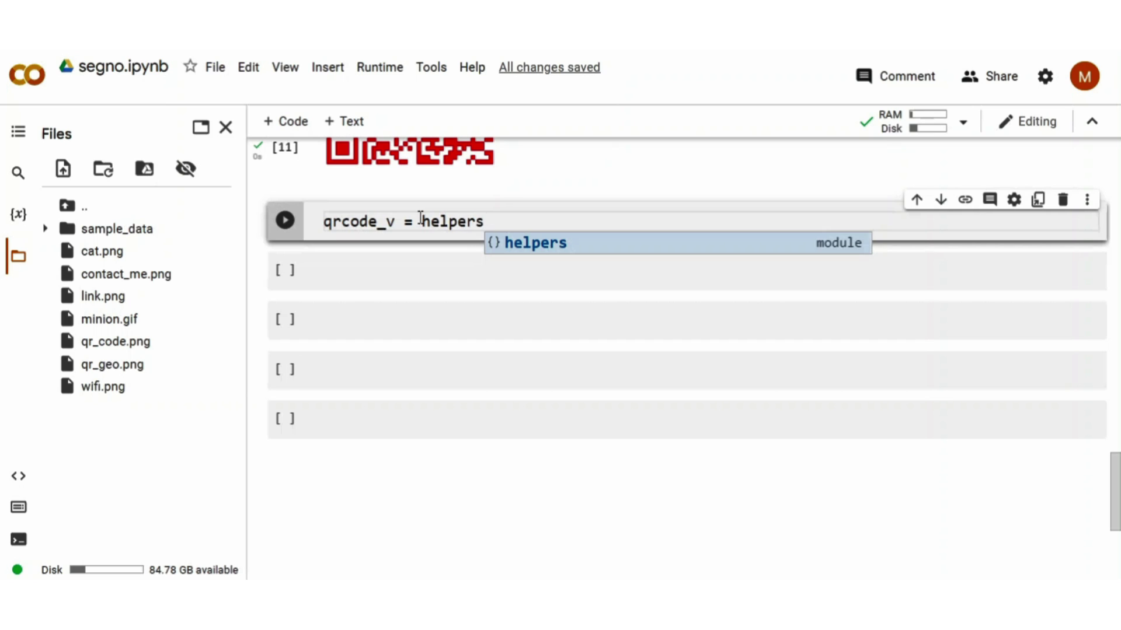
{"action": "type", "text": ".make_vc"}
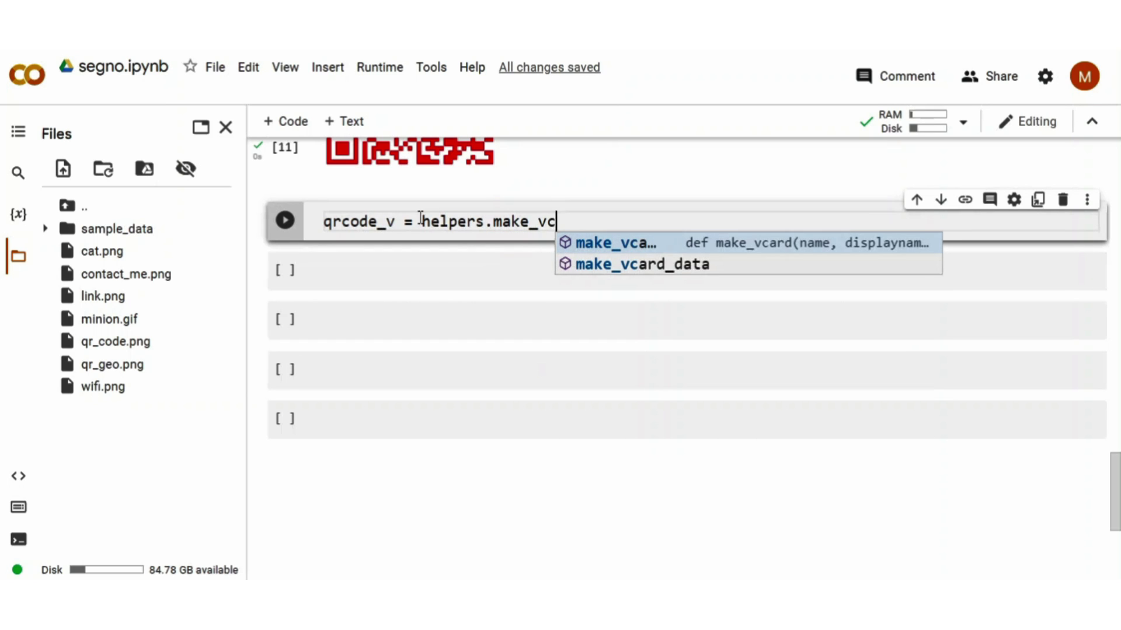
{"action": "type", "text": "ard("}
{"action": "key", "text": "Return"}
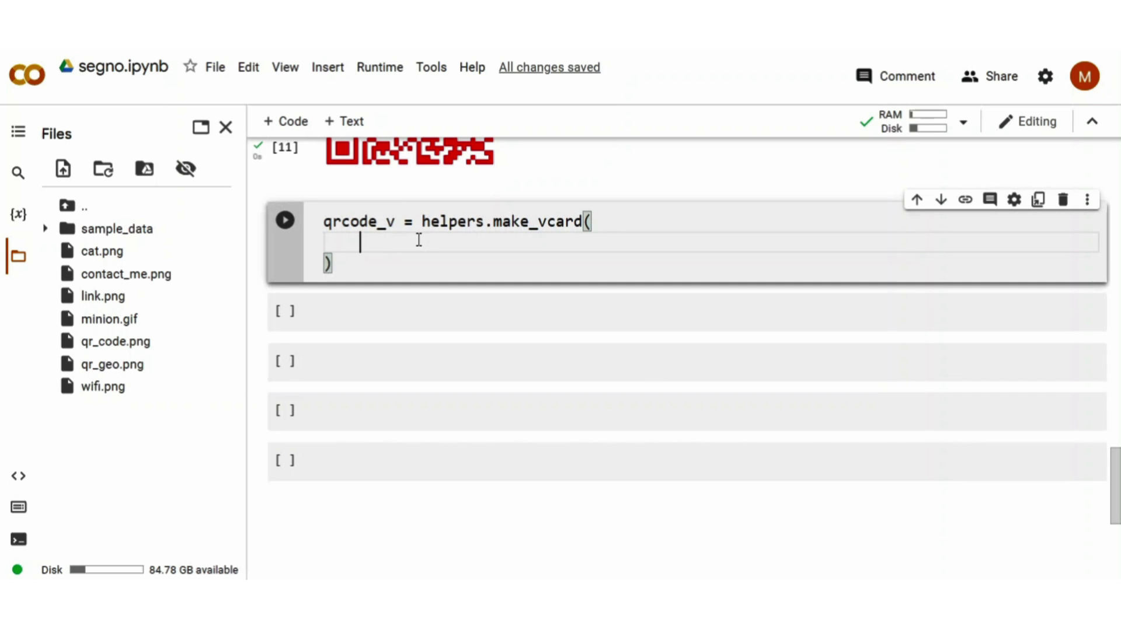
{"action": "type", "text": "name='S"}
{"action": "type", "text": "AIF',"}
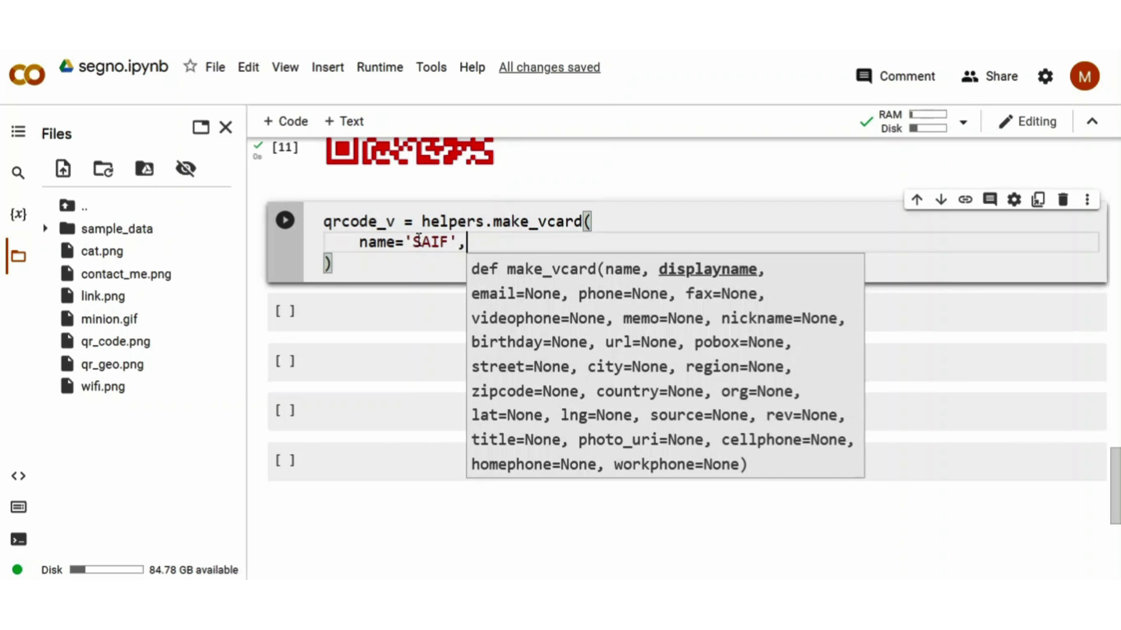
{"action": "key", "text": "Return"}
{"action": "type", "text": "disp"}
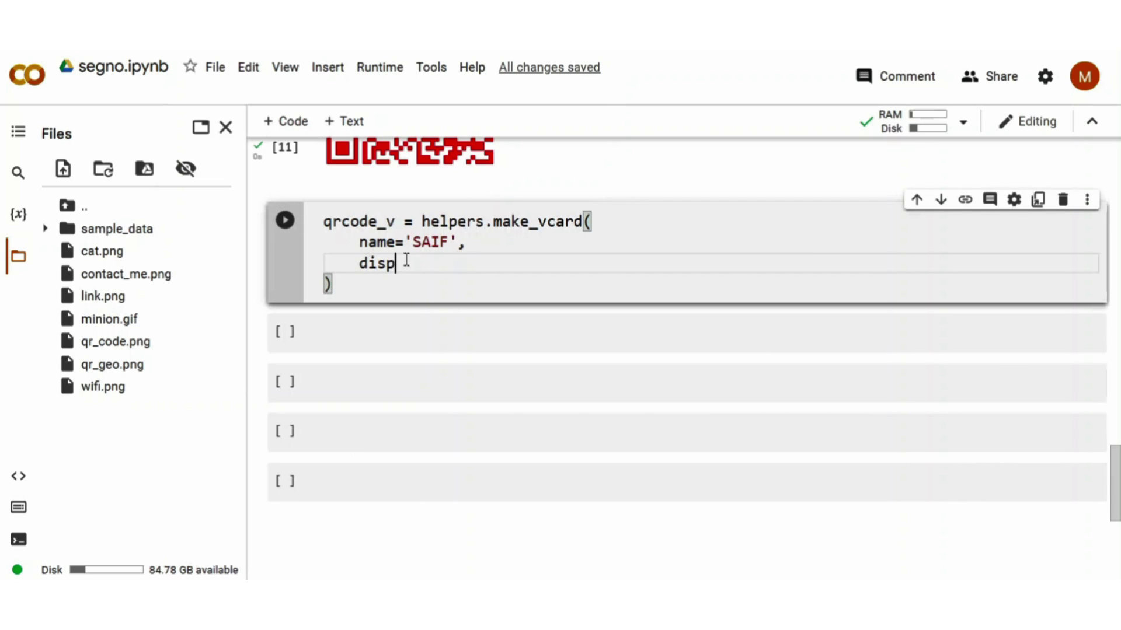
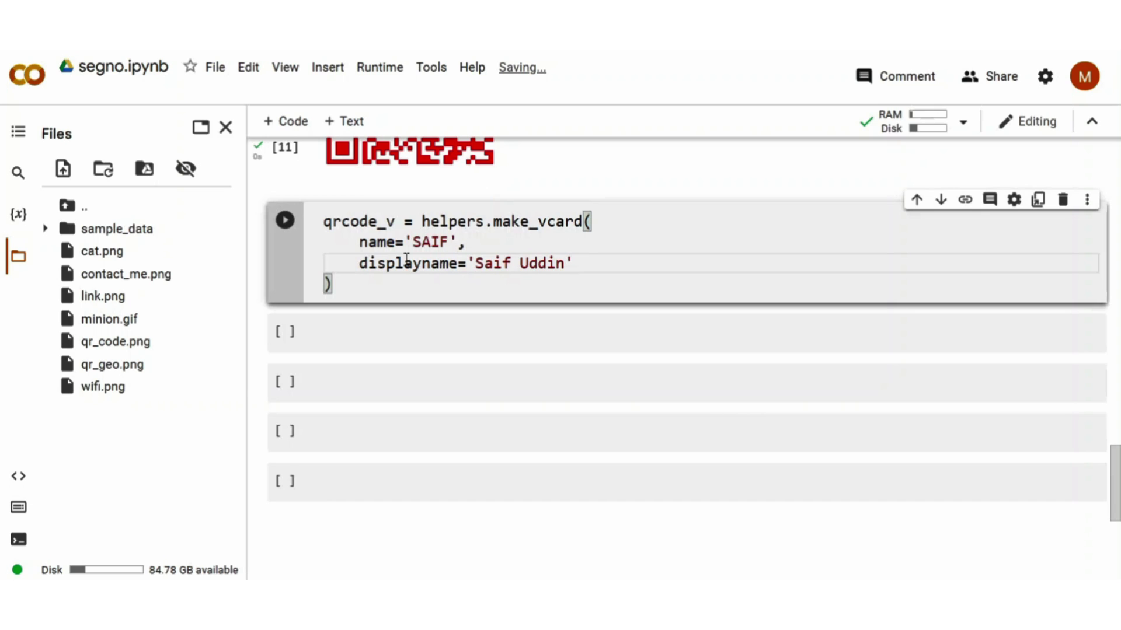
{"action": "type", "text": "',"}
{"action": "key", "text": "Return"}
{"action": "type", "text": "emai"}
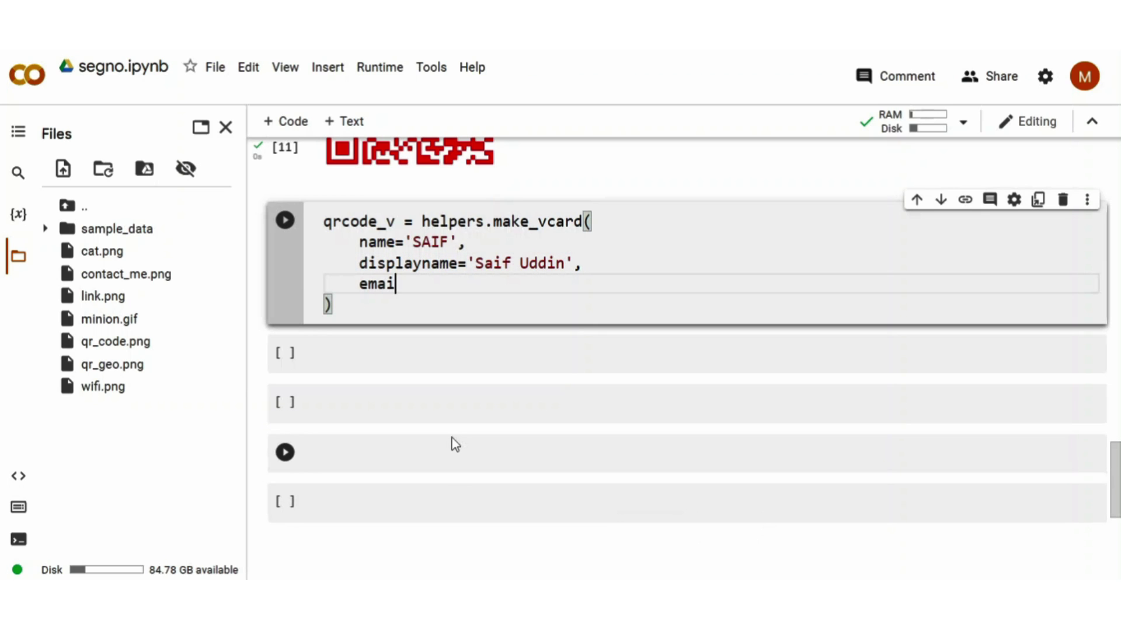
{"action": "type", "text": "l='email@gmail.com"}
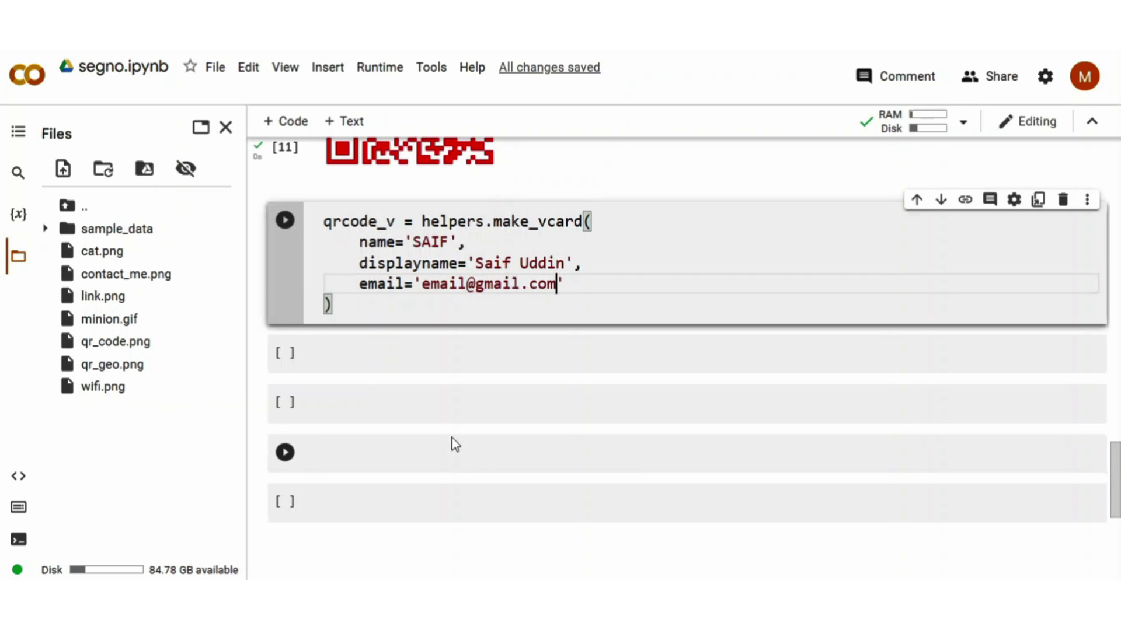
{"action": "type", "text": "',"}
{"action": "key", "text": "Return"}
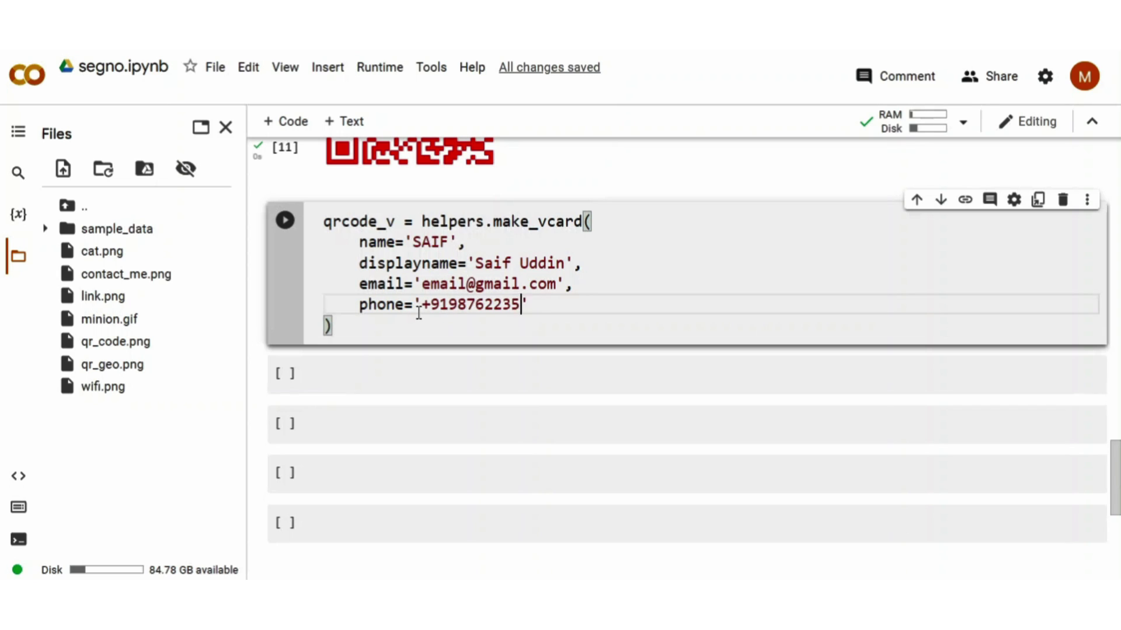
{"action": "type", "text": "',"}
{"action": "key", "text": "Return"}
{"action": "type", "text": "ur"}
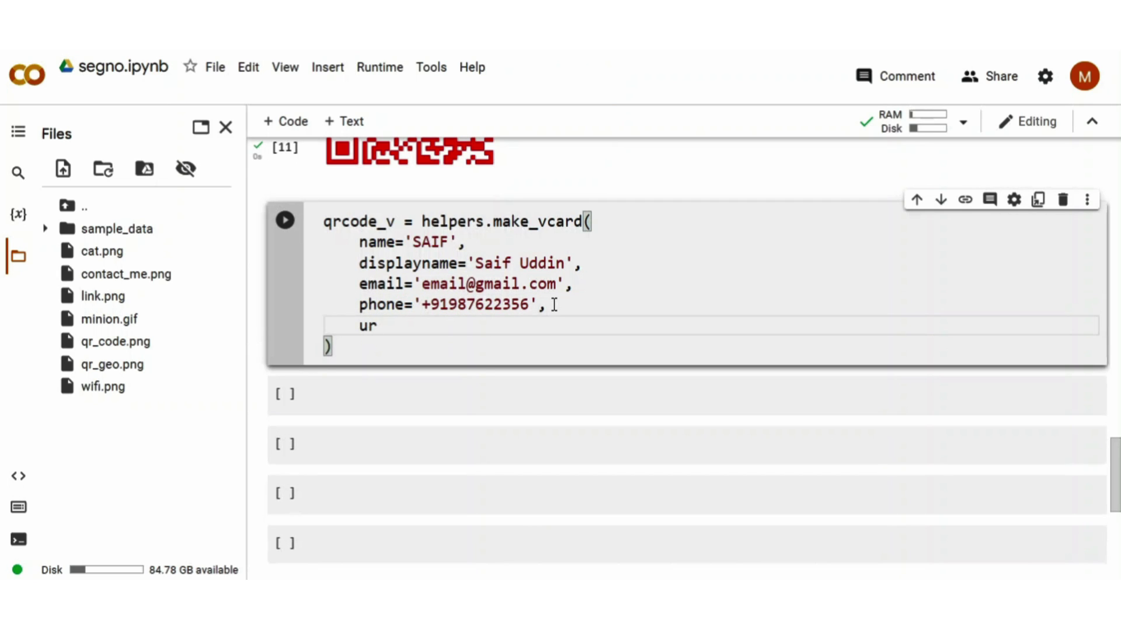
{"action": "type", "text": "l='https://www.example."}
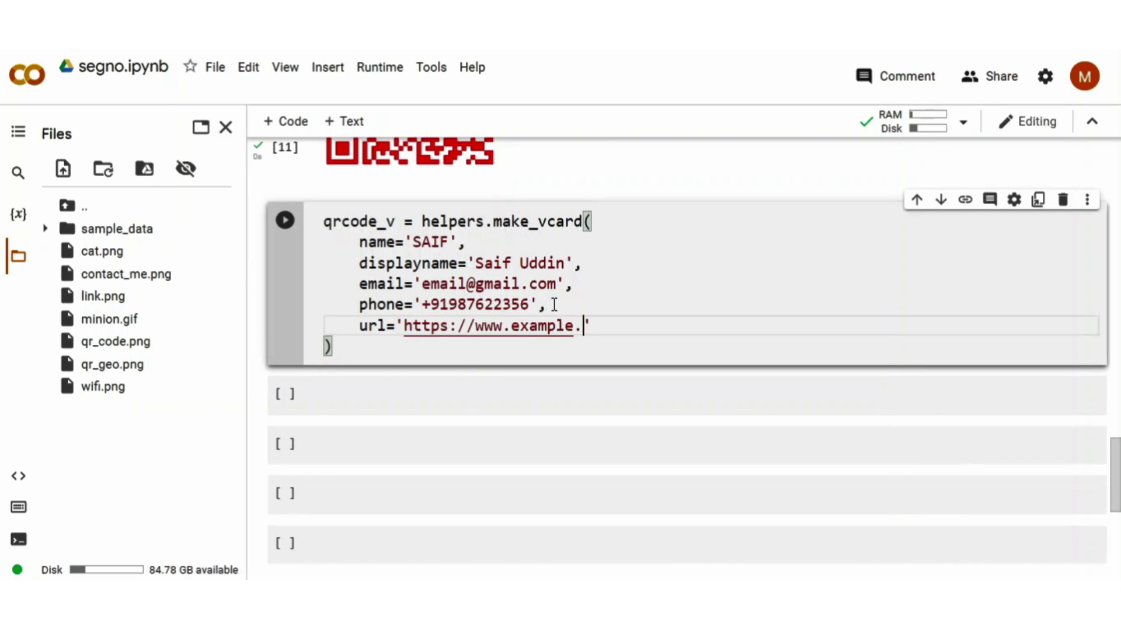
{"action": "type", "text": "com',"}
{"action": "key", "text": "Return"}
{"action": "type", "text": "city='k"}
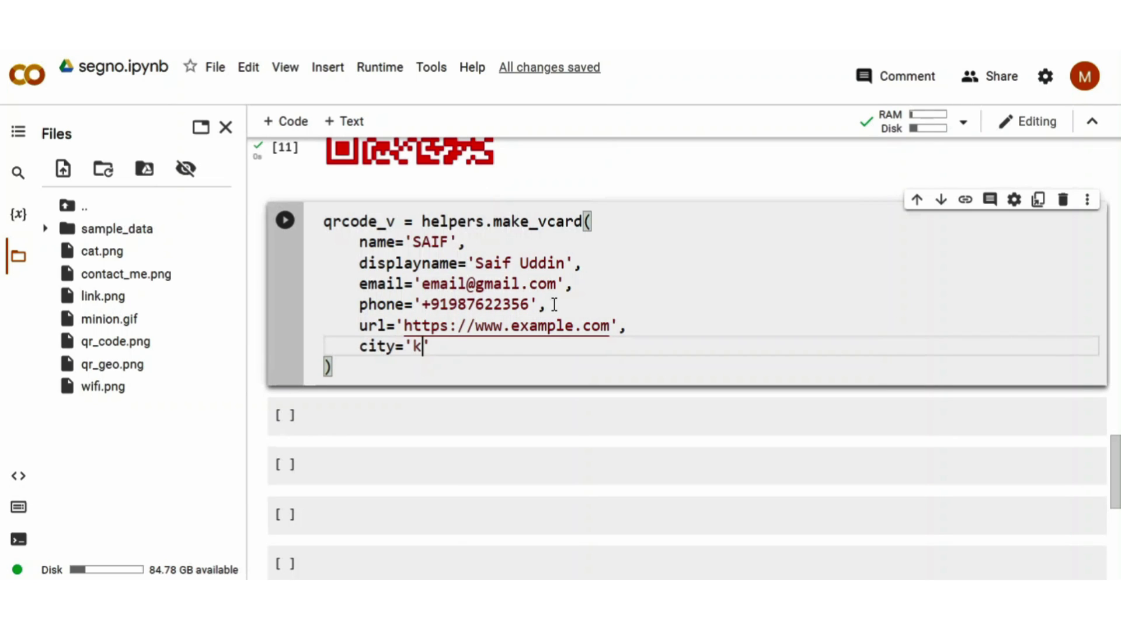
{"action": "type", "text": "olkata', country='"}
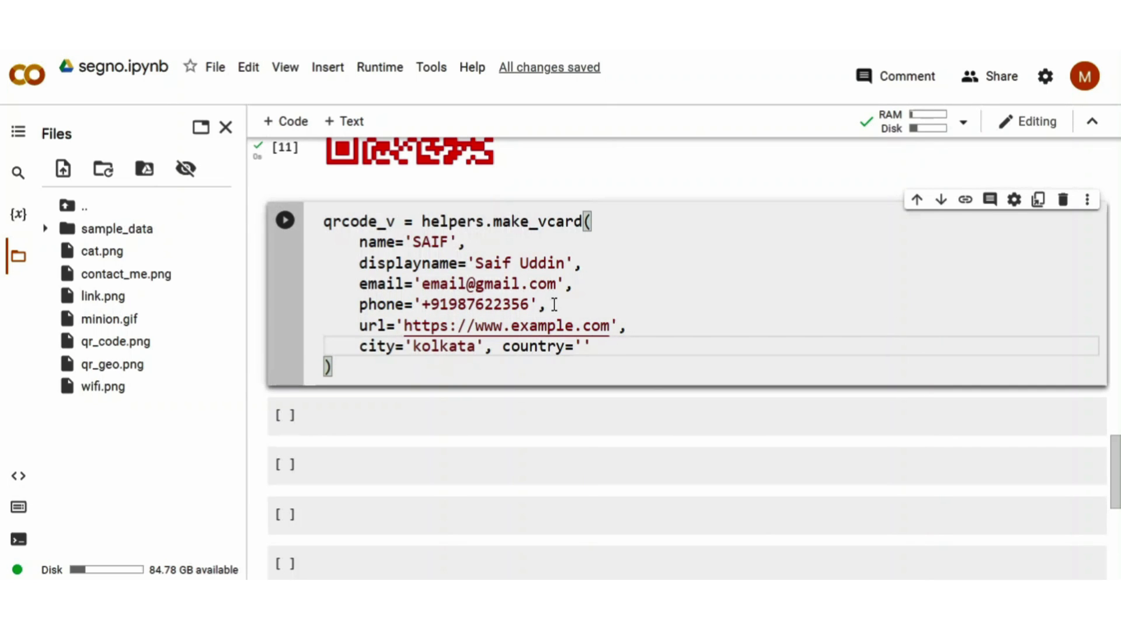
{"action": "type", "text": "India',"}
{"action": "key", "text": "Return"}
{"action": "type", "text": "org"}
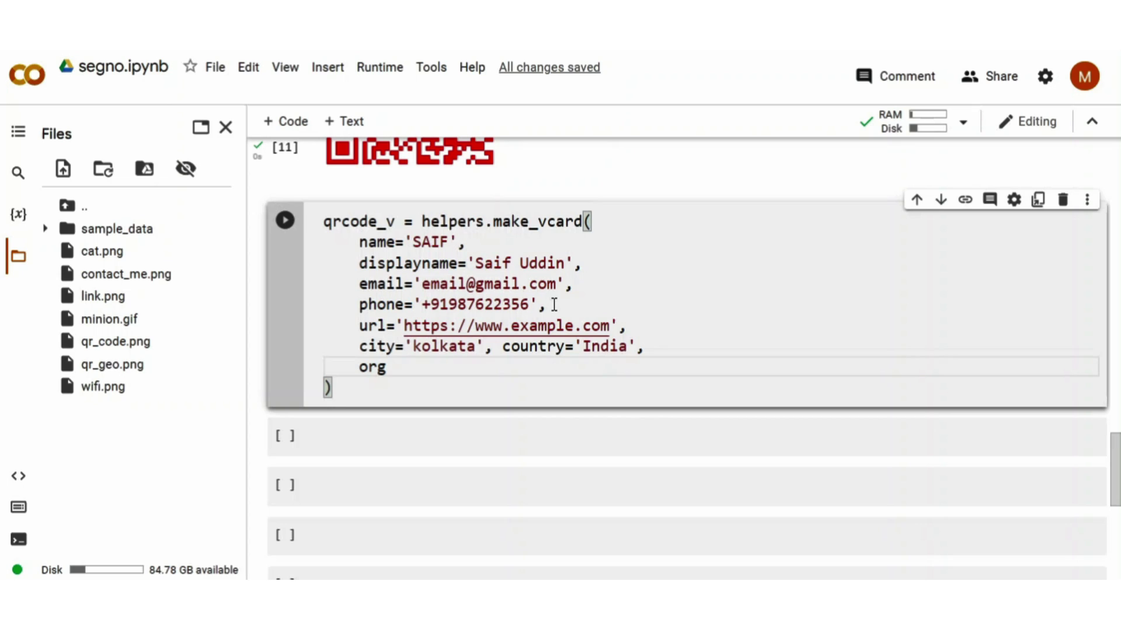
{"action": "type", "text": "='Goo"}
{"action": "type", "text": "gle', tit"}
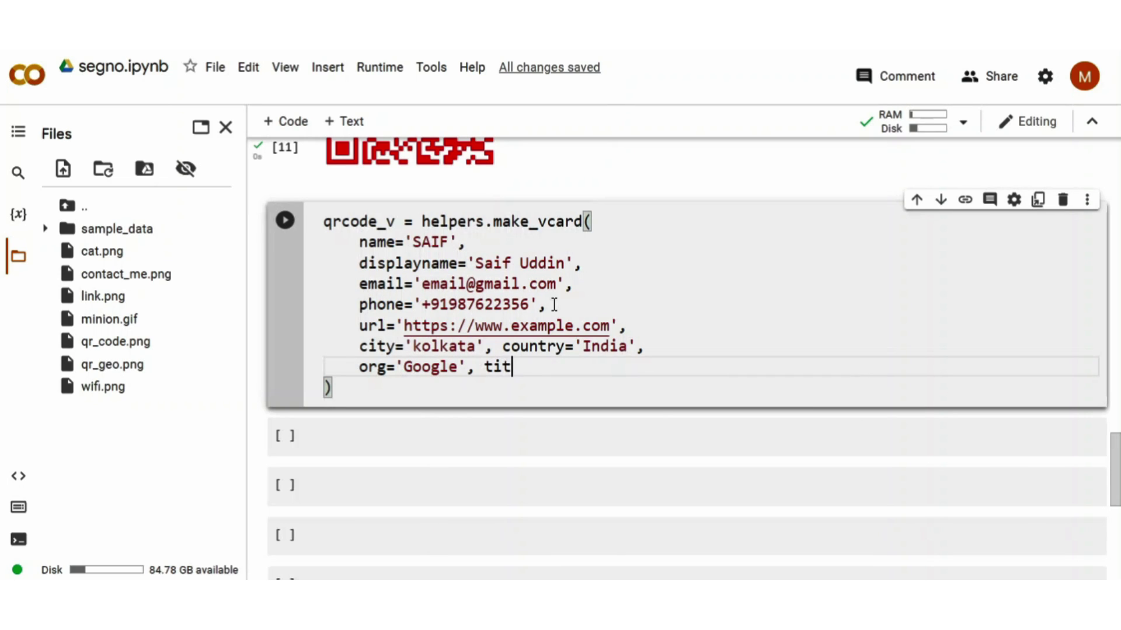
{"action": "type", "text": "le='Data Sc"}
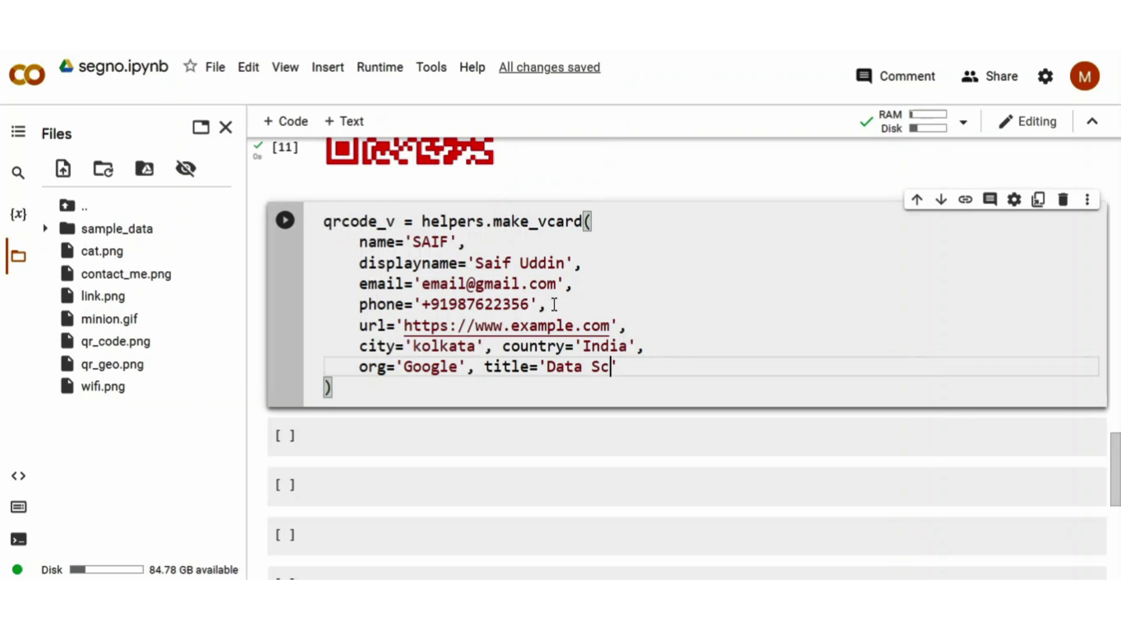
{"action": "type", "text": "ientist',"}
{"action": "key", "text": "Return"}
{"action": "type", "text": "work"}
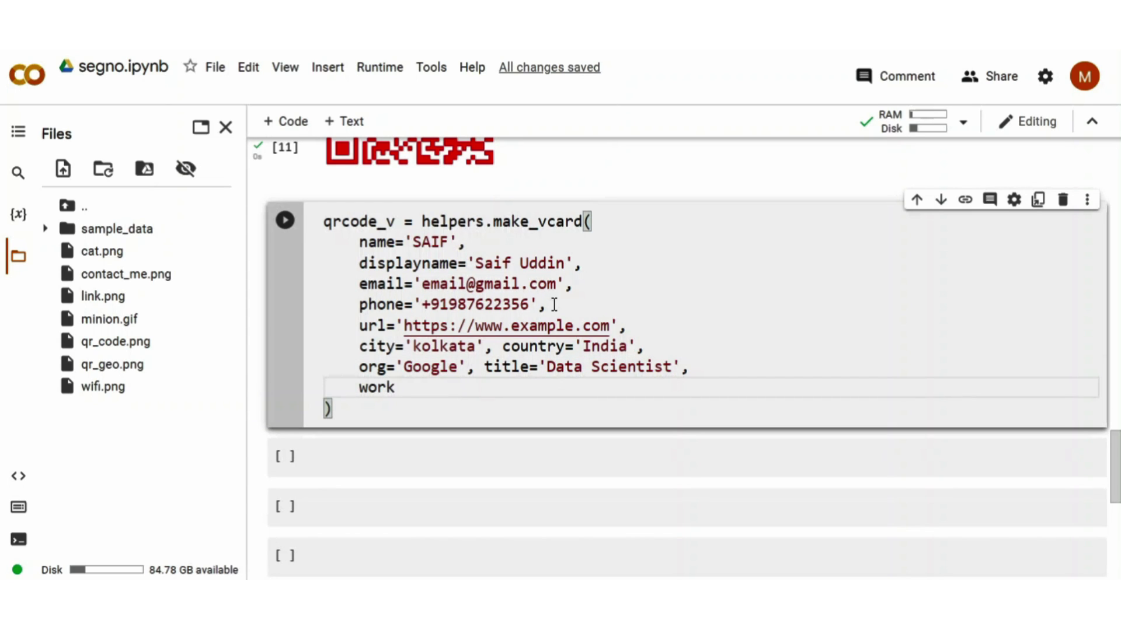
{"action": "type", "text": "phone='+12370"}
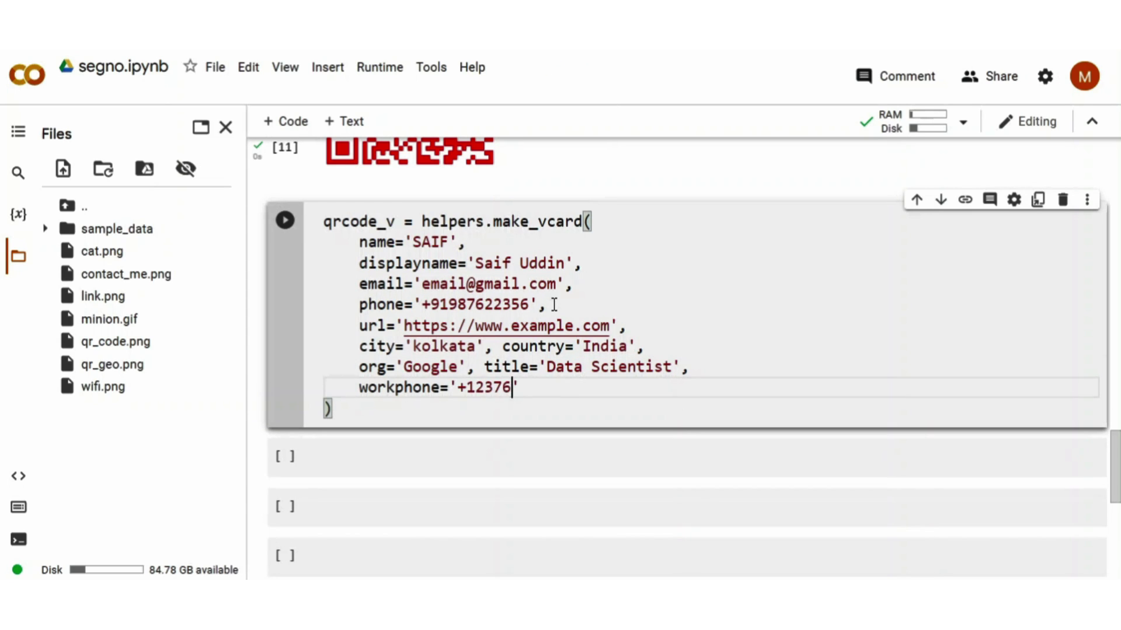
{"action": "key", "text": "BackSpace"}
{"action": "type", "text": "653'"}
Step: Save the vCard QR as blue contact_v.png at scale 4 and start an Image.open line
{"action": "key", "text": "Down"}
{"action": "key", "text": "End"}
{"action": "key", "text": "Return"}
{"action": "type", "text": "qr"}
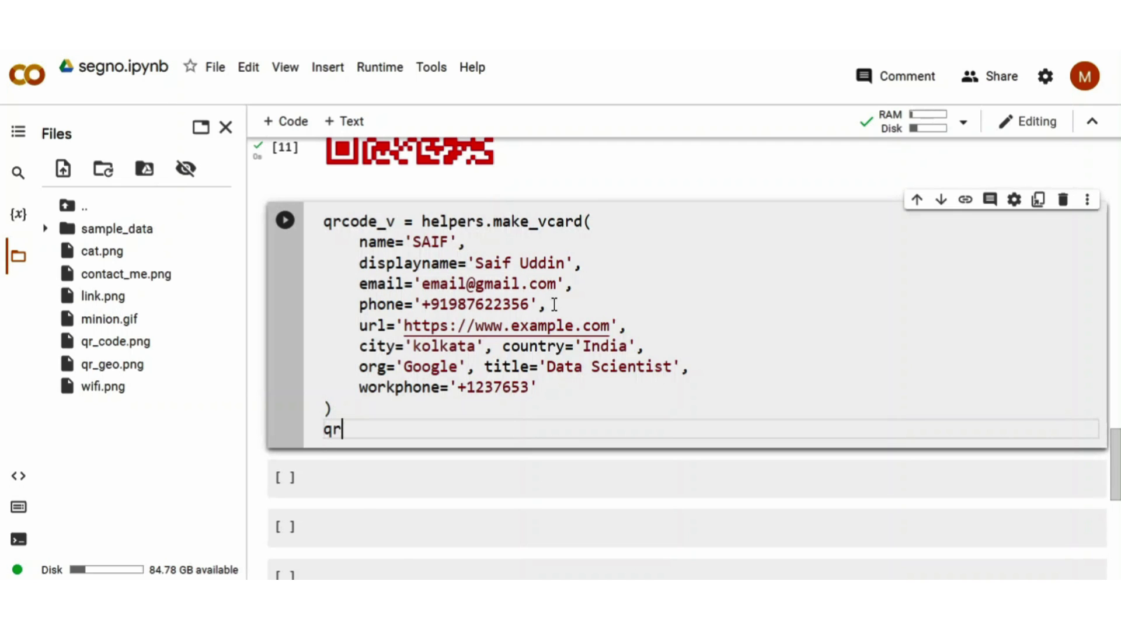
{"action": "type", "text": "code_v.save("}
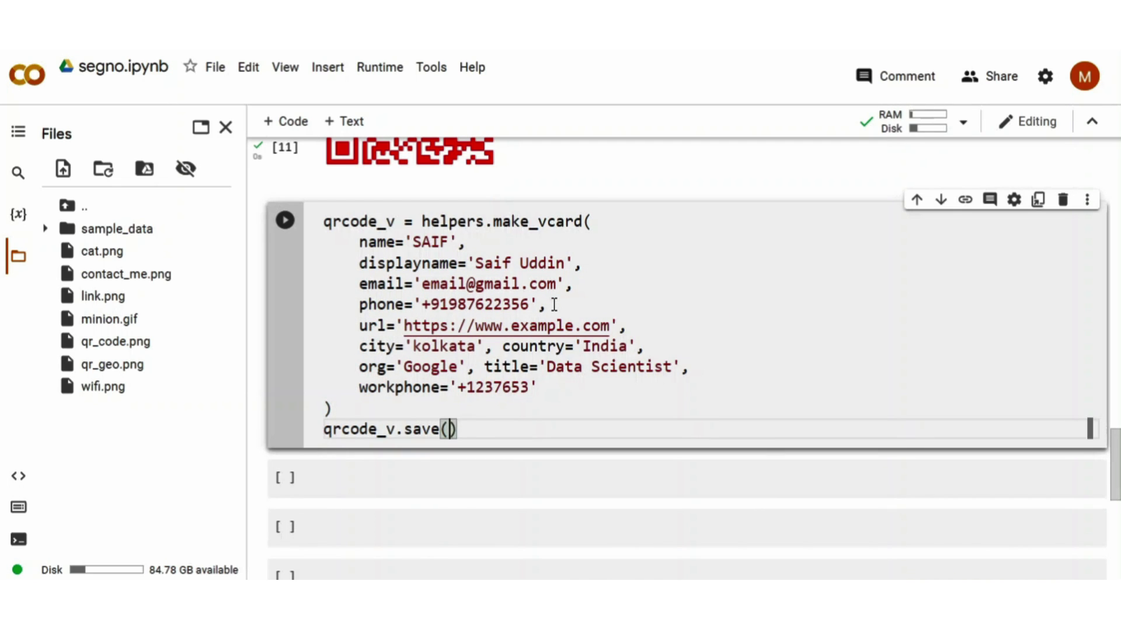
{"action": "type", "text": "\"contact\"_v\""}
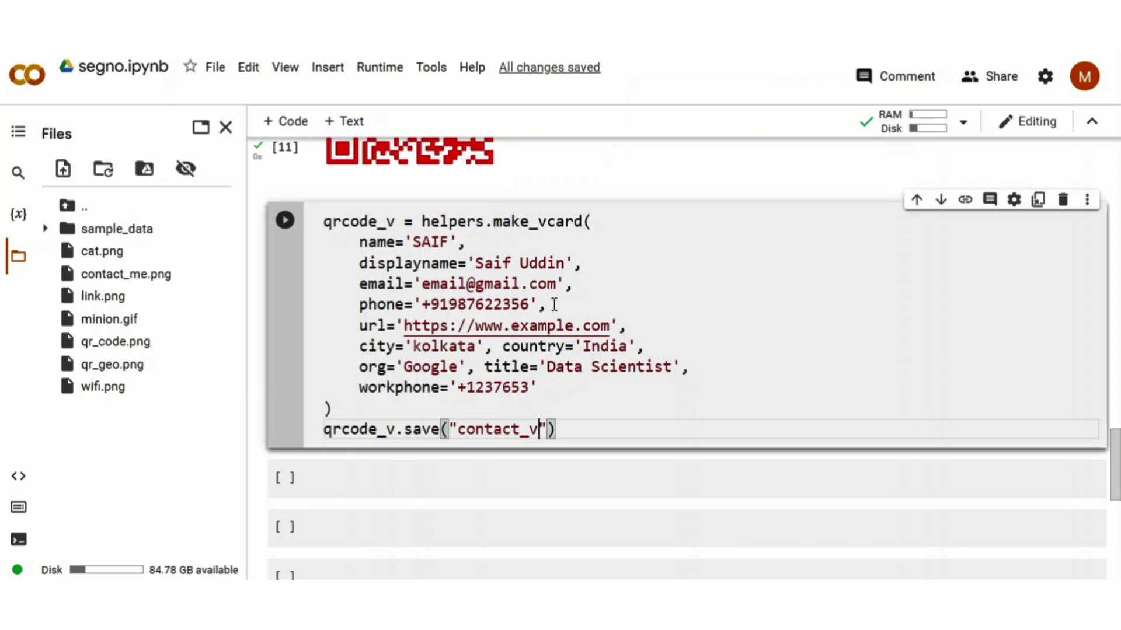
{"action": "key", "text": "BackSpace"}
{"action": "type", "text": ".png\", scale=4,"}
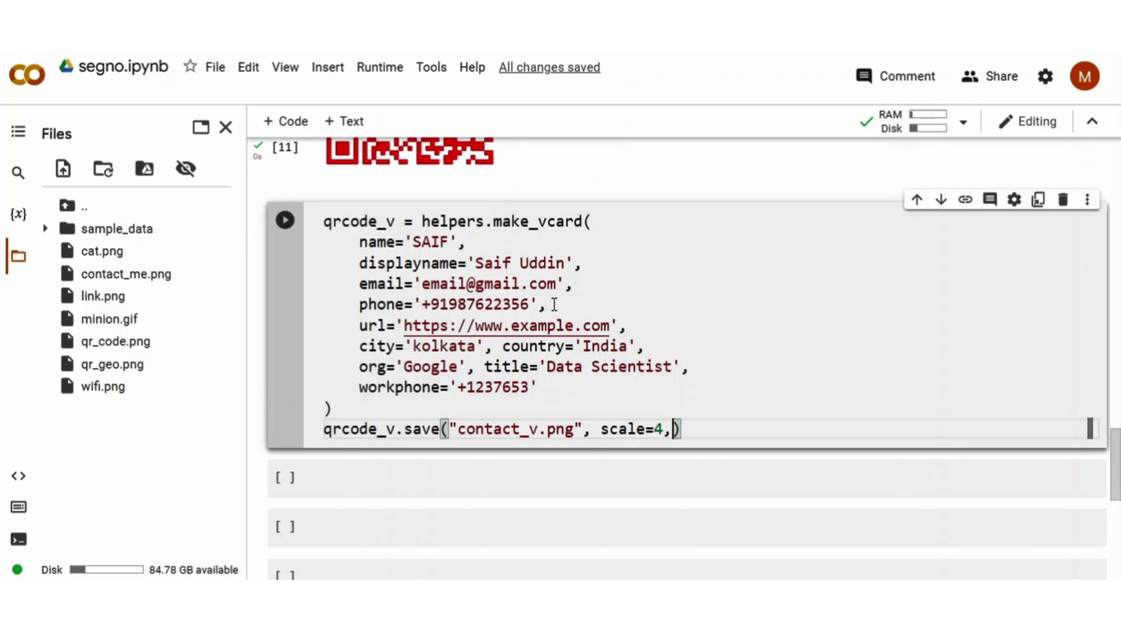
{"action": "type", "text": " dark=''blue"}
{"action": "key", "text": "End"}
{"action": "key", "text": "Return"}
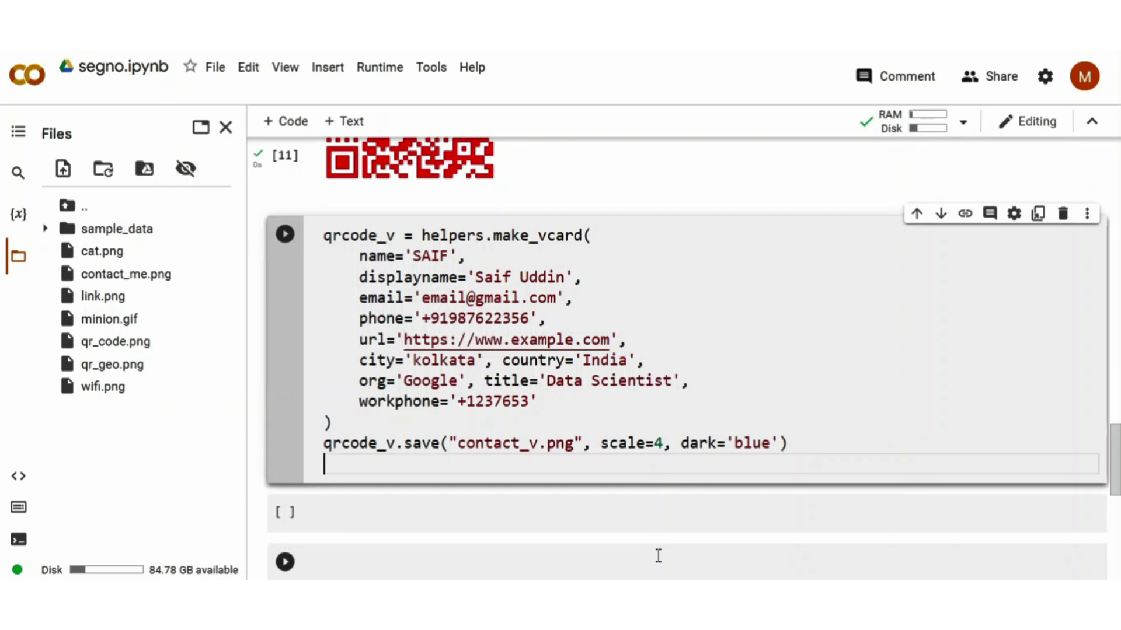
{"action": "type", "text": "Image.open(\"conta"}
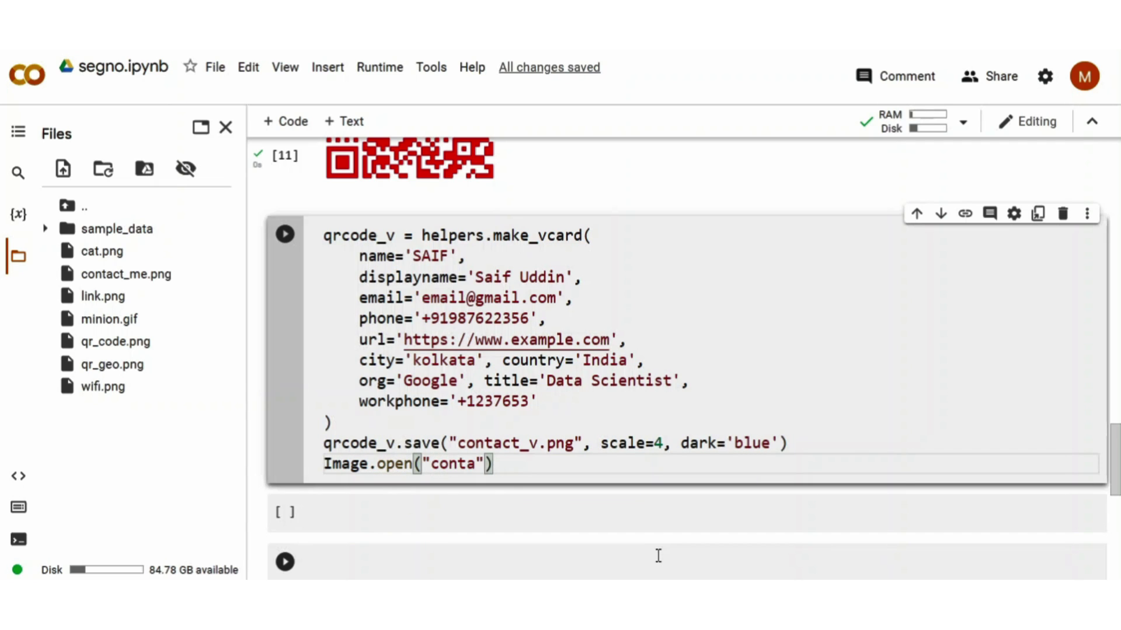
{"action": "type", "text": "ct_v.png"}
Step: Run the vCard cell to show the blue contact QR, and preview the earlier contact_me.png
{"action": "key", "text": "shift+Return"}
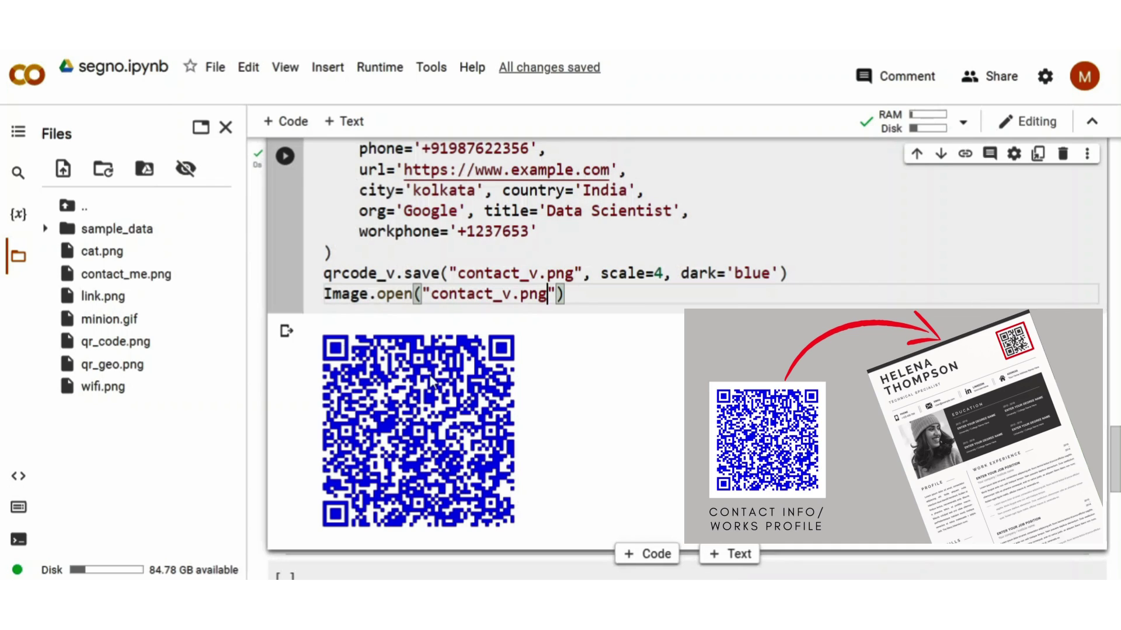
{"action": "double_click", "coordinate": [126, 274]}
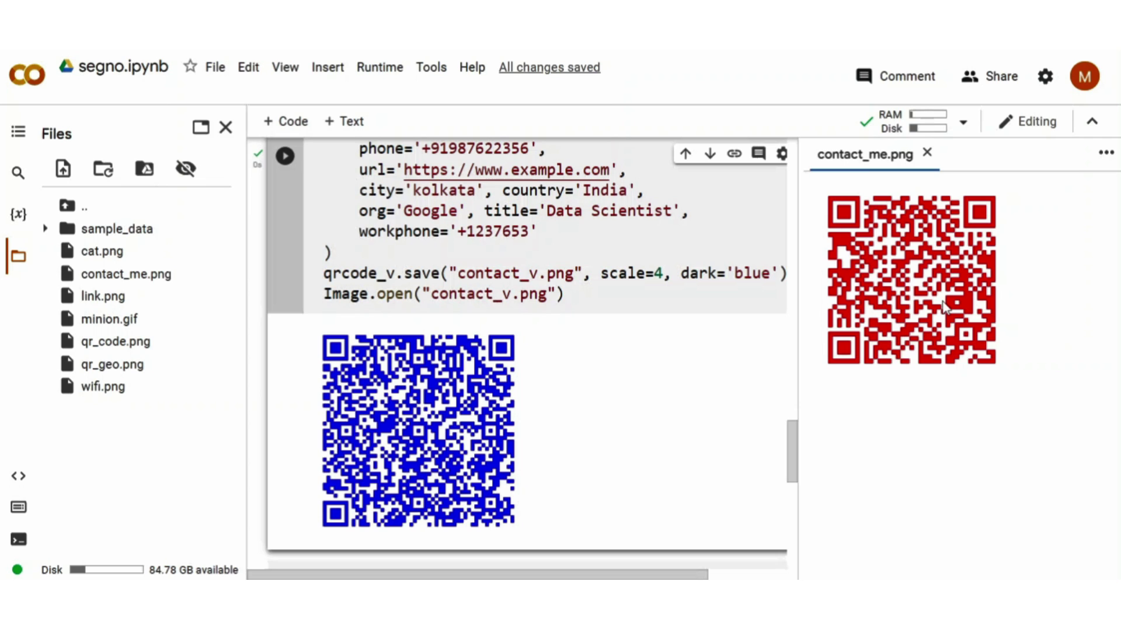
{"action": "left_click", "coordinate": [926, 154]}
{"action": "scroll", "coordinate": [681, 403], "scroll_direction": "down", "scroll_amount": 2}
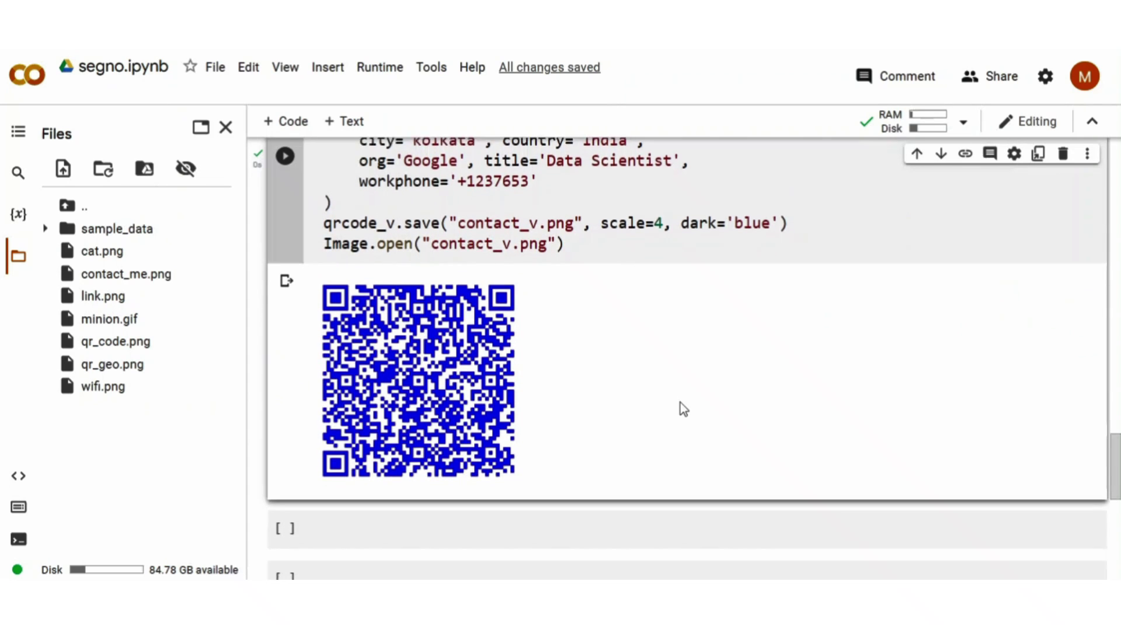
{"action": "scroll", "coordinate": [680, 403], "scroll_direction": "down", "scroll_amount": 2}
{"action": "scroll", "coordinate": [680, 403], "scroll_direction": "down", "scroll_amount": 1}
{"action": "scroll", "coordinate": [680, 402], "scroll_direction": "down", "scroll_amount": 3}
{"action": "scroll", "coordinate": [680, 403], "scroll_direction": "down", "scroll_amount": 2}
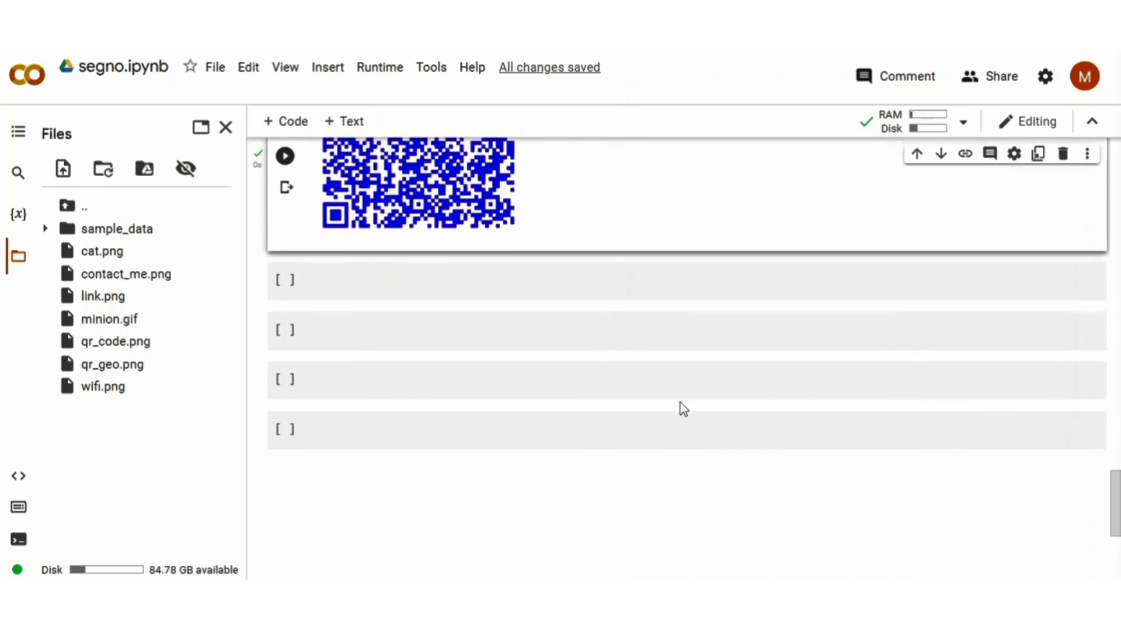
{"action": "left_click", "coordinate": [488, 260]}
{"action": "left_click", "coordinate": [447, 214]}
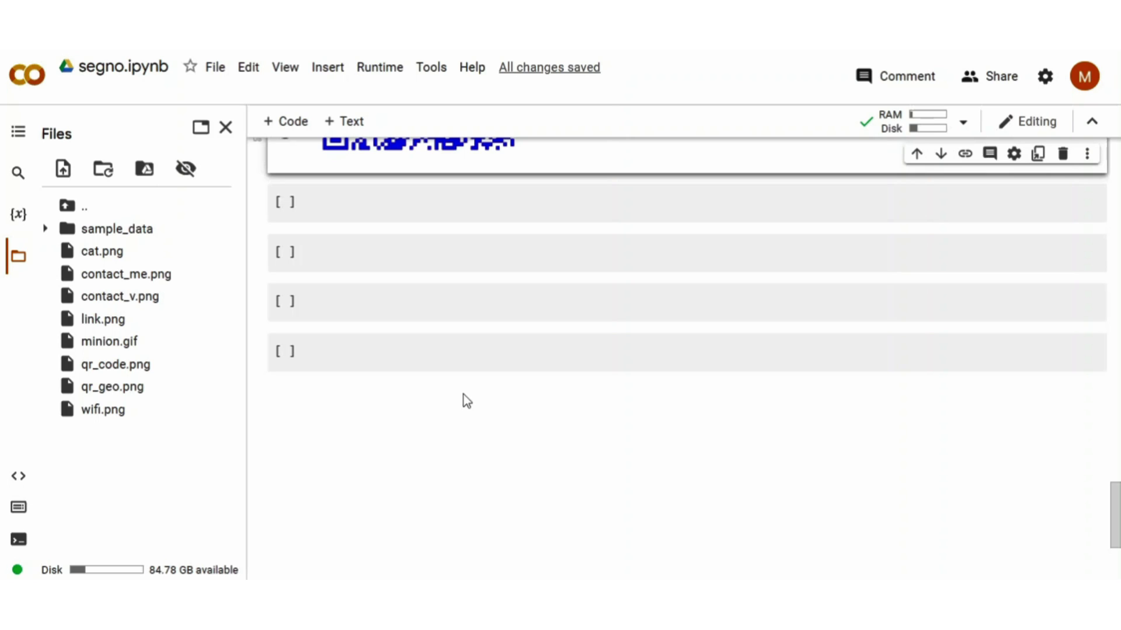
Step: Create an EPC payment QR (amount 20, 'Course Fees'), saved and shown as pay_course.png at scale 3
{"action": "left_click", "coordinate": [414, 201]}
{"action": "type", "text": "qr"}
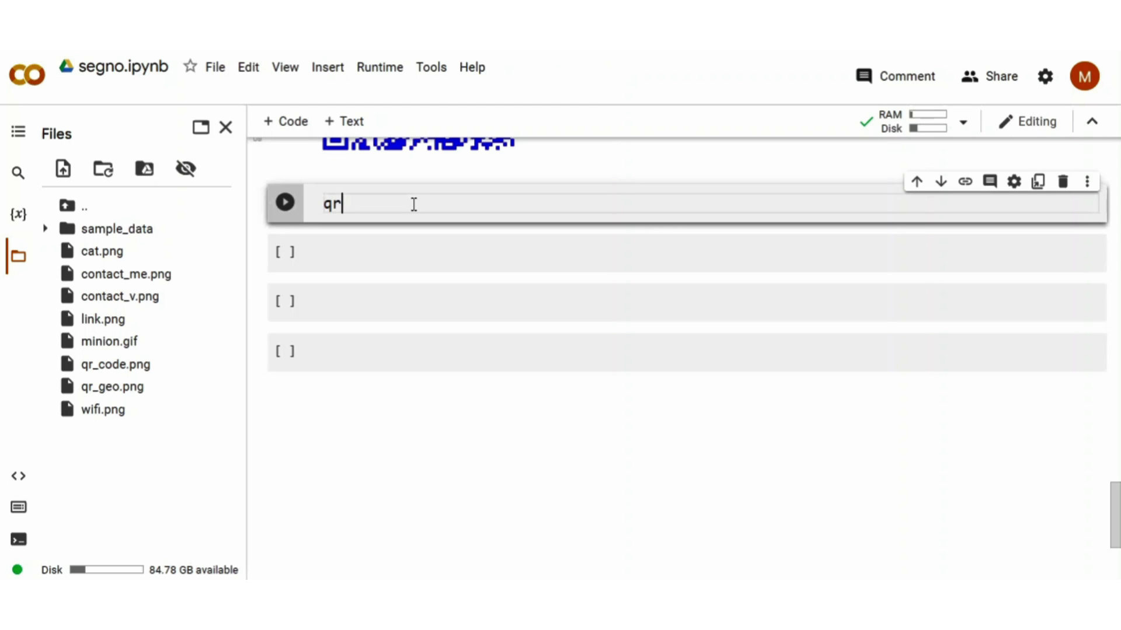
{"action": "type", "text": "code_p"}
{"action": "type", "text": "ay= "}
{"action": "type", "text": " helpers.m"}
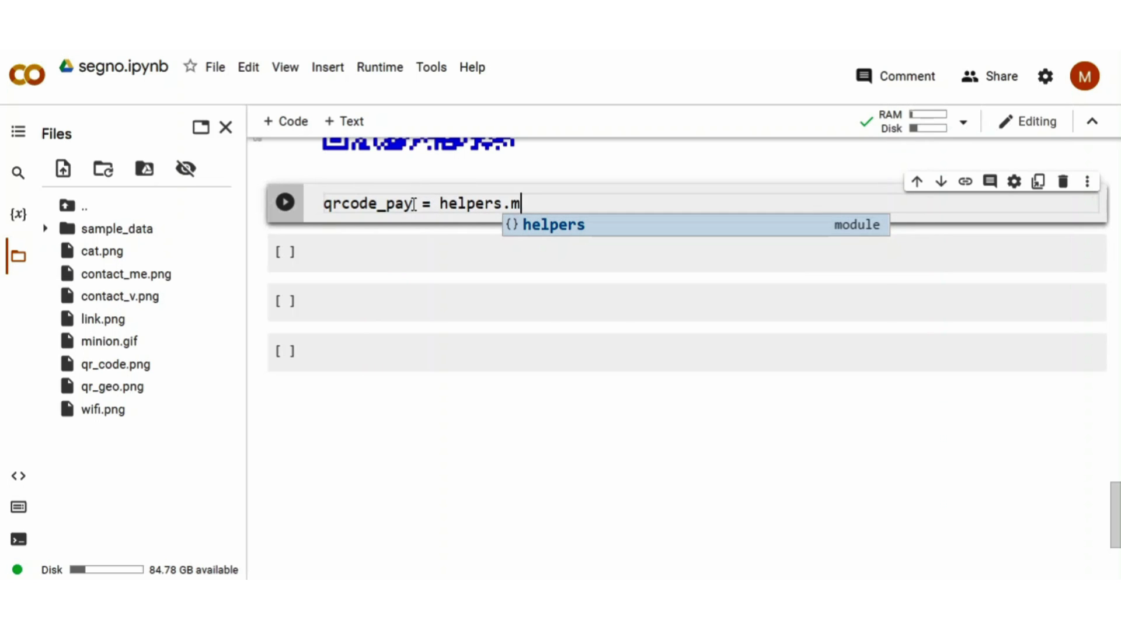
{"action": "type", "text": "ake_epc_"}
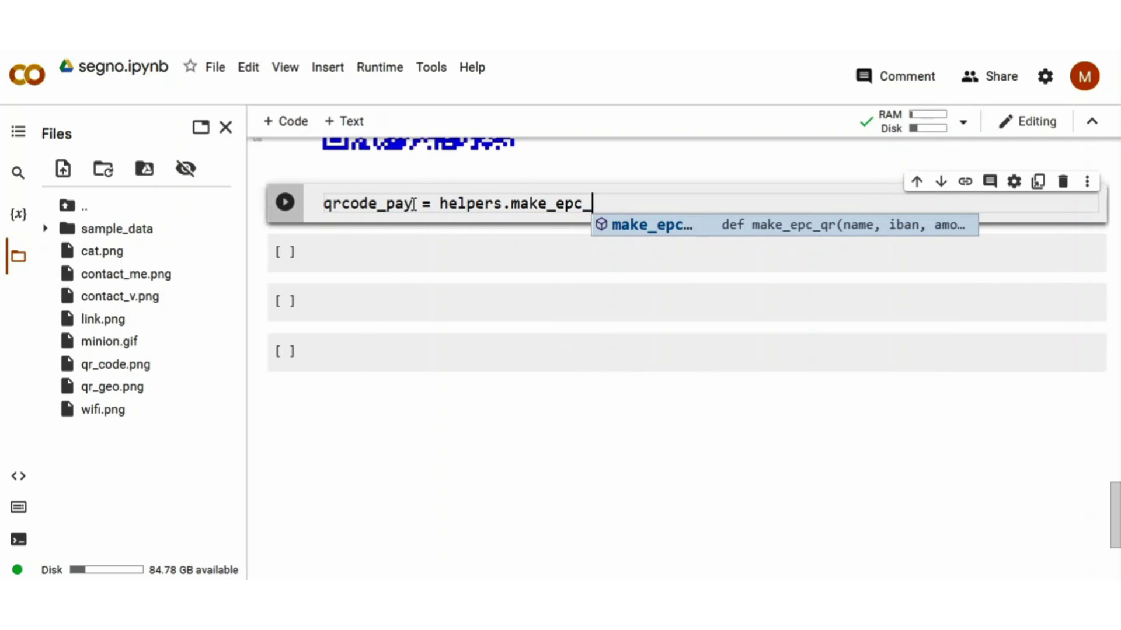
{"action": "type", "text": "qr("}
{"action": "key", "text": "Return"}
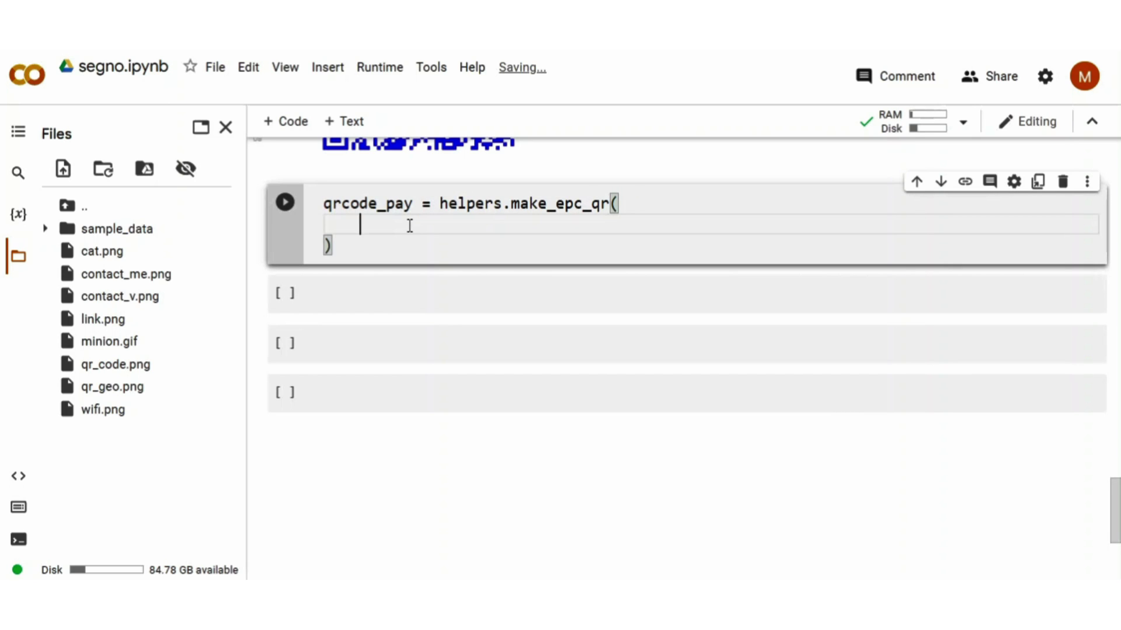
{"action": "type", "text": "n"}
{"action": "type", "text": "ame='"}
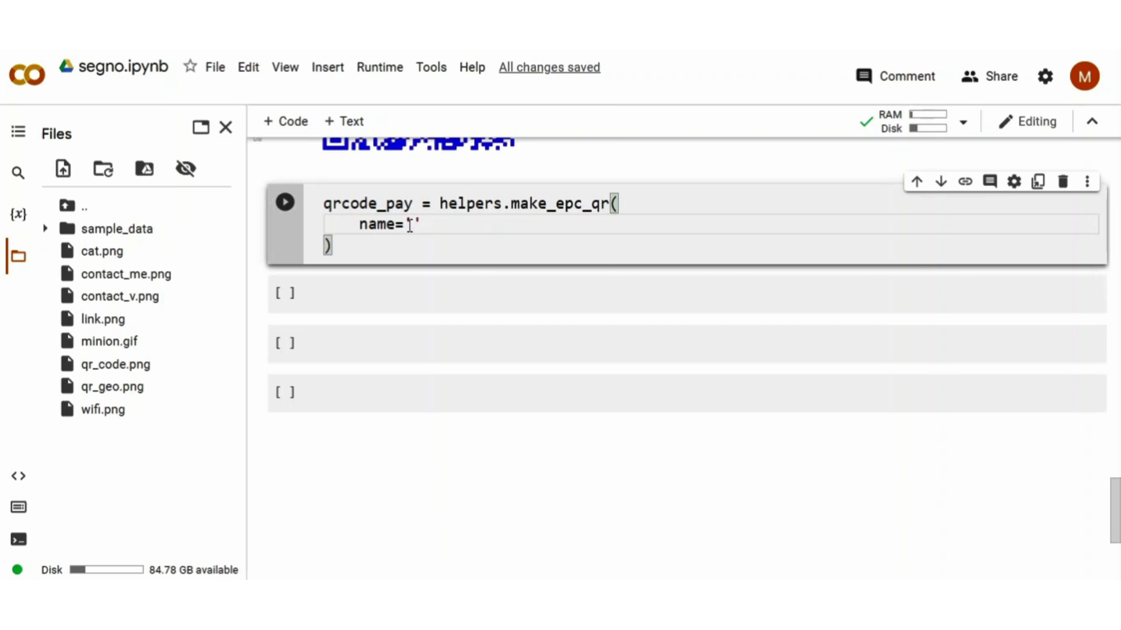
{"action": "type", "text": "Data scie"}
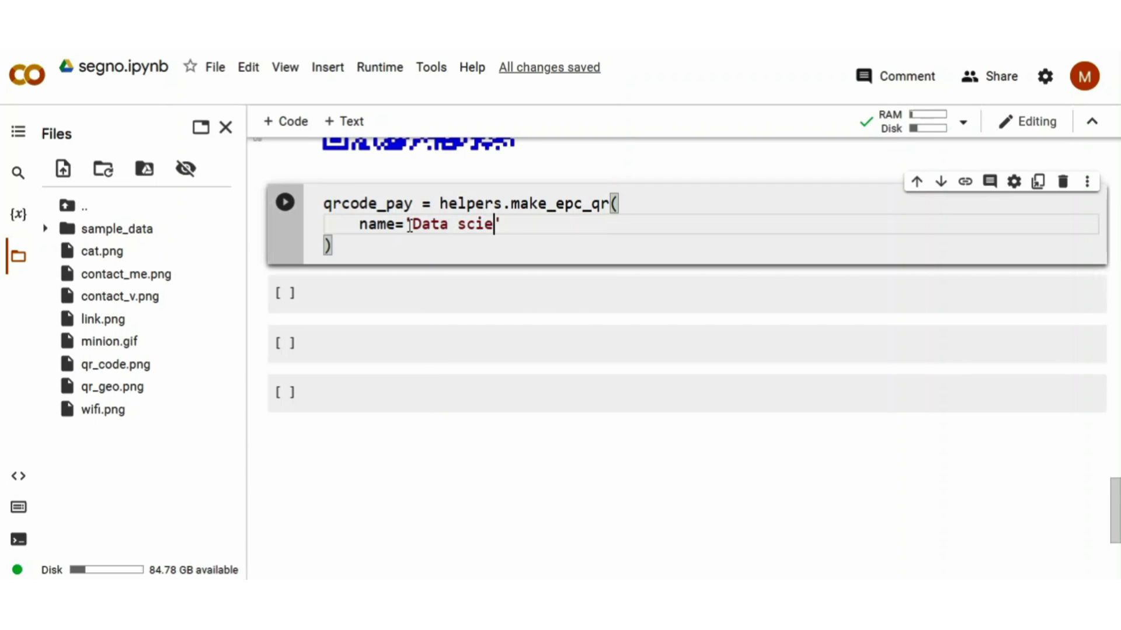
{"action": "type", "text": "nce "}
{"action": "type", "text": "Course"}
{"action": "key", "text": "End"}
{"action": "type", "text": ","}
{"action": "key", "text": "Return"}
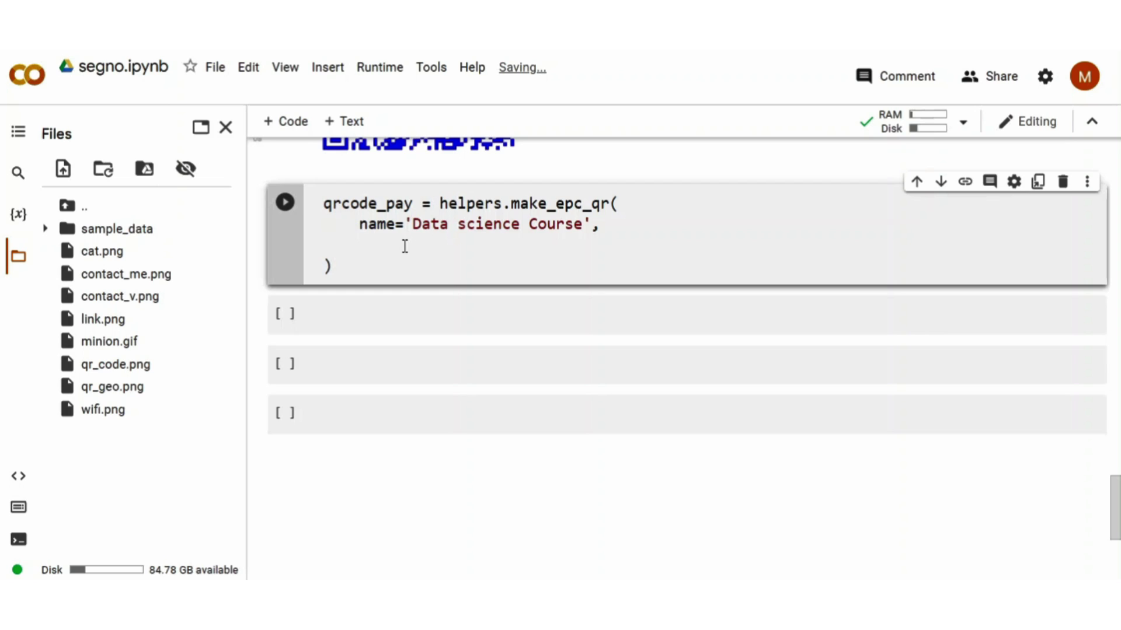
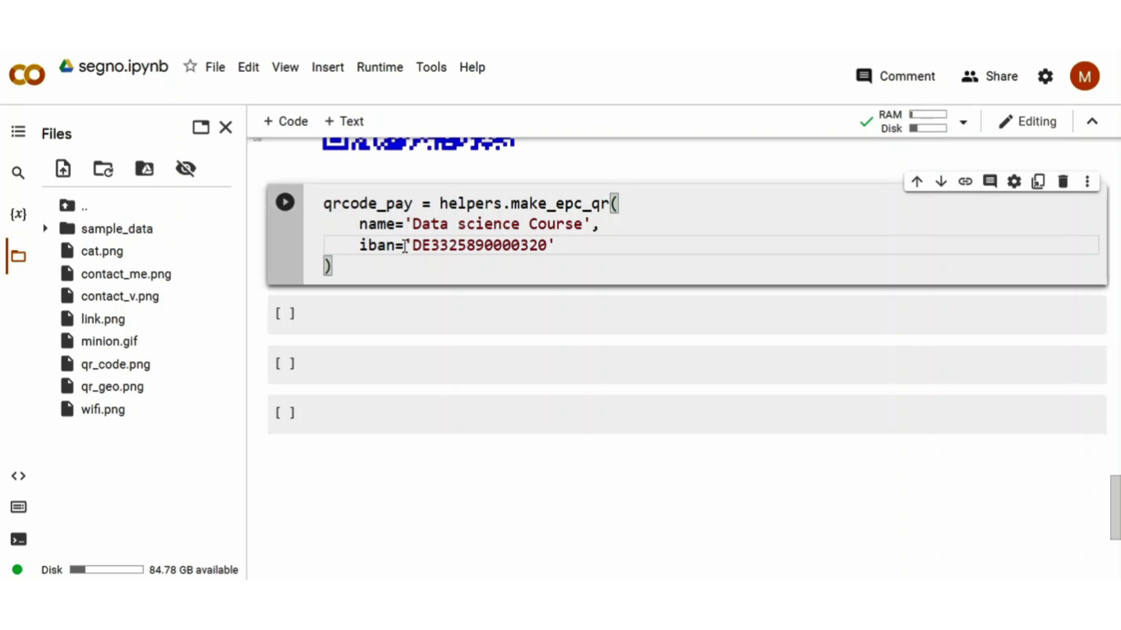
{"action": "type", "text": ","}
{"action": "key", "text": "Return"}
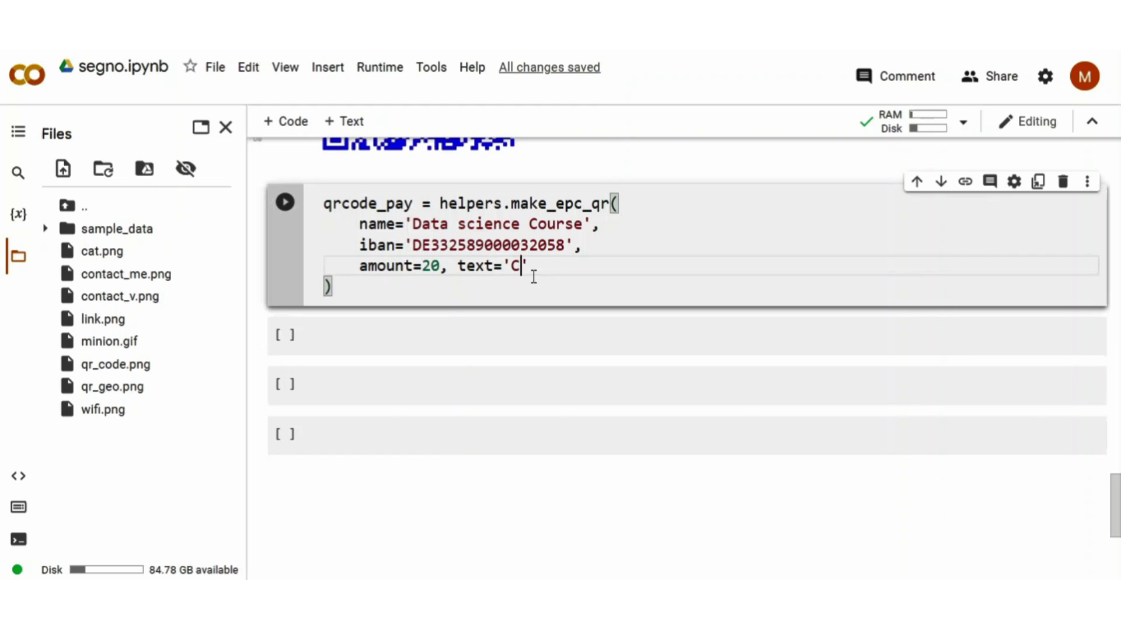
{"action": "type", "text": "es"}
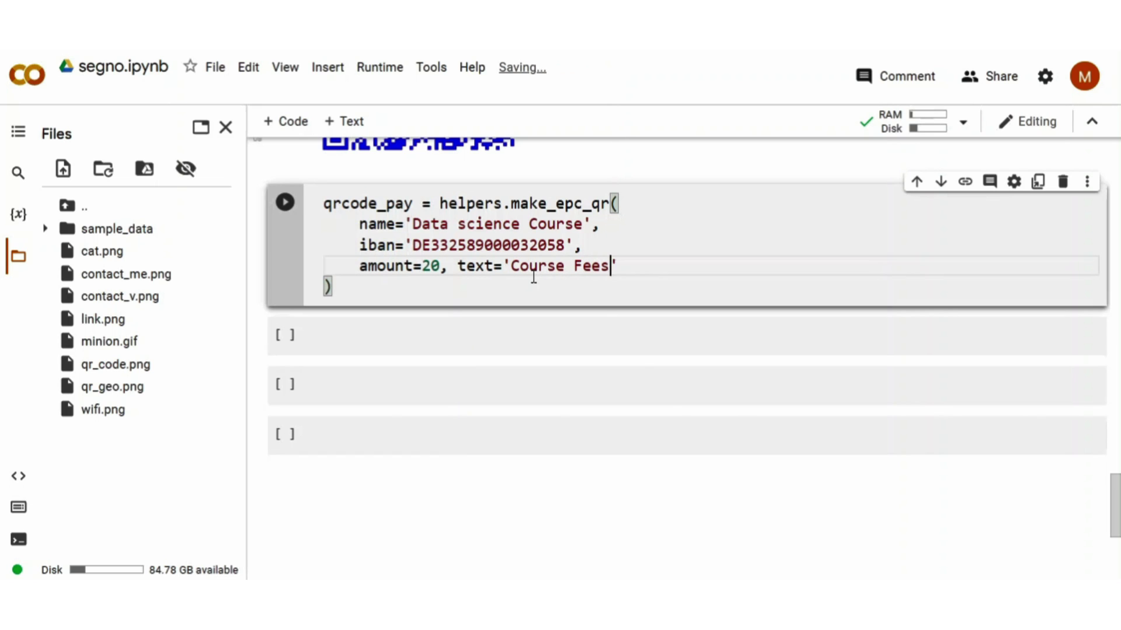
{"action": "left_click", "coordinate": [501, 302]}
{"action": "key", "text": "Return"}
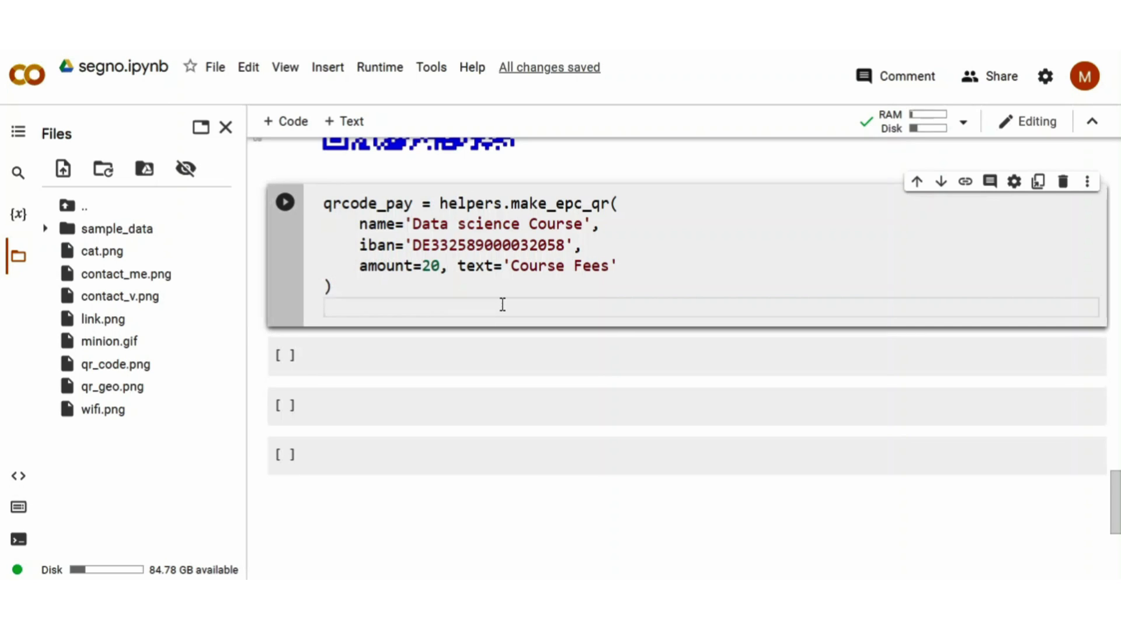
{"action": "type", "text": "q"}
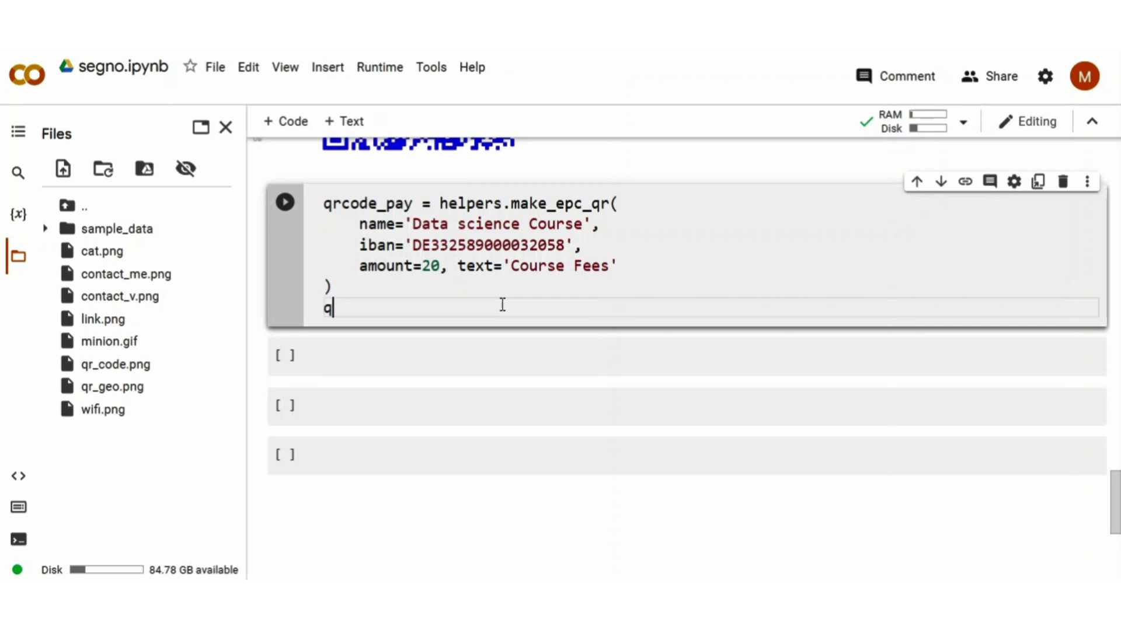
{"action": "type", "text": "code_pay.save(\"pay\")"}
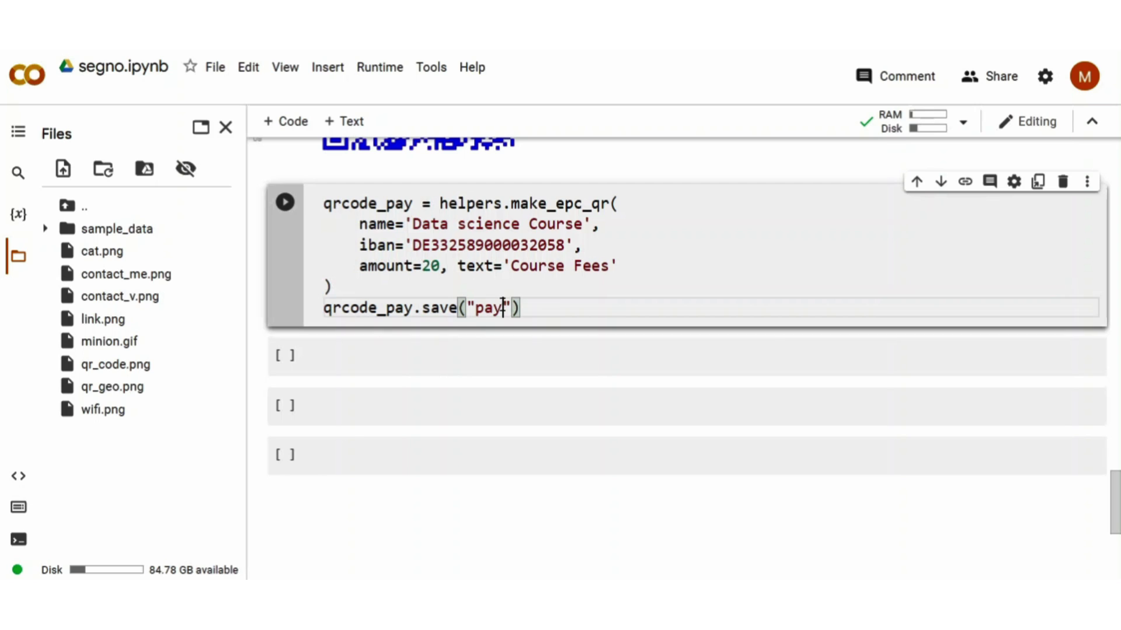
{"action": "type", "text": "_course.png\", scale=3)"}
{"action": "key", "text": "Return"}
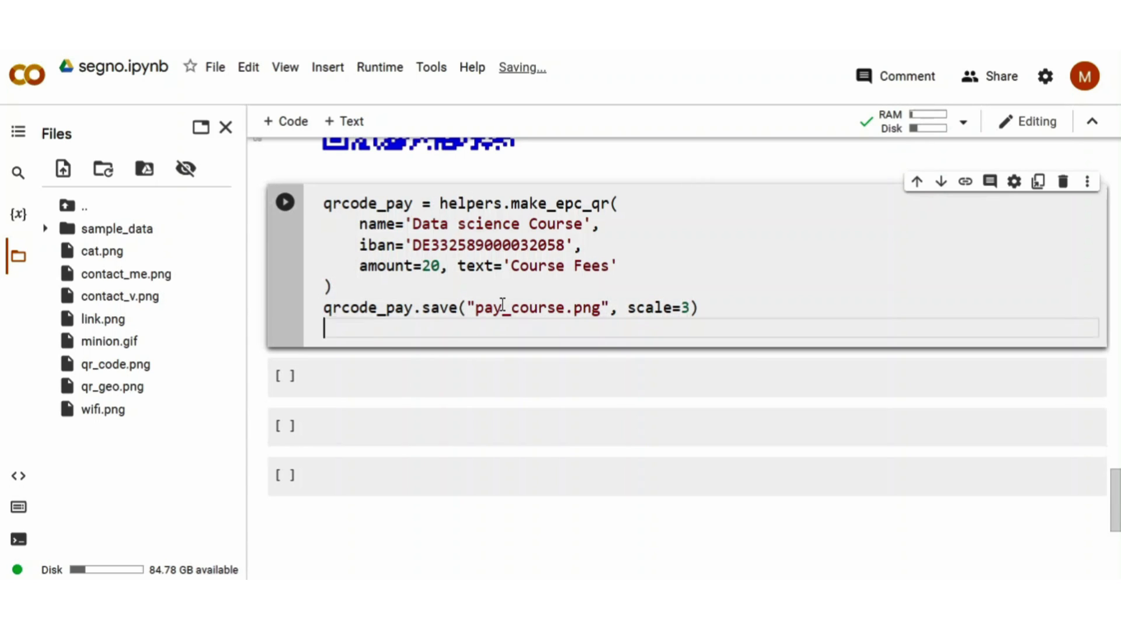
{"action": "type", "text": "Image.open(\"pay_course.png\")"}
{"action": "key", "text": "shift+Return"}
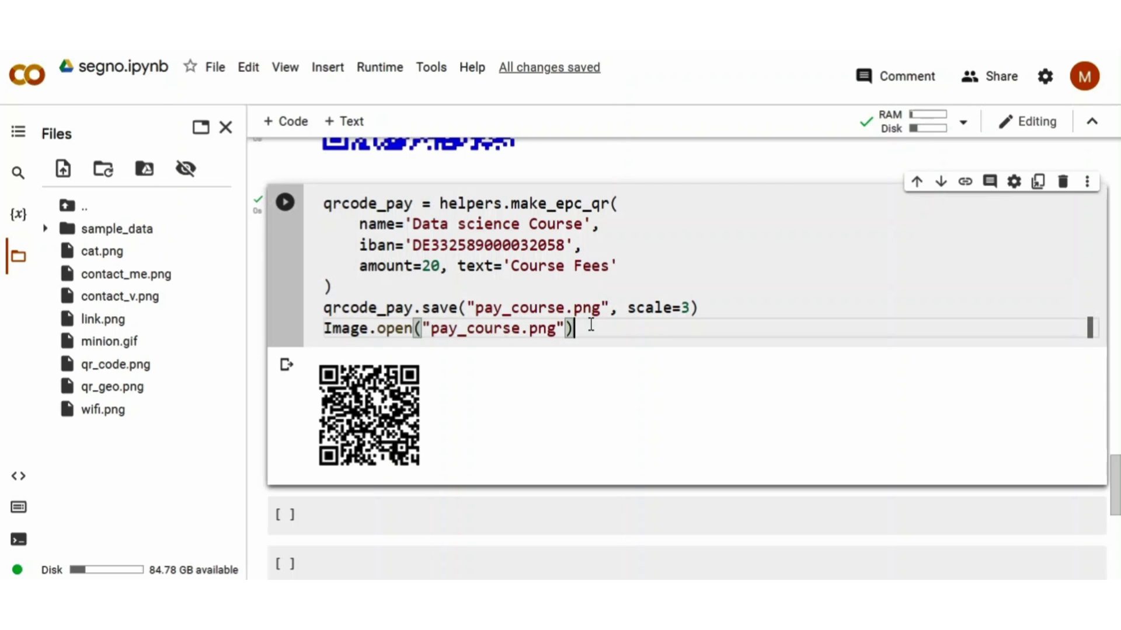
{"action": "key", "text": "ctrl+Return"}
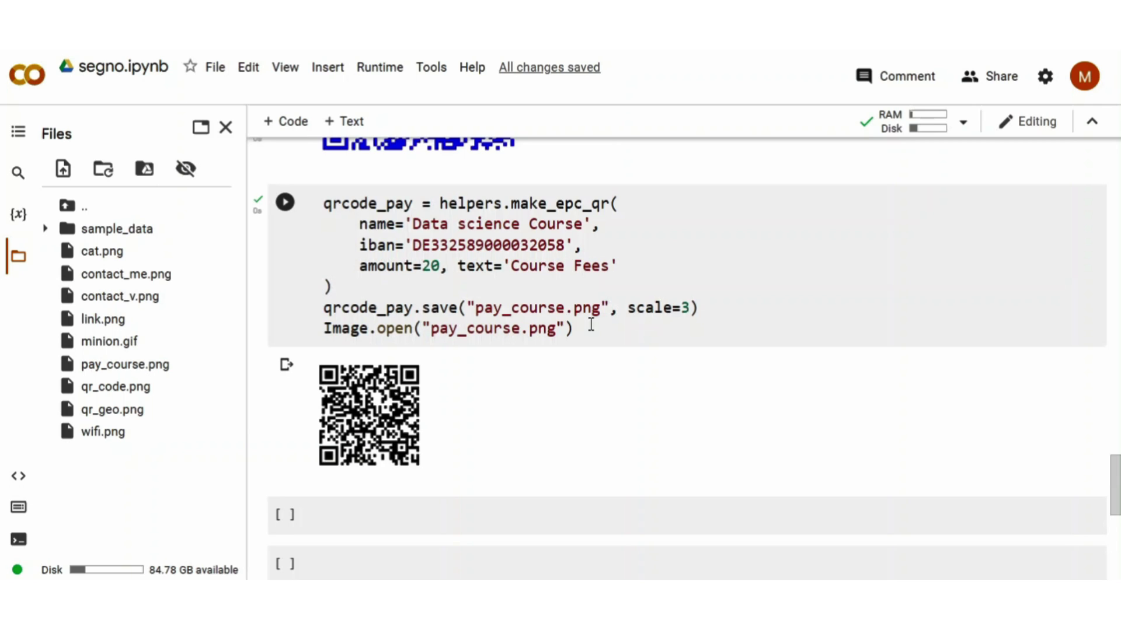
{"action": "scroll", "coordinate": [589, 325], "scroll_direction": "down", "scroll_amount": 3}
{"action": "scroll", "coordinate": [589, 325], "scroll_direction": "down", "scroll_amount": 2}
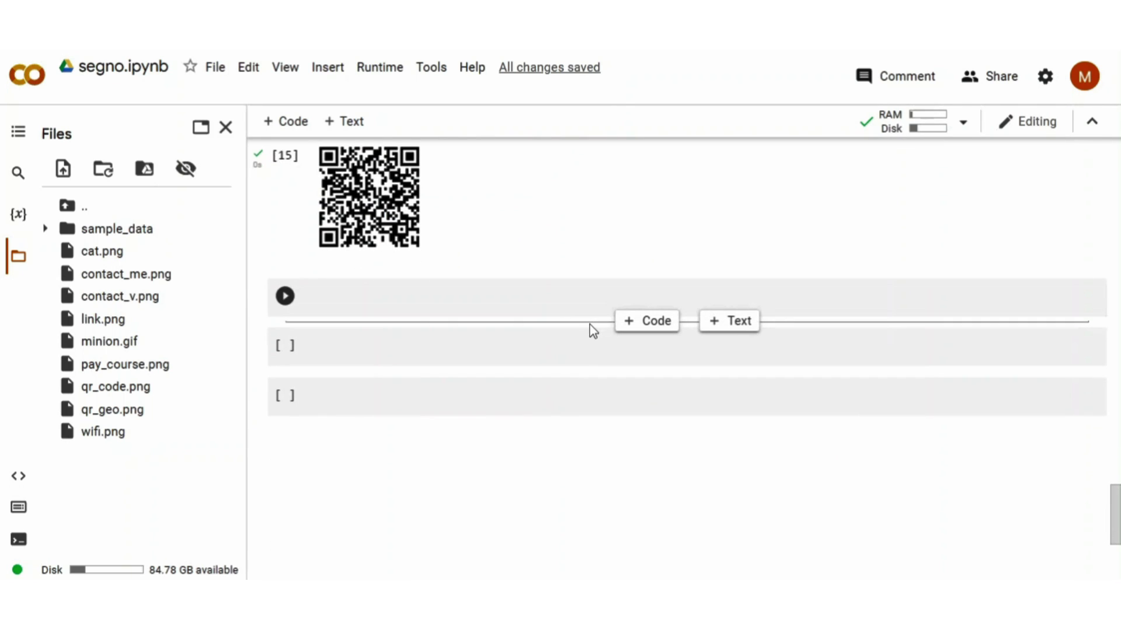
{"action": "scroll", "coordinate": [589, 324], "scroll_direction": "down", "scroll_amount": 2}
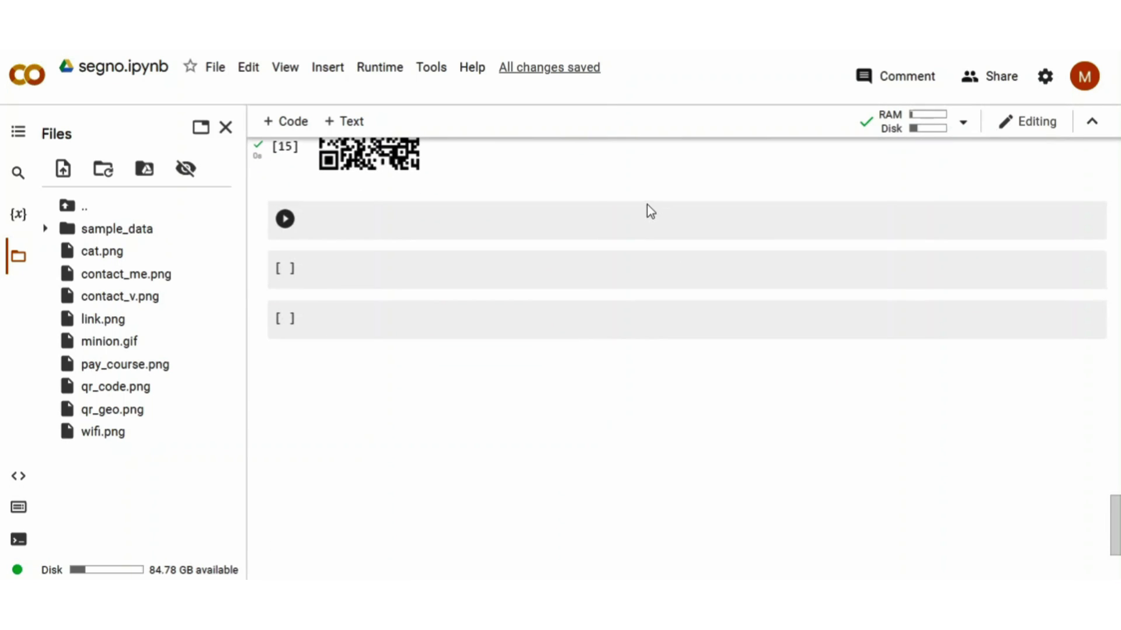
Step: Run !pip install qrcode-artistic in the next empty cell
{"action": "left_click", "coordinate": [491, 217]}
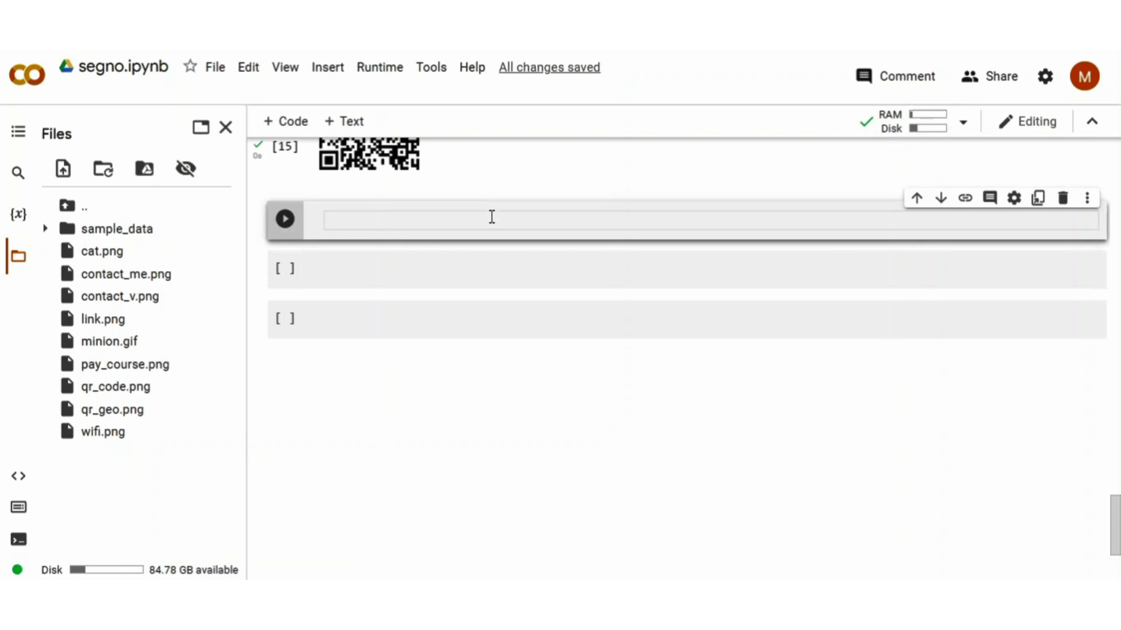
{"action": "type", "text": "!"}
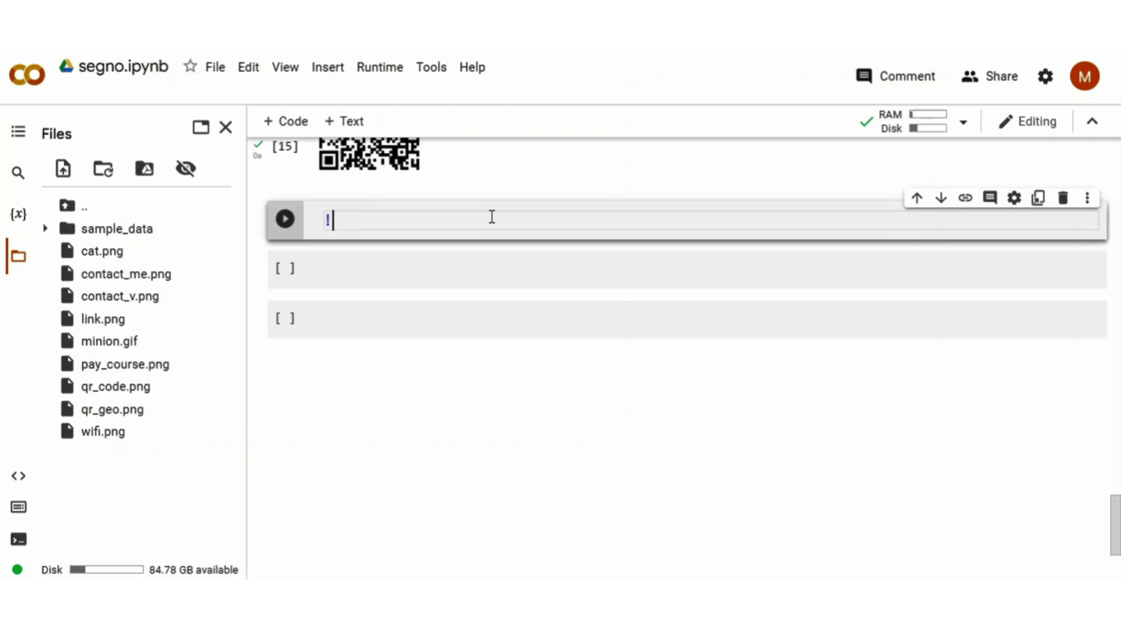
{"action": "type", "text": "pip install qr"}
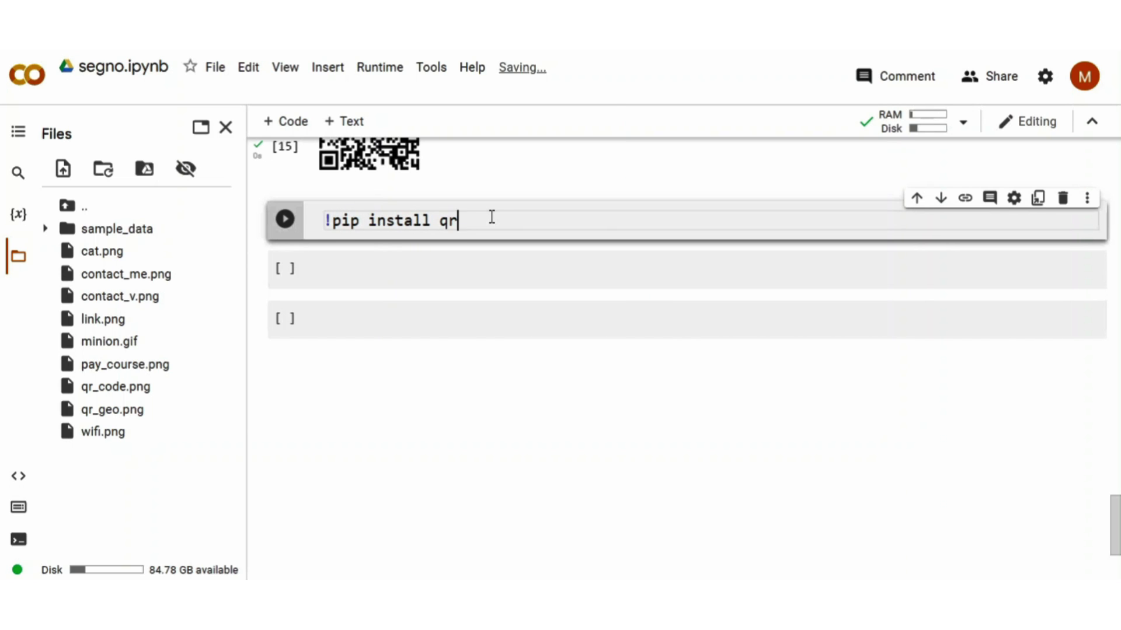
{"action": "type", "text": "code-artistic"}
{"action": "key", "text": "shift+Return"}
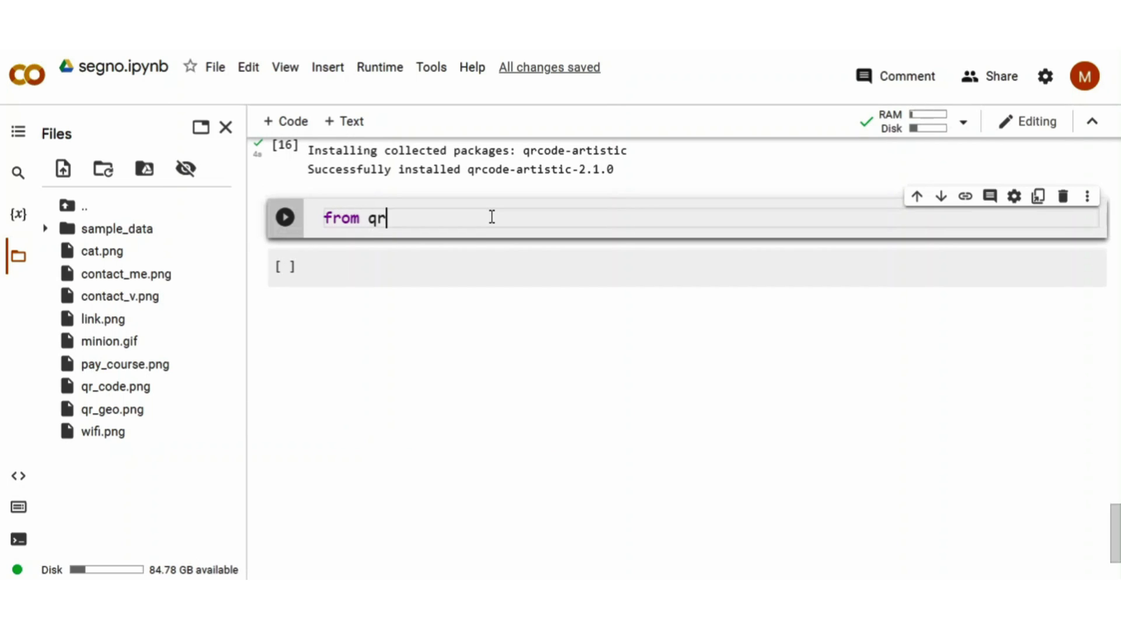
{"action": "type", "text": "code"}
Step: Import write_artistic and make a 'qrcode with Image' QR code with error level 'h'
{"action": "key", "text": "Tab"}
{"action": "type", "text": "impor"}
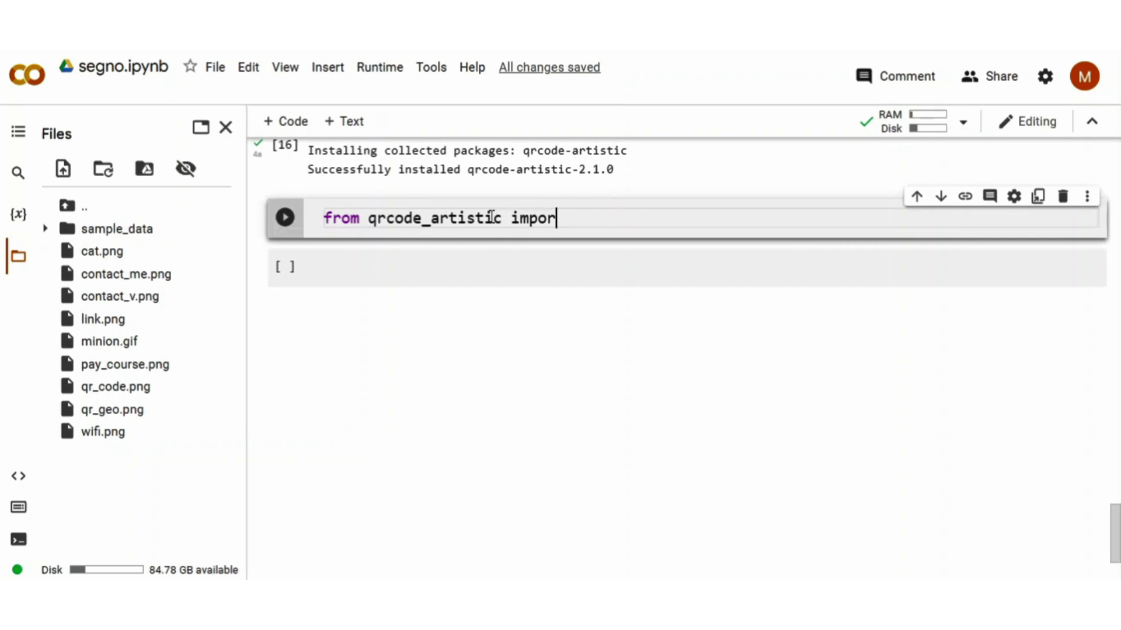
{"action": "type", "text": "t write_a"}
{"action": "key", "text": "Tab"}
{"action": "key", "text": "Return"}
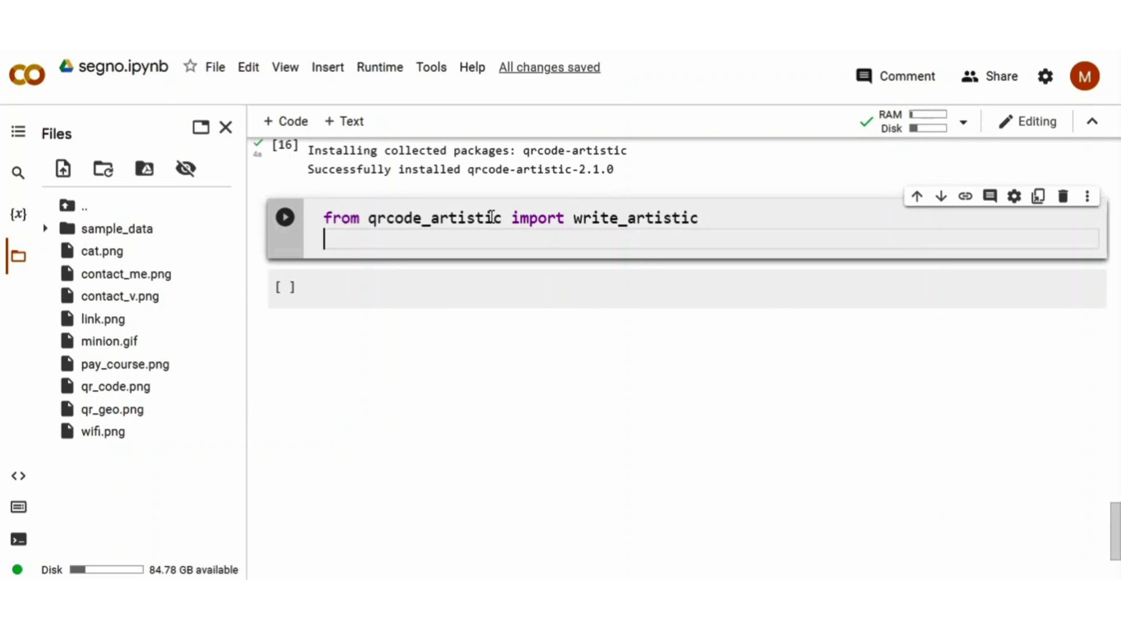
{"action": "key", "text": "Return"}
{"action": "type", "text": "code_i"}
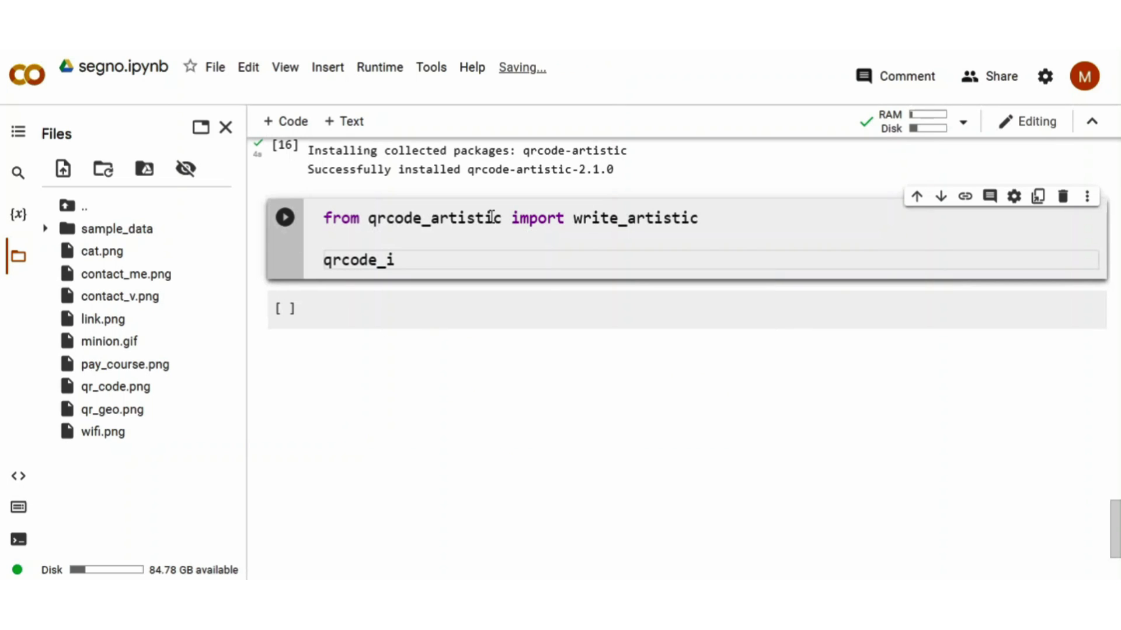
{"action": "type", "text": "mg = segno.make(\"qr"}
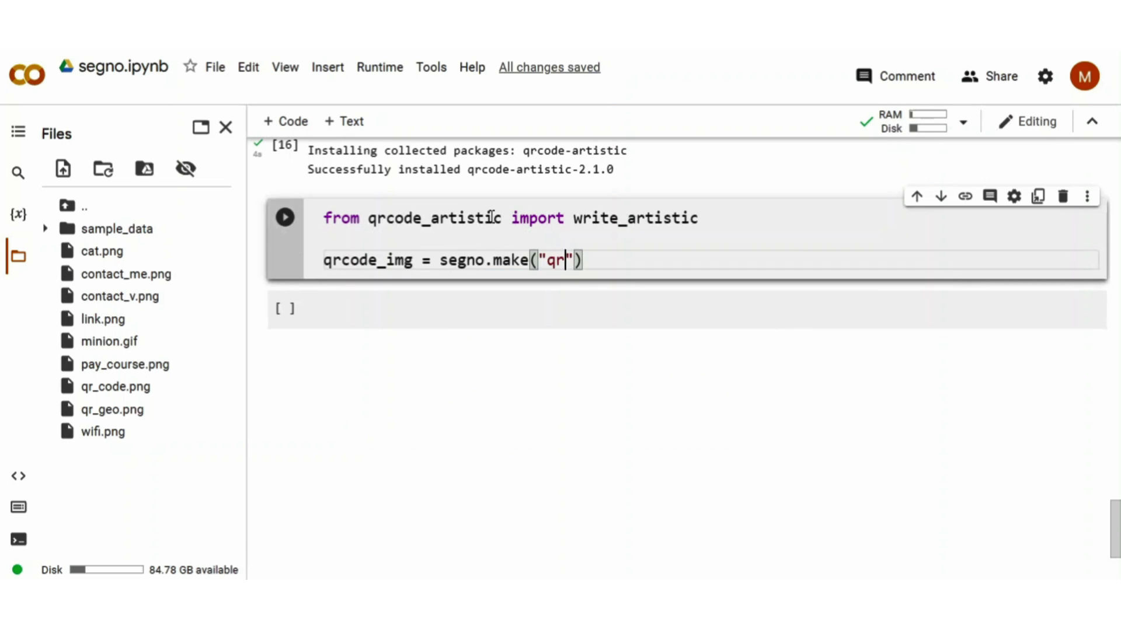
{"action": "type", "text": "code with Ima"}
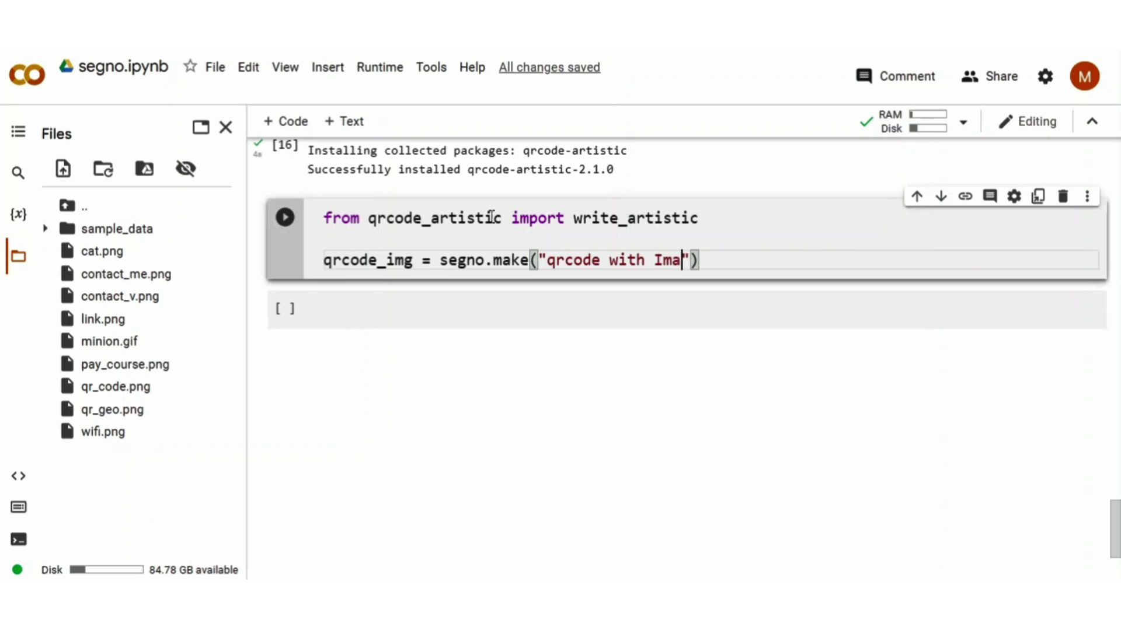
{"action": "type", "text": "ge\","}
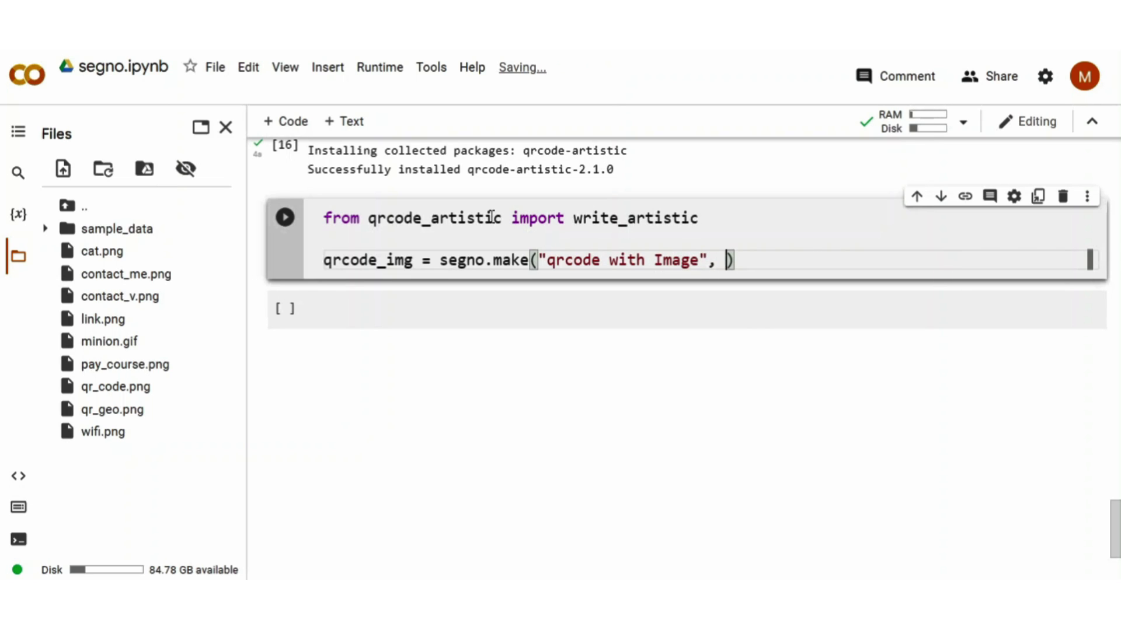
{"action": "type", "text": " er"}
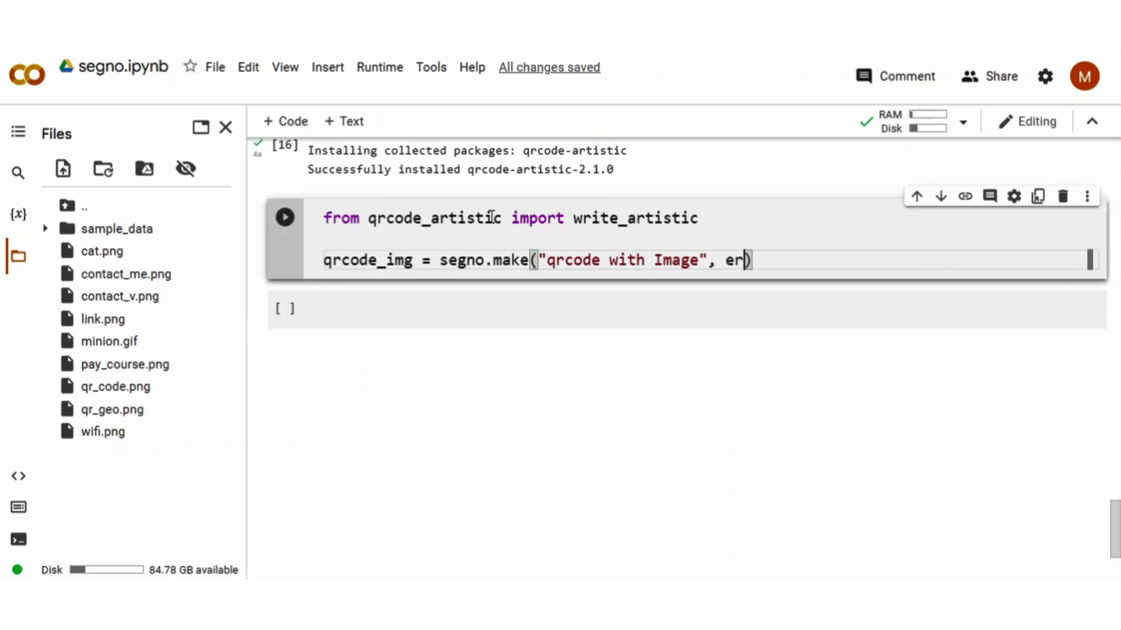
{"action": "type", "text": "ror='"}
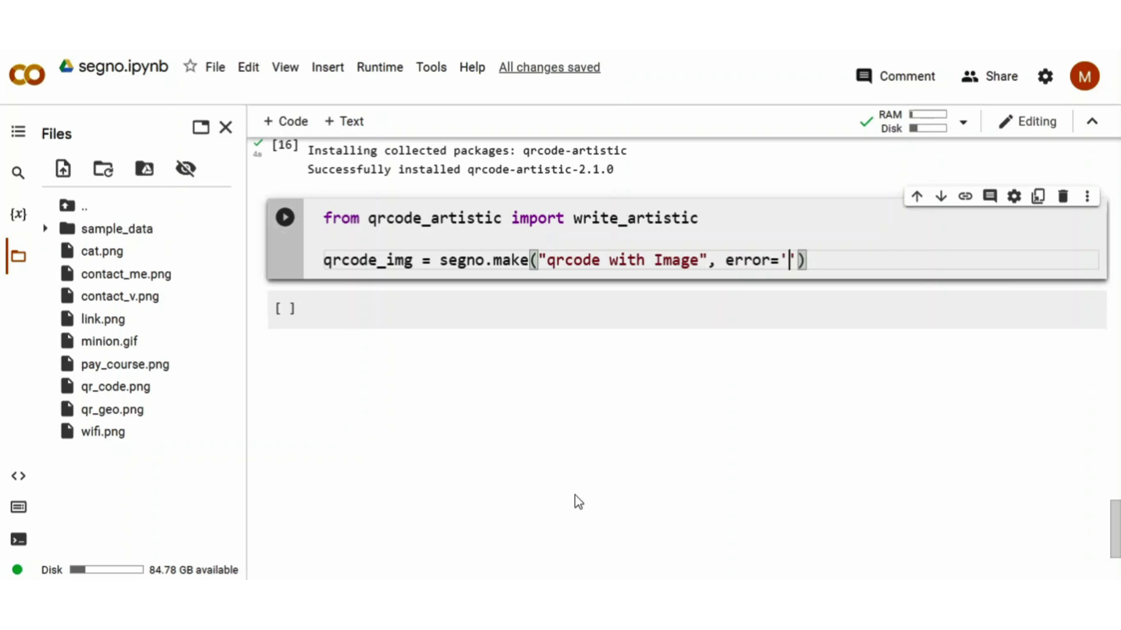
{"action": "type", "text": "h"}
{"action": "key", "text": "End"}
{"action": "key", "text": "Return"}
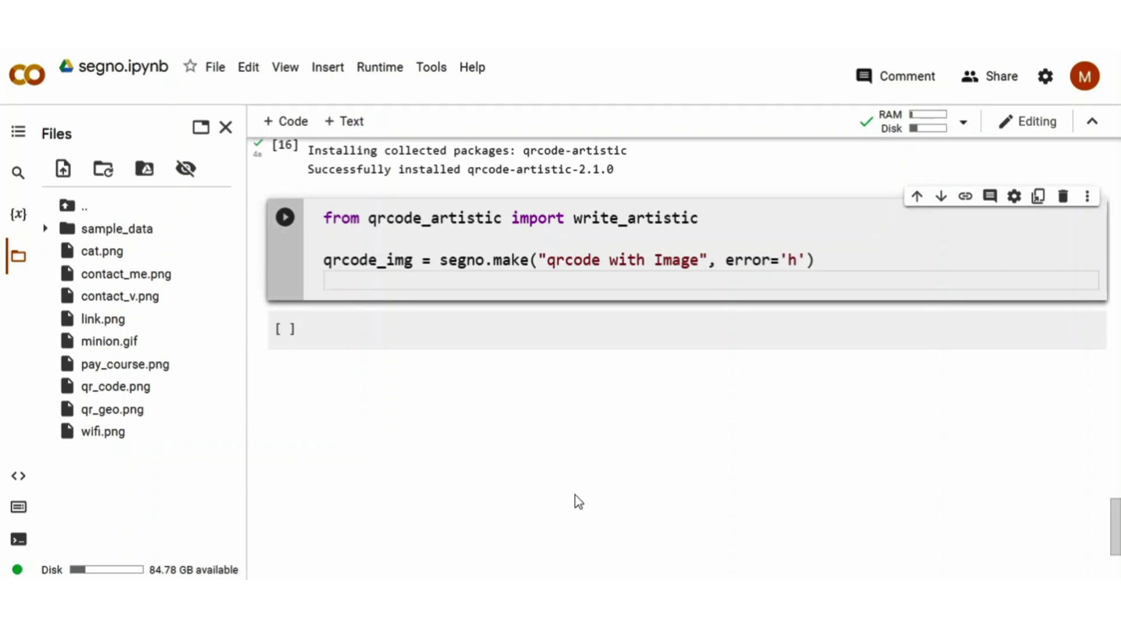
{"action": "type", "text": "te"}
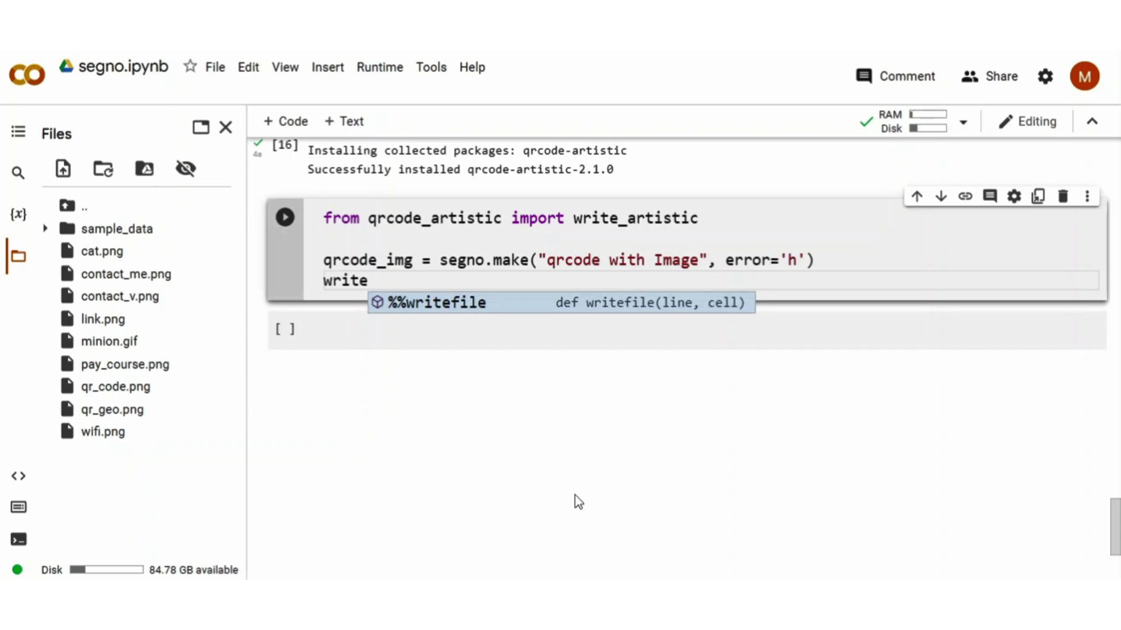
{"action": "type", "text": "_art"}
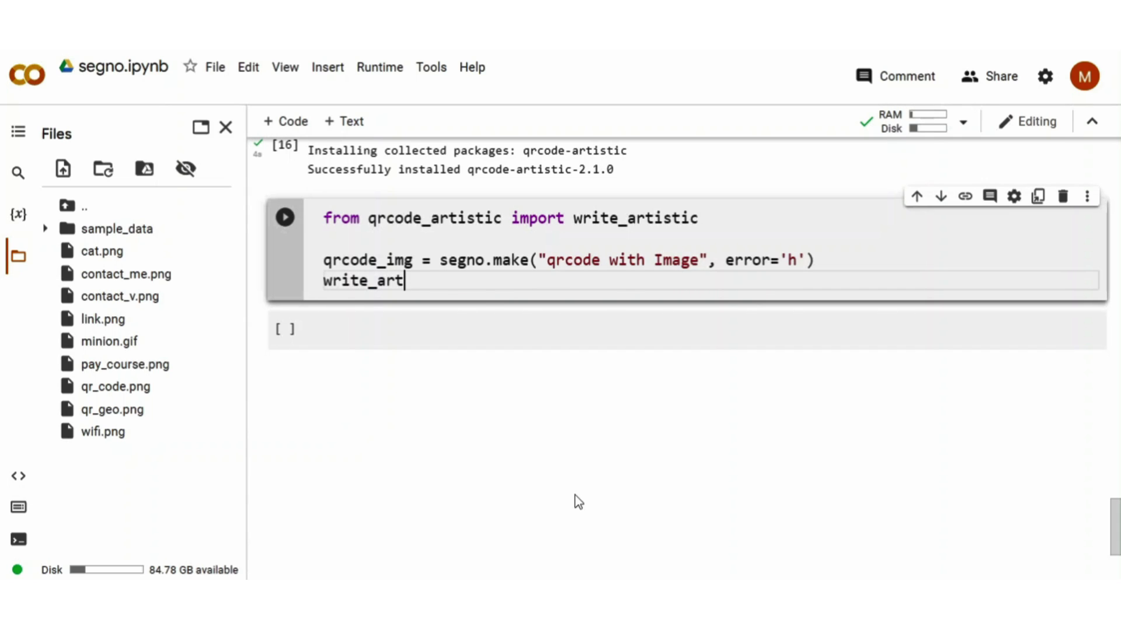
{"action": "type", "text": "istic"}
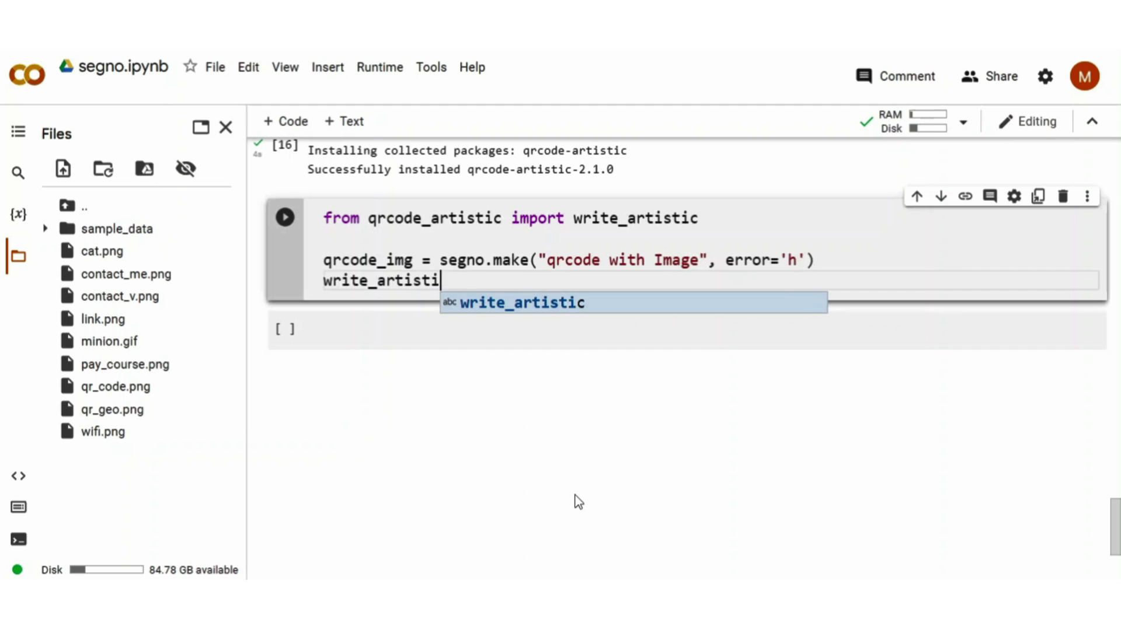
{"action": "type", "text": "(qrcod"}
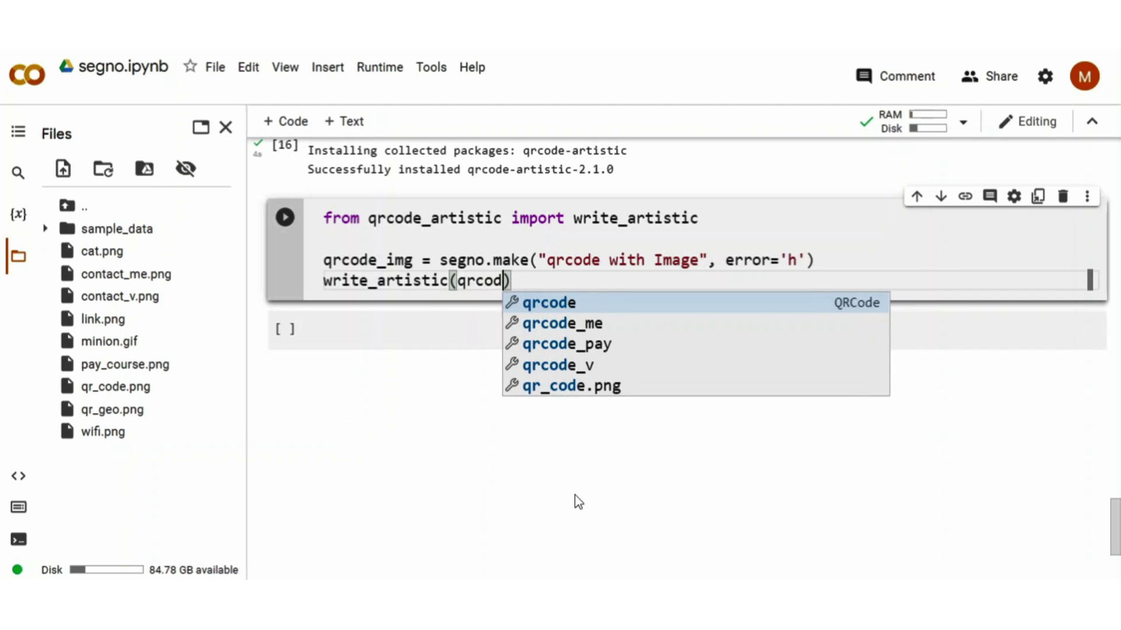
{"action": "type", "text": "e_img"}
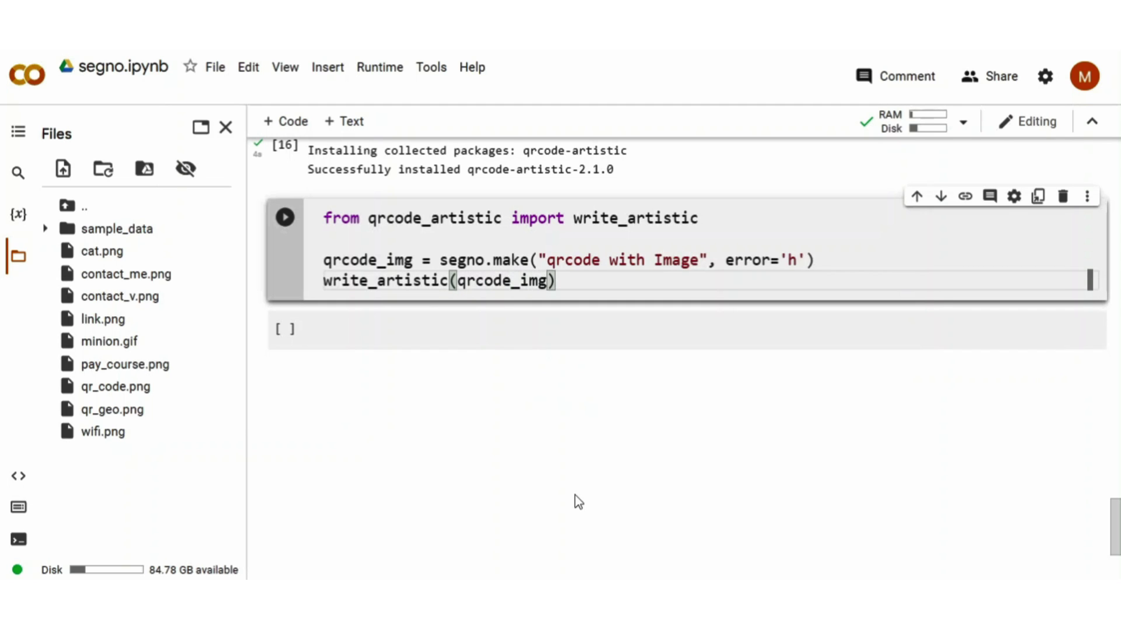
{"action": "type", "text": ","}
Step: Preview cat.png, then blend the QR with it into qr_cat.png at scale 3 and display it
{"action": "double_click", "coordinate": [101, 251]}
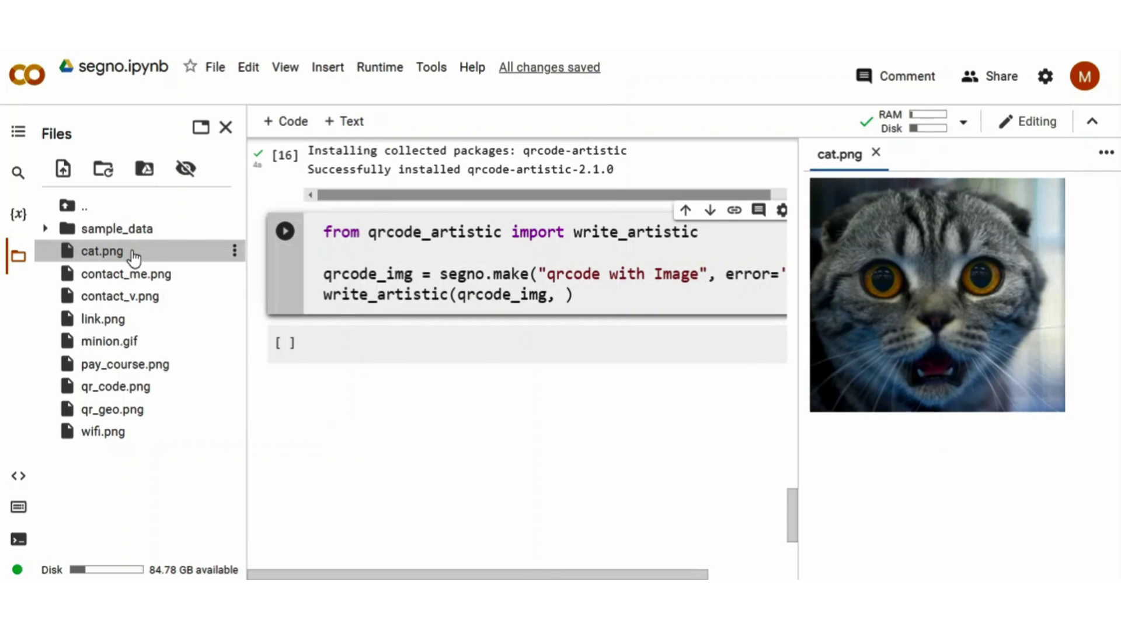
{"action": "left_click", "coordinate": [875, 153]}
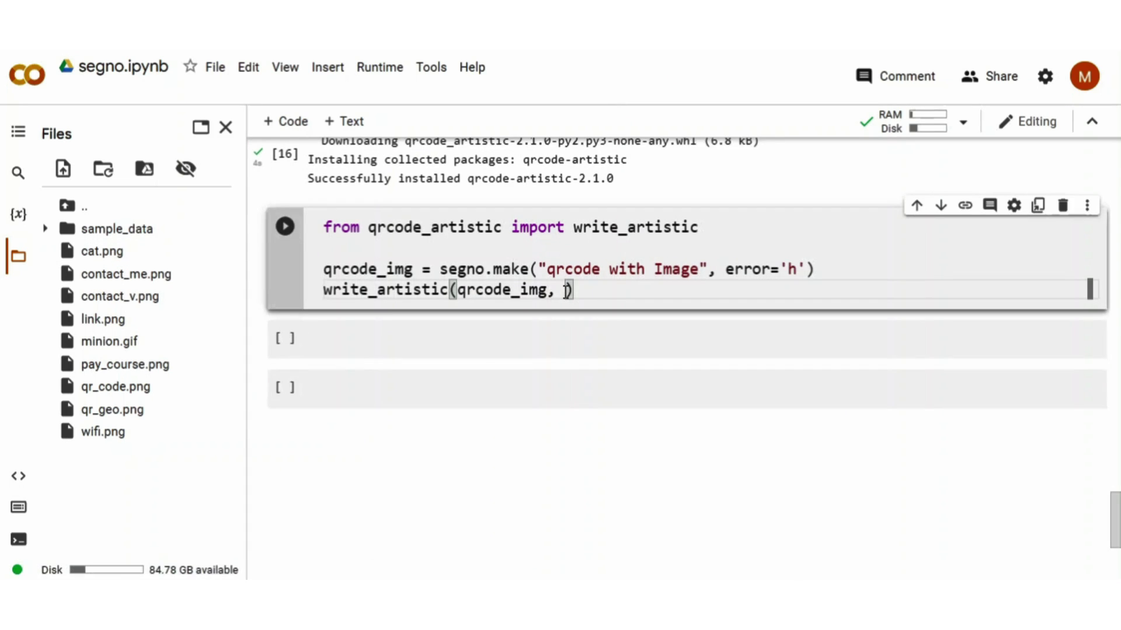
{"action": "type", "text": "packground='c"}
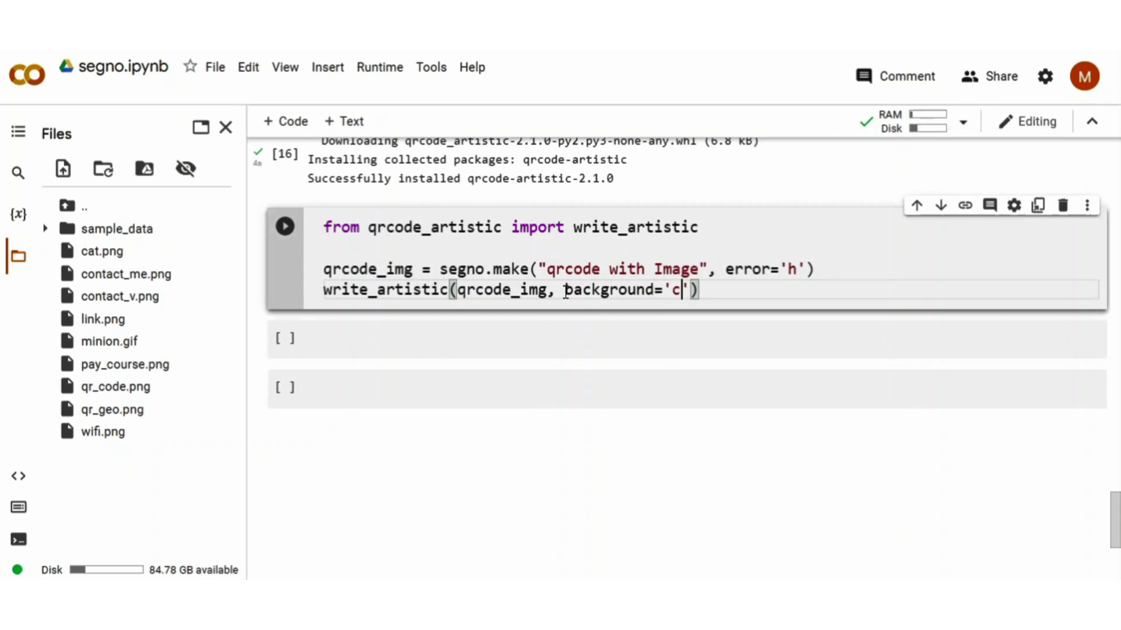
{"action": "type", "text": "at.png', t"}
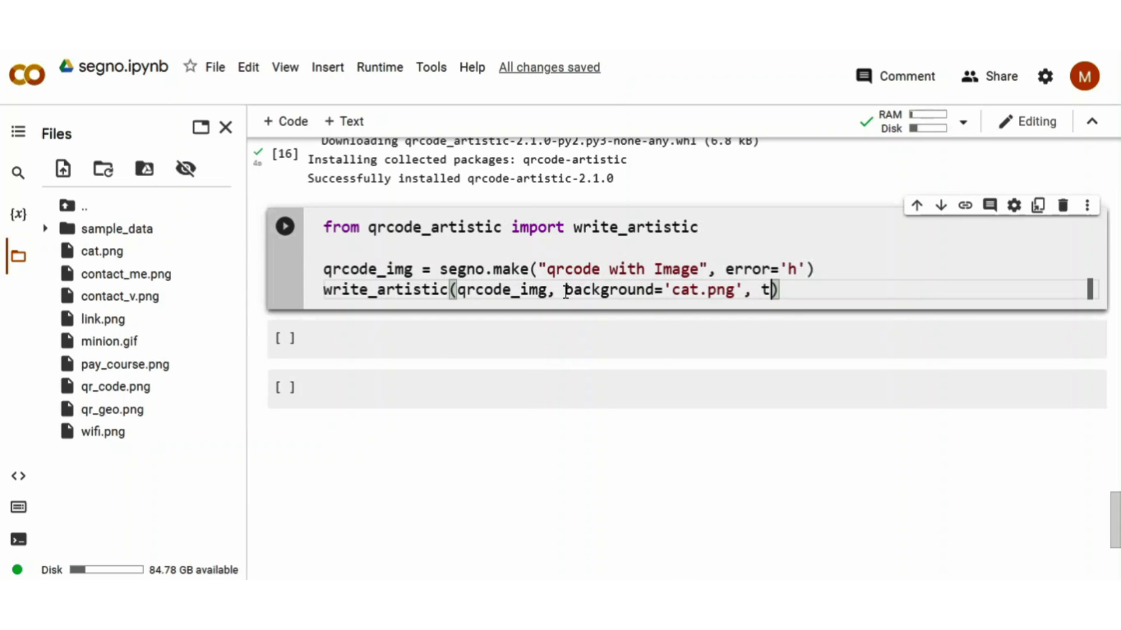
{"action": "type", "text": "arget='"}
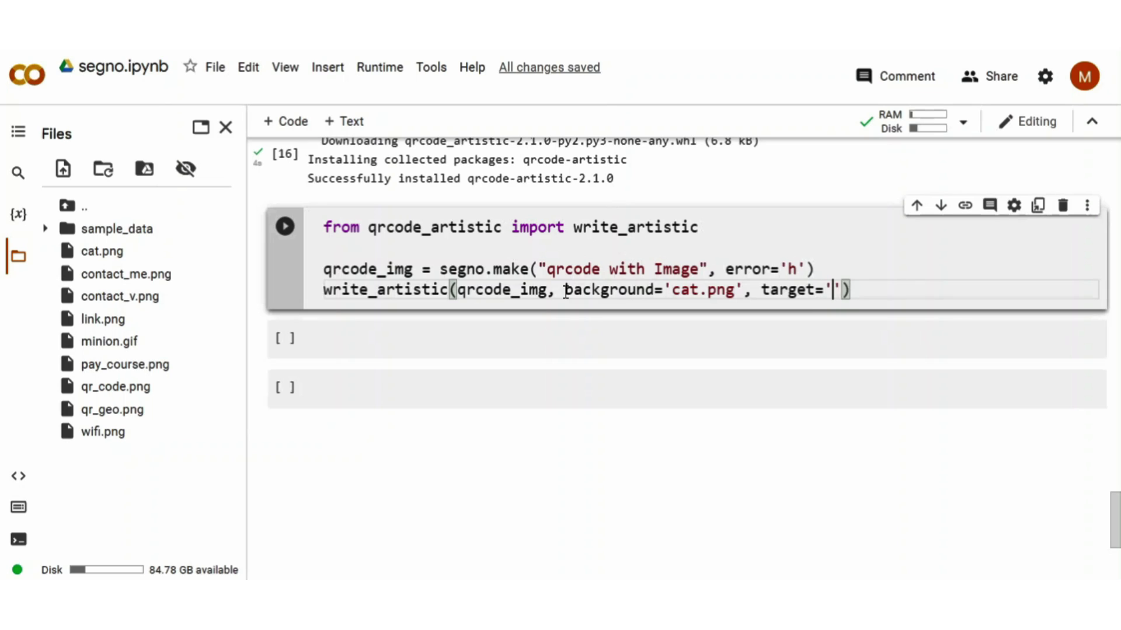
{"action": "type", "text": "qr_cat.p"}
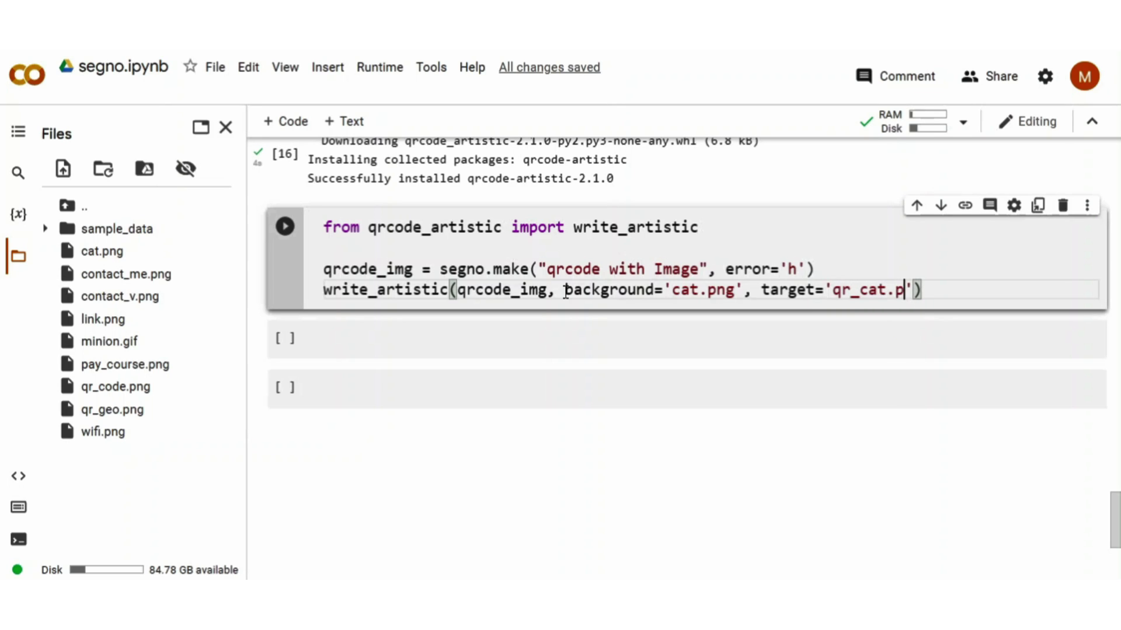
{"action": "type", "text": "ng', scal"}
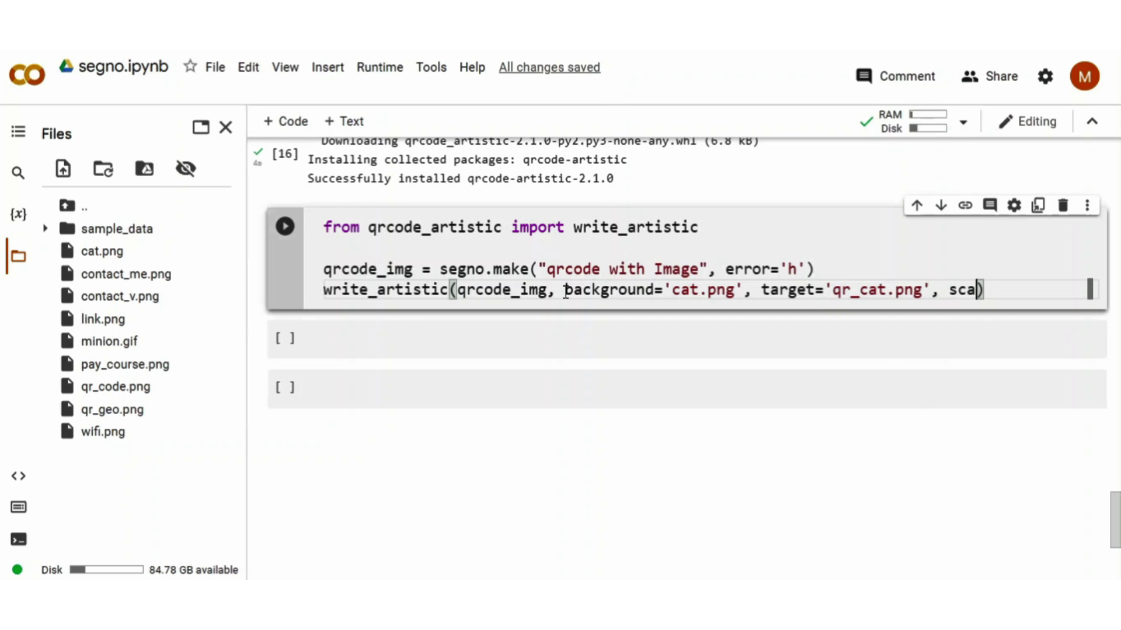
{"action": "type", "text": "e=3"}
{"action": "key", "text": "End"}
{"action": "key", "text": "Return"}
{"action": "type", "text": "Im"}
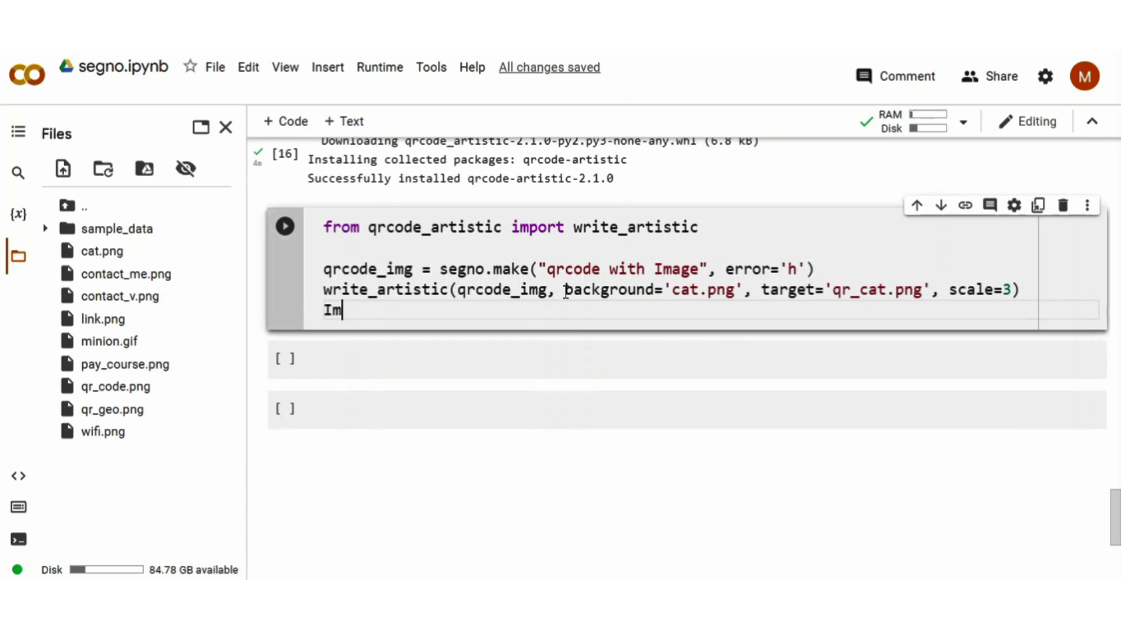
{"action": "type", "text": "age.open('q"}
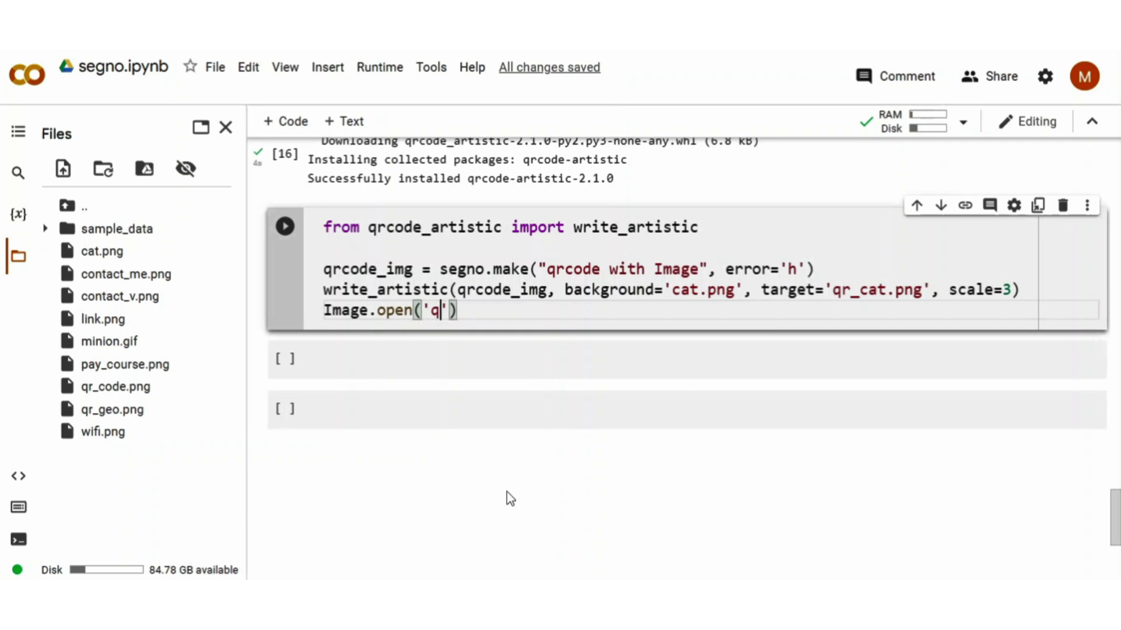
{"action": "type", "text": "r_cat.png"}
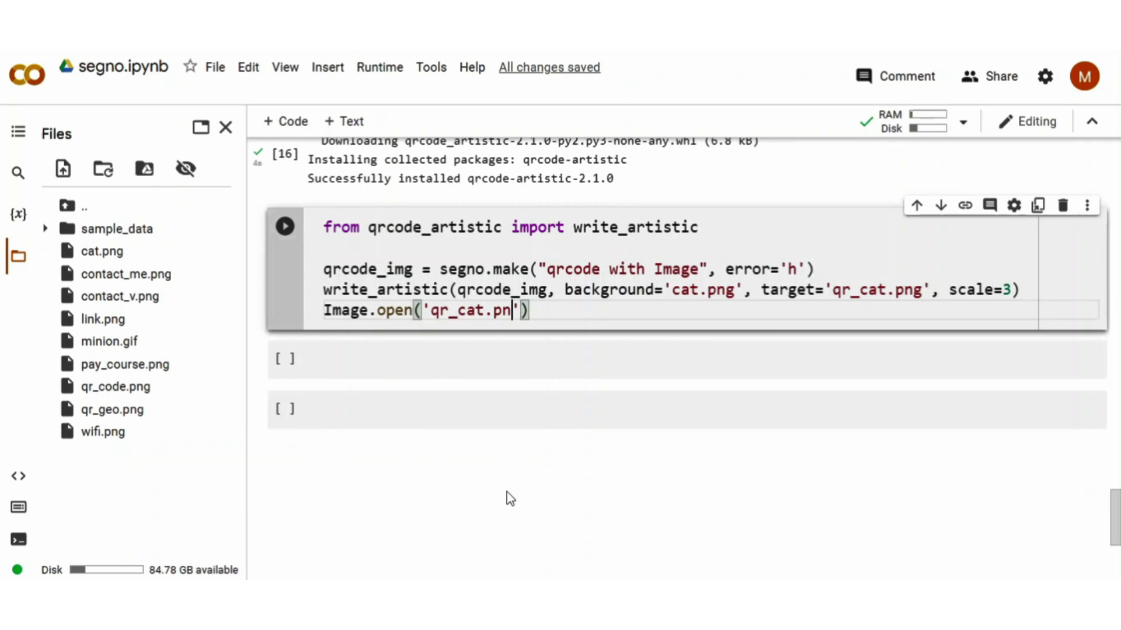
{"action": "key", "text": "ctrl+Return"}
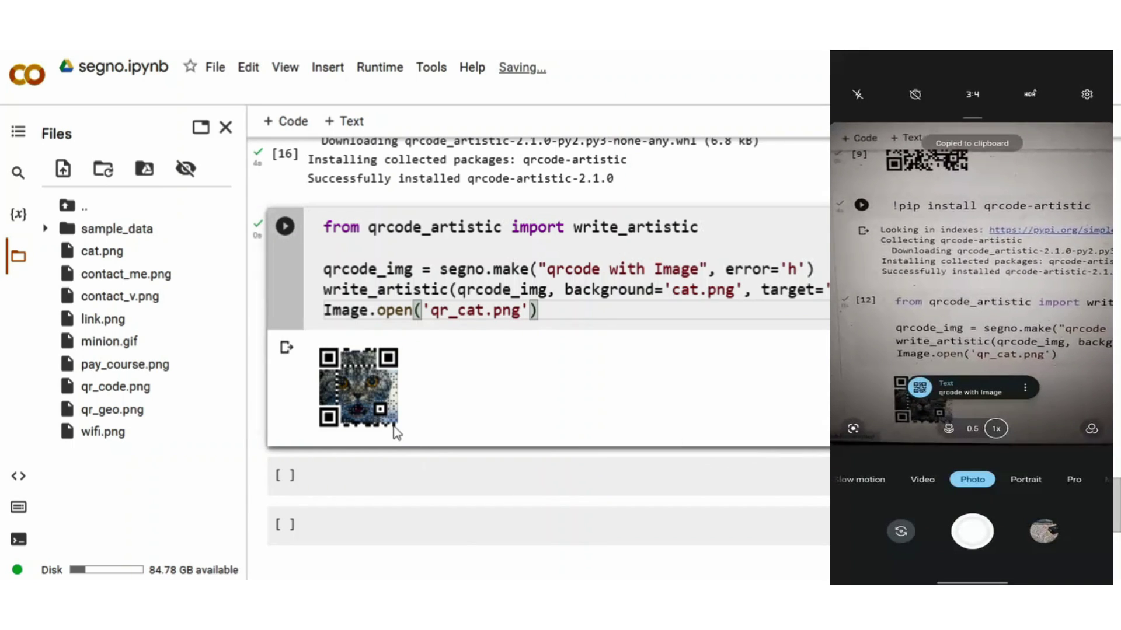
{"action": "scroll", "coordinate": [394, 429], "scroll_direction": "down", "scroll_amount": 5}
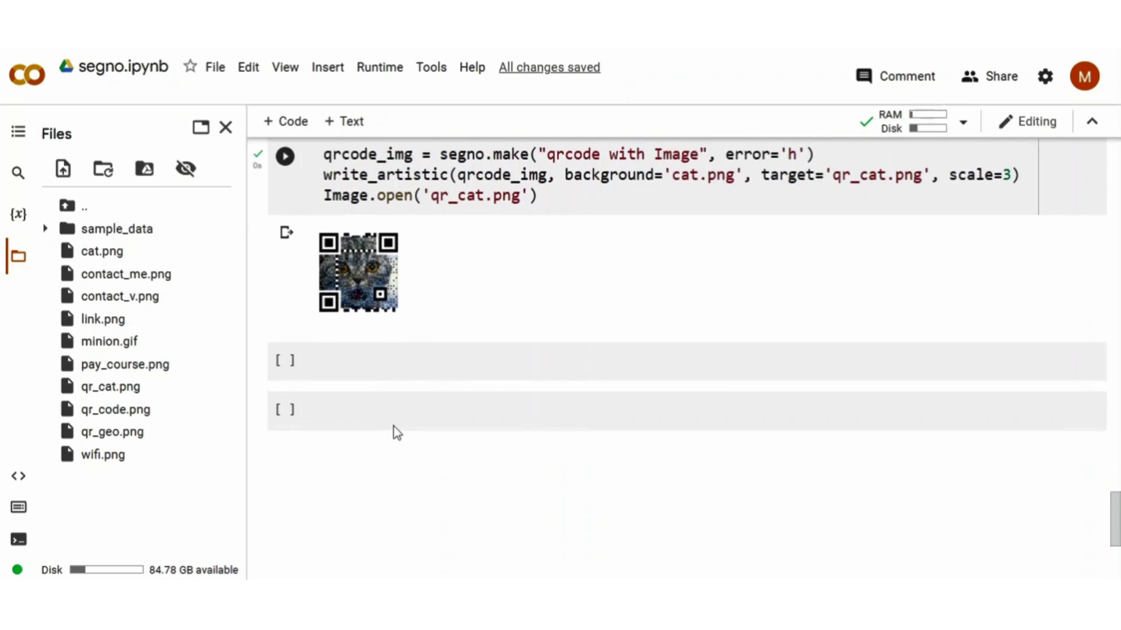
{"action": "scroll", "coordinate": [395, 429], "scroll_direction": "down", "scroll_amount": 3}
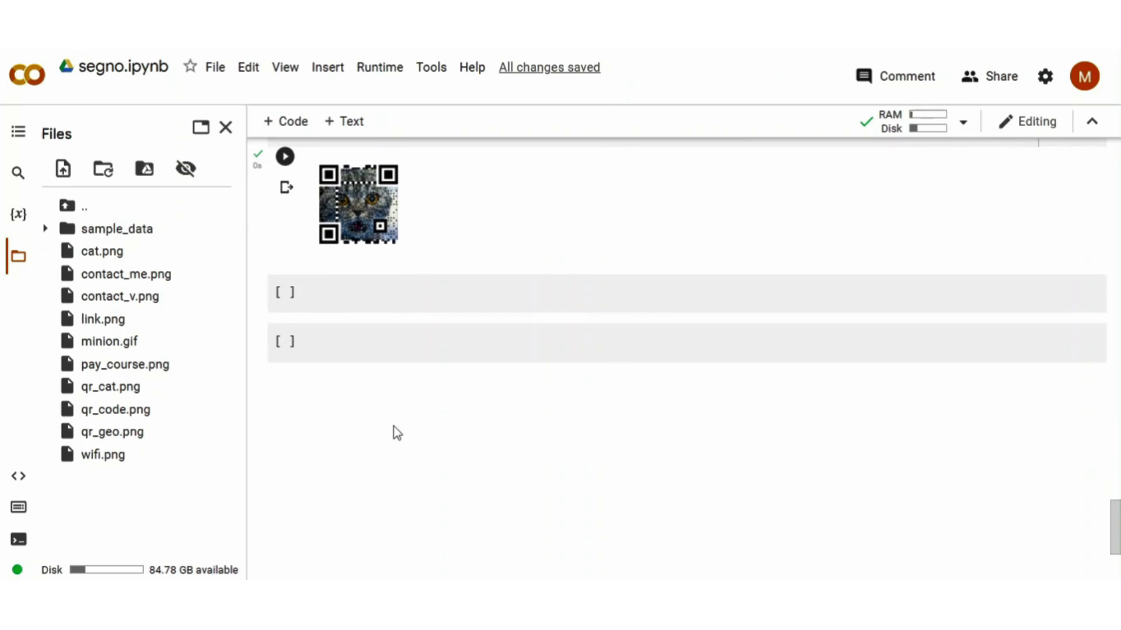
Step: Blend a QR code with minion.gif into qr_minion.gif at scale 5, then preview the result
{"action": "left_click", "coordinate": [411, 289]}
{"action": "type", "text": "qrcode_gif = segno.make(\"qr c"}
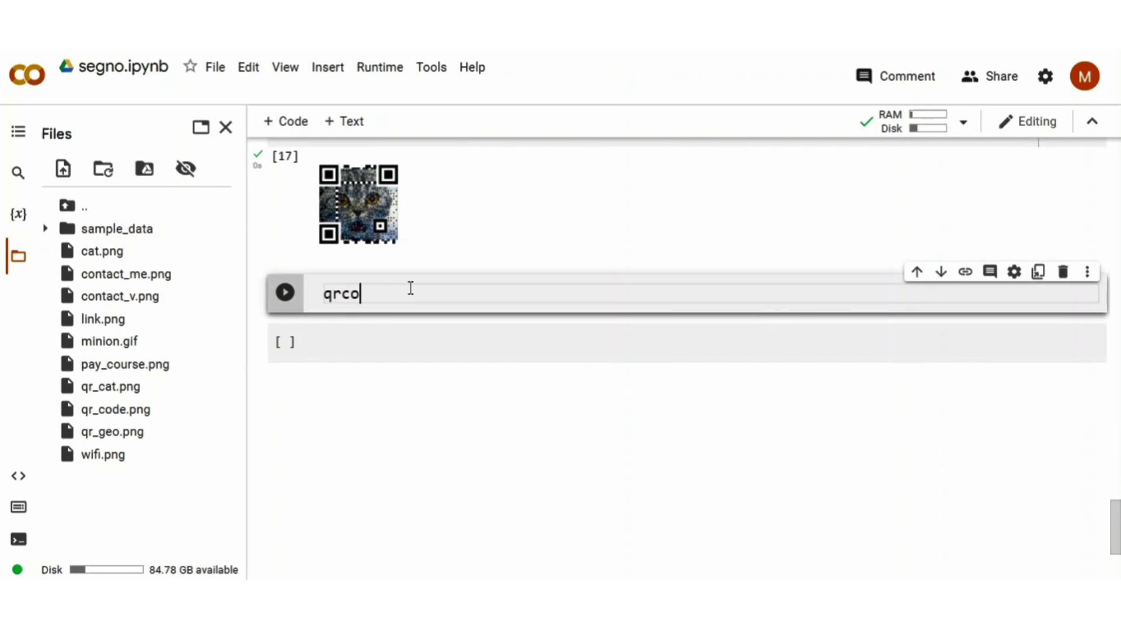
{"action": "type", "text": "ode "}
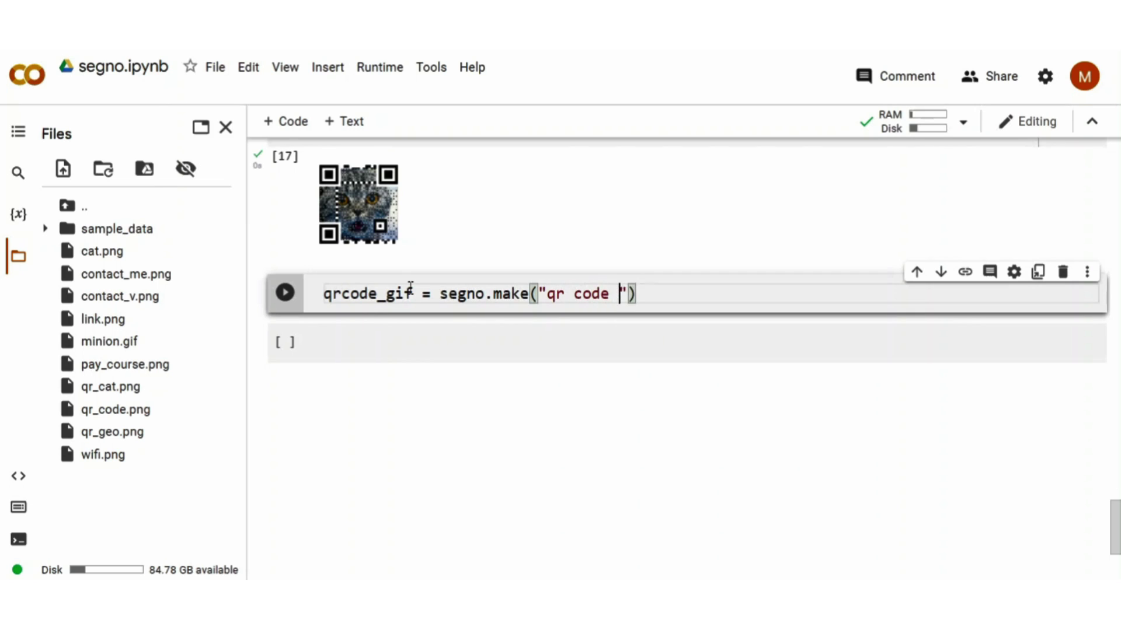
{"action": "type", "text": "with gif\""}
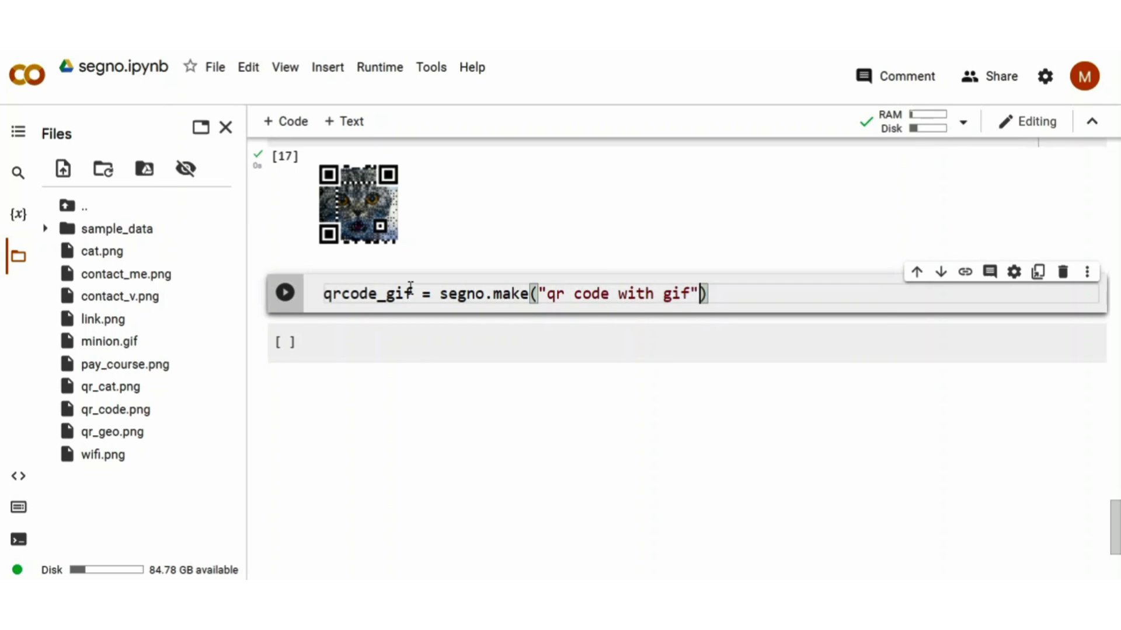
{"action": "type", "text": ", error='h"}
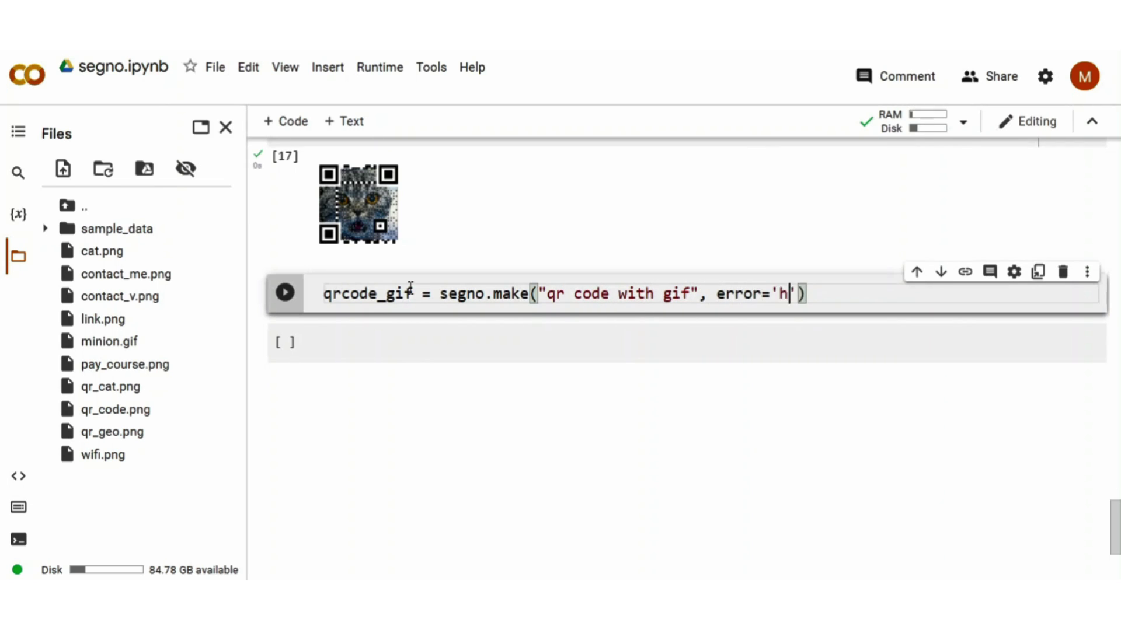
{"action": "type", "text": "')"}
{"action": "key", "text": "Return"}
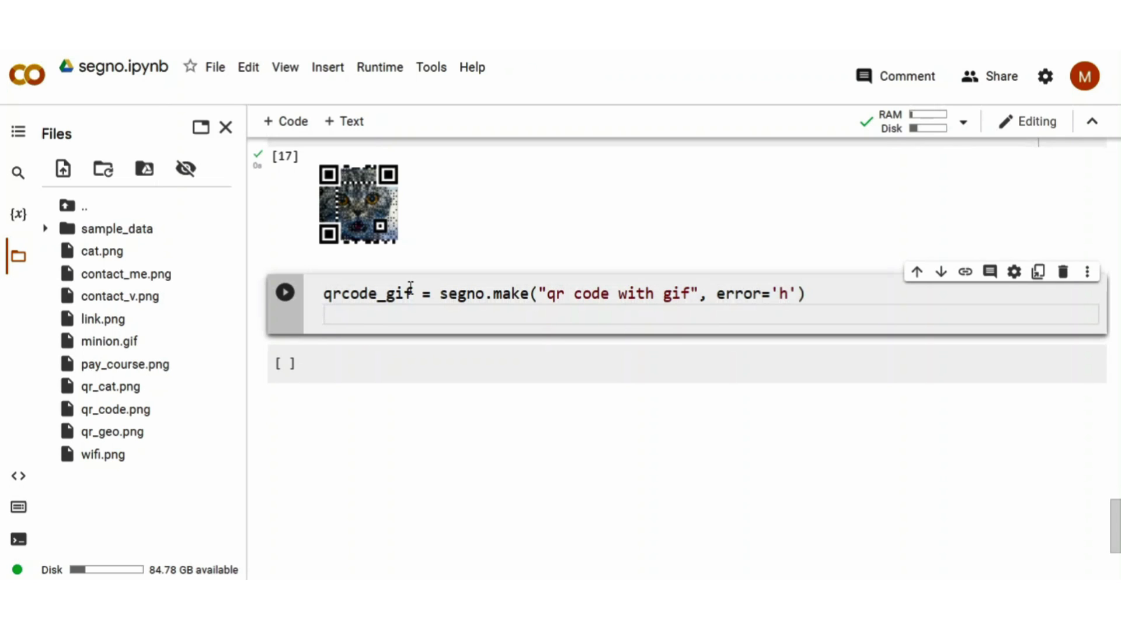
{"action": "type", "text": "rite_art"}
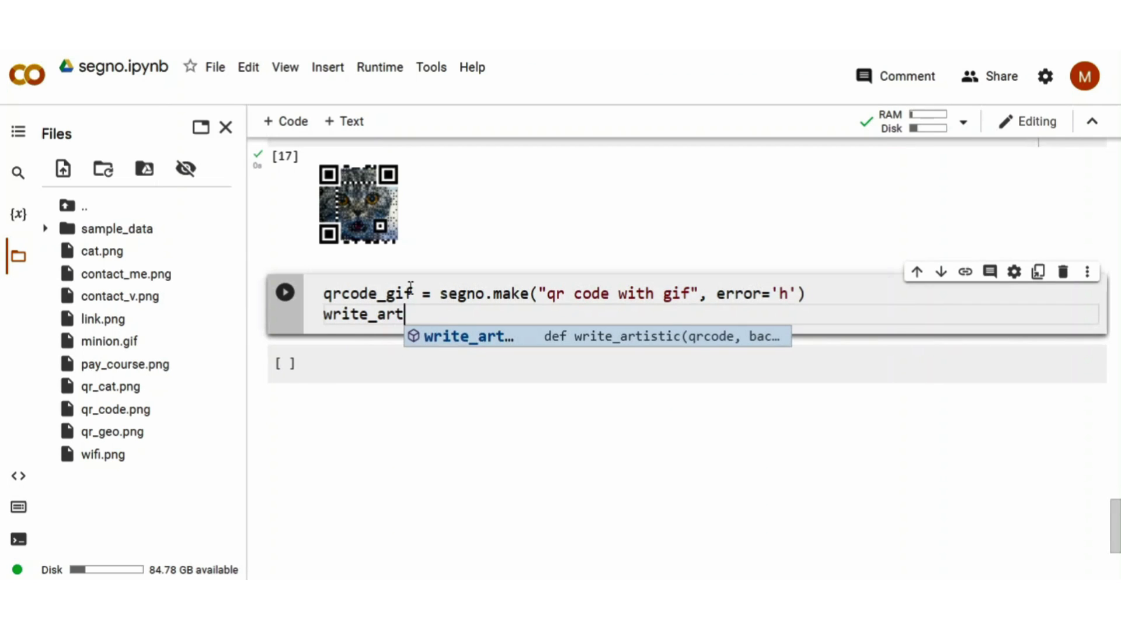
{"action": "type", "text": "istic("}
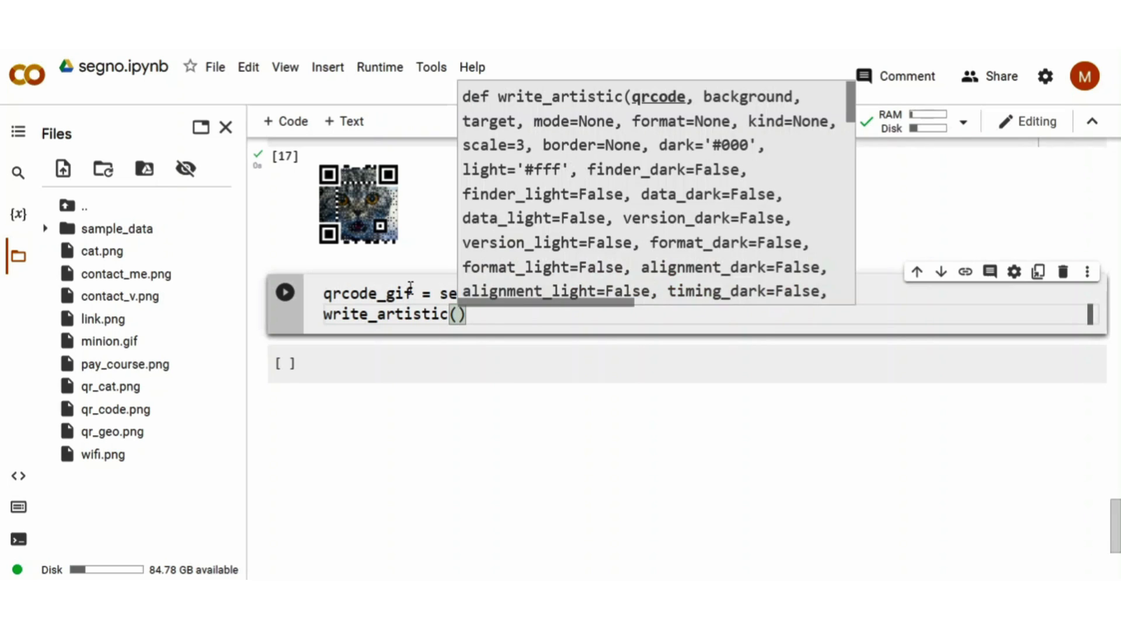
{"action": "type", "text": "qrcode_gif"}
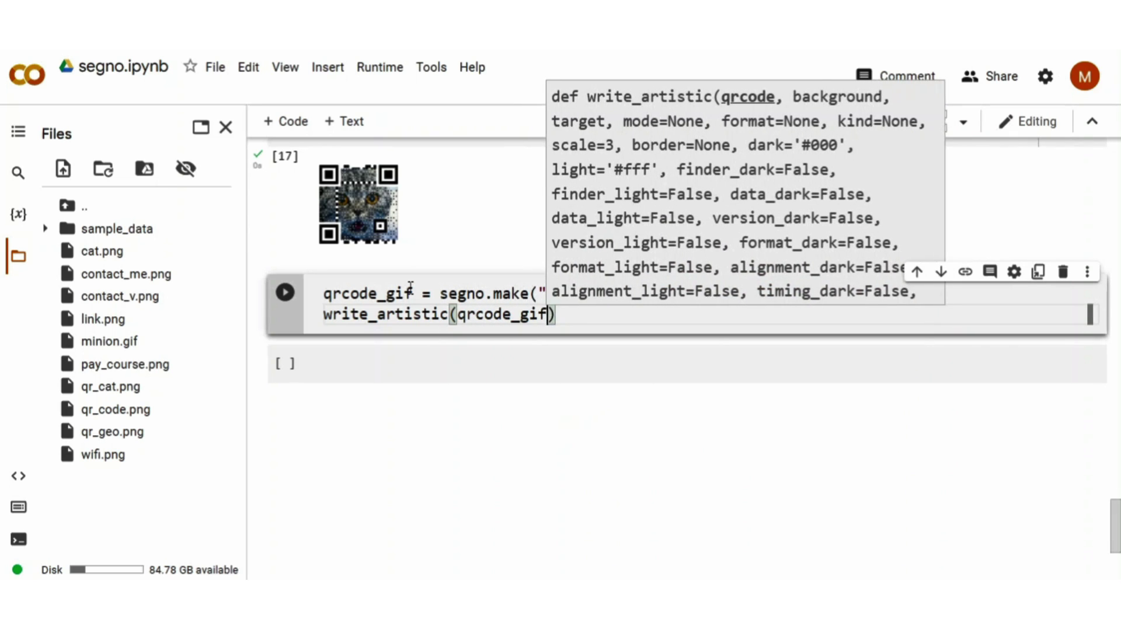
{"action": "type", "text": ","}
{"action": "double_click", "coordinate": [109, 342]}
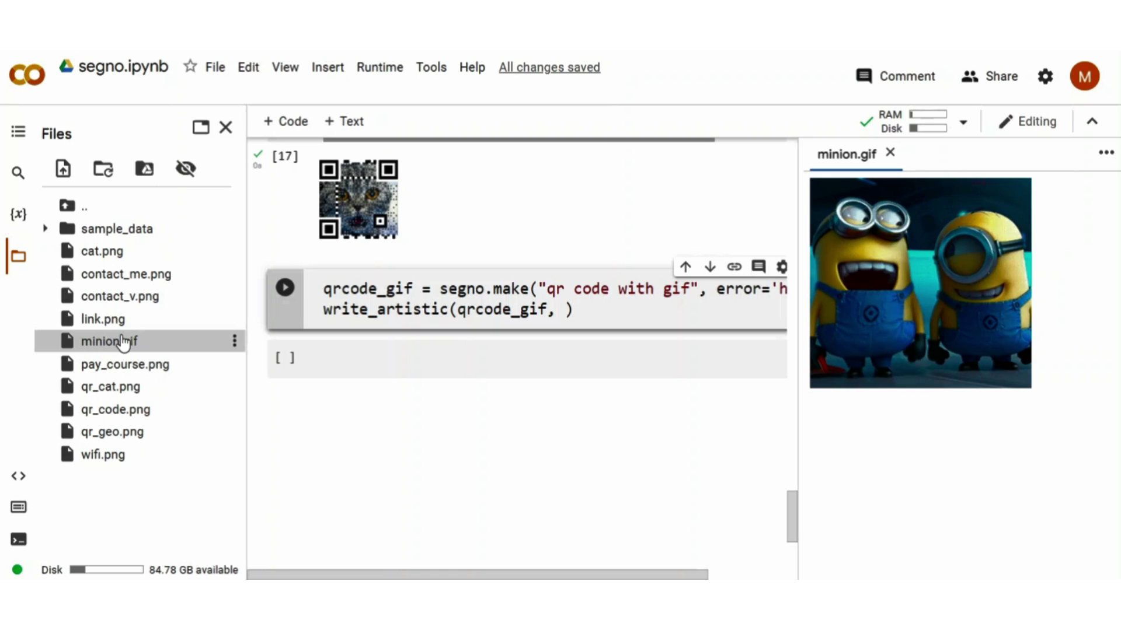
{"action": "left_click", "coordinate": [890, 153]}
{"action": "left_click", "coordinate": [566, 304]}
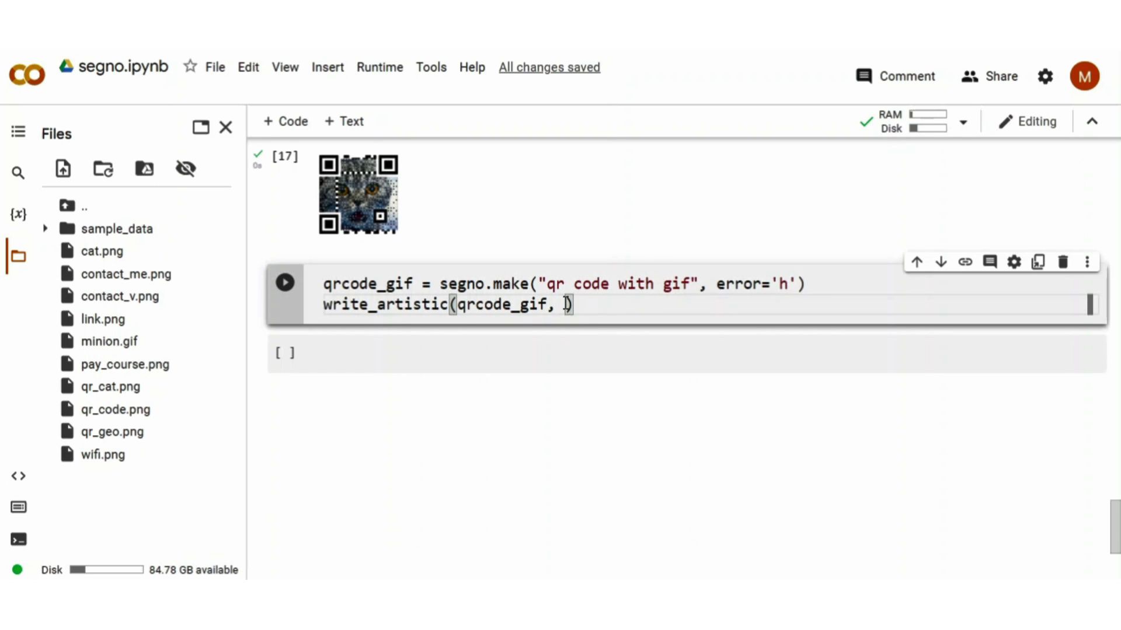
{"action": "type", "text": "background=''"}
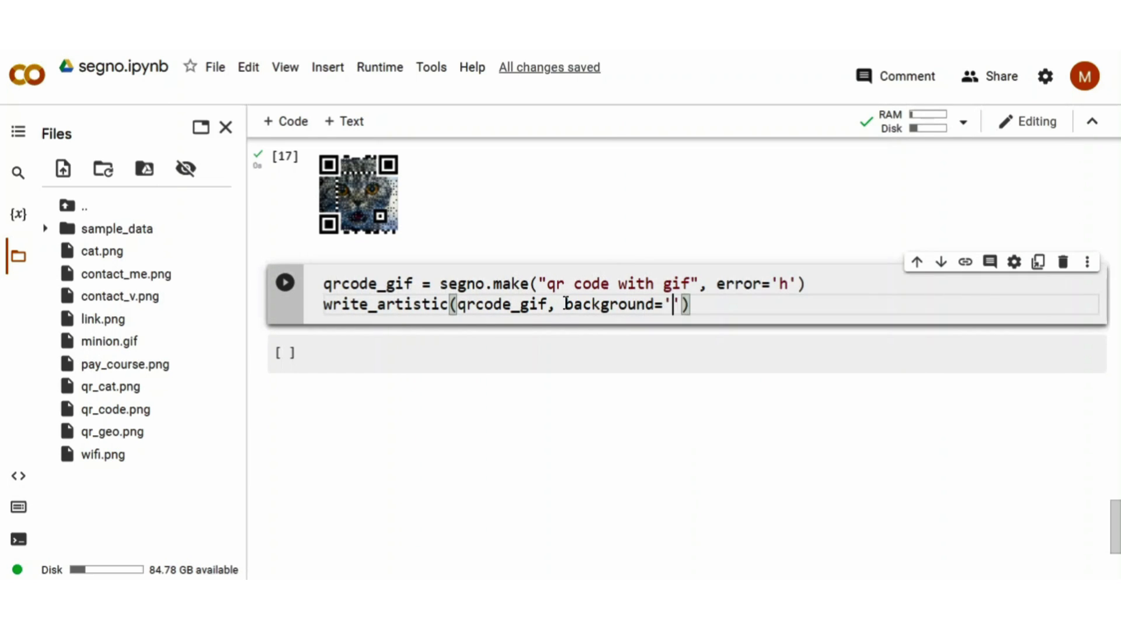
{"action": "type", "text": "minion.gif"}
{"action": "key", "text": "Right"}
{"action": "type", "text": ", "}
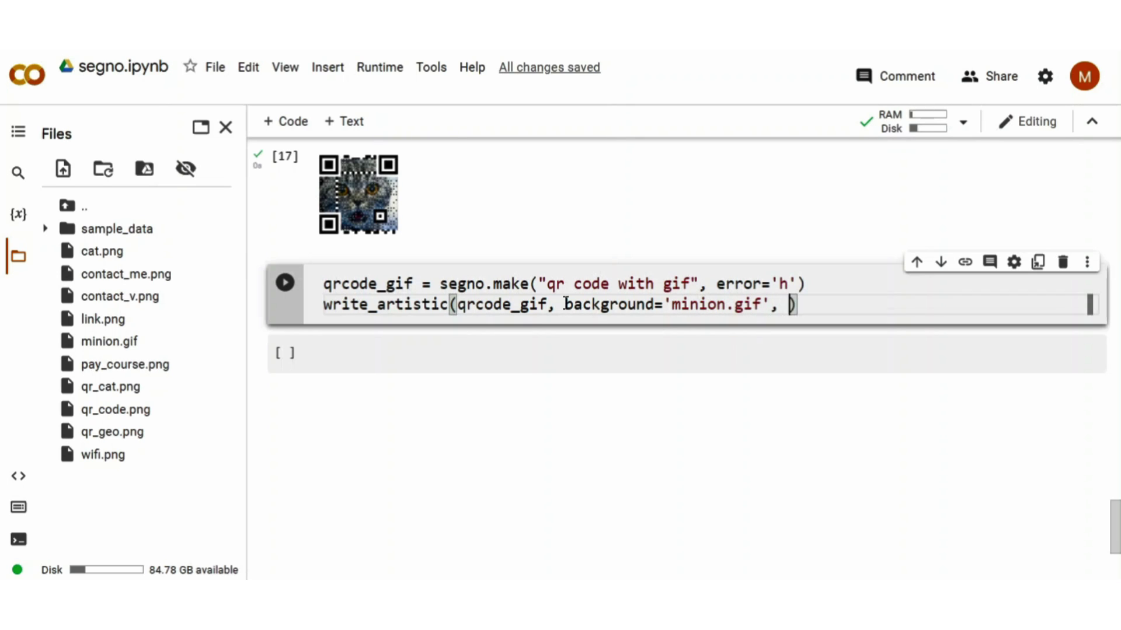
{"action": "type", "text": "target='q"}
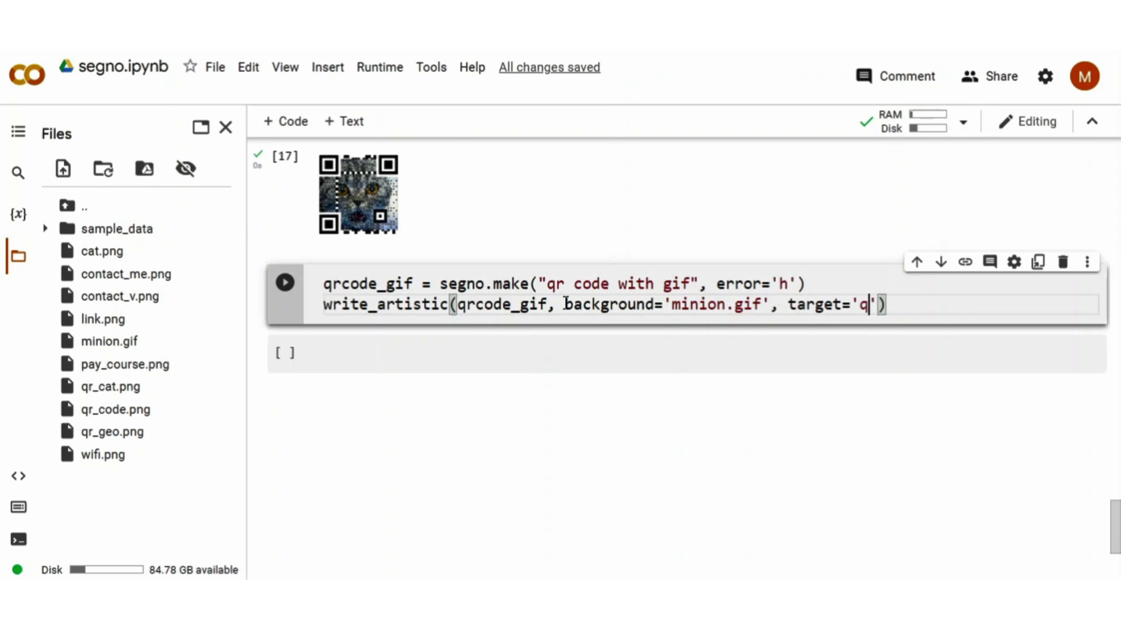
{"action": "type", "text": "r_minion.g"}
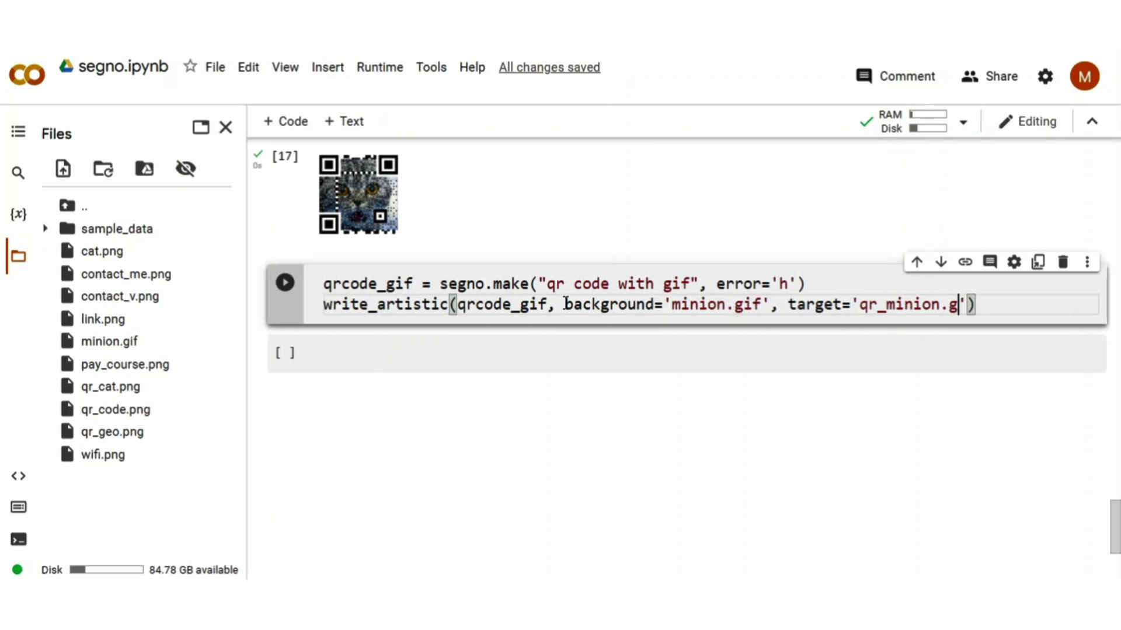
{"action": "type", "text": "if', sc"}
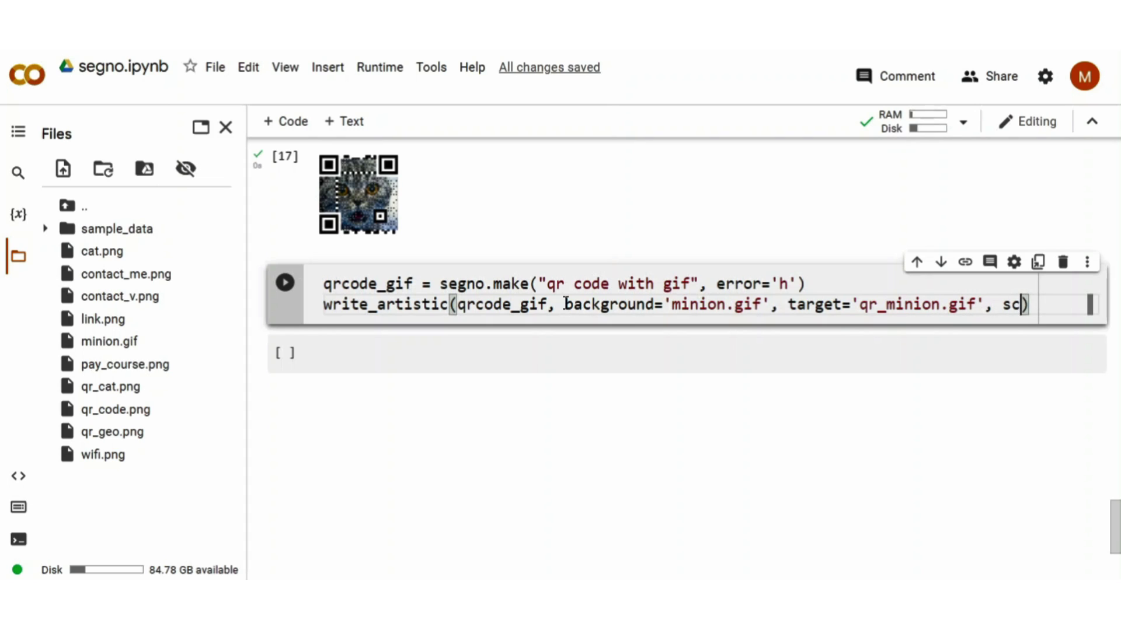
{"action": "type", "text": "ale=5"}
{"action": "key", "text": "ctrl+Return"}
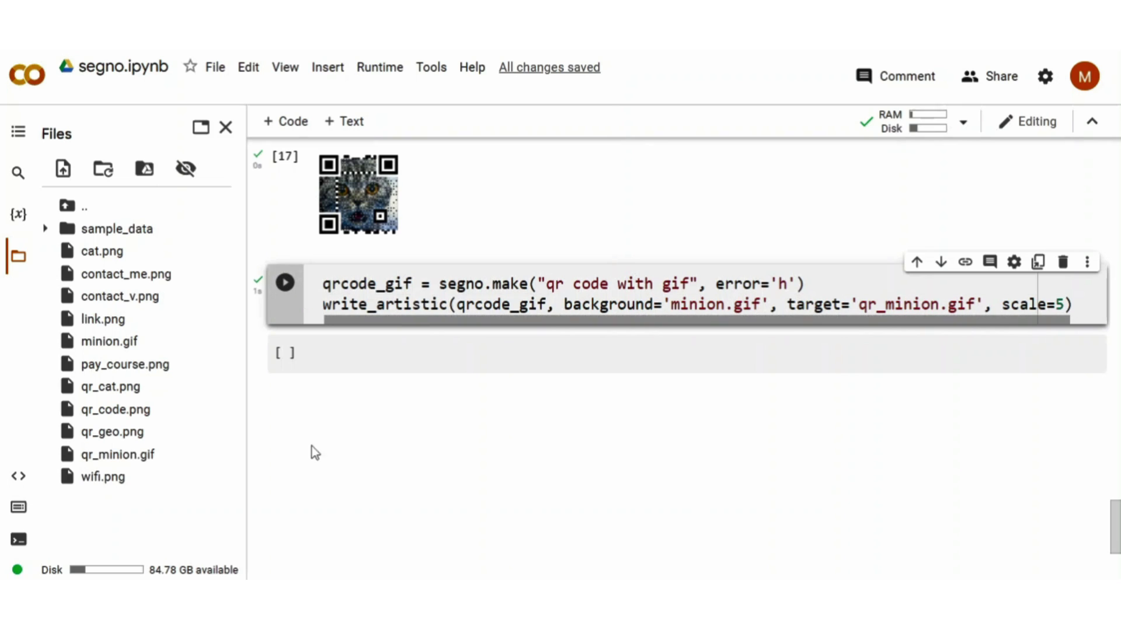
{"action": "double_click", "coordinate": [117, 454]}
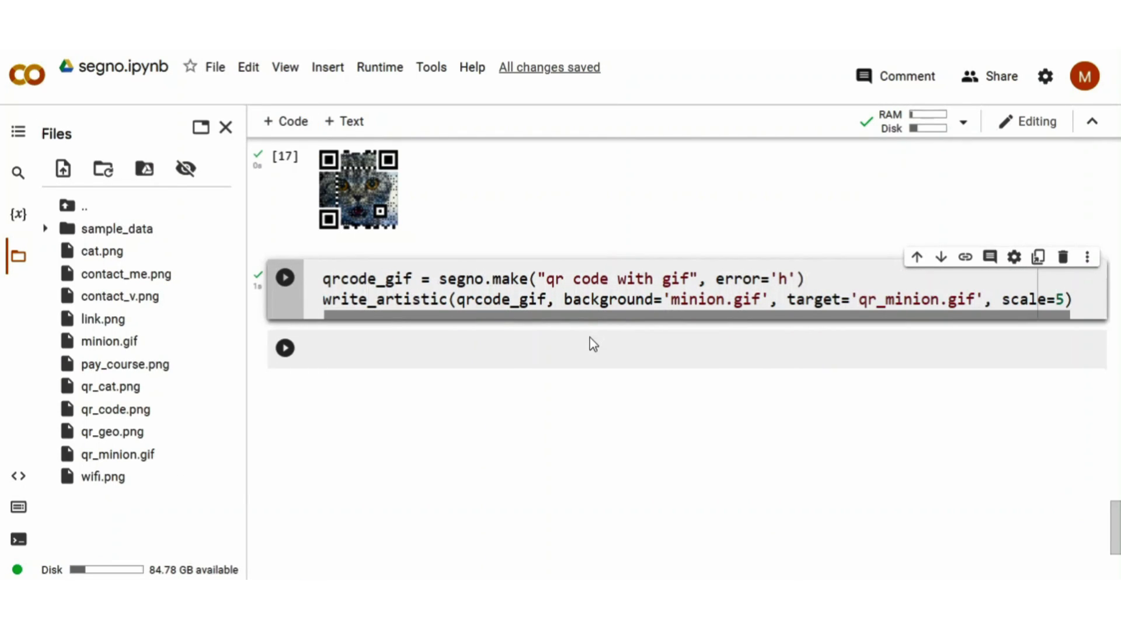
{"action": "scroll", "coordinate": [590, 337], "scroll_direction": "down", "scroll_amount": 1}
{"action": "scroll", "coordinate": [589, 337], "scroll_direction": "down", "scroll_amount": 1}
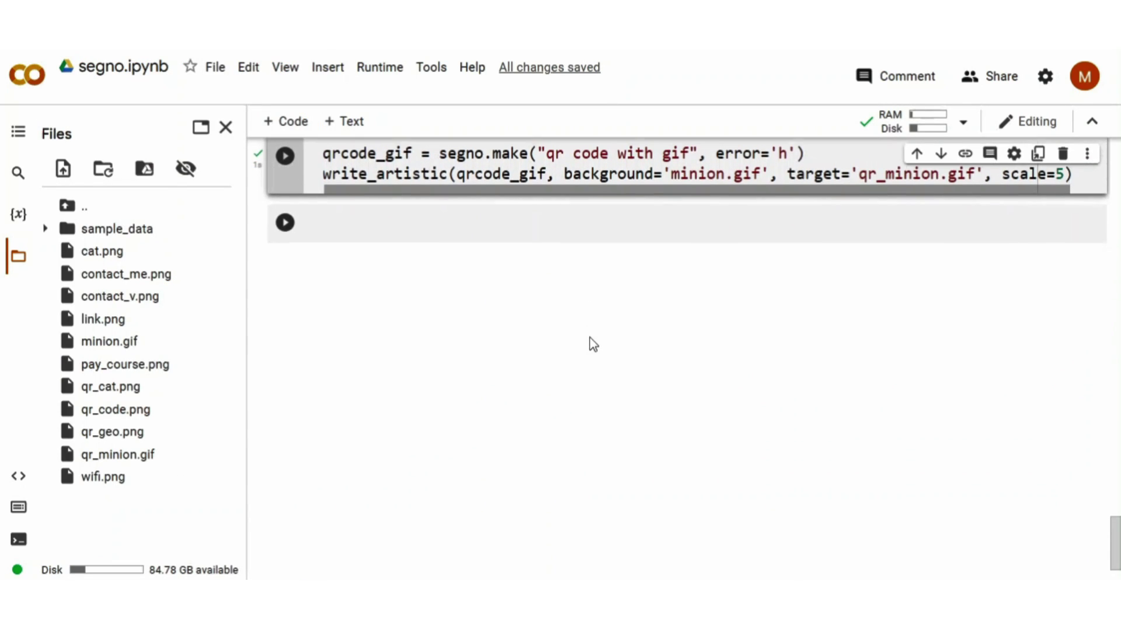
Step: Download the Giphy GIF and blend a 'qr with album gif' code into album.gif at scale 6
{"action": "left_click", "coordinate": [538, 230]}
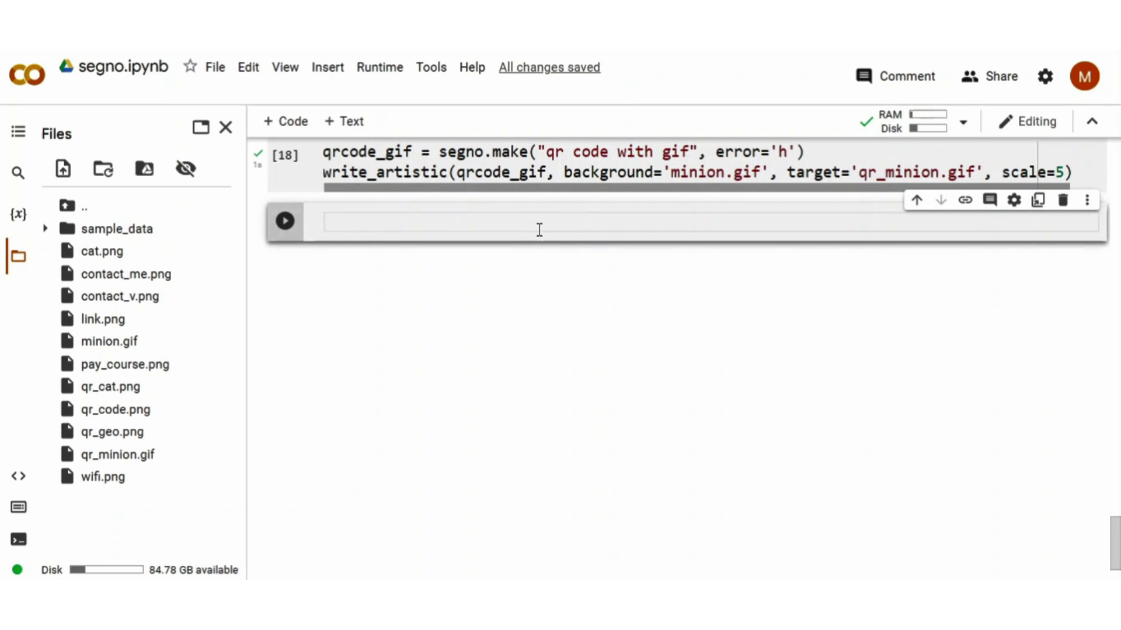
{"action": "type", "text": "from urlli"}
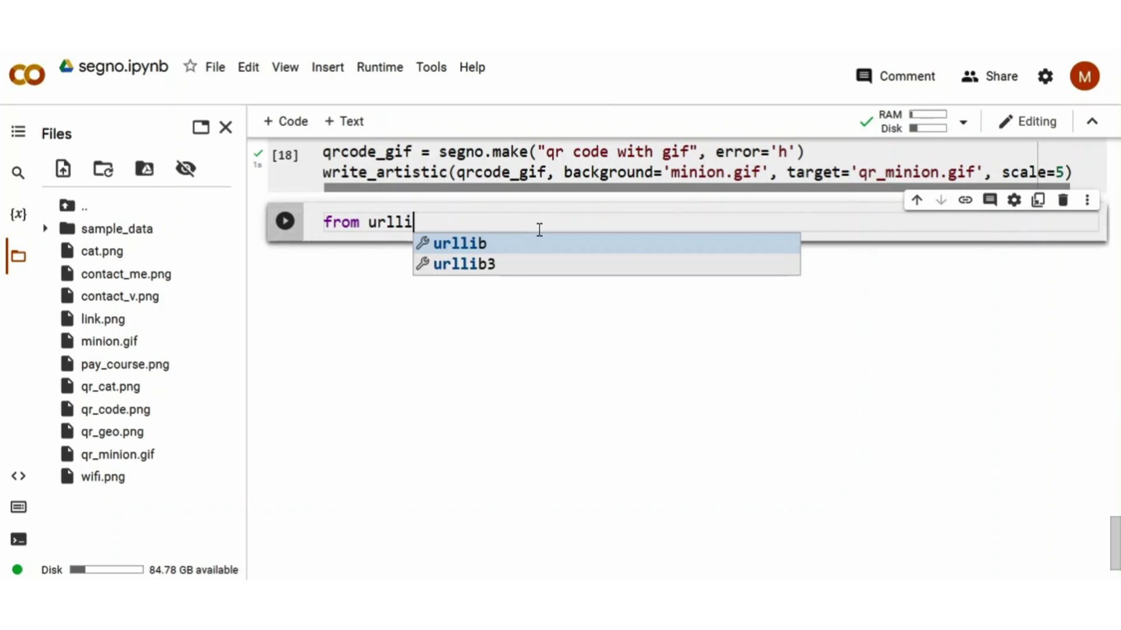
{"action": "type", "text": "b.request imp"}
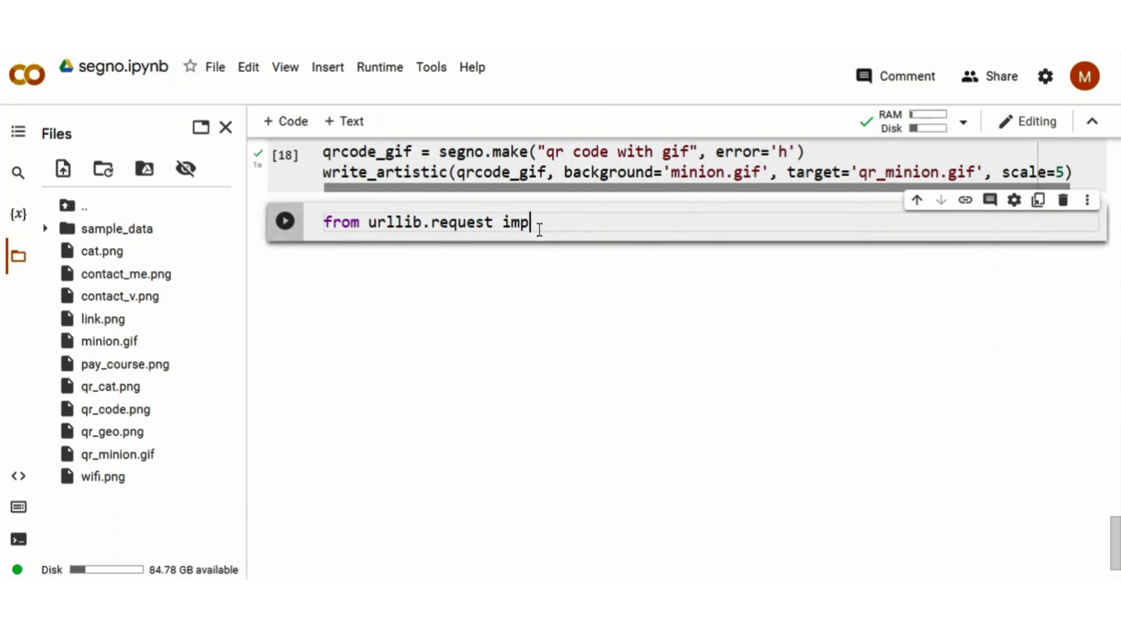
{"action": "type", "text": "ort urlopen"}
{"action": "key", "text": "Return"}
{"action": "key", "text": "Return"}
{"action": "type", "text": "u"}
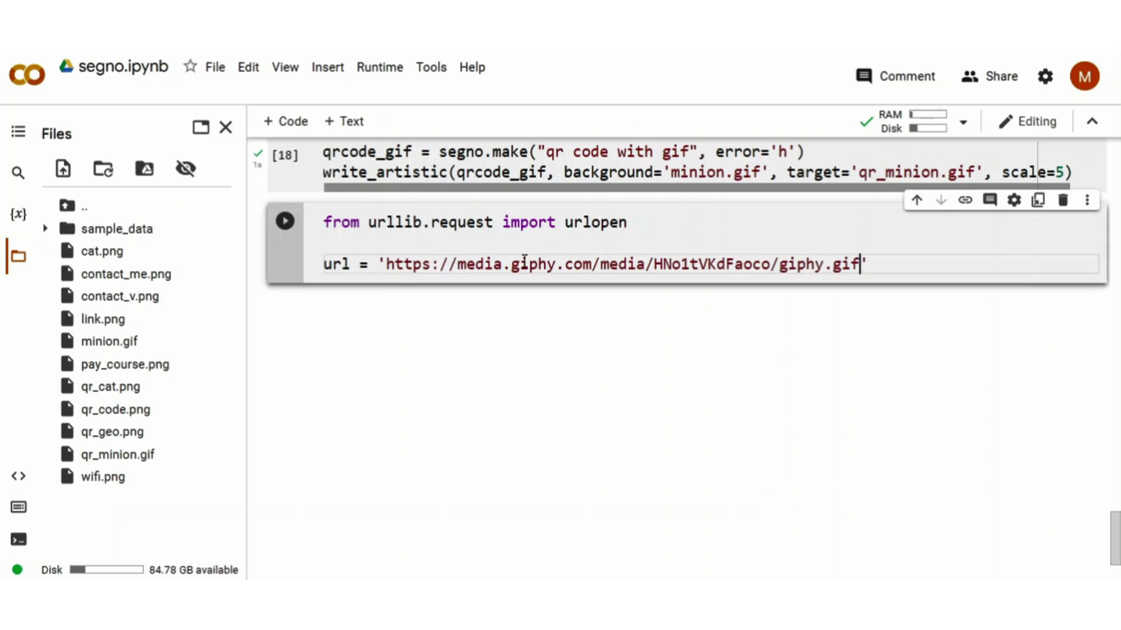
{"action": "key", "text": "End"}
{"action": "key", "text": "Return"}
{"action": "type", "text": "bg"}
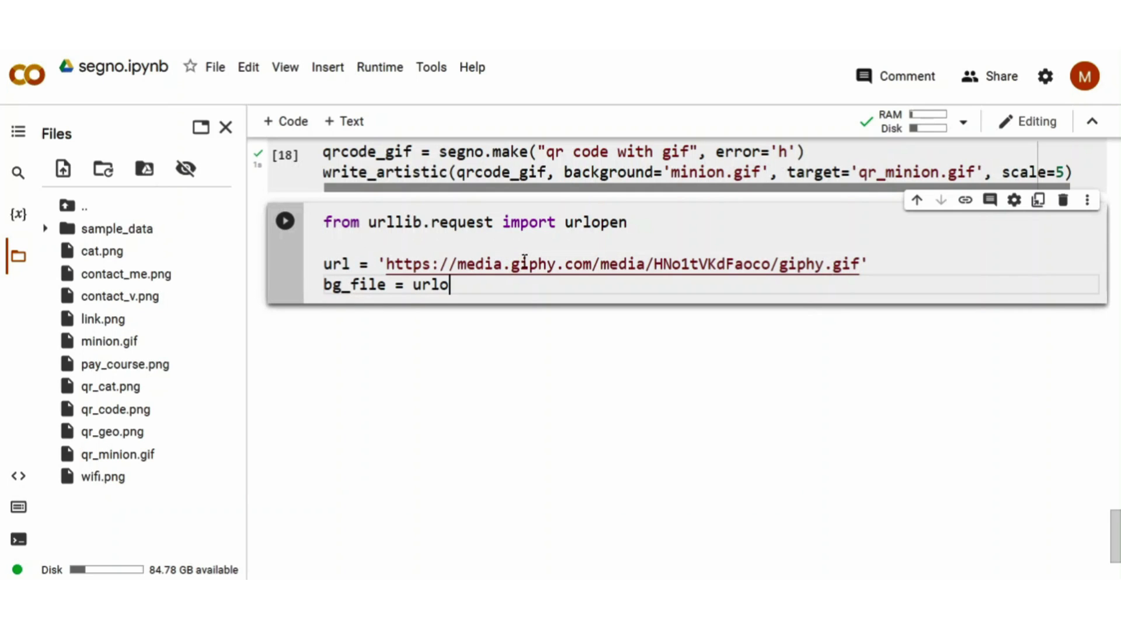
{"action": "type", "text": "pen(url)"}
{"action": "key", "text": "Return"}
{"action": "key", "text": "Return"}
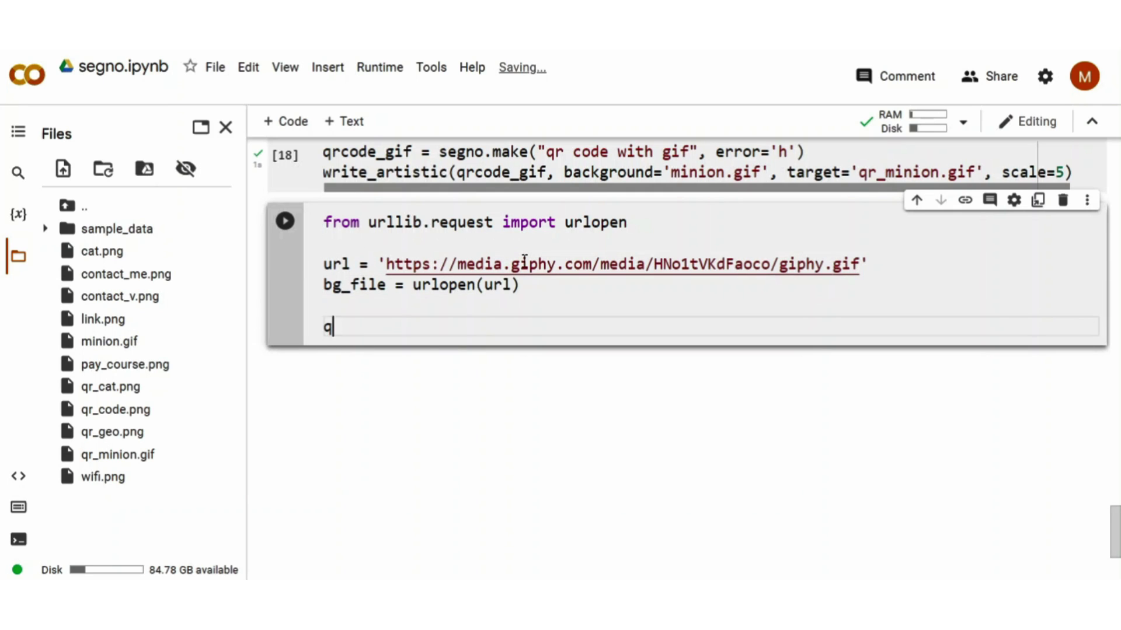
{"action": "type", "text": "r_url = segno.make('qr"}
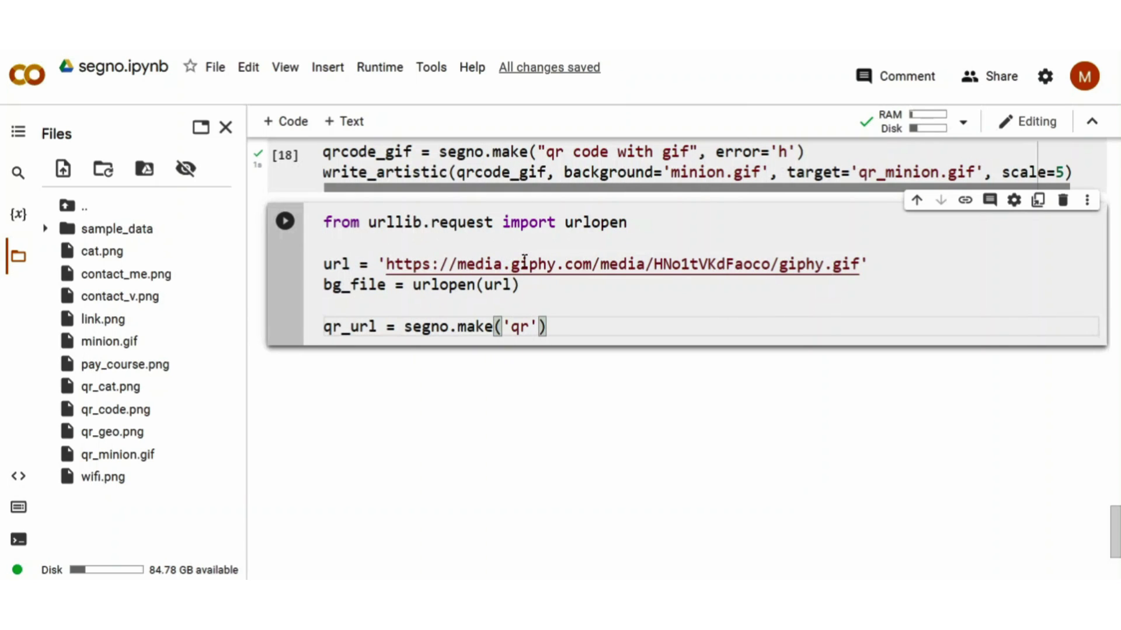
{"action": "type", "text": " with album gif', e"}
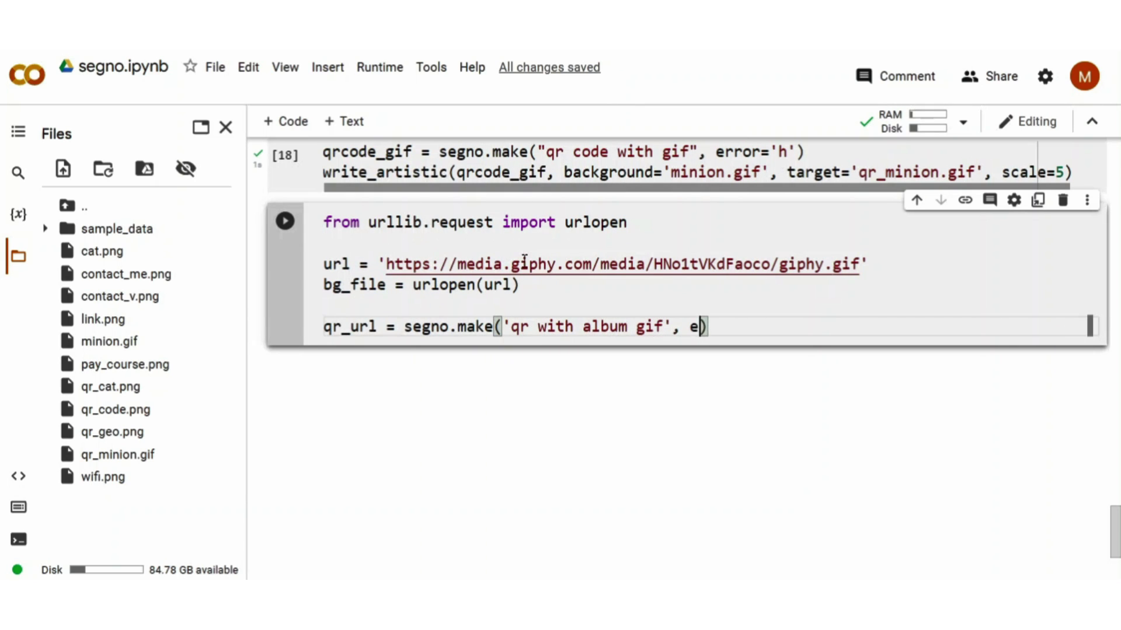
{"action": "type", "text": "rror='h'"}
{"action": "key", "text": "End"}
{"action": "key", "text": "Return"}
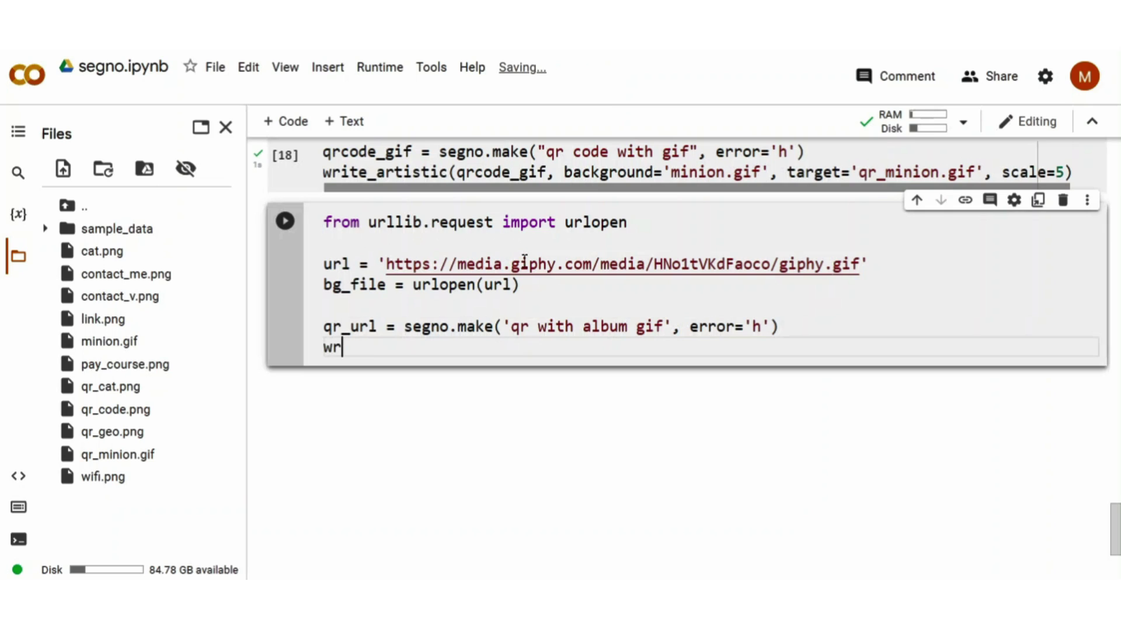
{"action": "type", "text": "ite_artistic(qr"}
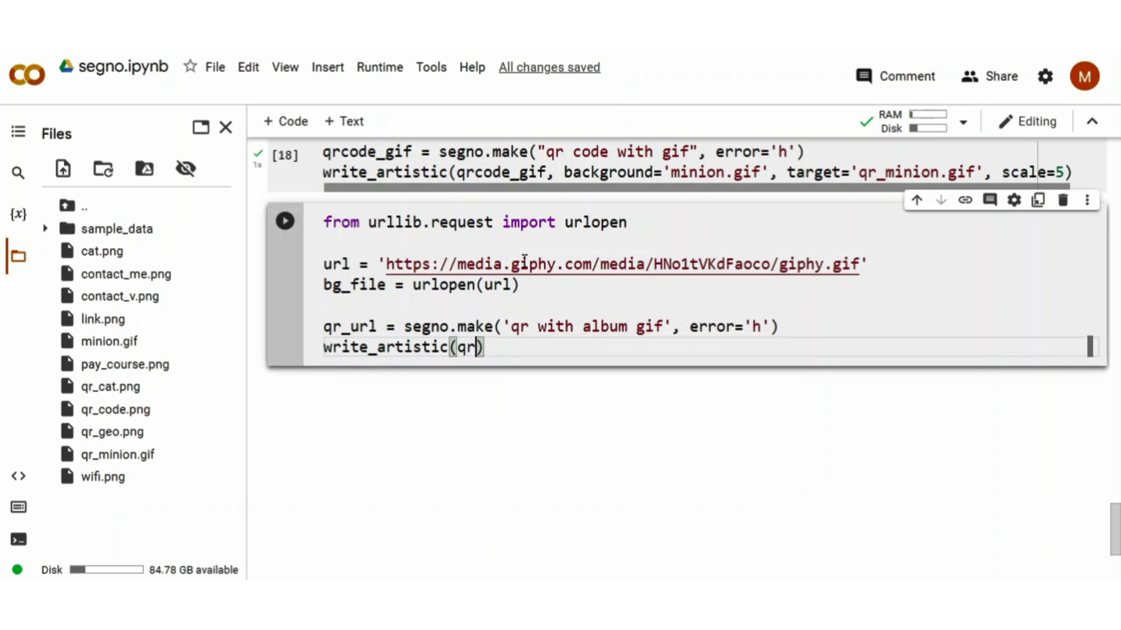
{"action": "type", "text": "_url, back"}
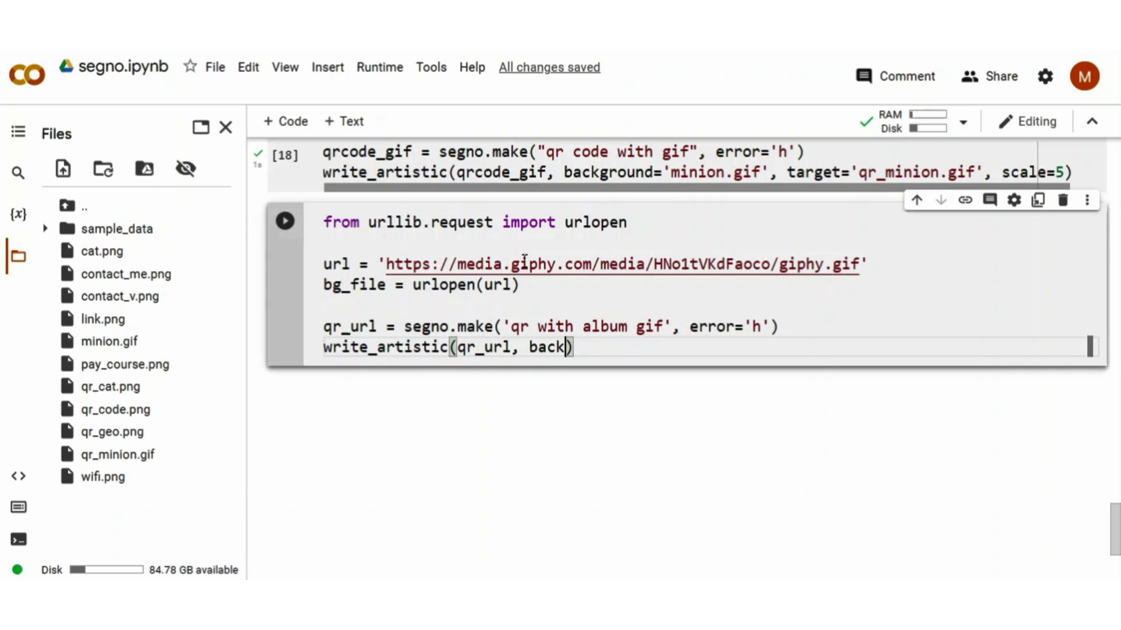
{"action": "type", "text": "gro"}
{"action": "type", "text": "und=bg"}
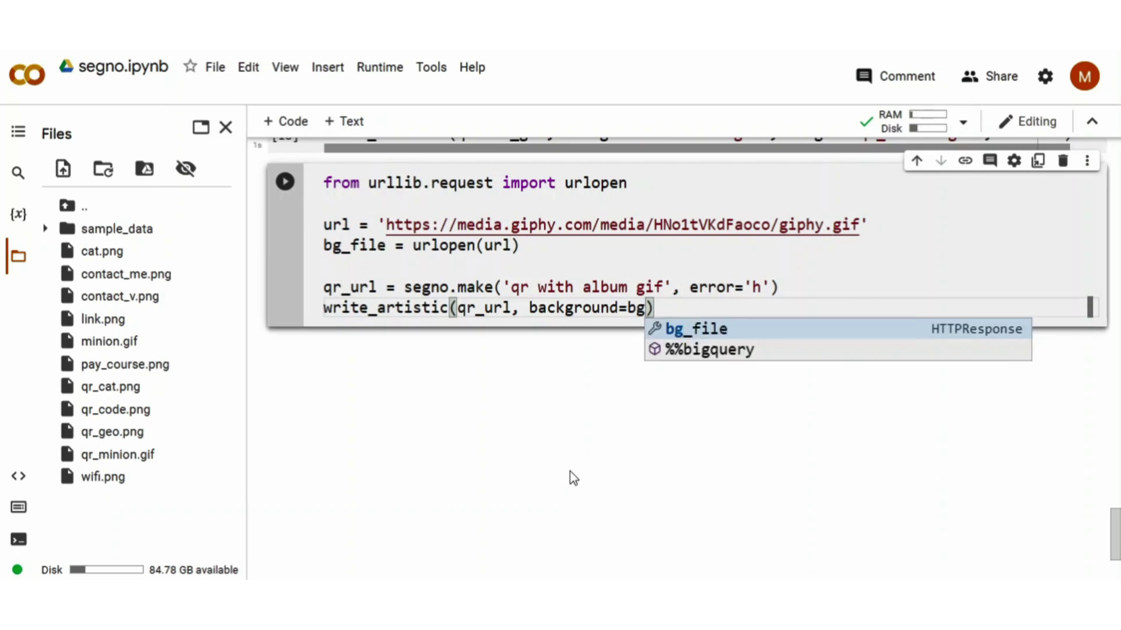
{"action": "type", "text": "_file, ta"}
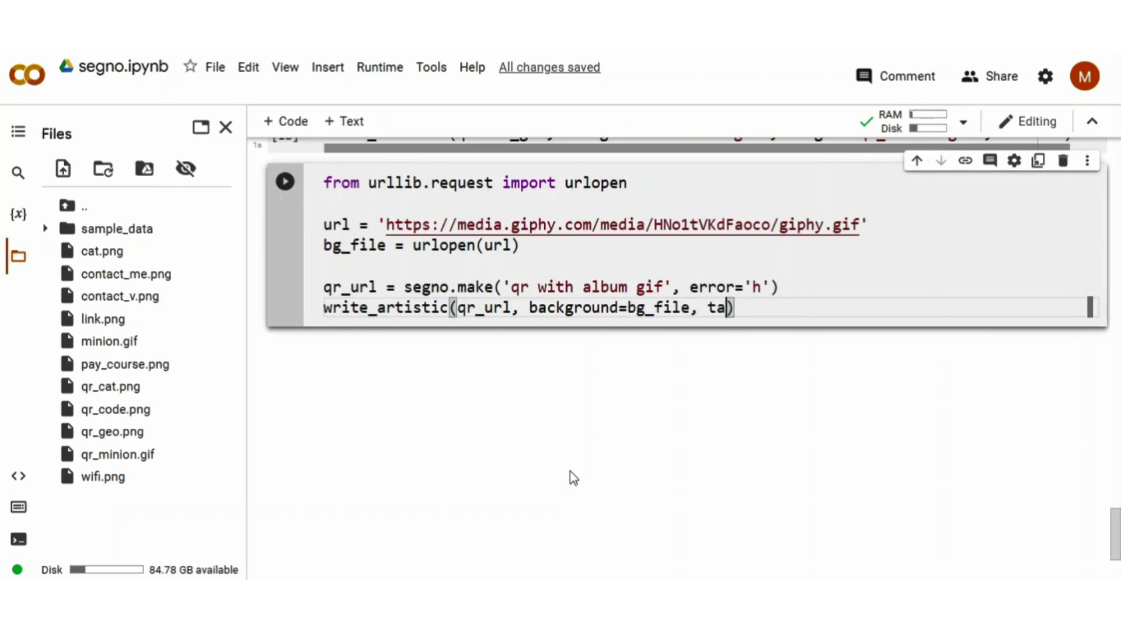
{"action": "type", "text": "rget='album.gif'"}
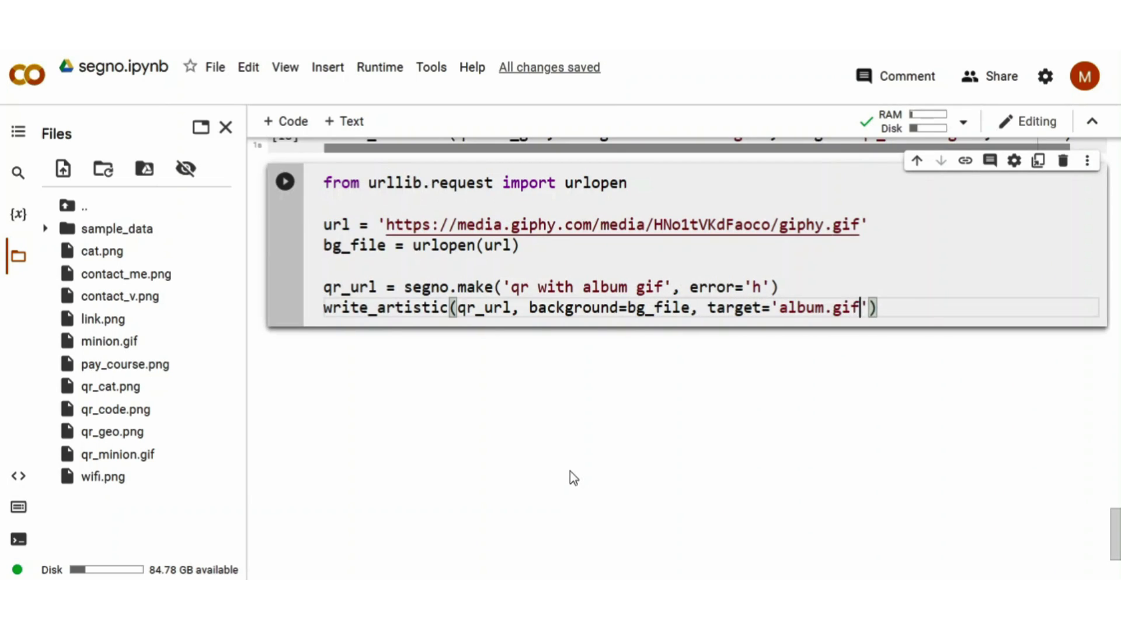
{"action": "type", "text": ", scale=6"}
{"action": "key", "text": "ctrl+Return"}
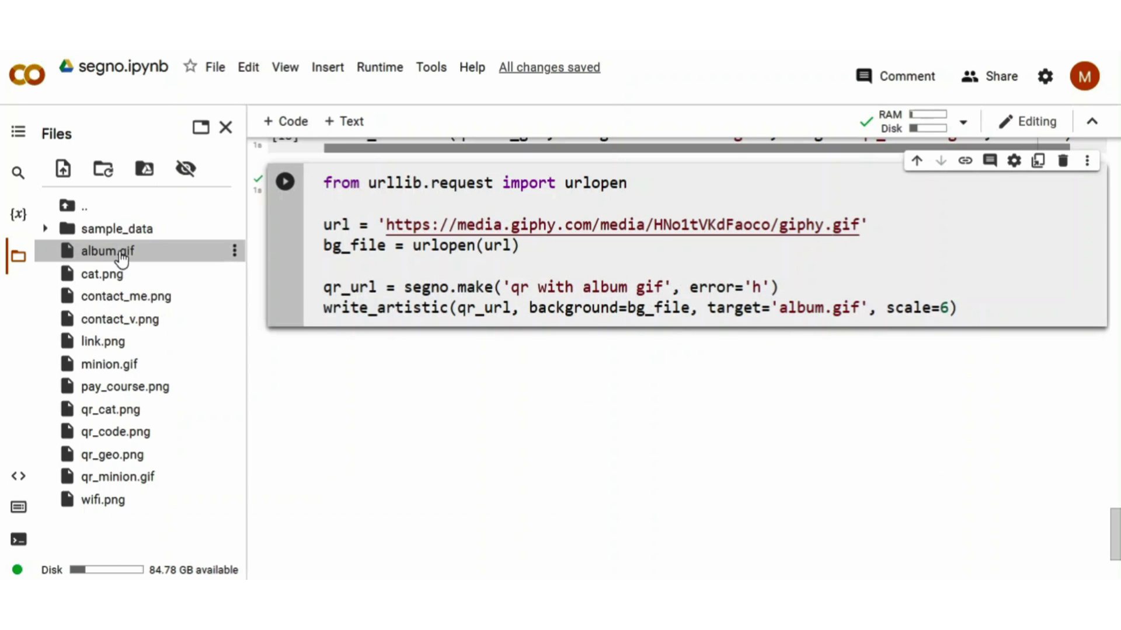
{"action": "double_click", "coordinate": [107, 251]}
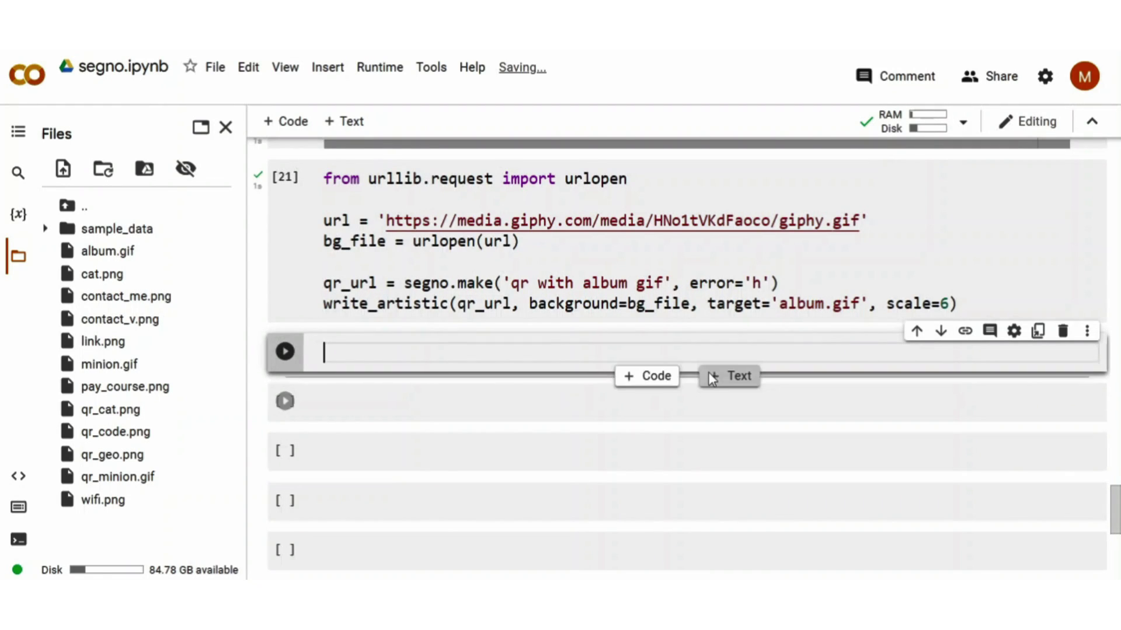
{"action": "scroll", "coordinate": [708, 373], "scroll_direction": "down", "scroll_amount": 2}
{"action": "scroll", "coordinate": [709, 373], "scroll_direction": "down", "scroll_amount": 1}
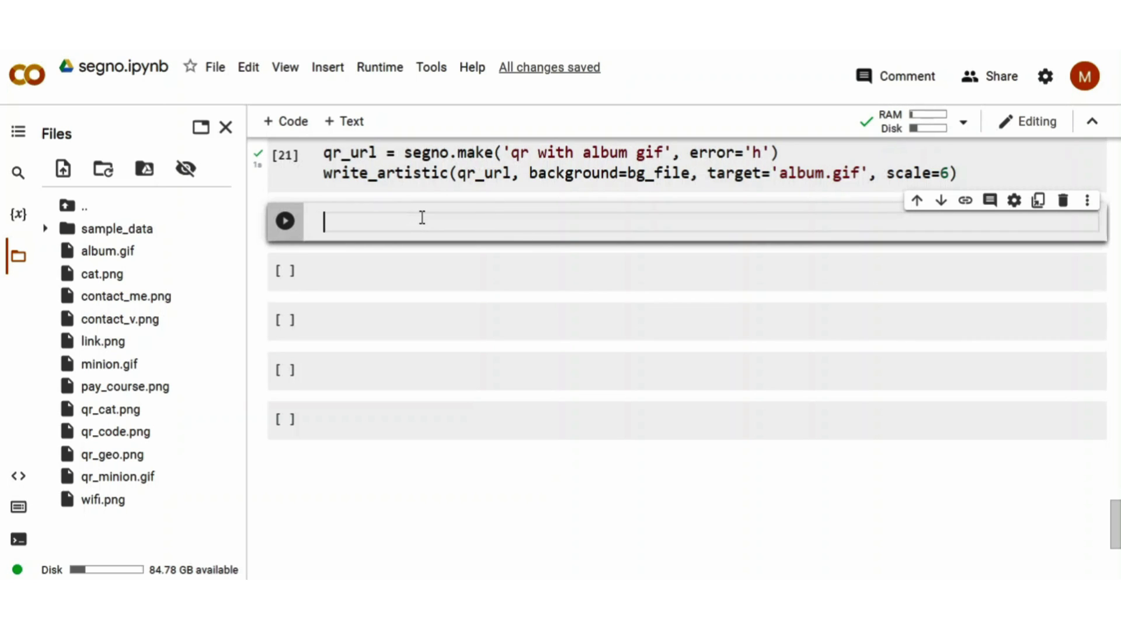
{"action": "scroll", "coordinate": [421, 217], "scroll_direction": "up", "scroll_amount": 4}
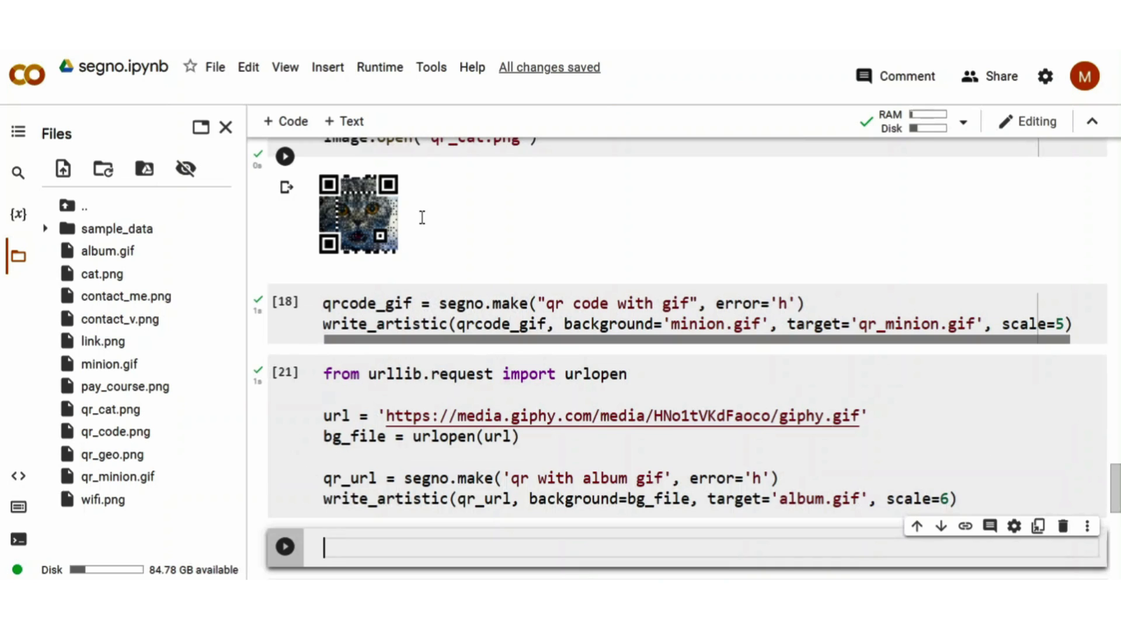
{"action": "scroll", "coordinate": [422, 218], "scroll_direction": "up", "scroll_amount": 8}
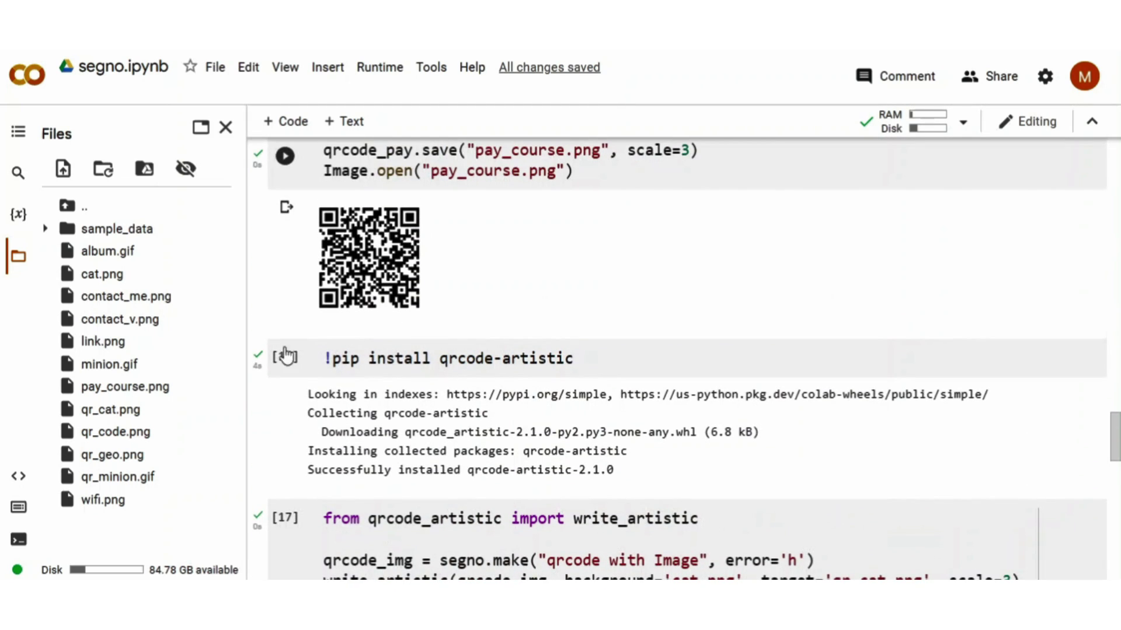
{"action": "mouse_move", "coordinate": [421, 358]}
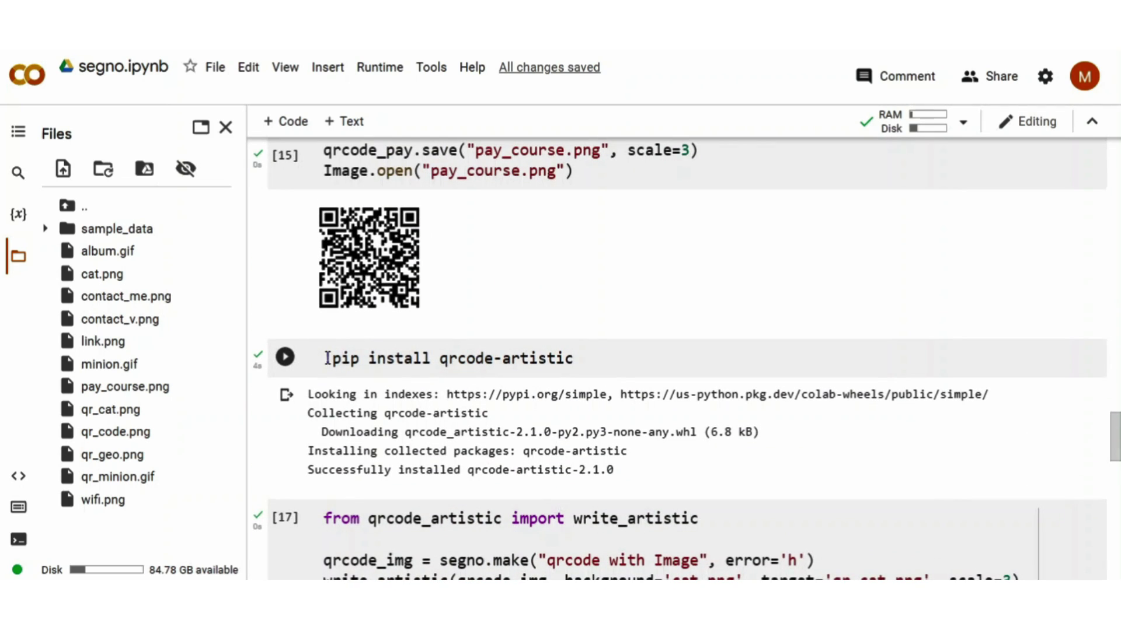
Step: Select the pip install line to copy its '!' shell prefix
{"action": "triple_click", "coordinate": [350, 357]}
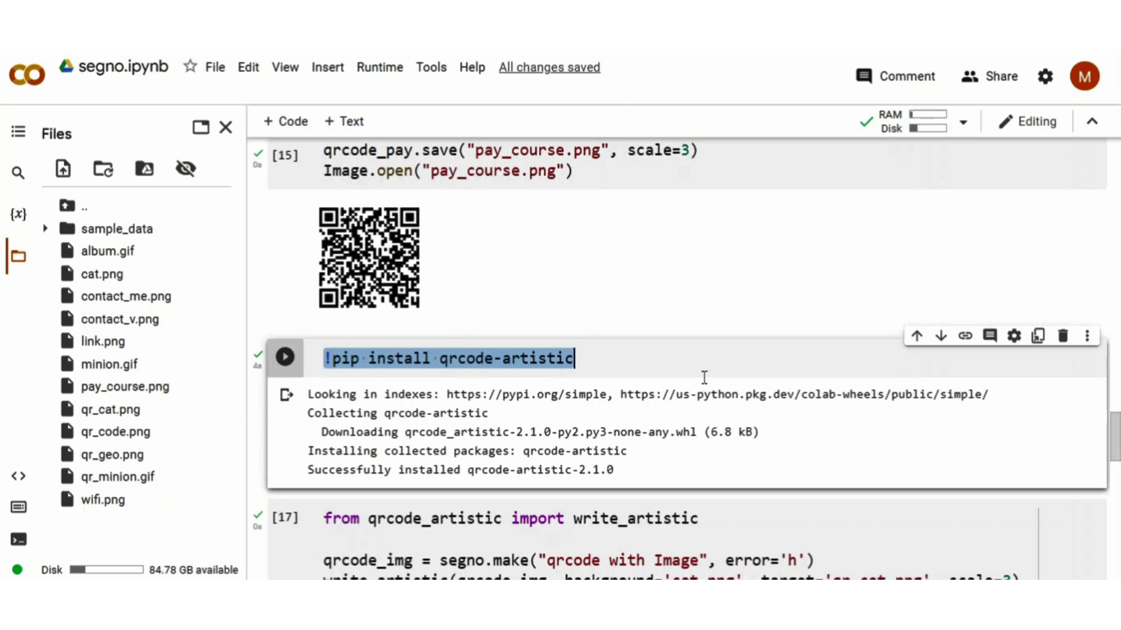
{"action": "scroll", "coordinate": [702, 379], "scroll_direction": "down", "scroll_amount": 10}
Step: Run !segno --output=cli.png "qr code generated from cli" and preview cli.png
{"action": "left_click", "coordinate": [709, 356]}
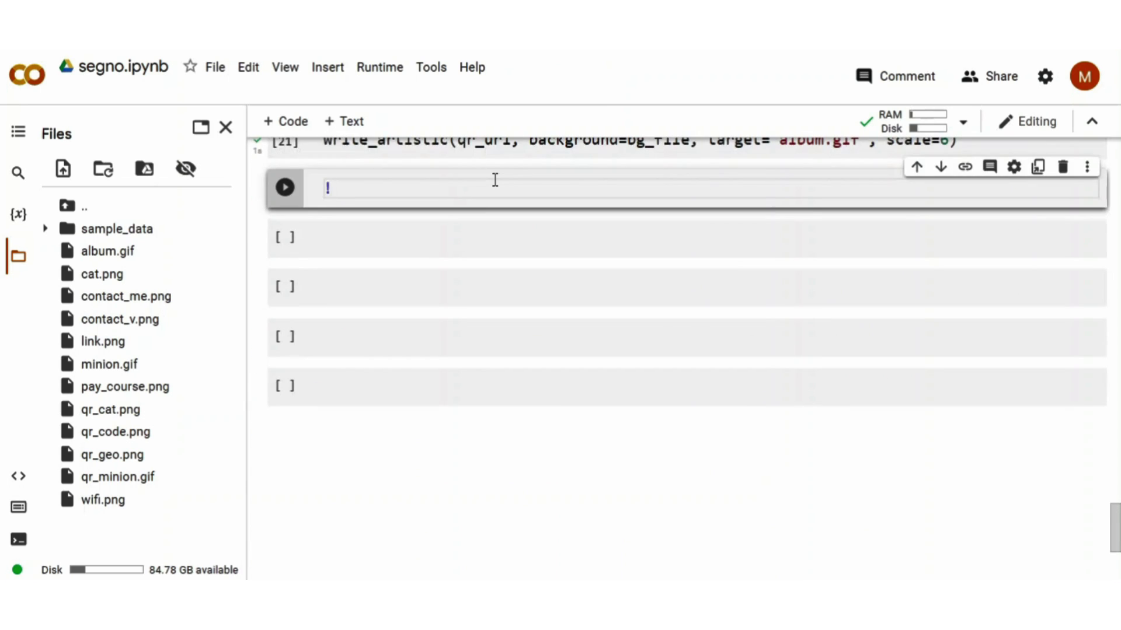
{"action": "type", "text": "segno --"}
{"action": "type", "text": "output="}
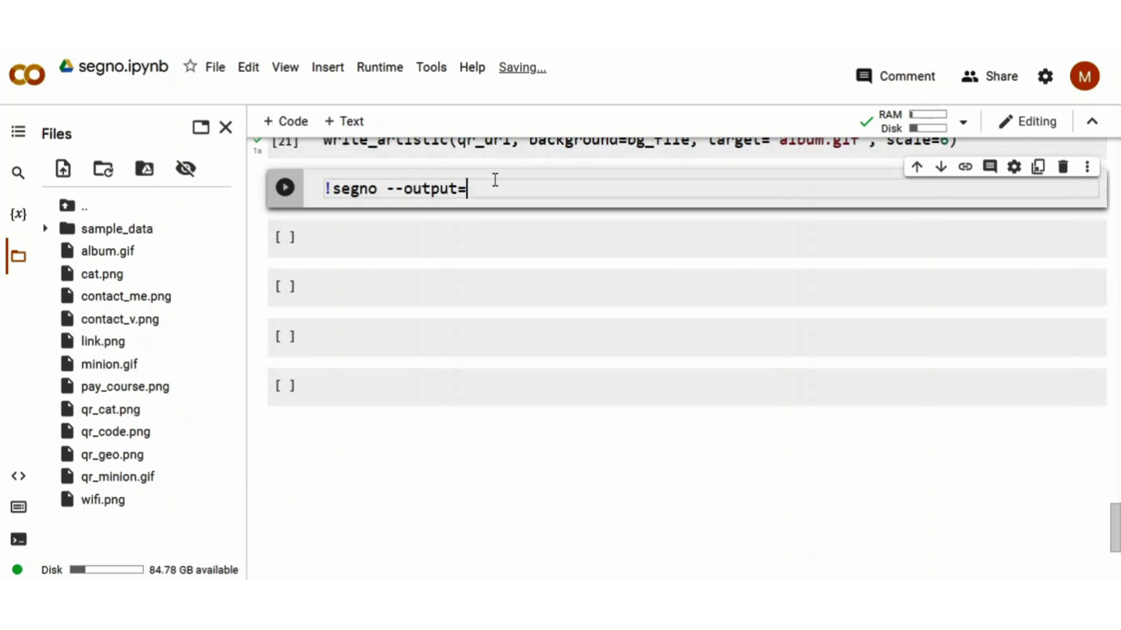
{"action": "type", "text": "cli."}
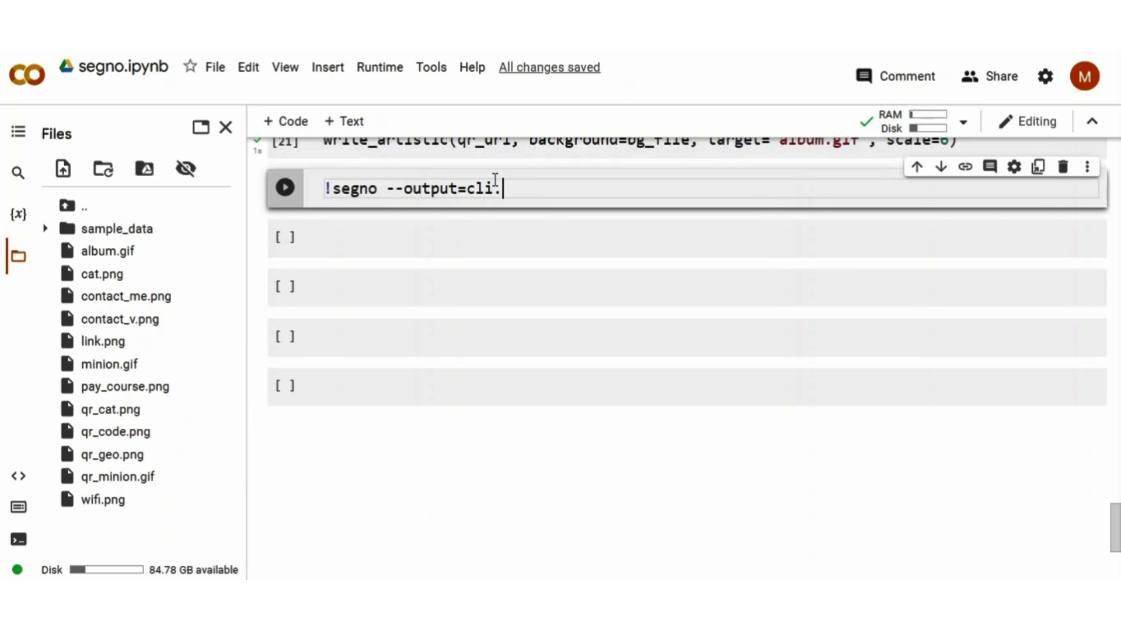
{"action": "type", "text": "png \"qr"}
{"action": "type", "text": " code gener"}
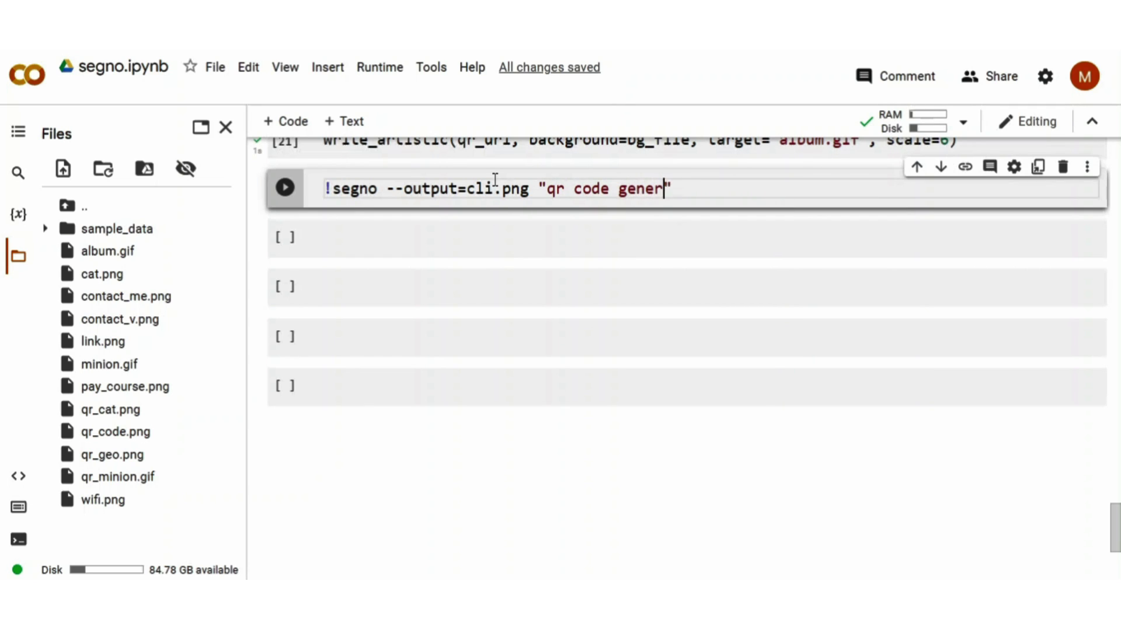
{"action": "type", "text": "ated from cl"}
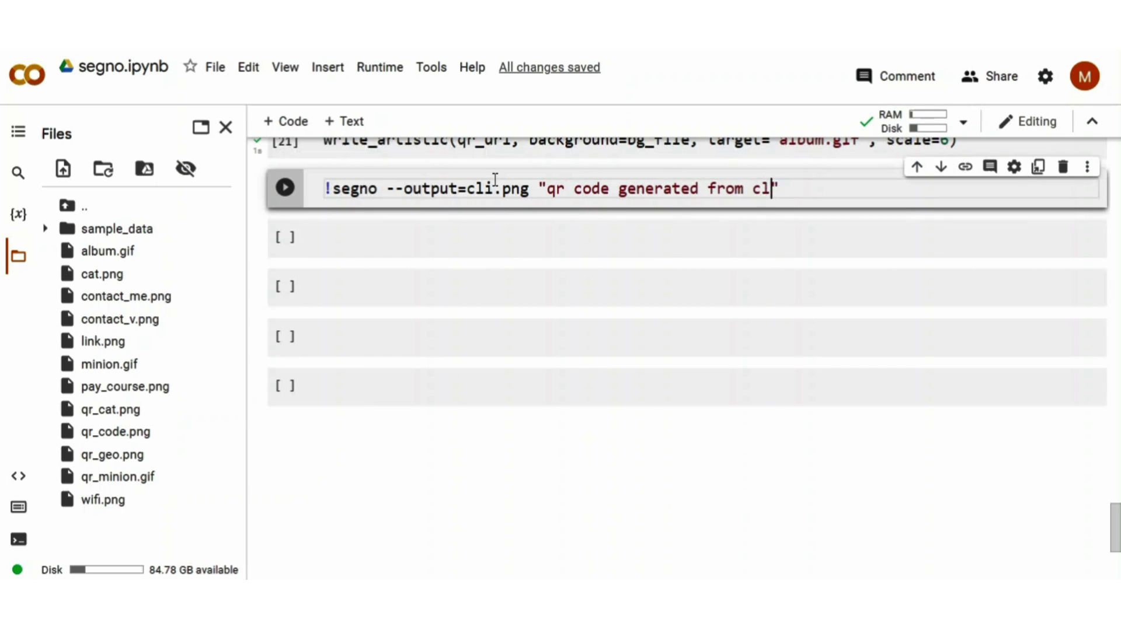
{"action": "type", "text": "i"}
{"action": "key", "text": "ctrl+Return"}
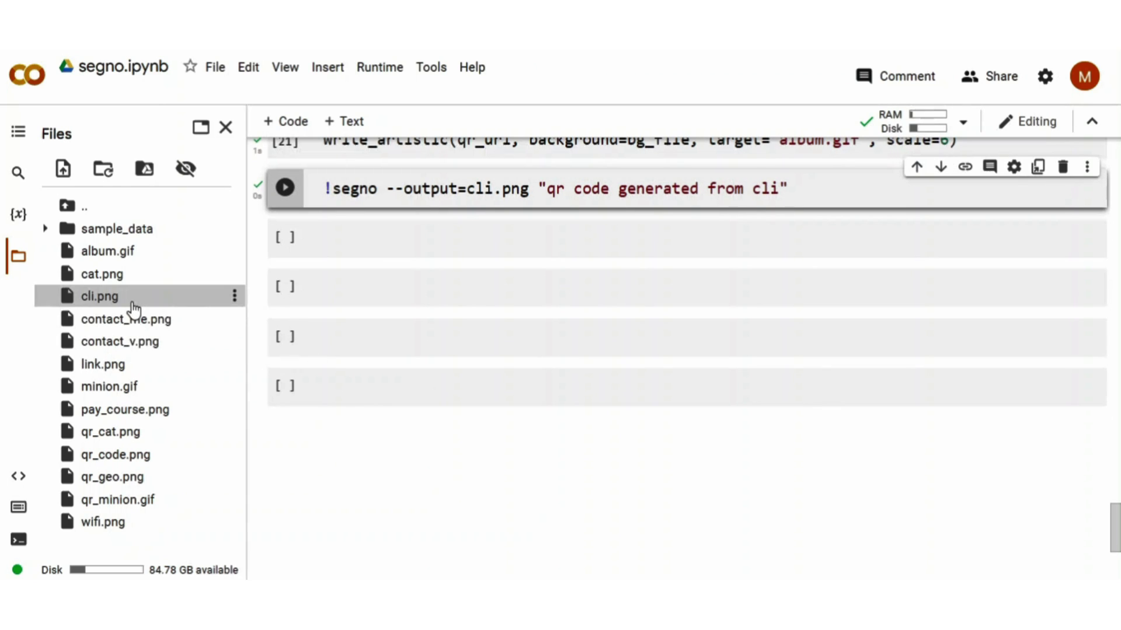
{"action": "double_click", "coordinate": [100, 297]}
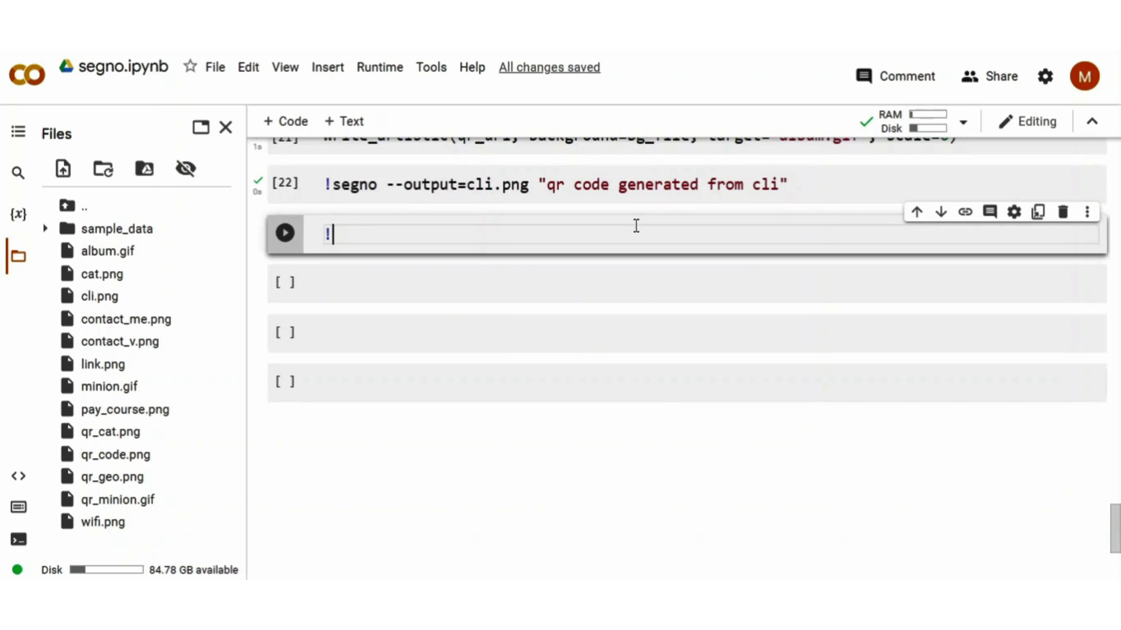
{"action": "type", "text": "se"}
{"action": "type", "text": "gno --scal"}
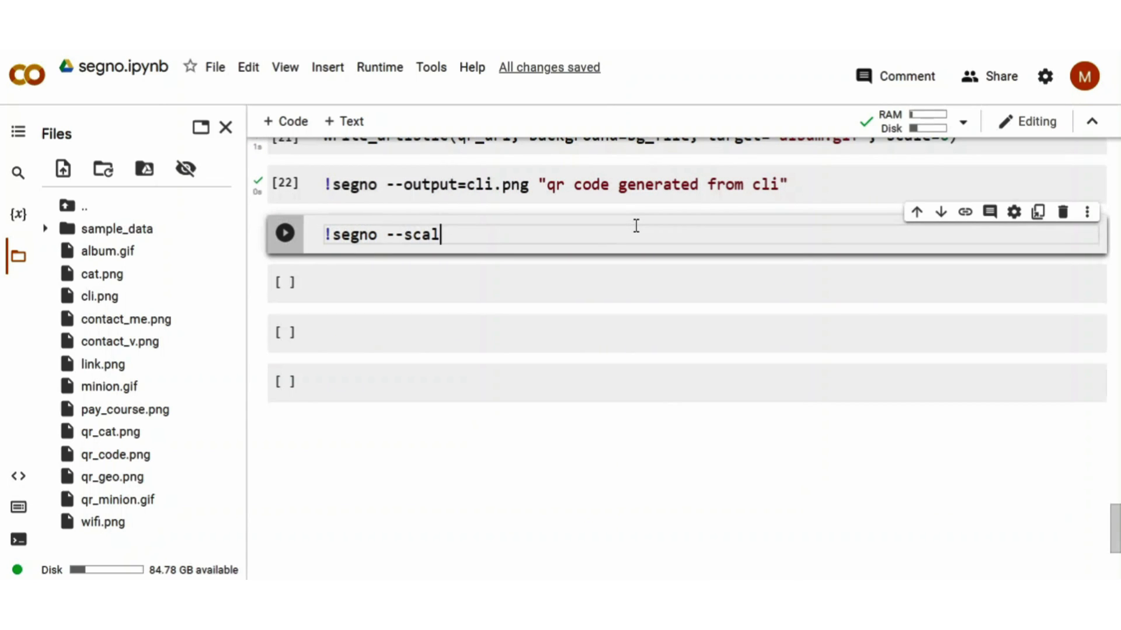
{"action": "type", "text": "e=6 --o=cli_sc"}
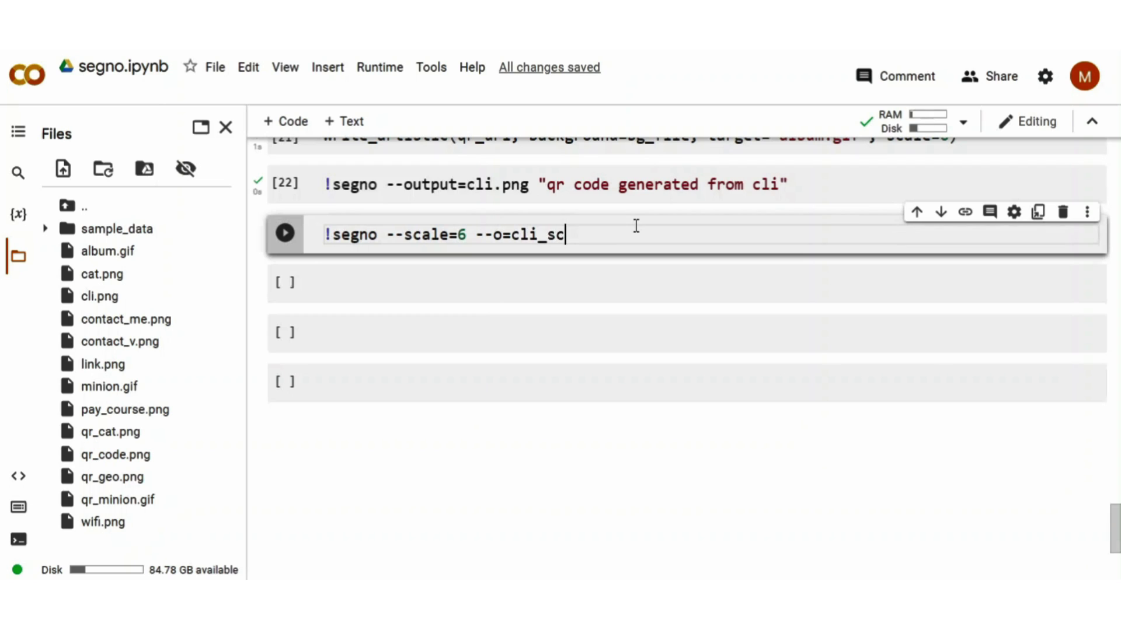
{"action": "type", "text": "l.png \"qr code usi"}
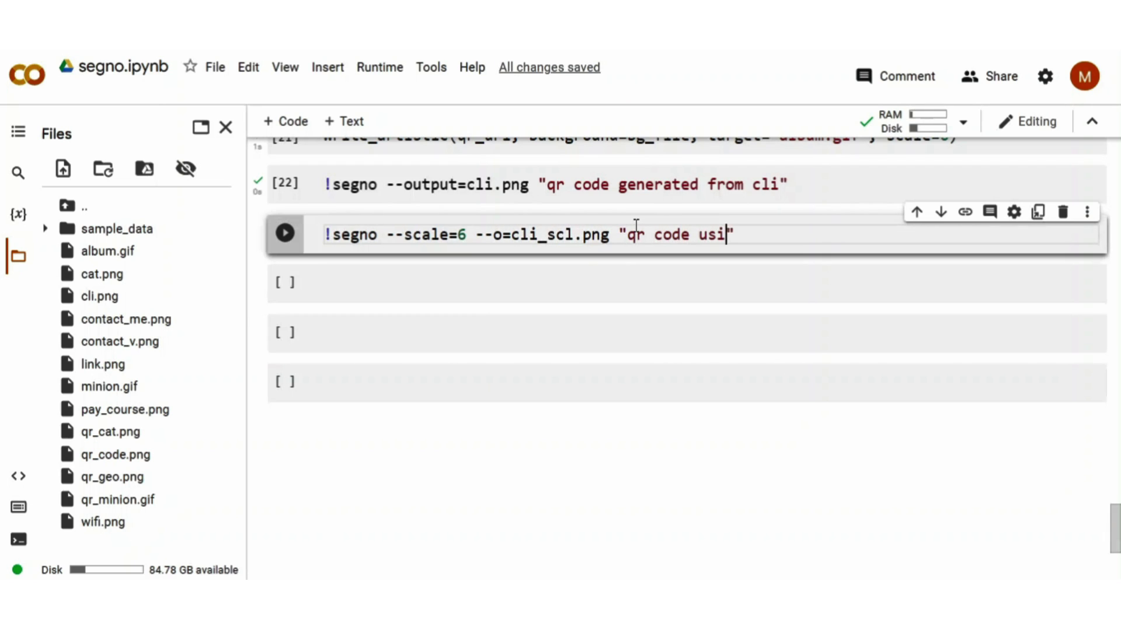
{"action": "type", "text": "ng cli with scale"}
Step: Run the segno --scale=6 command to create cli_scl.png, then preview the image
{"action": "key", "text": "End"}
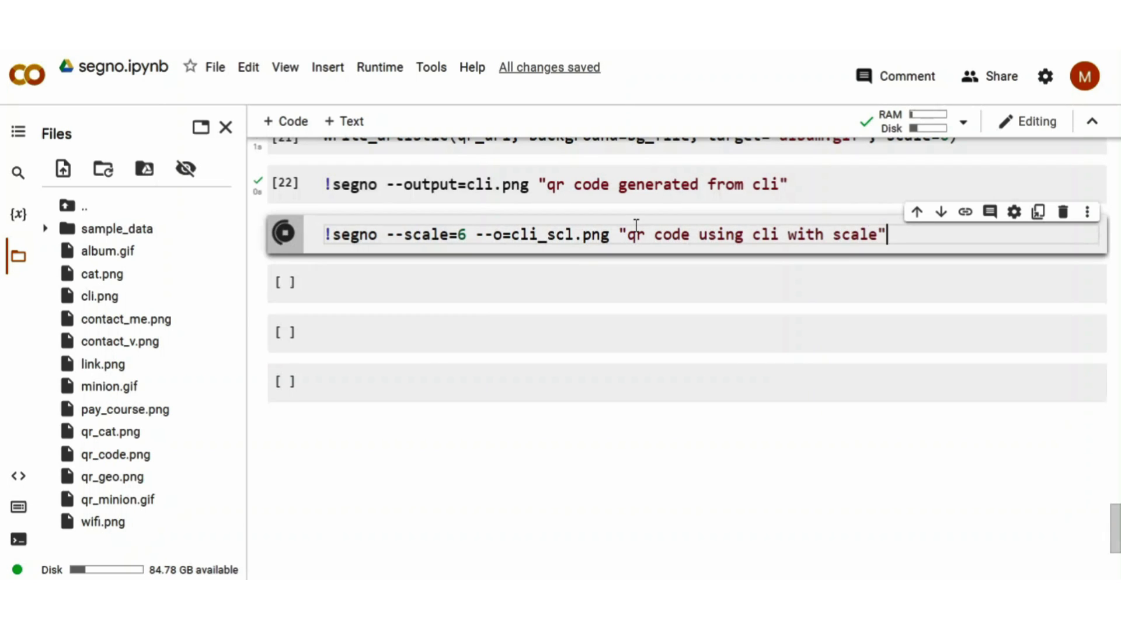
{"action": "double_click", "coordinate": [111, 319]}
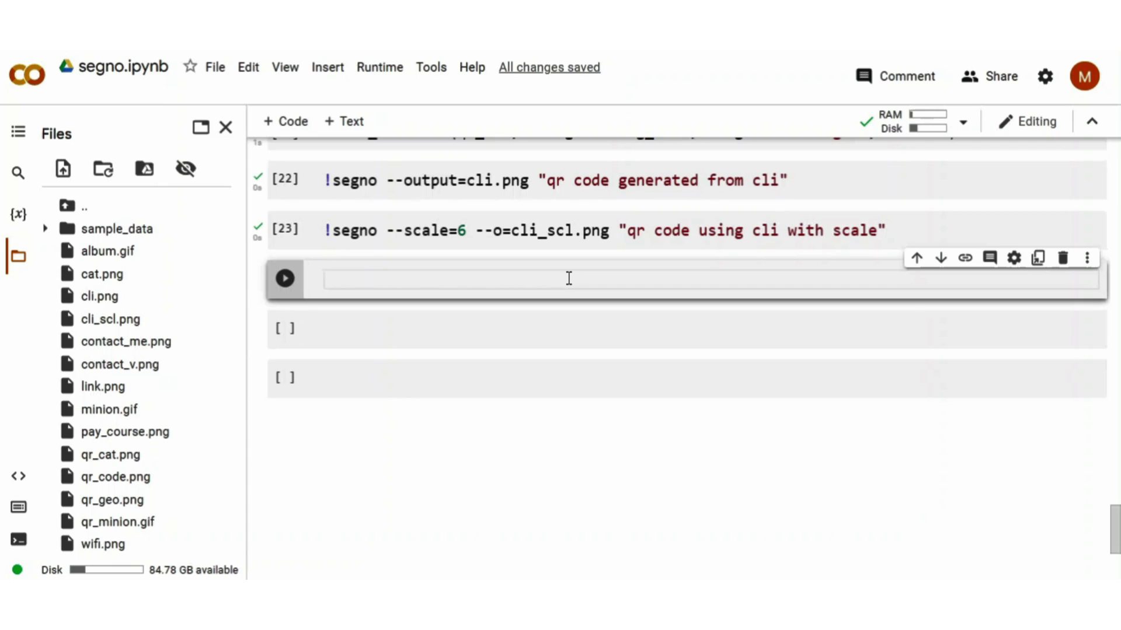
{"action": "type", "text": "!segn"}
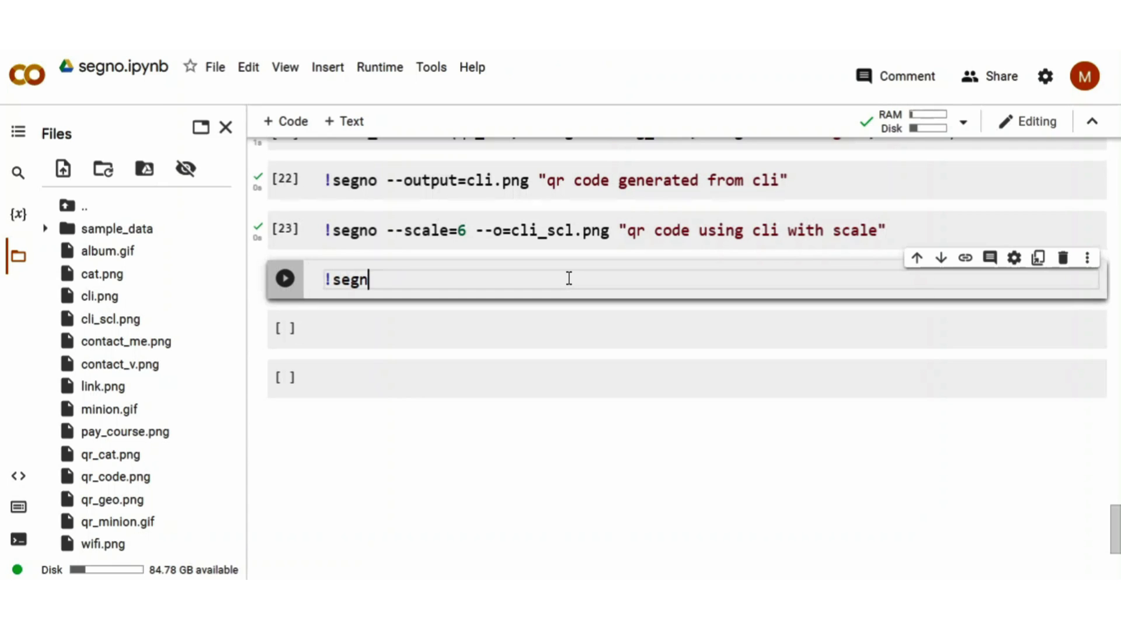
{"action": "type", "text": "o -"}
{"action": "type", "text": "-da"}
{"action": "type", "text": "rk=darkblue --"}
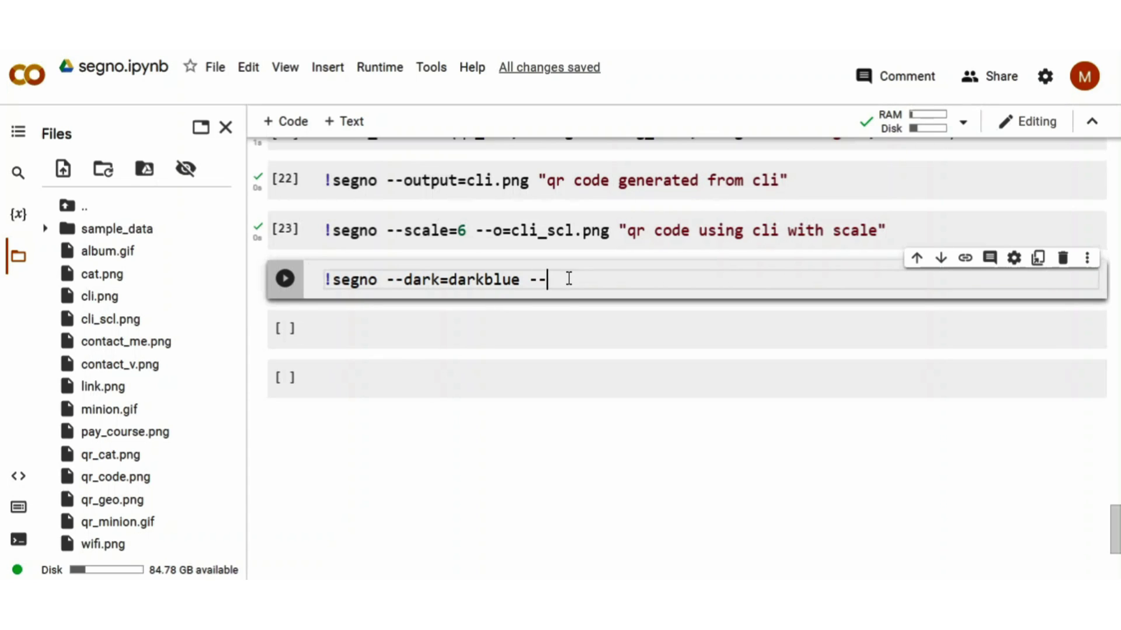
{"action": "type", "text": "light=yellow --s"}
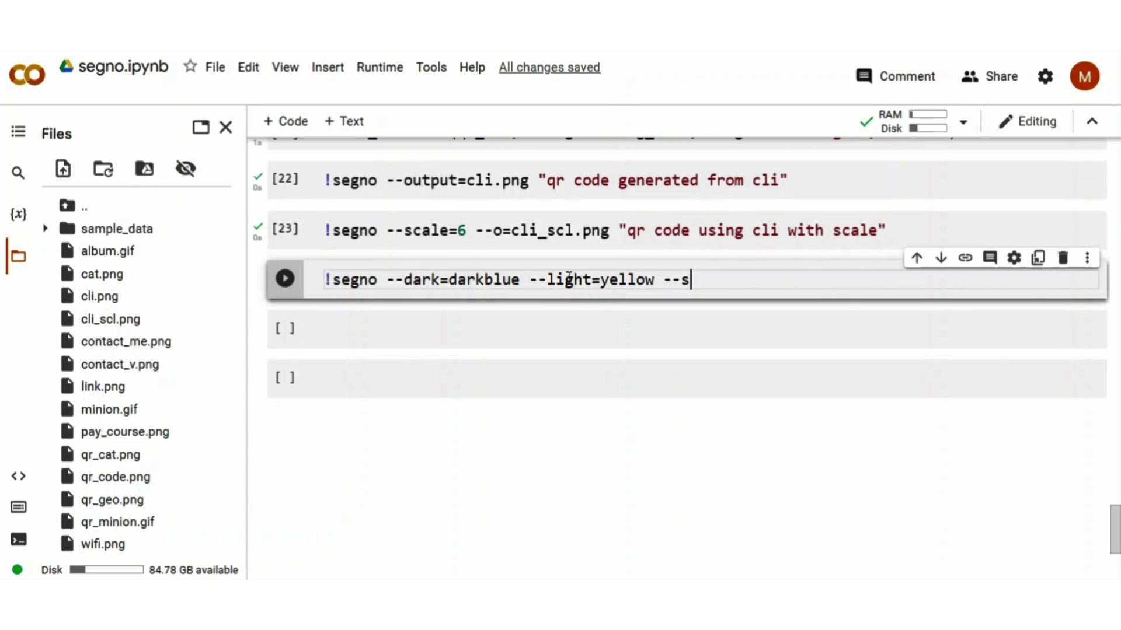
{"action": "type", "text": "cale 4 --o=cli_color.png \"cli qr code with "}
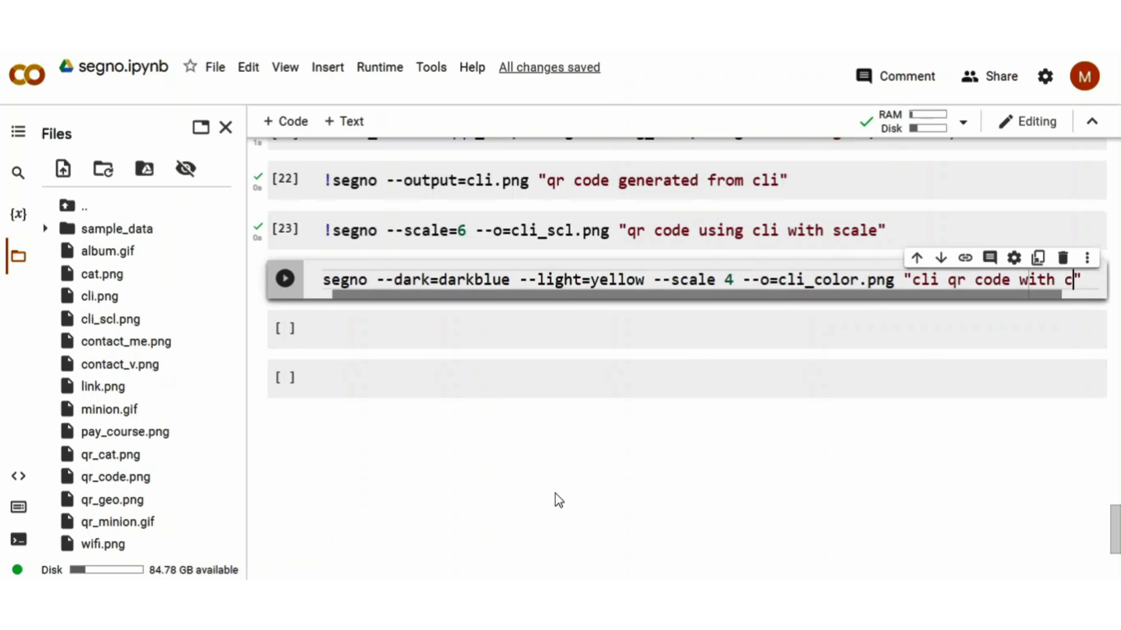
{"action": "type", "text": "color\""}
Step: Generate cli_color.png as a dark blue on yellow scale-4 QR code and display it in the cell
{"action": "key", "text": "Return"}
{"action": "type", "text": "Im"}
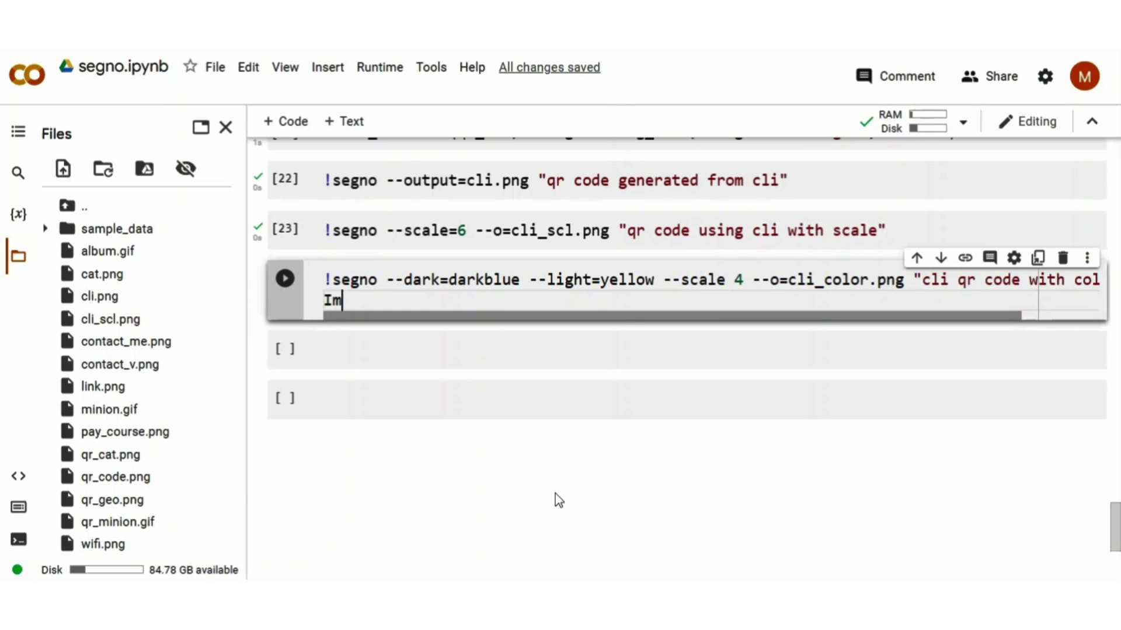
{"action": "type", "text": "age.open('cli_color.')pn"}
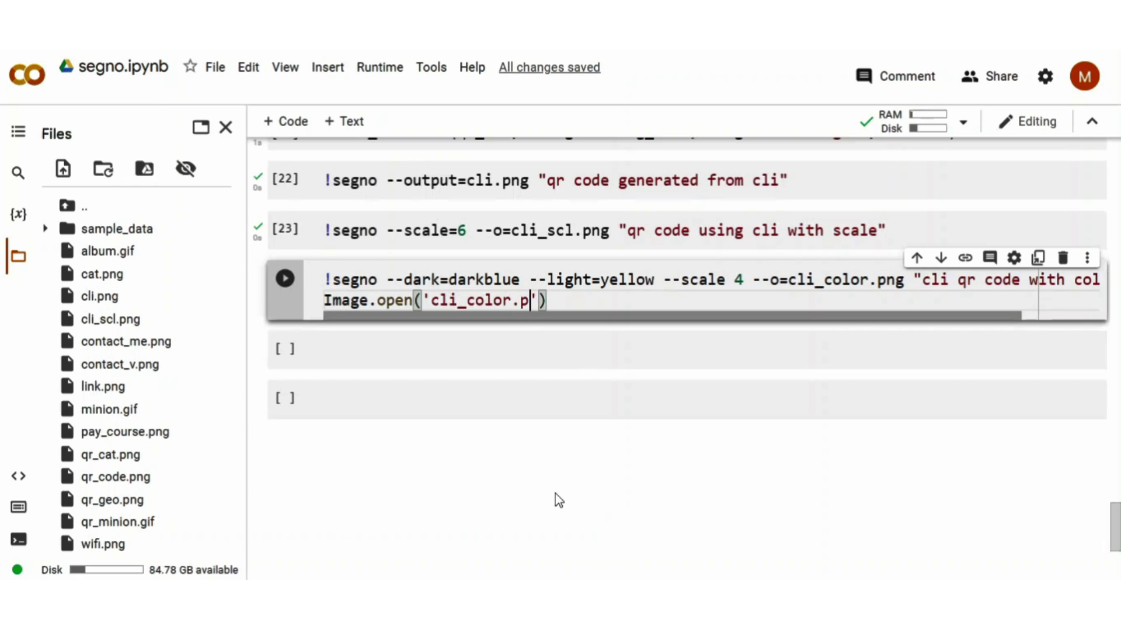
{"action": "type", "text": "g"}
{"action": "key", "text": "shift+Return"}
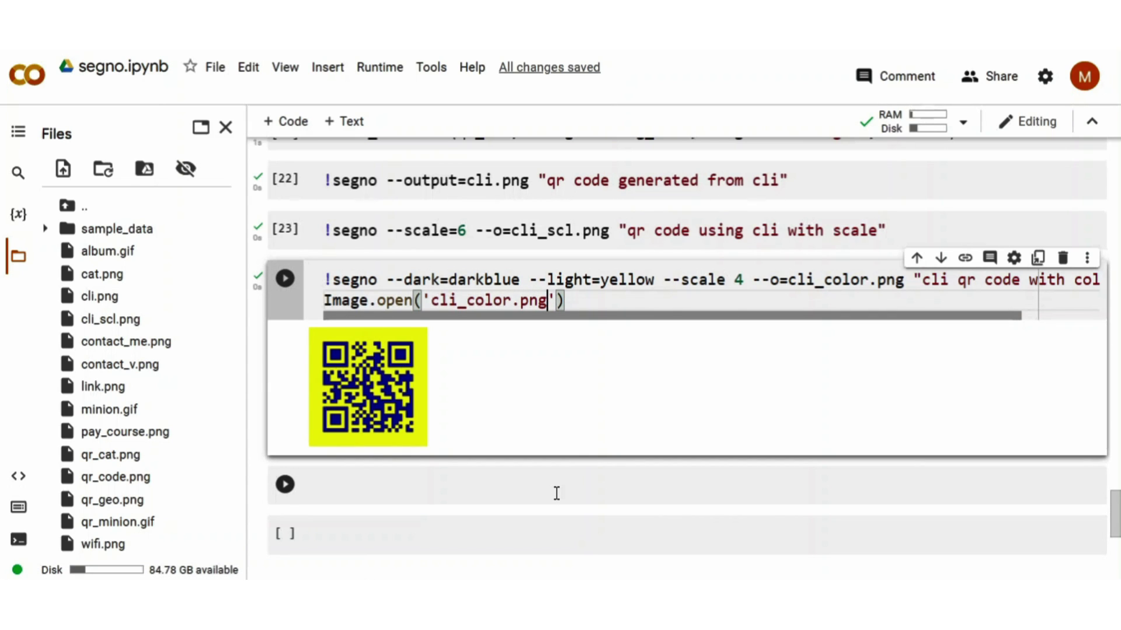
{"action": "scroll", "coordinate": [555, 493], "scroll_direction": "down", "scroll_amount": 2}
{"action": "scroll", "coordinate": [568, 473], "scroll_direction": "down", "scroll_amount": 2}
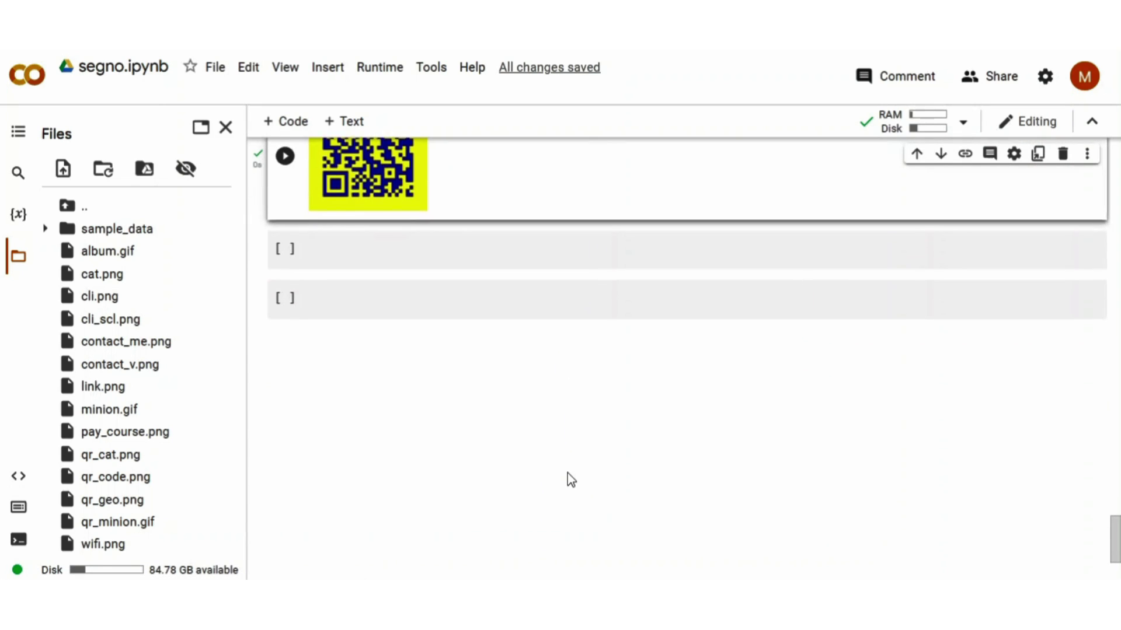
{"action": "scroll", "coordinate": [568, 473], "scroll_direction": "down", "scroll_amount": 1}
Step: Focus the empty code cell below the coloured QR code output
{"action": "left_click", "coordinate": [417, 237]}
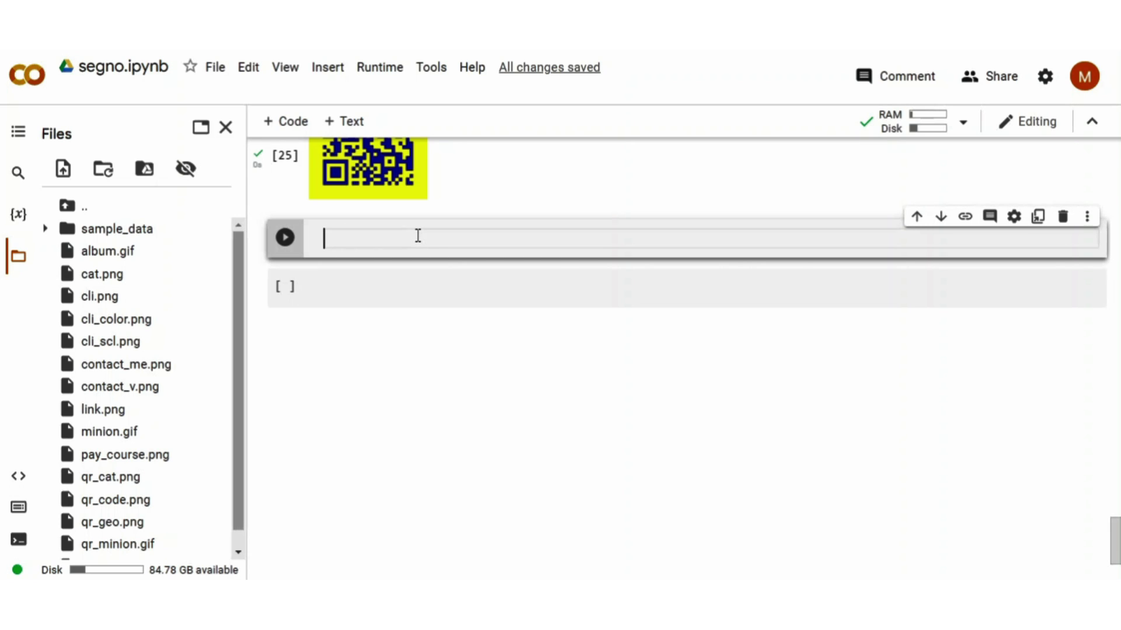
{"action": "type", "text": "q"}
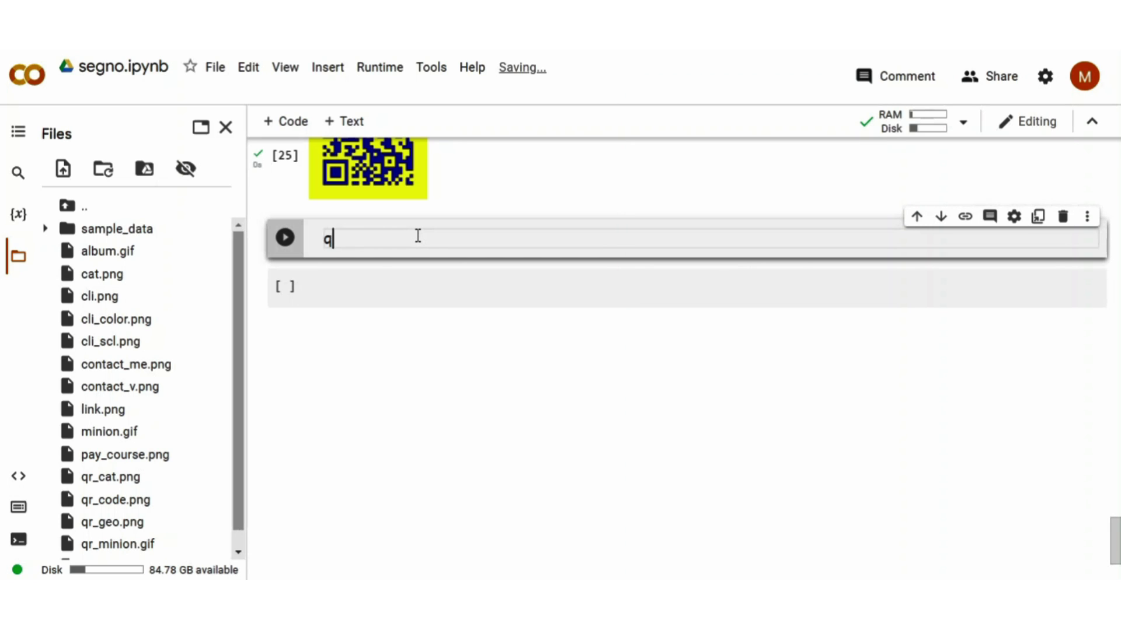
{"action": "type", "text": "r_code = segno.make('qrcode saved in "}
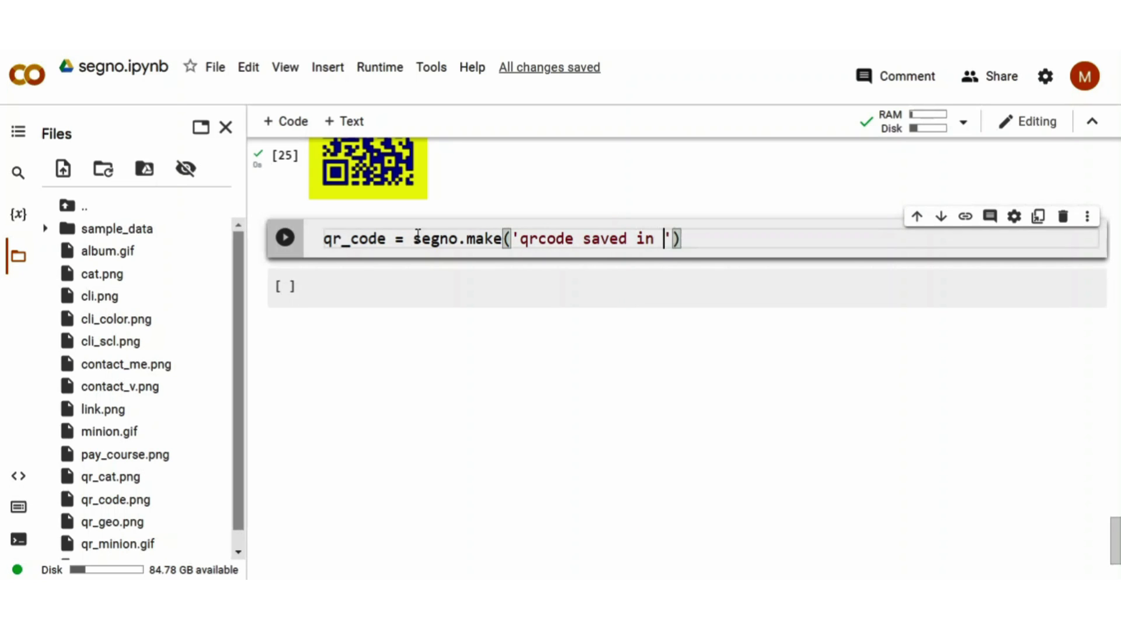
{"action": "type", "text": "buffer memory"}
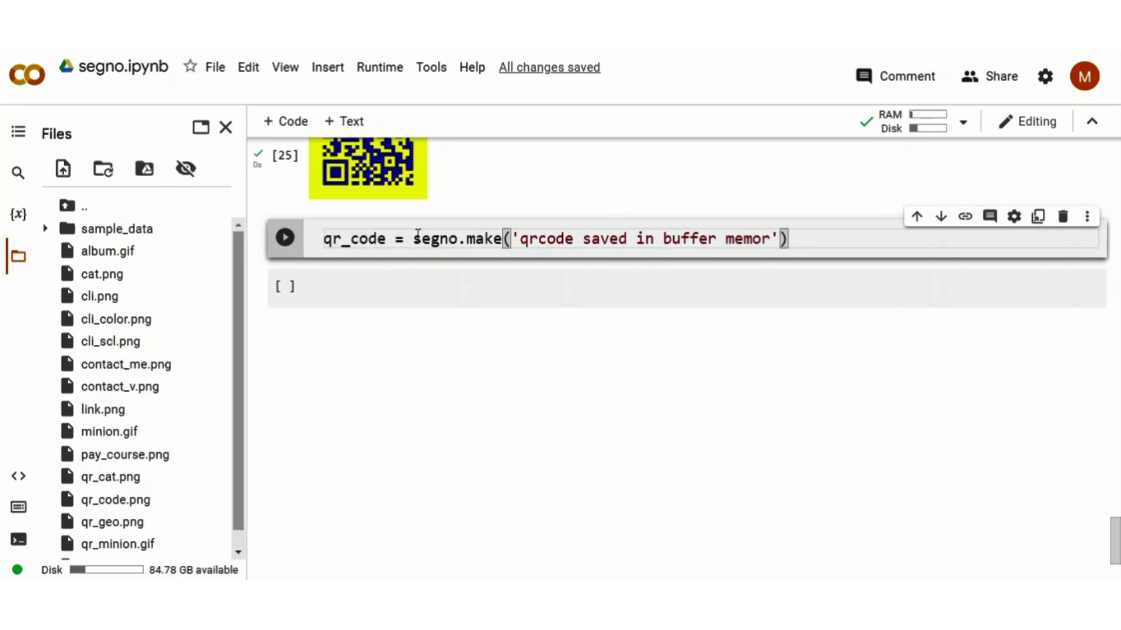
Step: Finish the segno.make line and create an in-memory BytesIO buffer
{"action": "key", "text": "End"}
{"action": "key", "text": "Return"}
{"action": "type", "text": "out"}
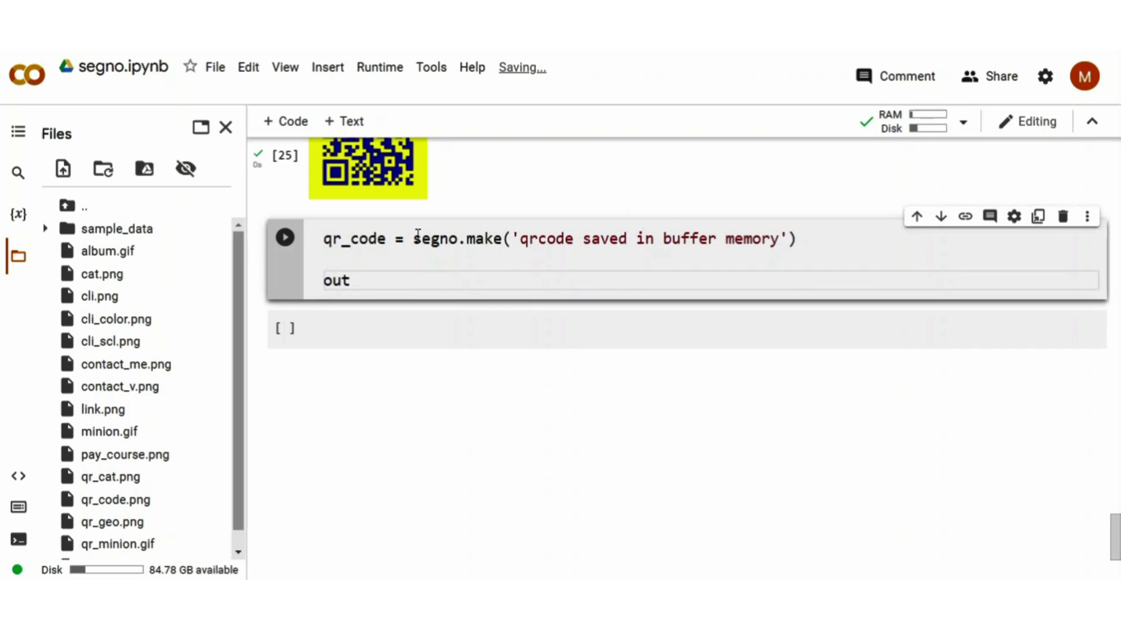
{"action": "type", "text": " = io."}
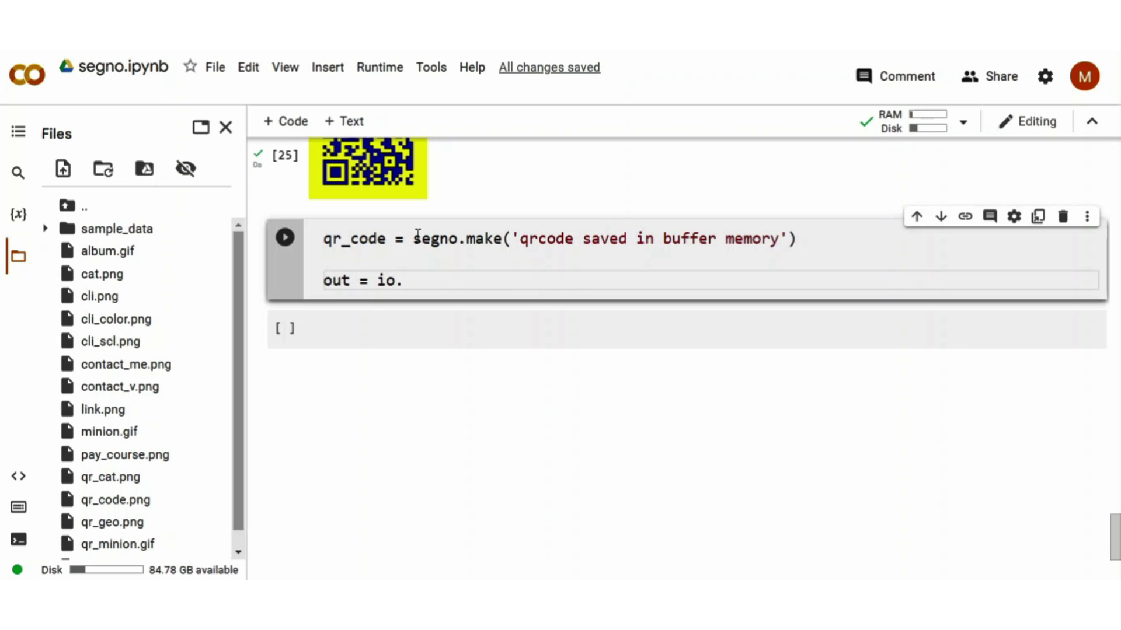
{"action": "type", "text": "Byte"}
{"action": "key", "text": "Tab"}
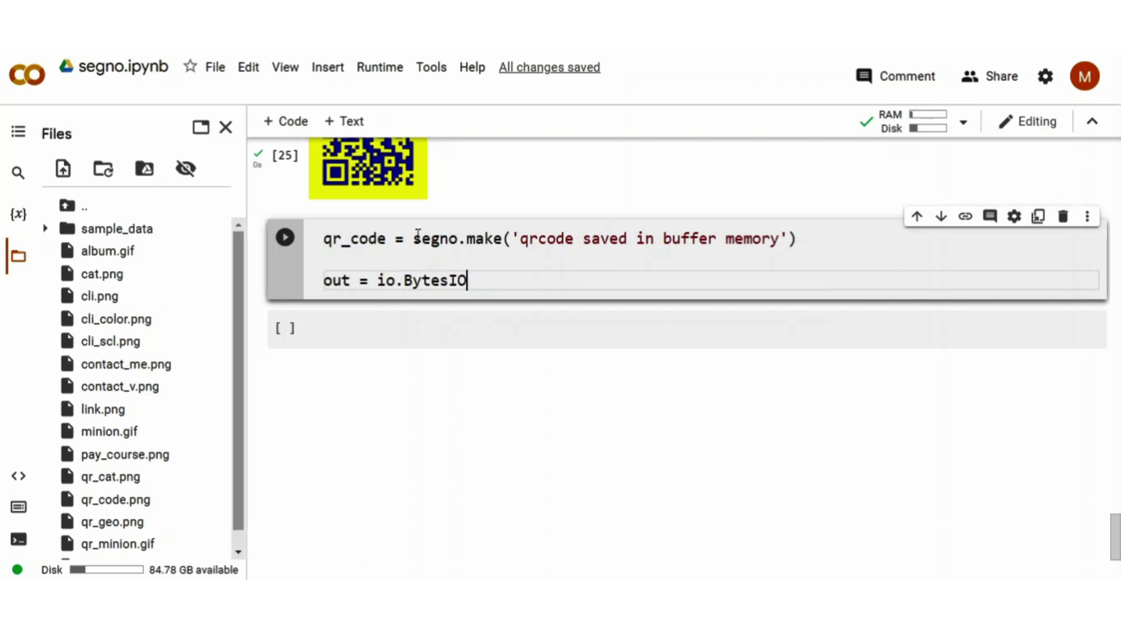
{"action": "type", "text": "()"}
{"action": "key", "text": "Return"}
{"action": "type", "text": "q"}
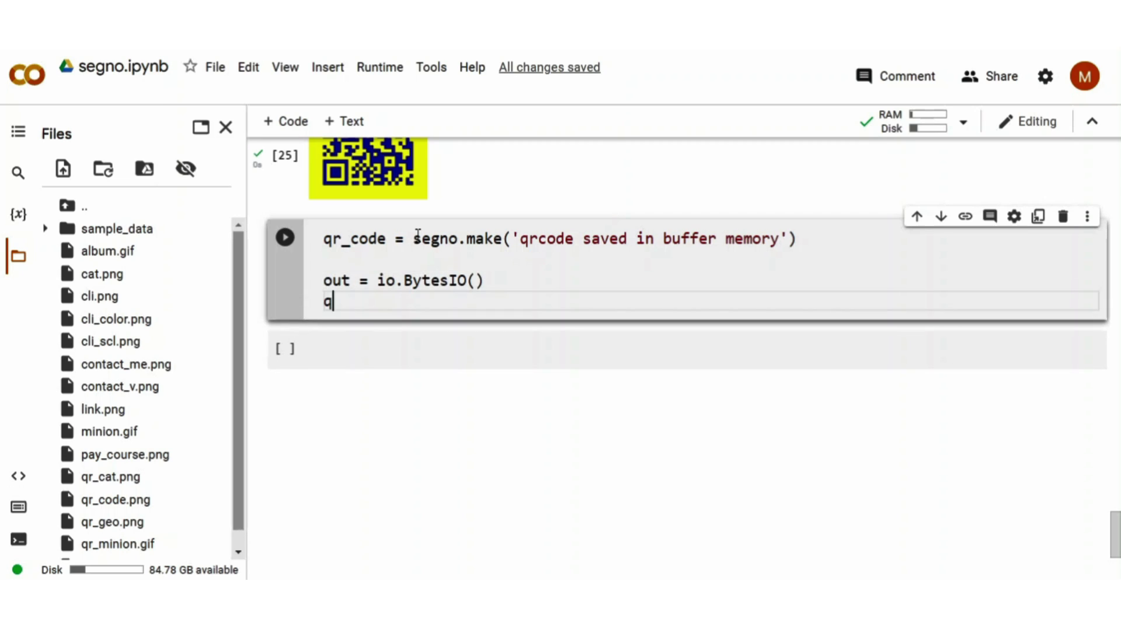
{"action": "type", "text": "r_code.s"}
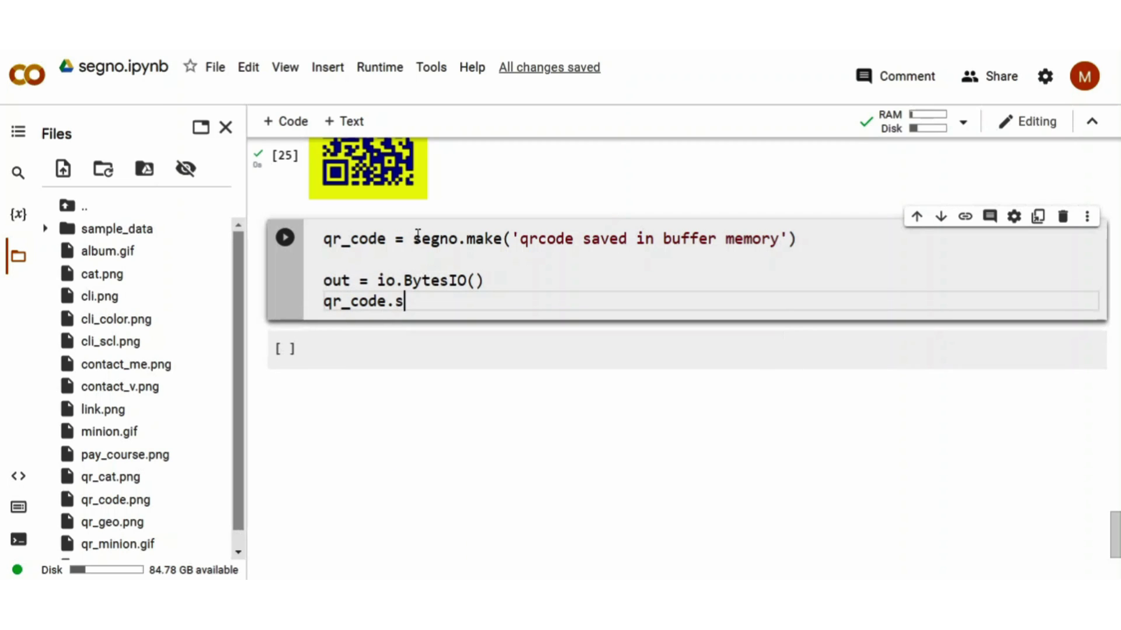
{"action": "type", "text": "ave(out"}
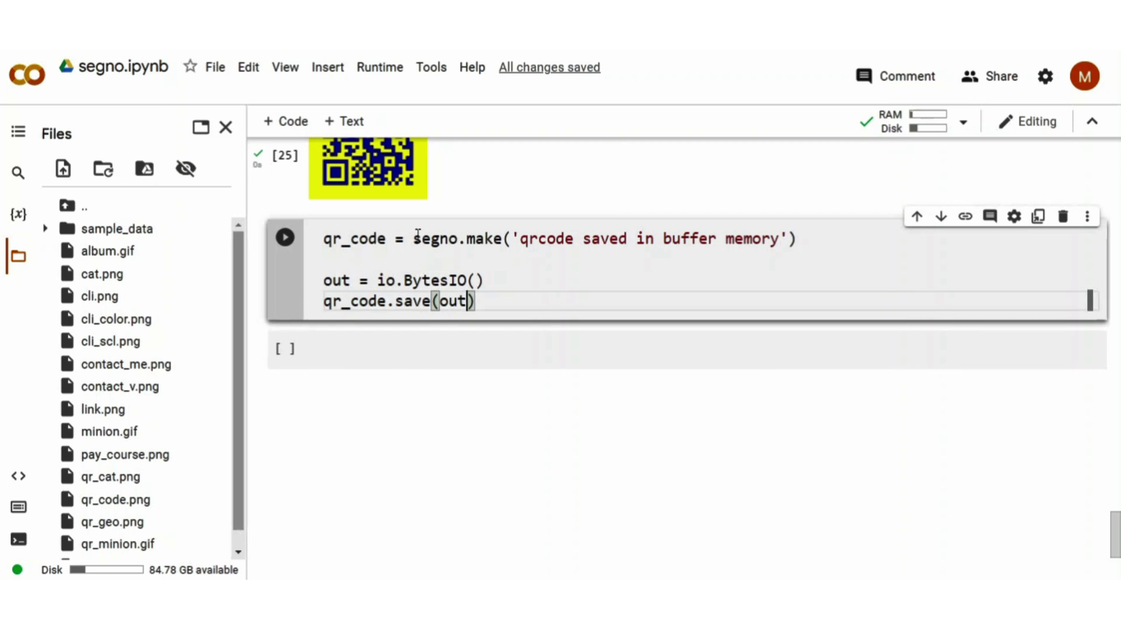
{"action": "type", "text": ", sc"}
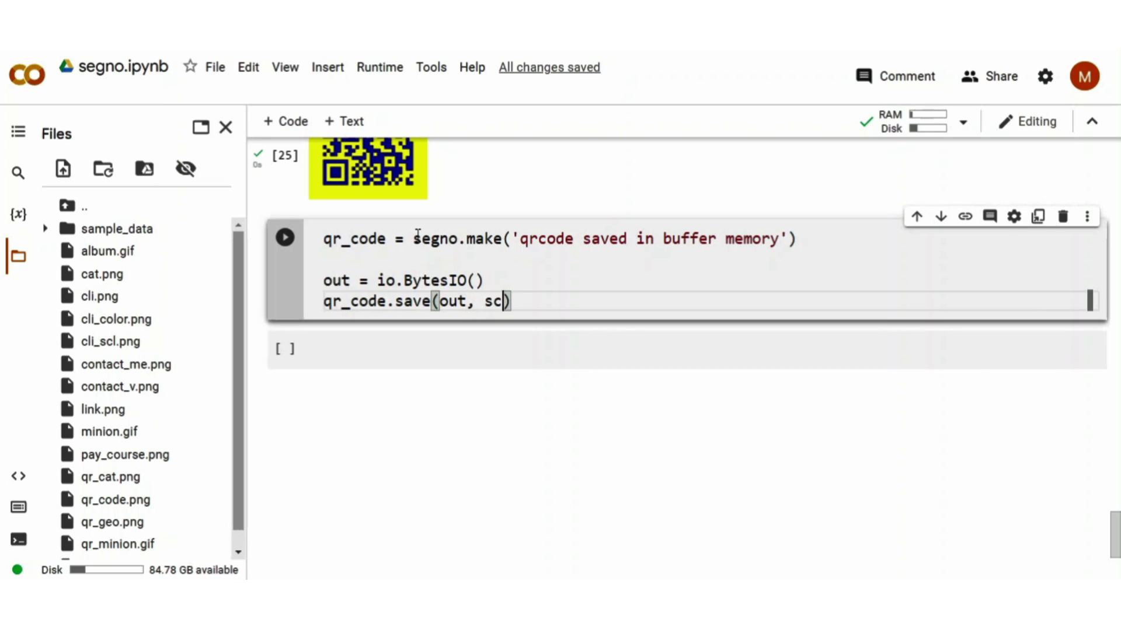
{"action": "type", "text": "ale=5, "}
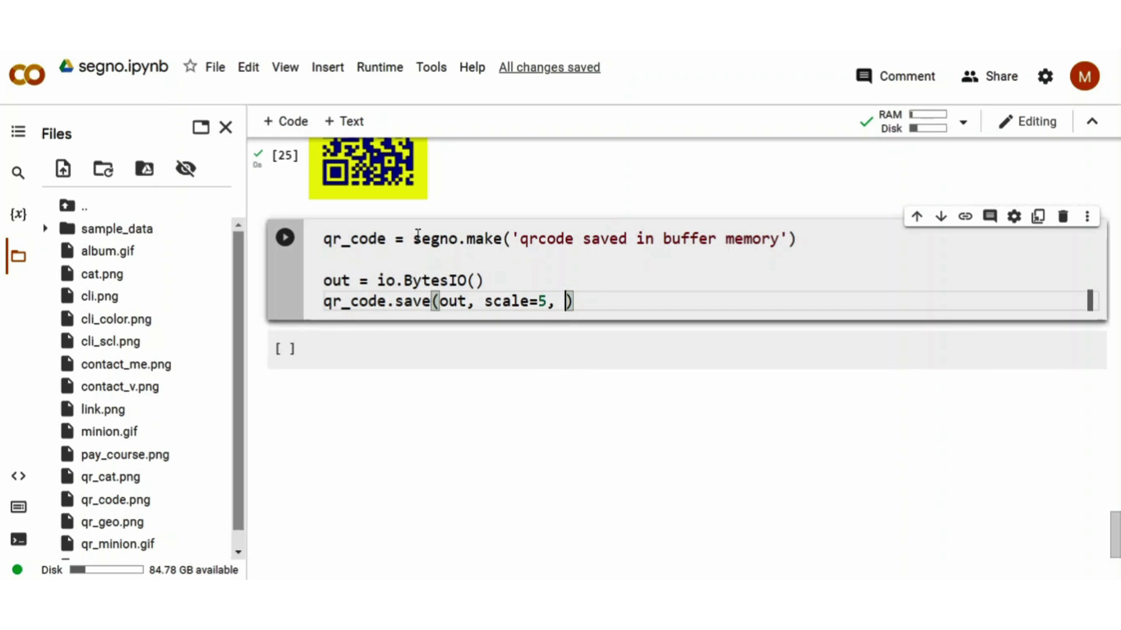
{"action": "type", "text": "kind='"}
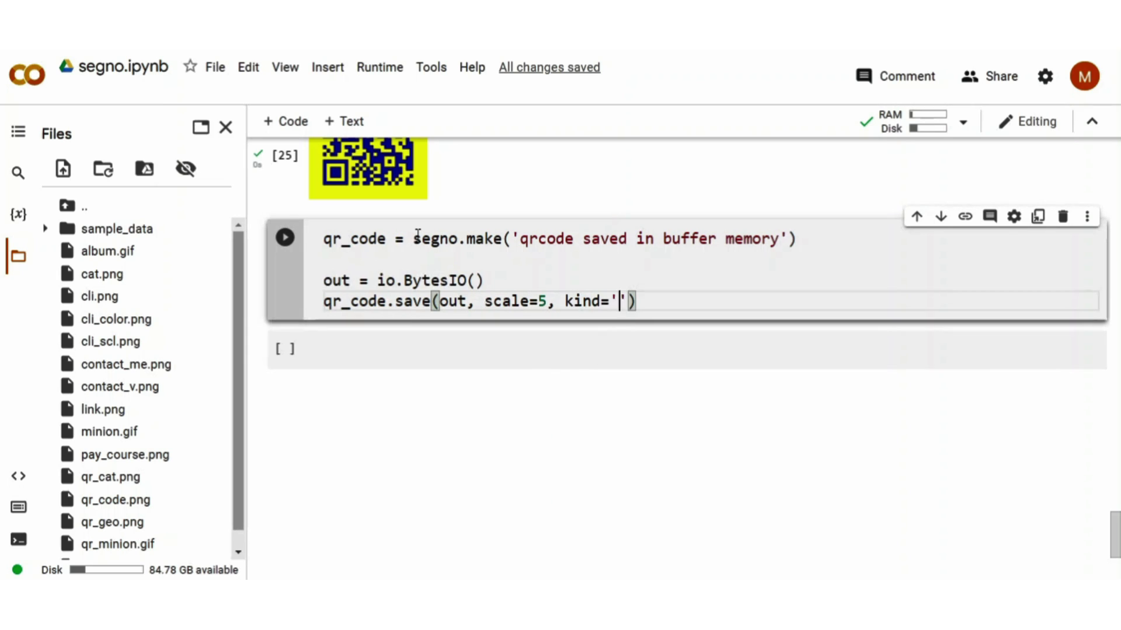
{"action": "type", "text": "png"}
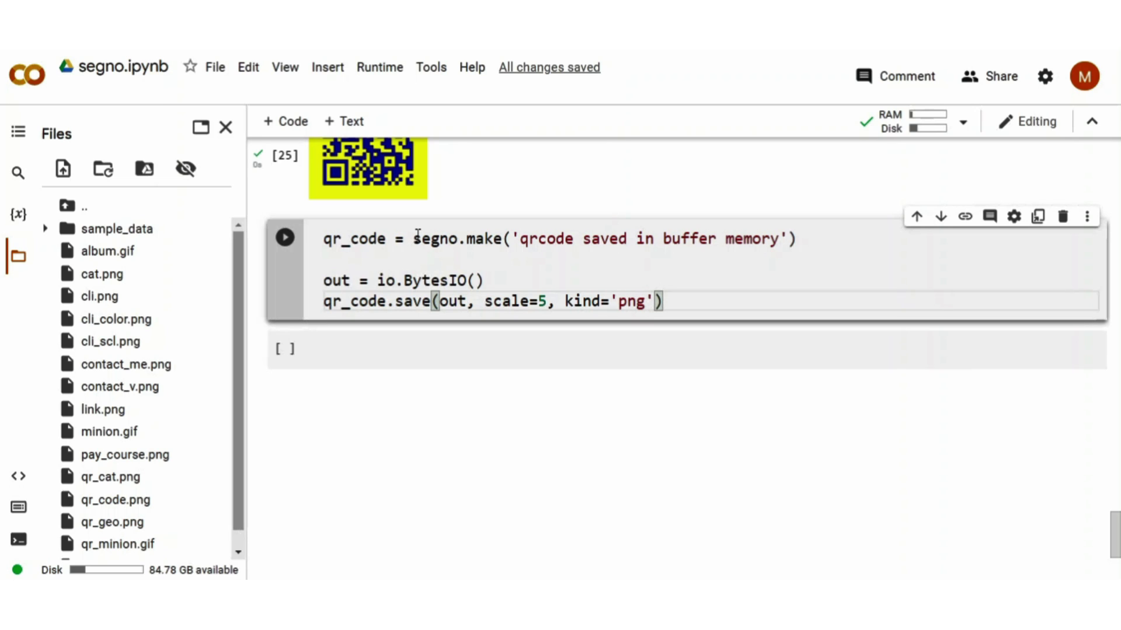
Step: Save the QR code to the buffer as a red scale-5 PNG, rewind the buffer, and display the image
{"action": "key", "text": "Right"}
{"action": "type", "text": ", da"}
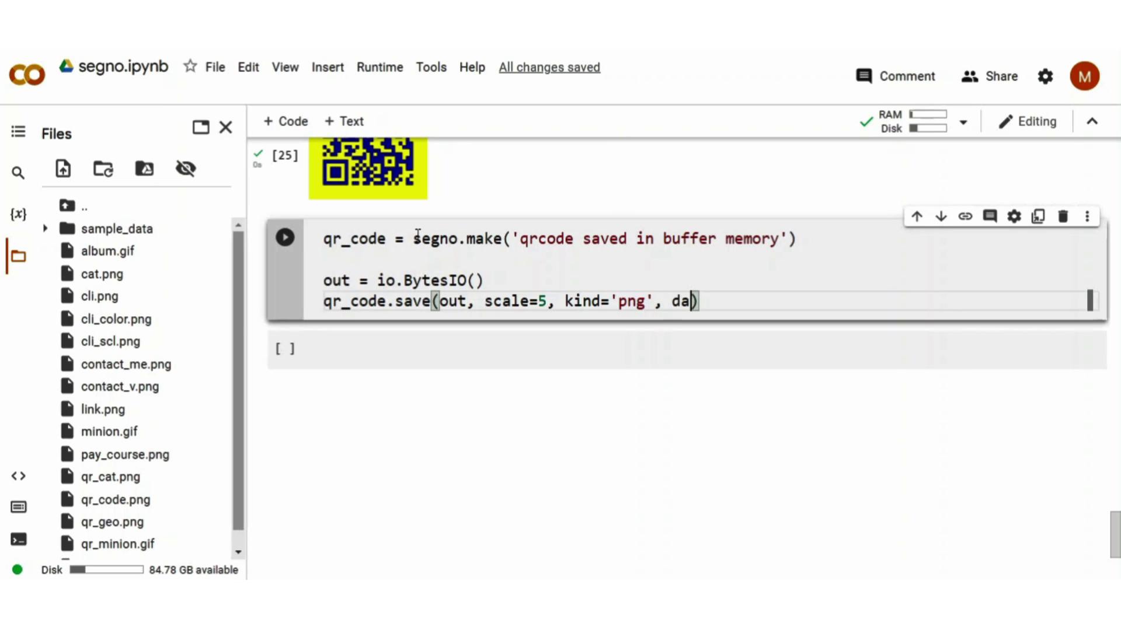
{"action": "type", "text": "rk='red"}
{"action": "key", "text": "End"}
{"action": "key", "text": "Return"}
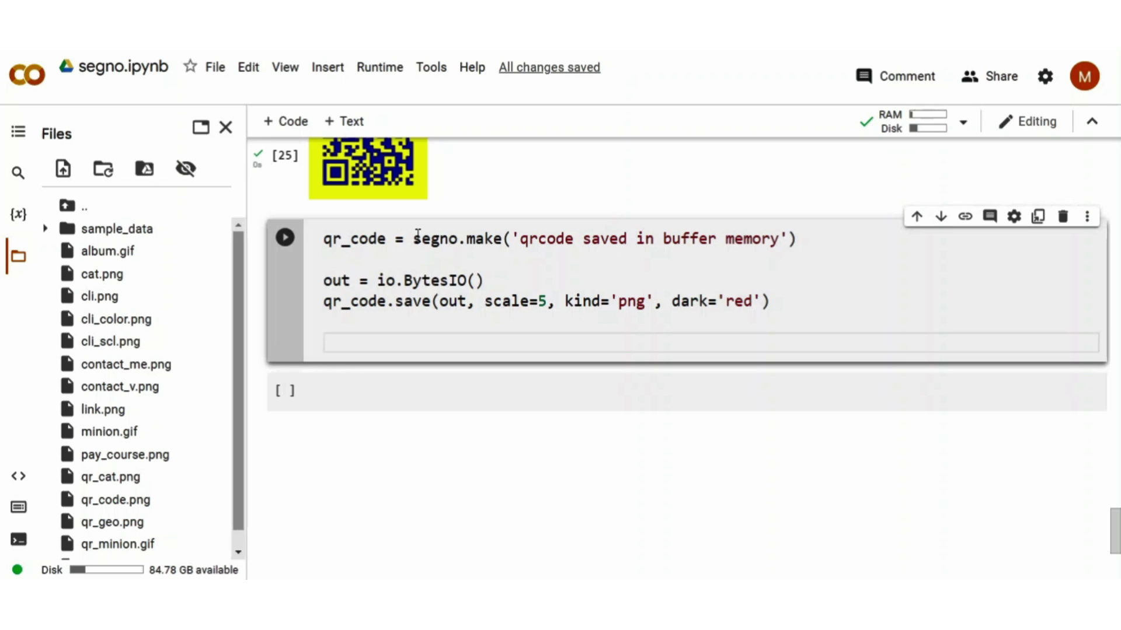
{"action": "type", "text": "out.s"}
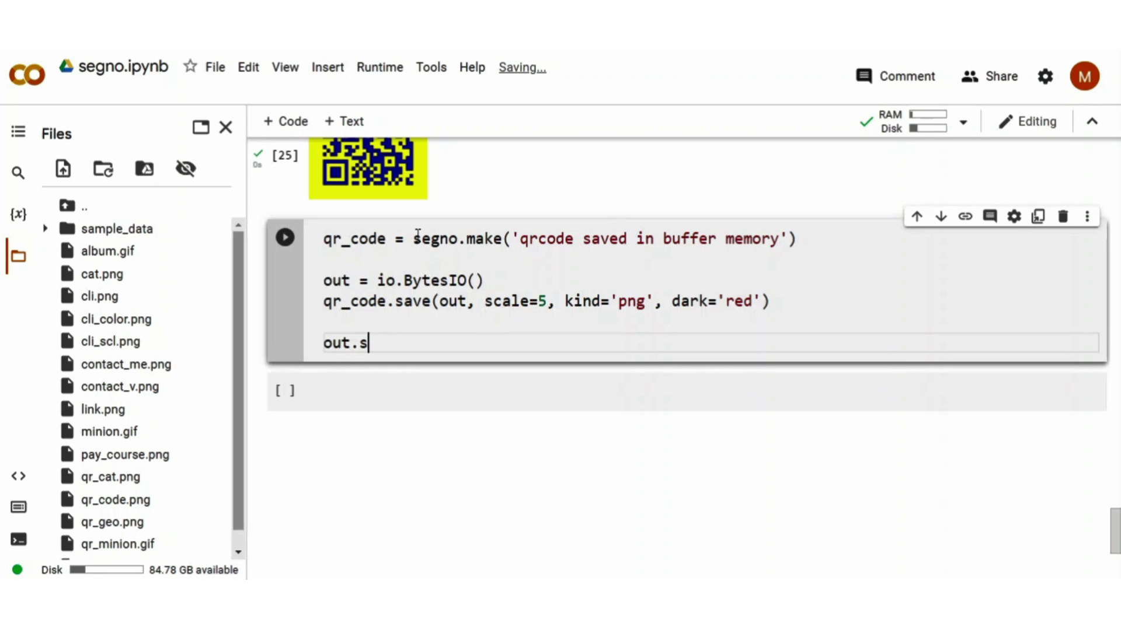
{"action": "type", "text": "eek("}
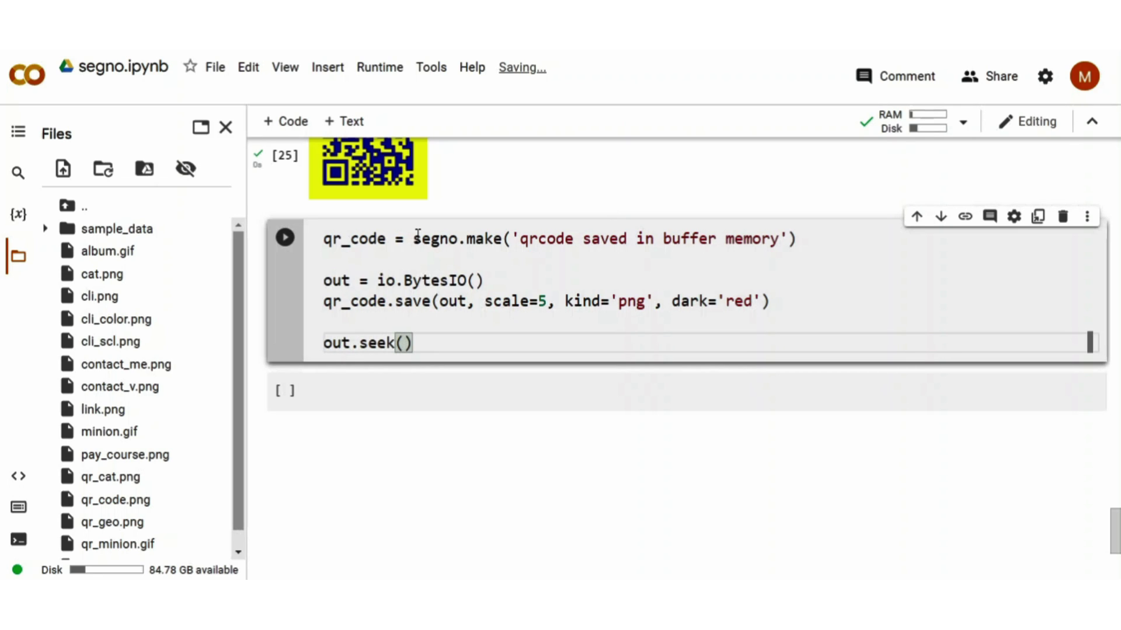
{"action": "type", "text": "0"}
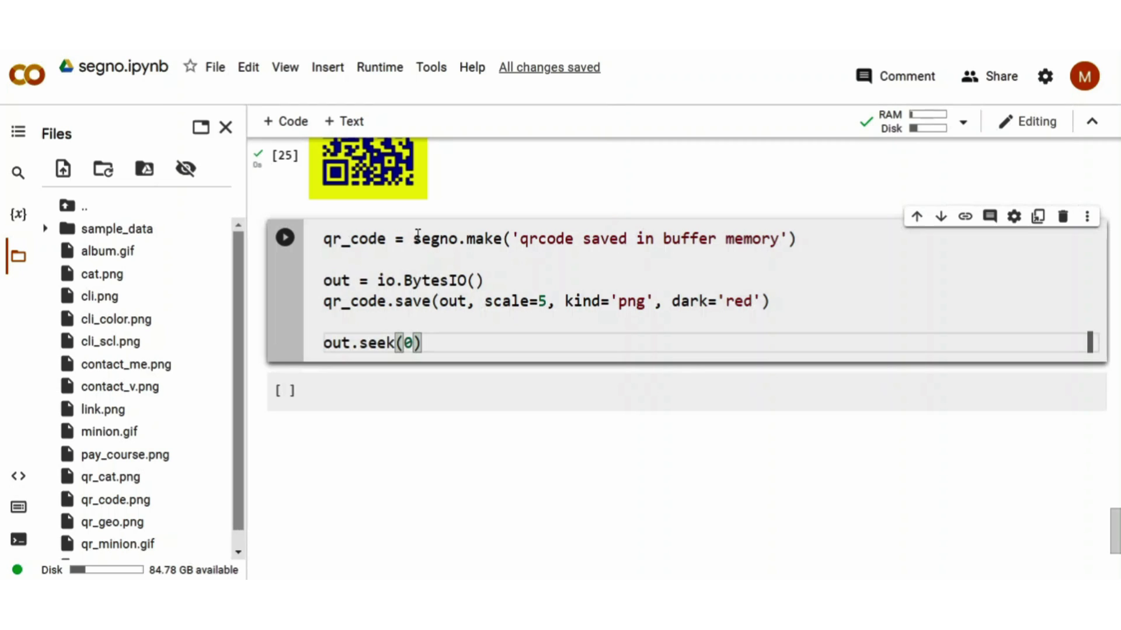
{"action": "key", "text": "End"}
{"action": "key", "text": "Return"}
{"action": "type", "text": "Image"}
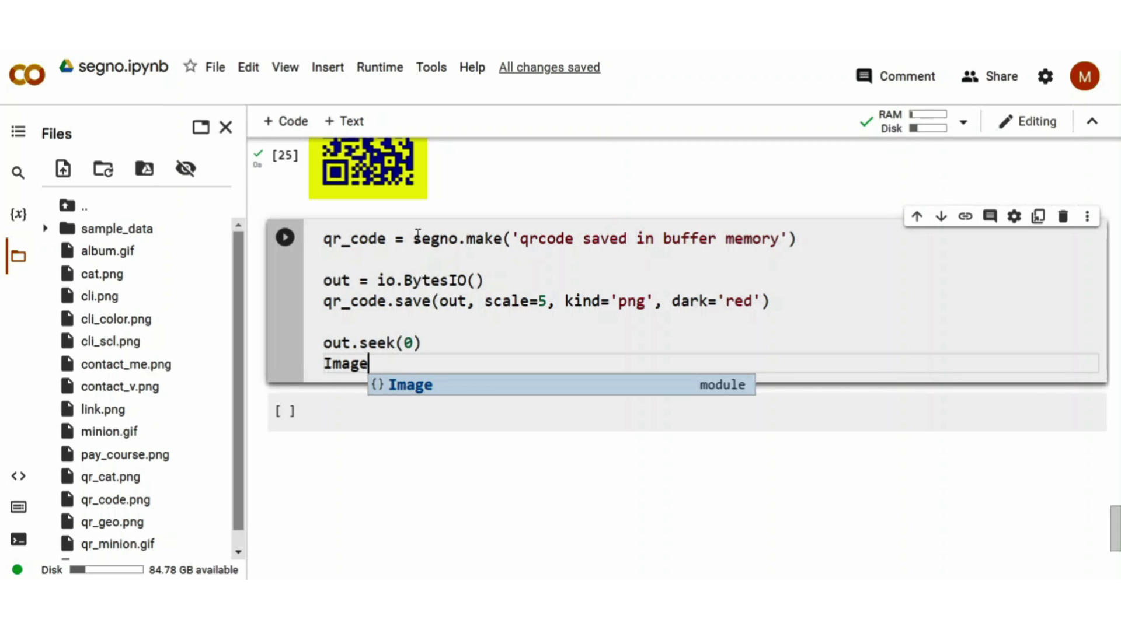
{"action": "type", "text": ".open("}
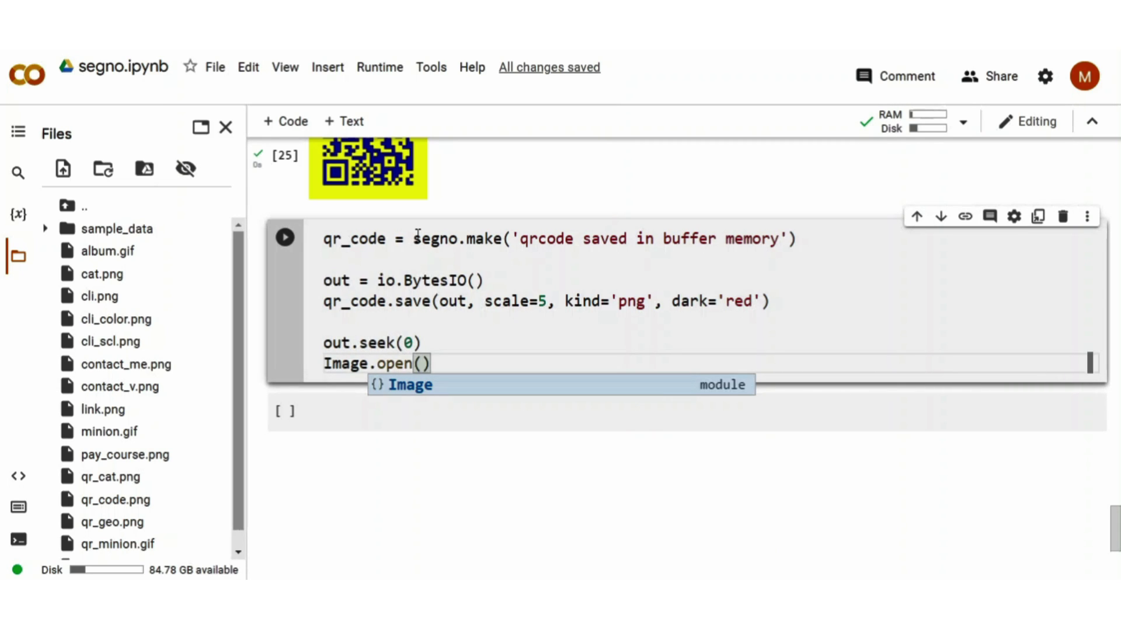
{"action": "type", "text": "out"}
{"action": "key", "text": "ctrl+Return"}
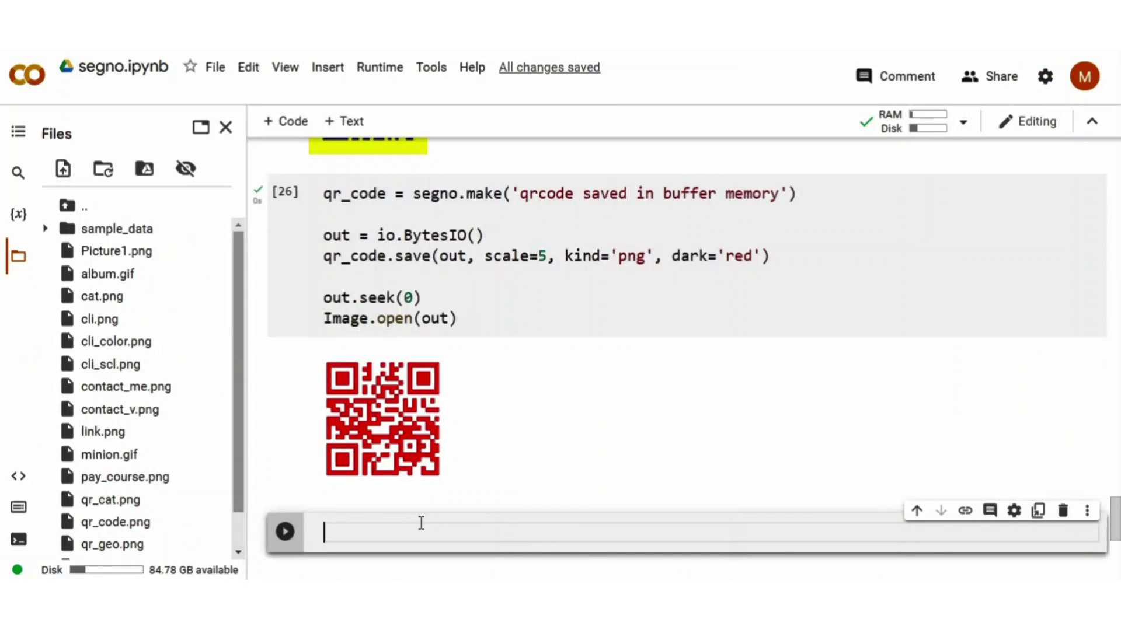
{"action": "scroll", "coordinate": [420, 516], "scroll_direction": "down", "scroll_amount": 5}
{"action": "scroll", "coordinate": [420, 528], "scroll_direction": "down", "scroll_amount": 3}
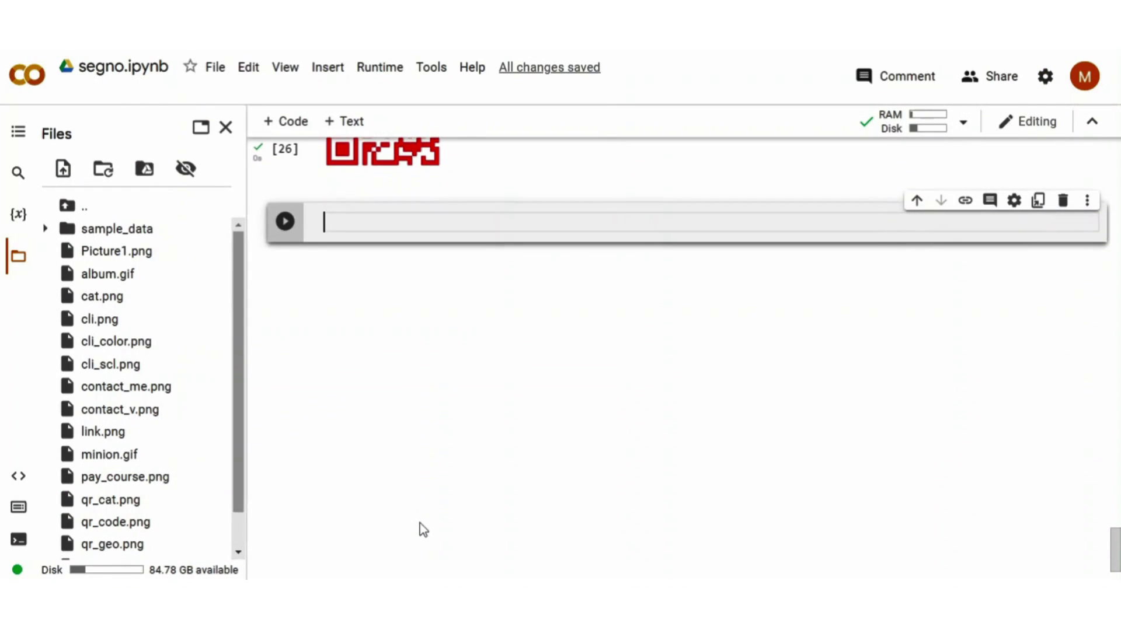
{"action": "scroll", "coordinate": [420, 528], "scroll_direction": "down", "scroll_amount": 2}
{"action": "type", "text": "qr_log"}
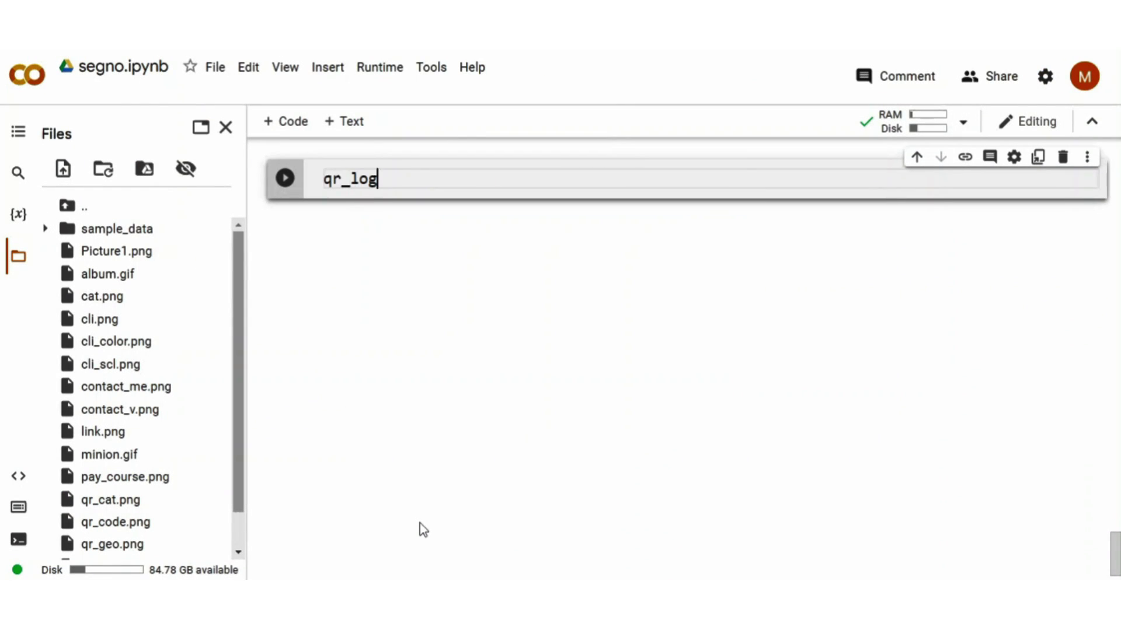
{"action": "type", "text": "o = segno.make(\"https://youtu.be/D8EzlFbBLD8\", e"}
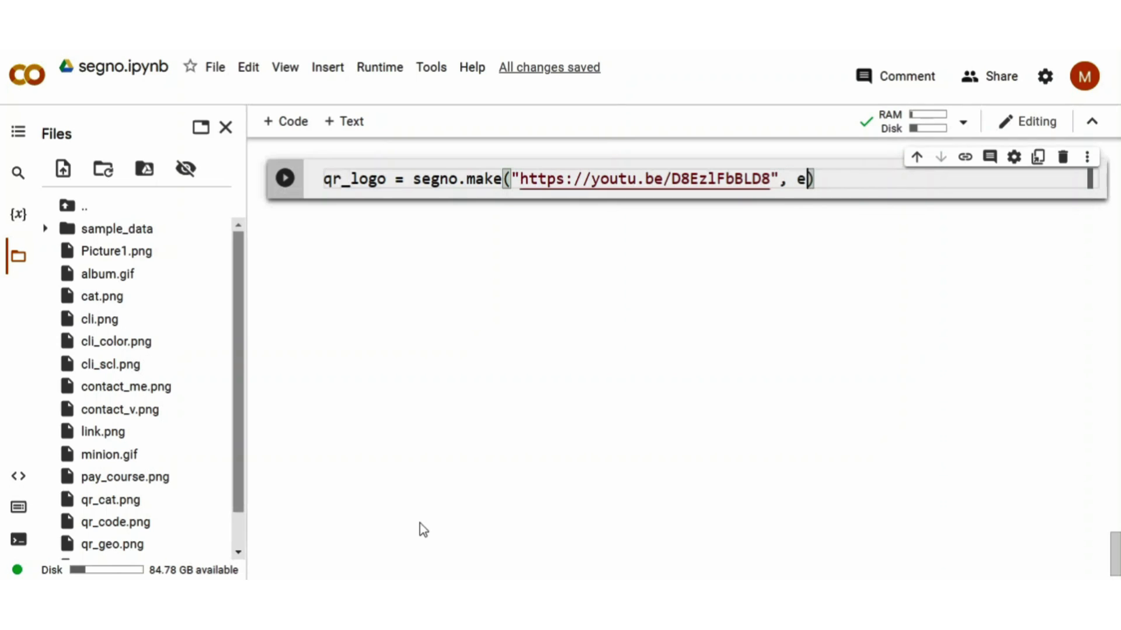
{"action": "type", "text": "rror='h')"}
Step: Make the error='h' YouTube-link QR code and save it as qr_logo.png at scale 8
{"action": "key", "text": "Return"}
{"action": "type", "text": "qr_logo.save('qr_logo.pn"}
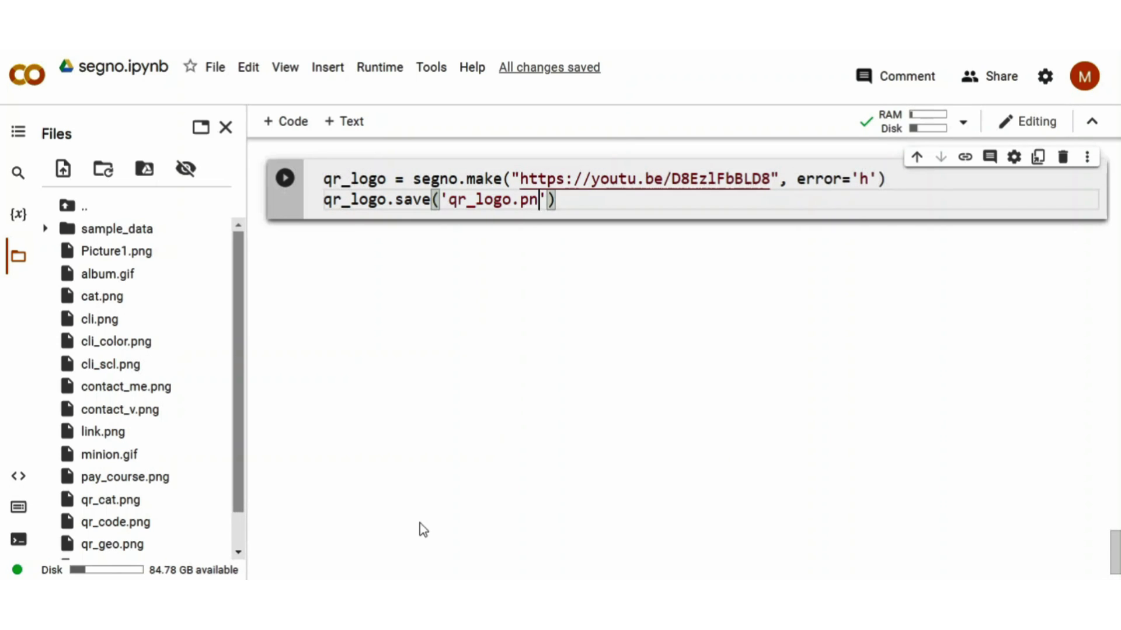
{"action": "type", "text": "g', scale=8"}
{"action": "key", "text": "End"}
{"action": "key", "text": "Return"}
{"action": "key", "text": "Return"}
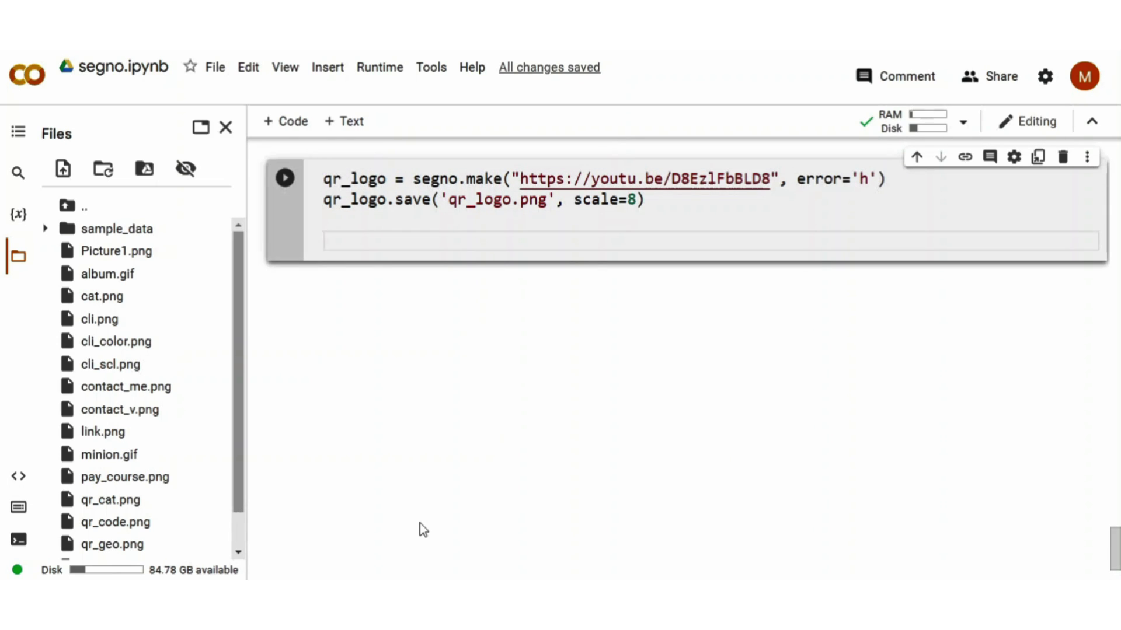
{"action": "type", "text": "g = Ima"}
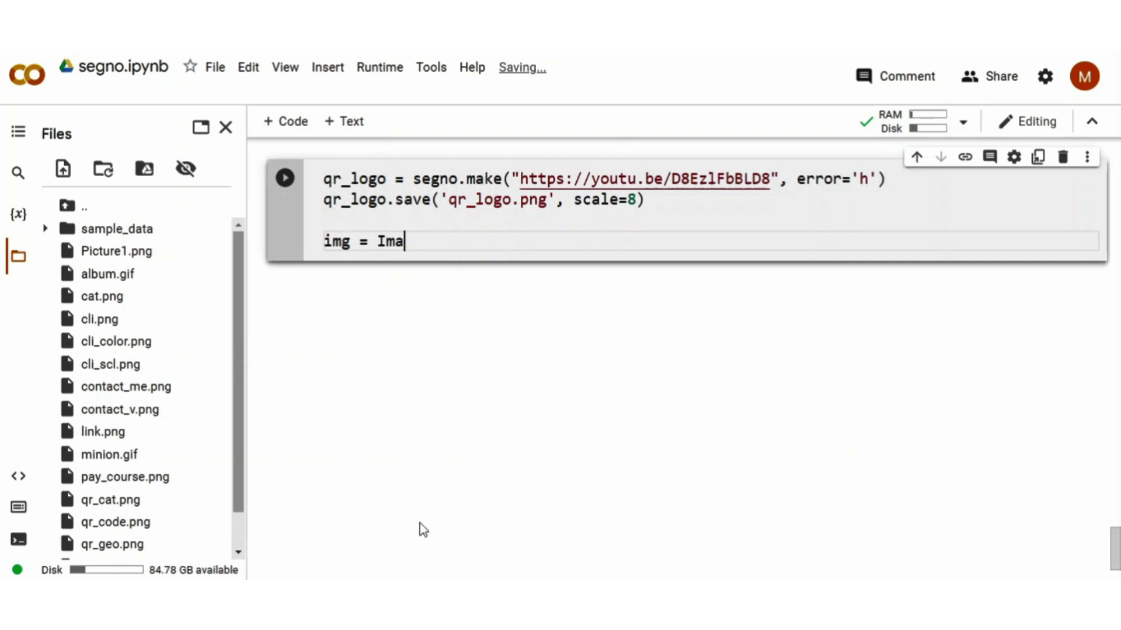
{"action": "type", "text": "ge.open('qr_lo"}
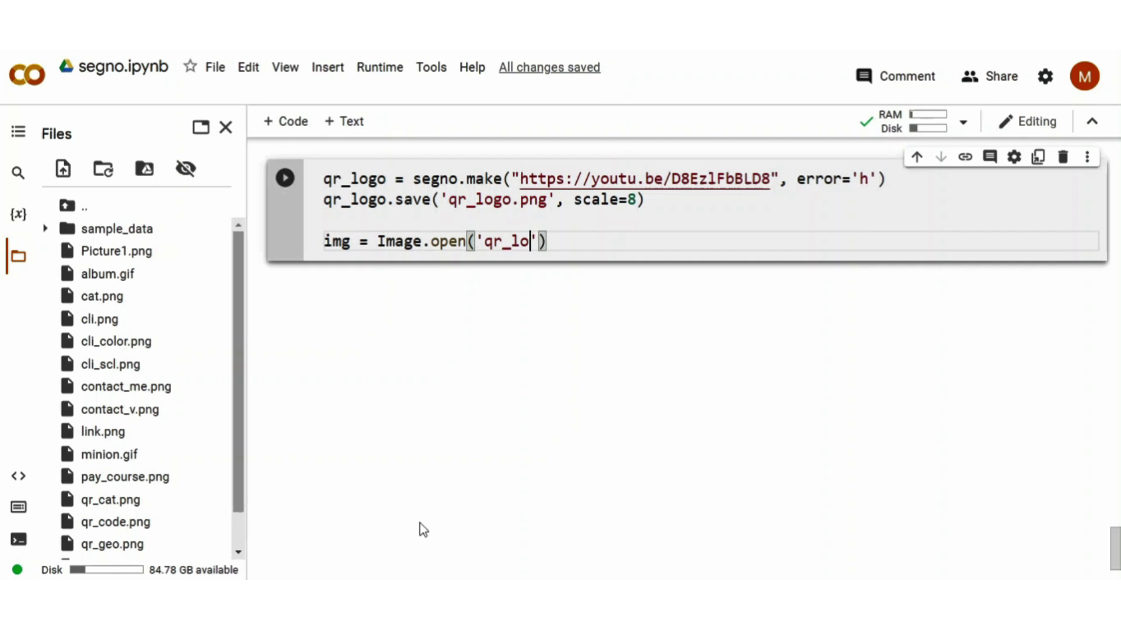
{"action": "type", "text": "go.png"}
Step: Open qr_logo.png, convert it to RGB, and read its width and height
{"action": "key", "text": "End"}
{"action": "key", "text": "Return"}
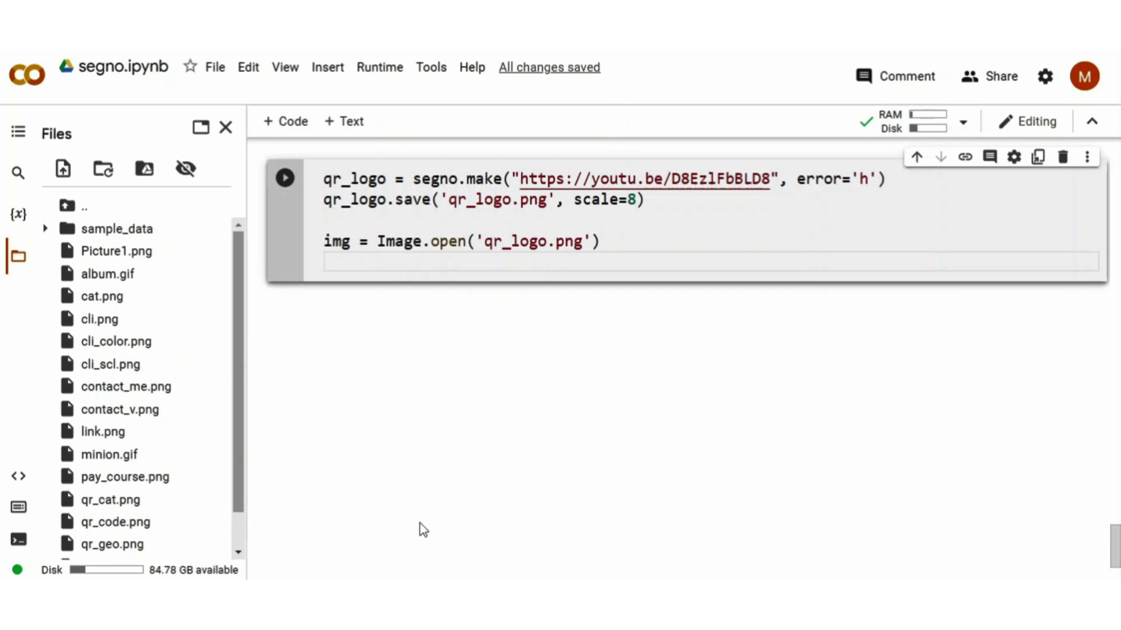
{"action": "type", "text": "img"}
{"action": "type", "text": " = img.c"}
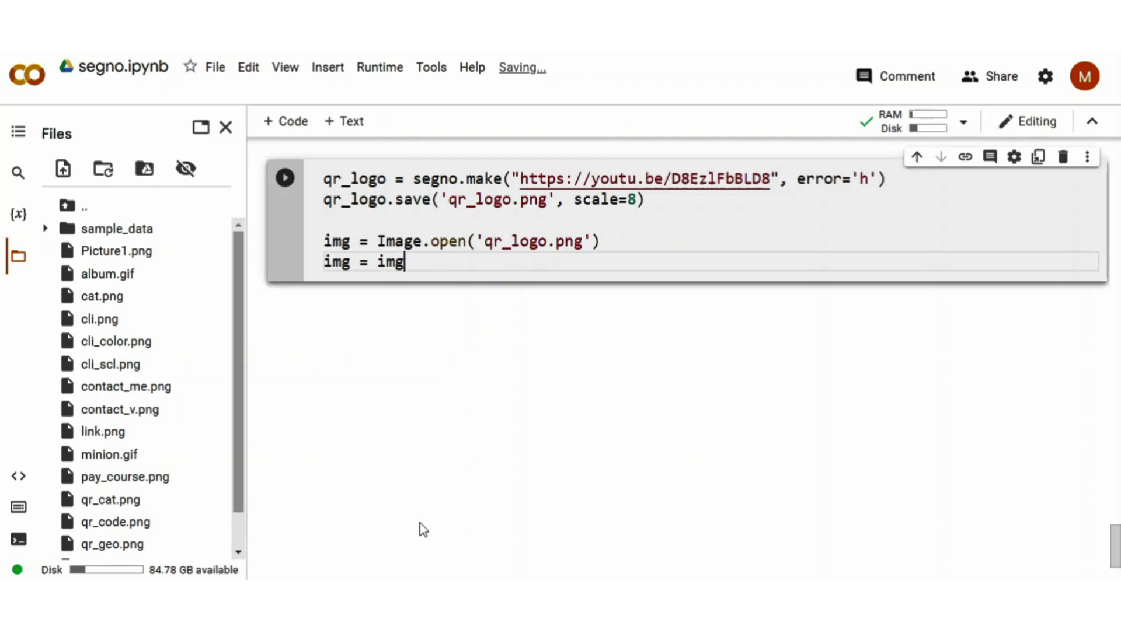
{"action": "type", "text": "onvert"}
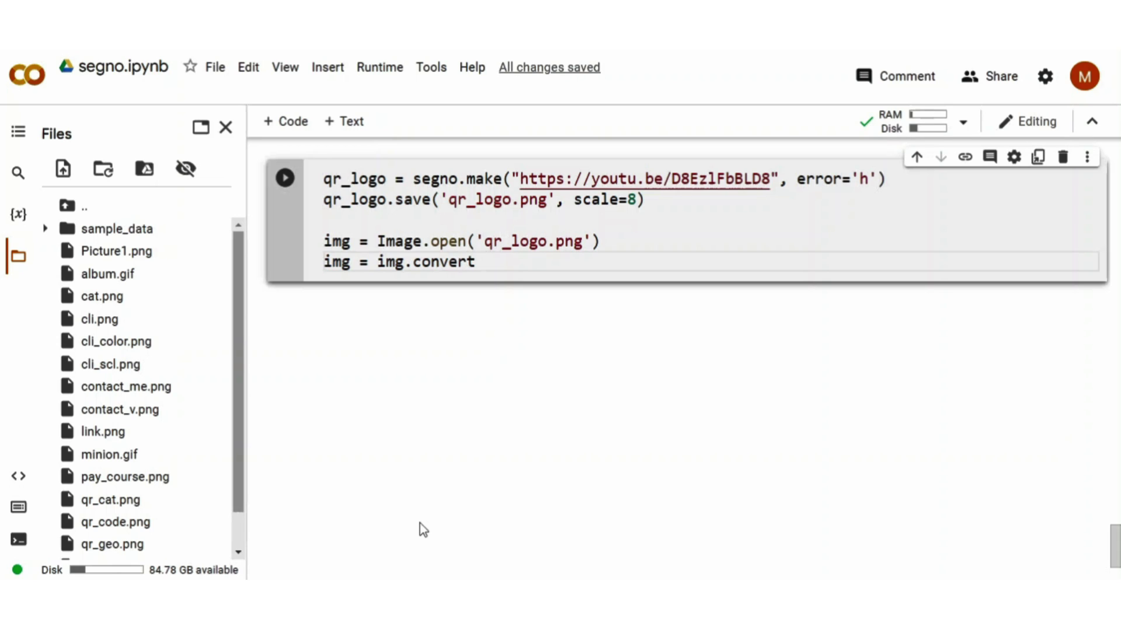
{"action": "type", "text": "('RGB"}
{"action": "key", "text": "End"}
{"action": "key", "text": "Return"}
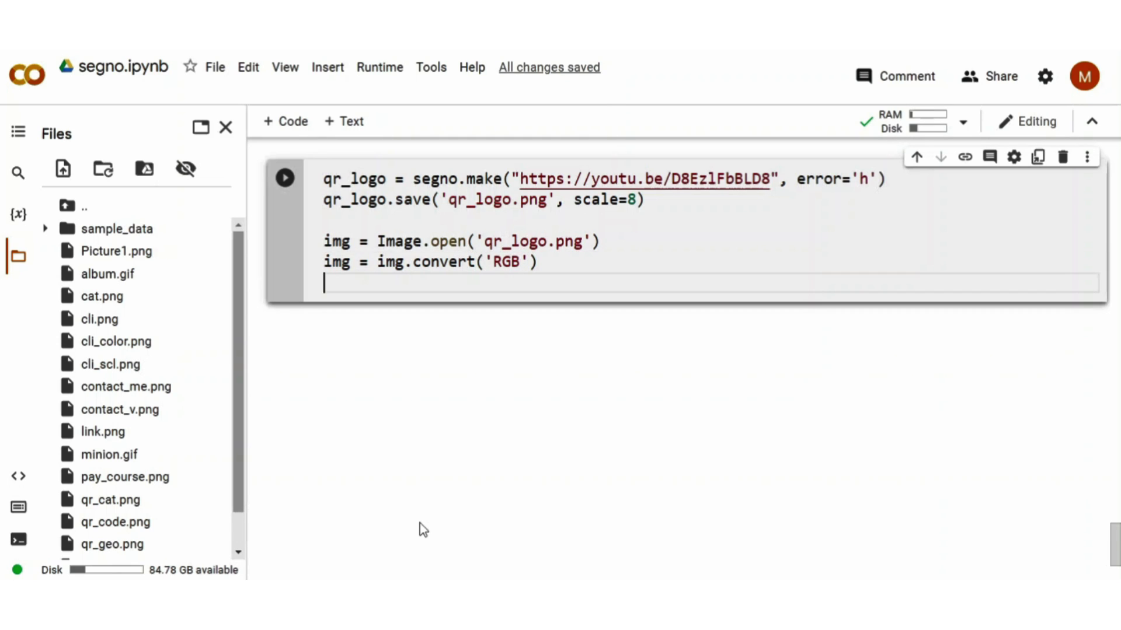
{"action": "key", "text": "Return"}
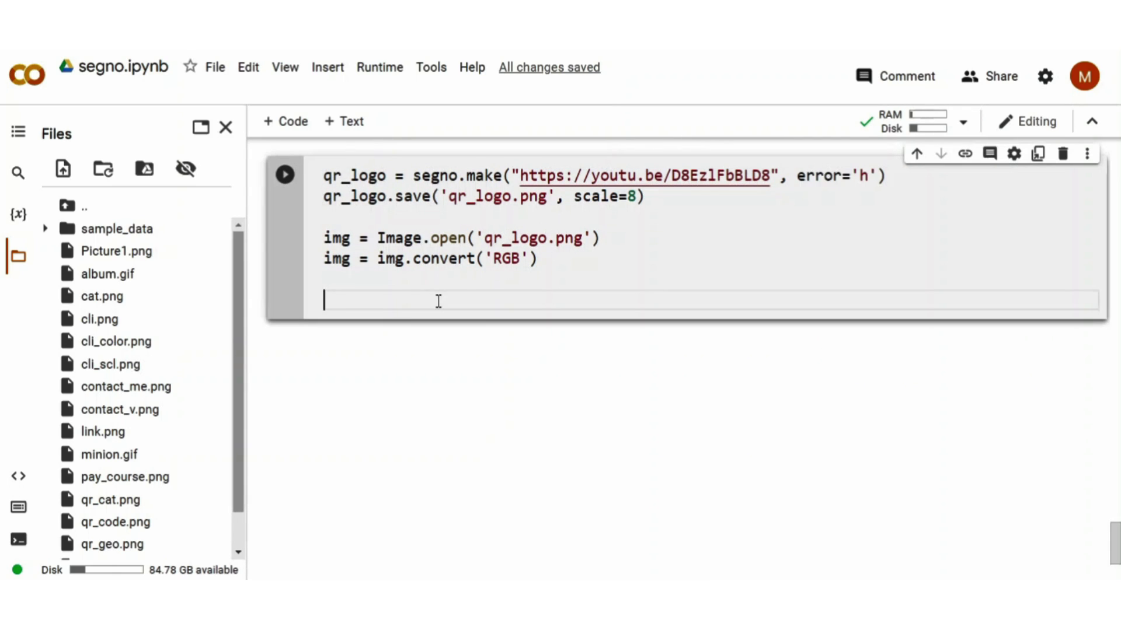
{"action": "type", "text": "img_w"}
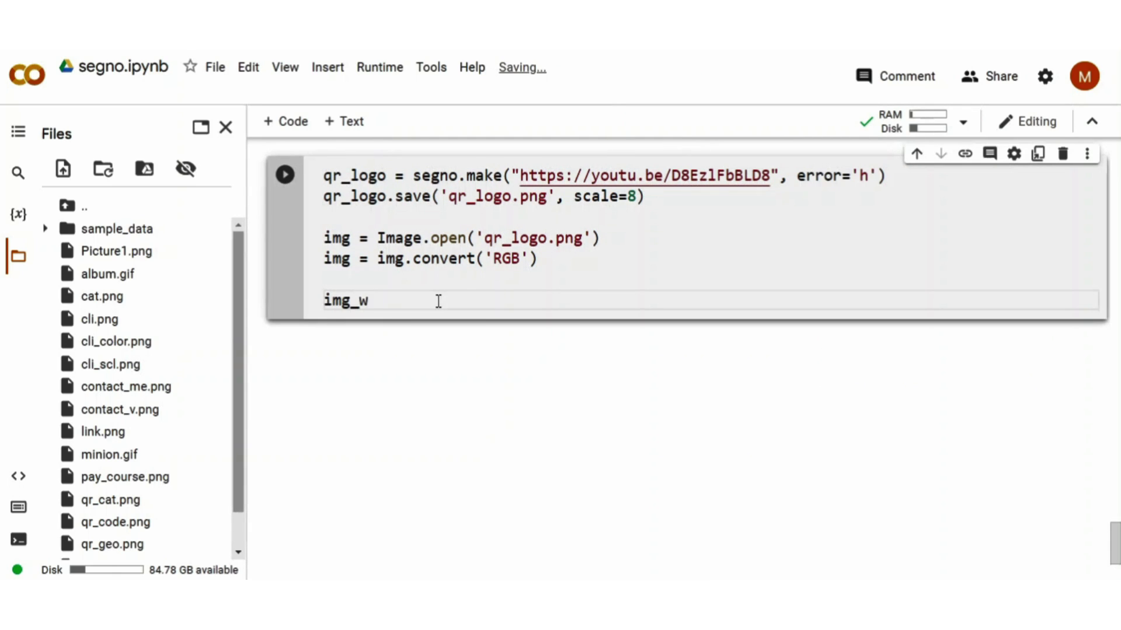
{"action": "type", "text": "idth, img_hei"}
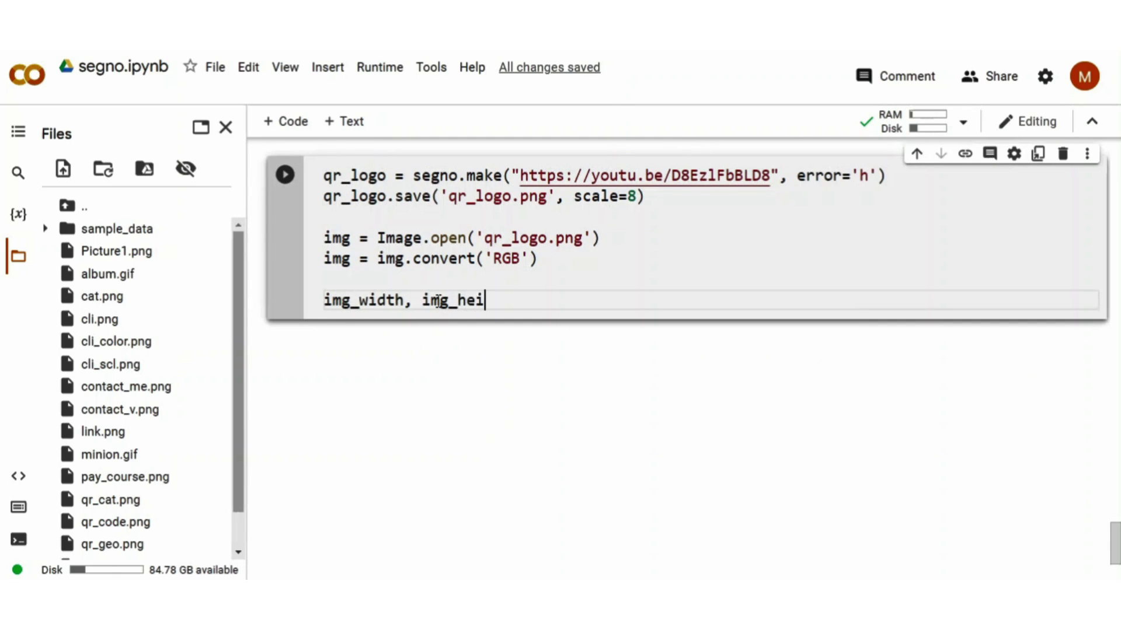
{"action": "type", "text": "ght = img.size"}
{"action": "key", "text": "Return"}
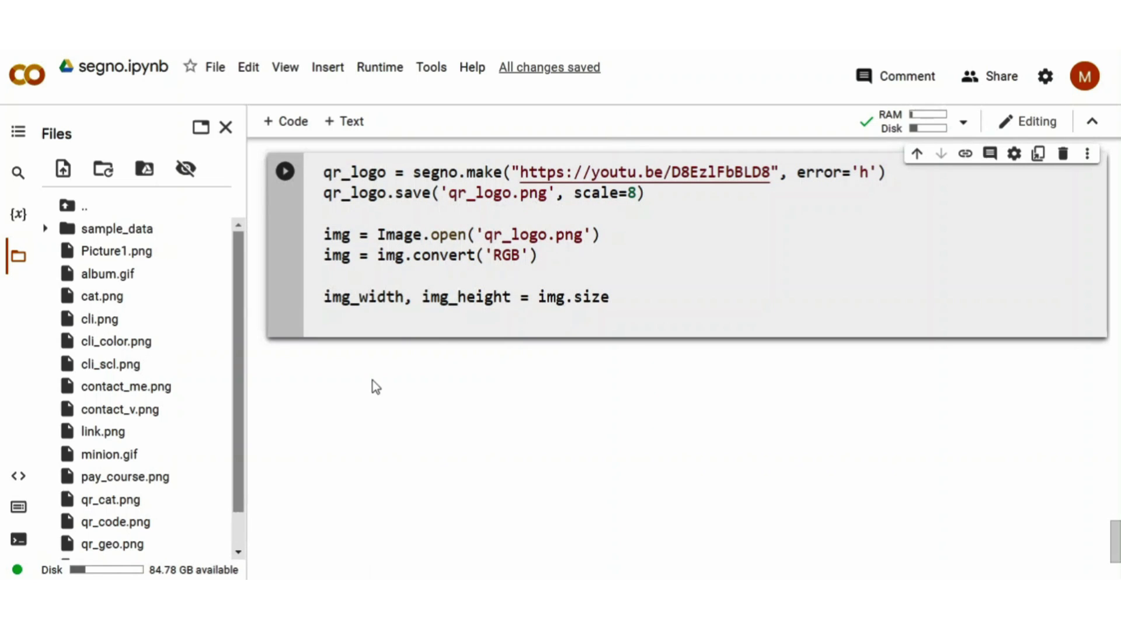
Step: Preview Picture1.png, then limit the logo to one third of the QR height with thumbnail
{"action": "double_click", "coordinate": [117, 252]}
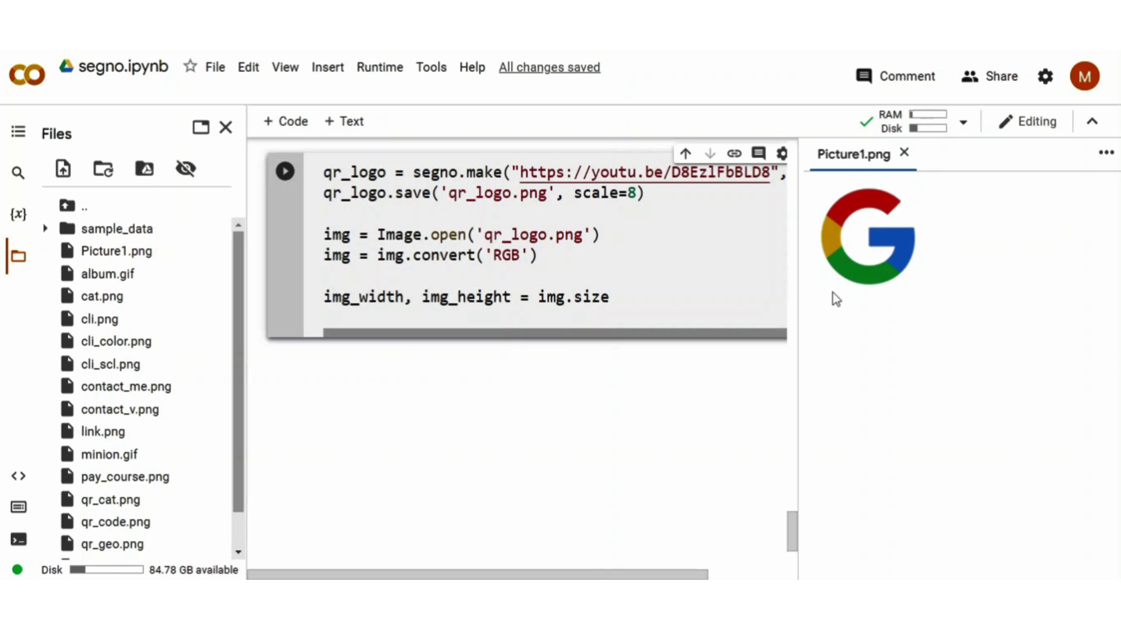
{"action": "left_click", "coordinate": [904, 154]}
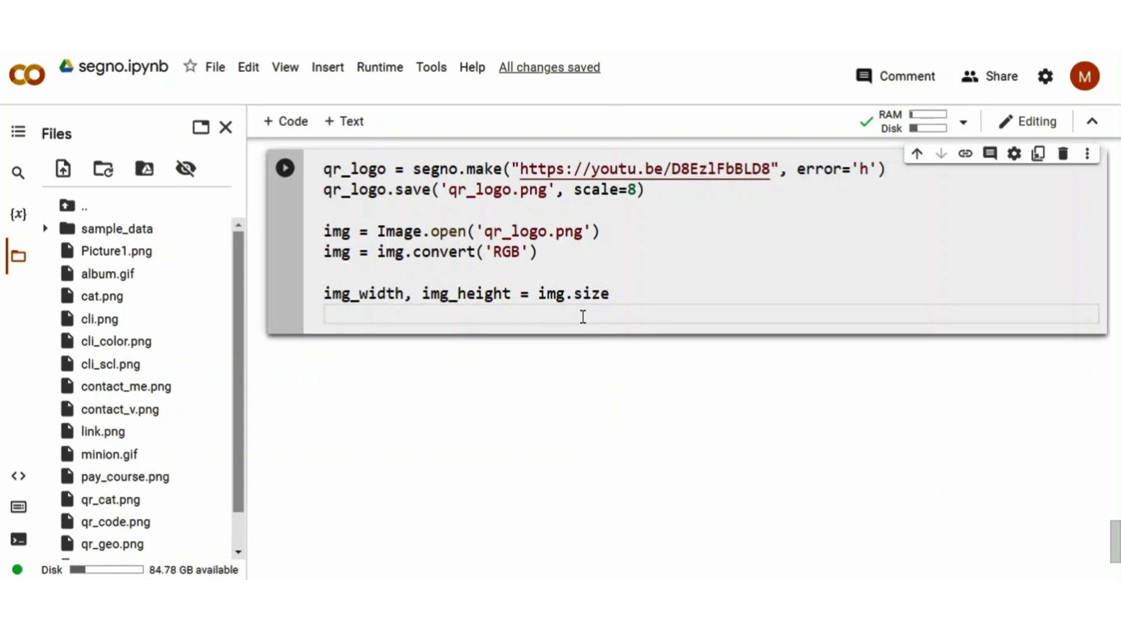
{"action": "type", "text": "logo_img = Image.ope"}
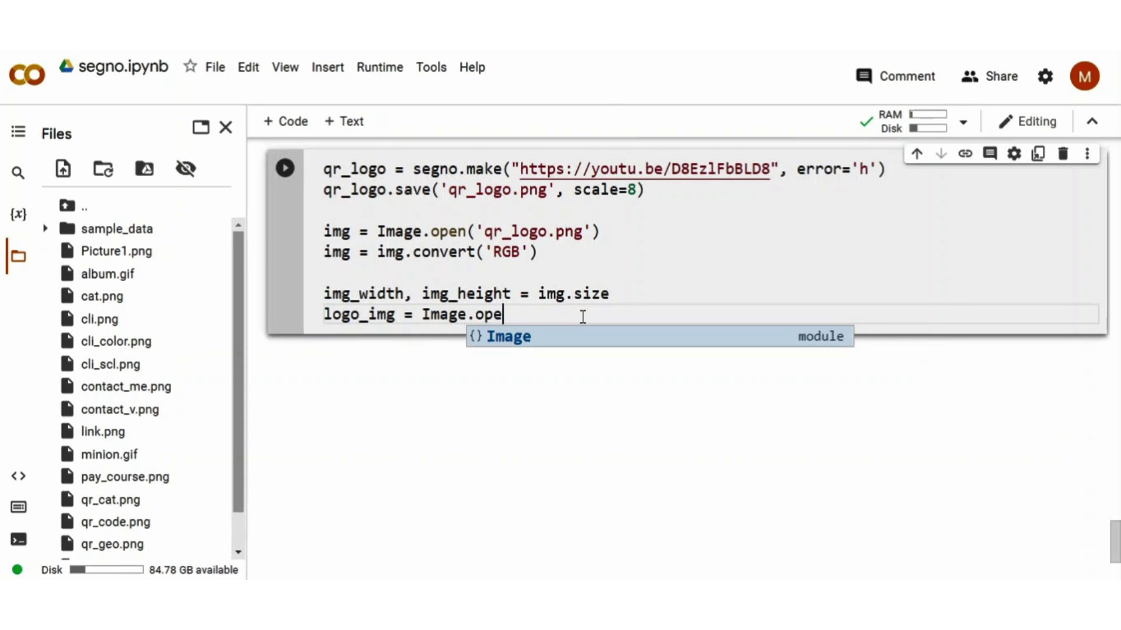
{"action": "type", "text": "n('Picture1.png')"}
{"action": "key", "text": "Return"}
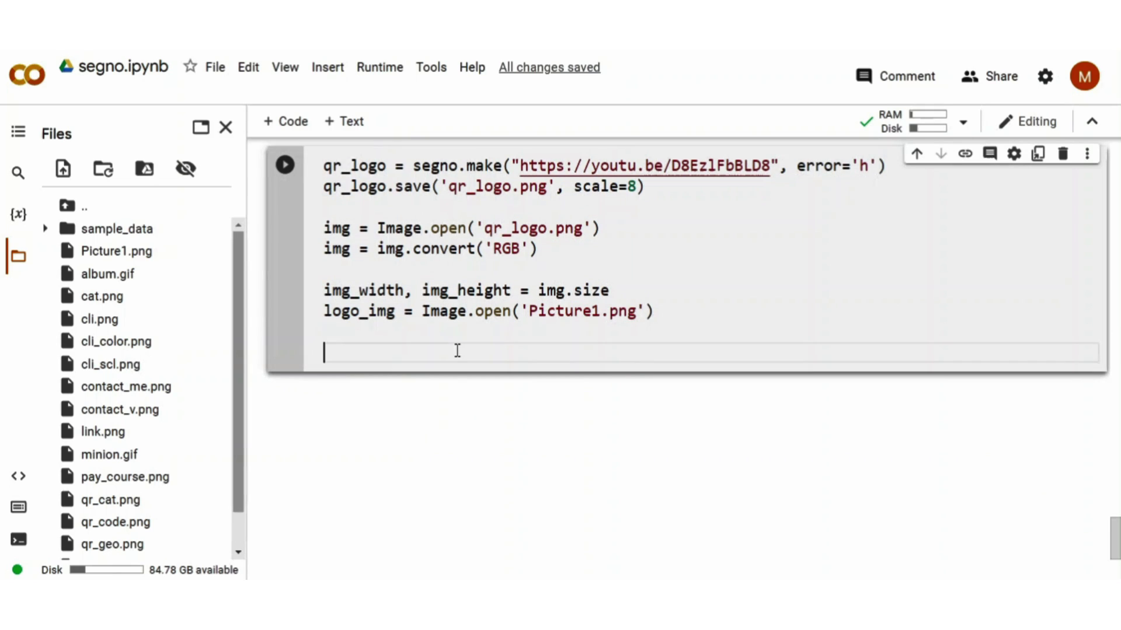
{"action": "type", "text": "logo_max_si"}
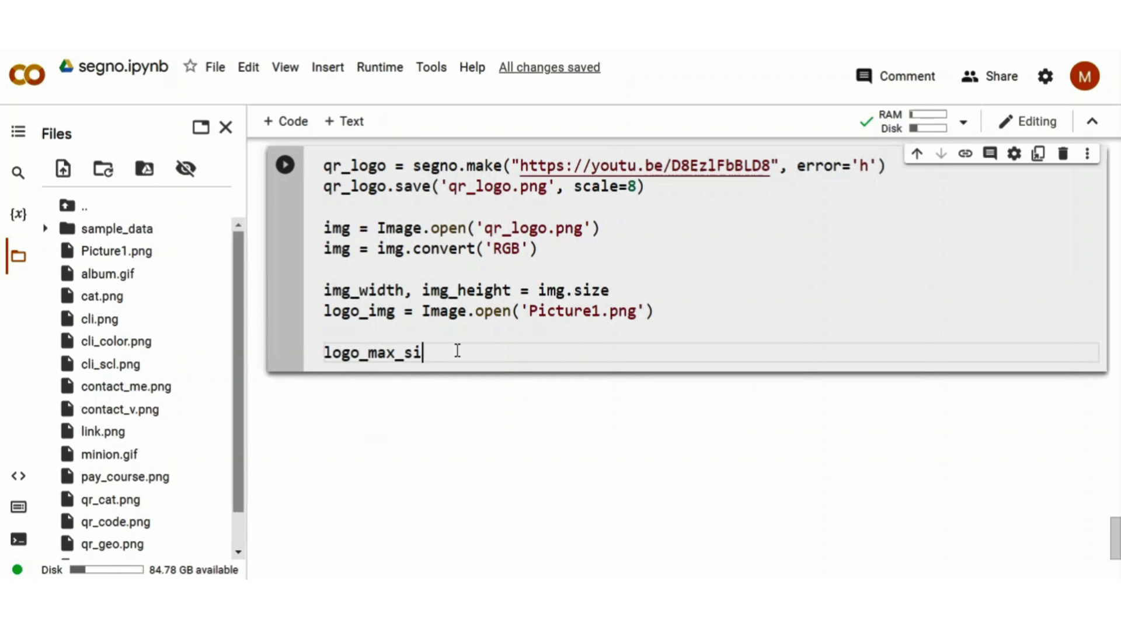
{"action": "type", "text": "ze = img_he"}
{"action": "type", "text": "ight // 3"}
{"action": "key", "text": "Return"}
{"action": "key", "text": "Return"}
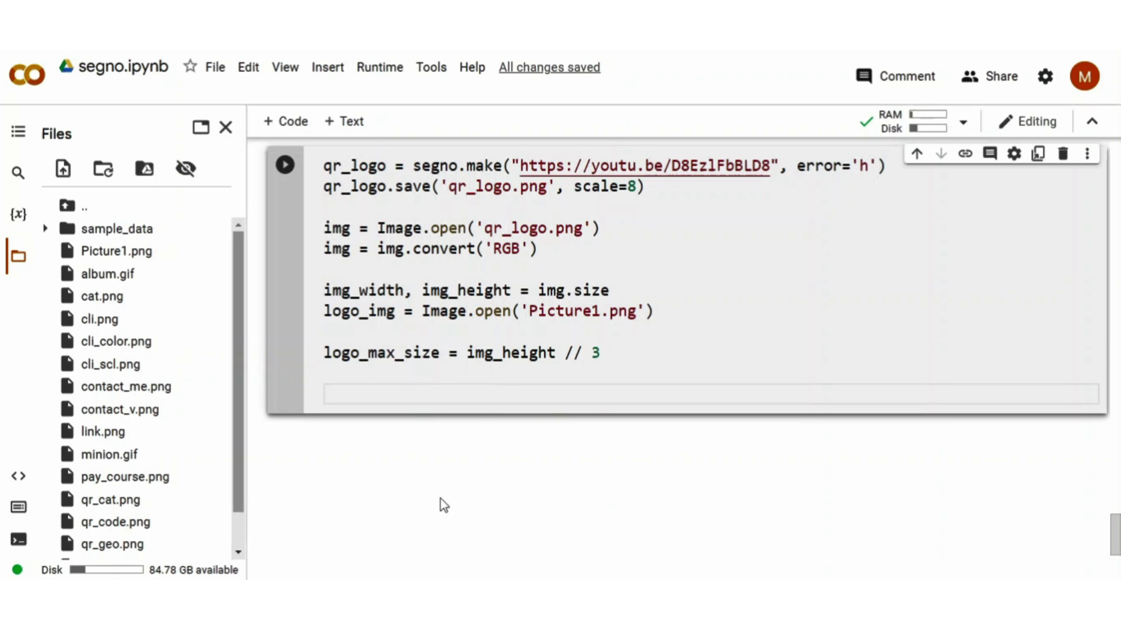
{"action": "type", "text": "logo_img."}
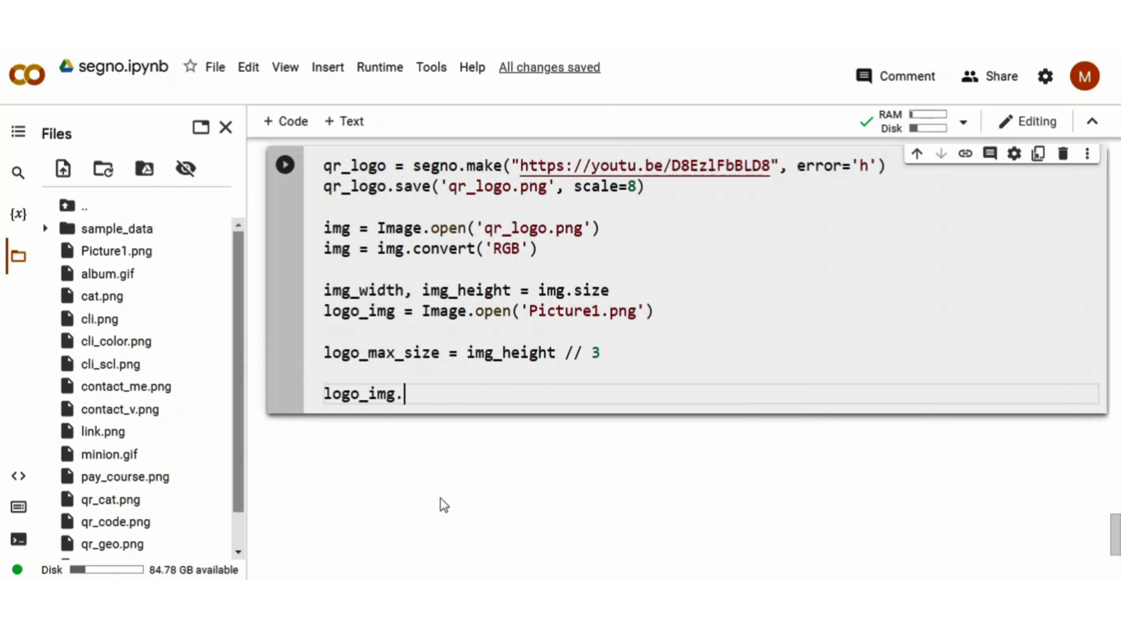
{"action": "type", "text": "thumbnail(("}
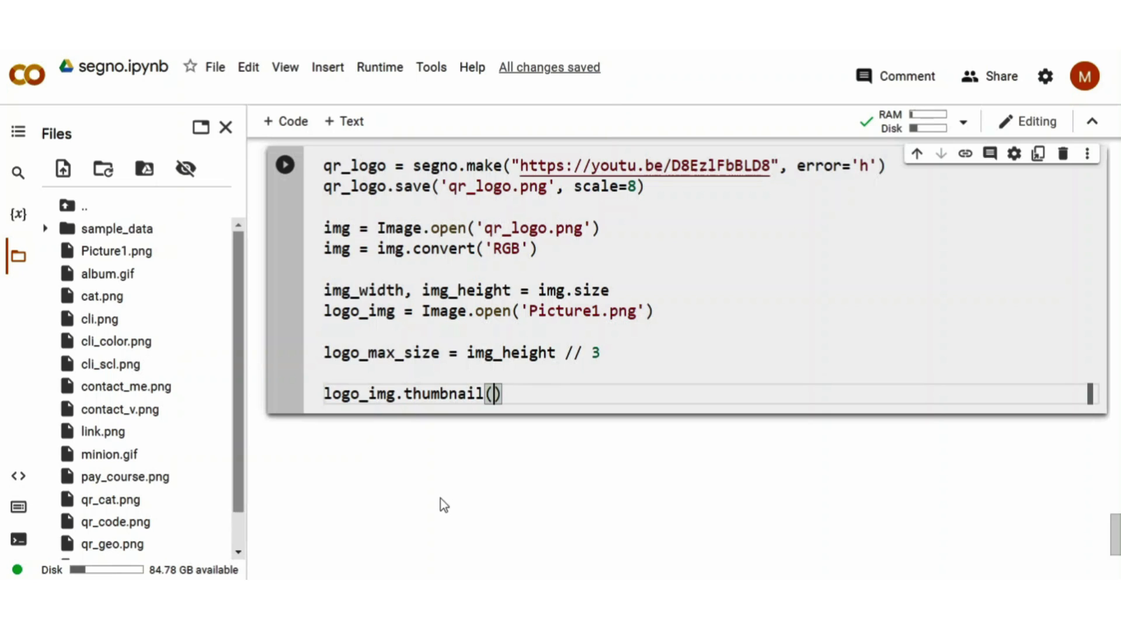
{"action": "type", "text": "(logo_max_size, lo"}
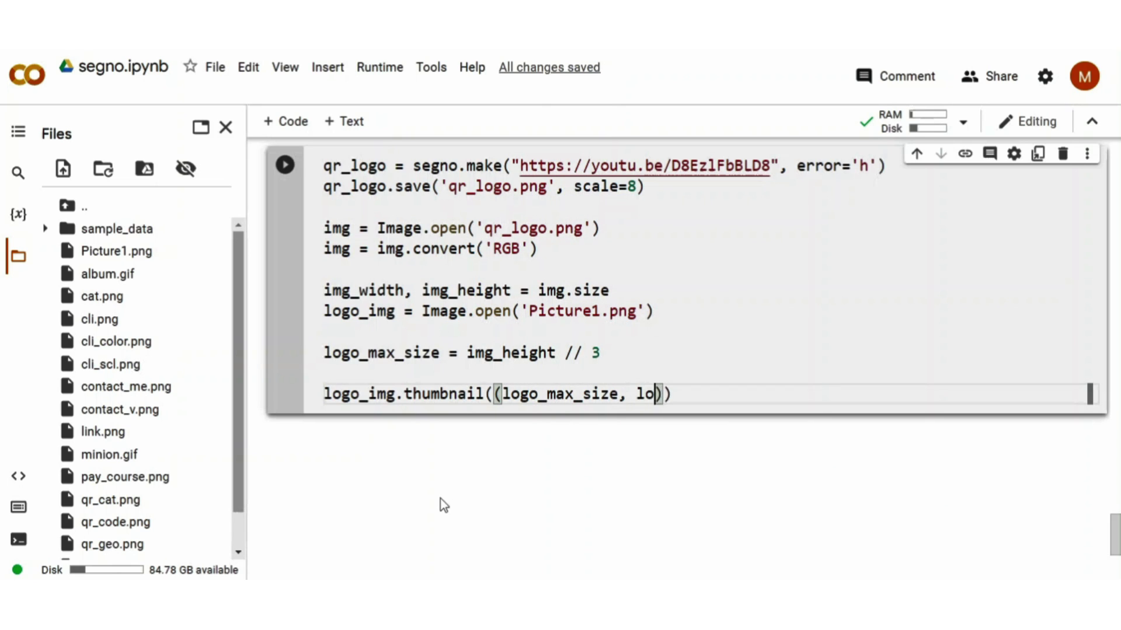
{"action": "type", "text": "go_max_size), Im"}
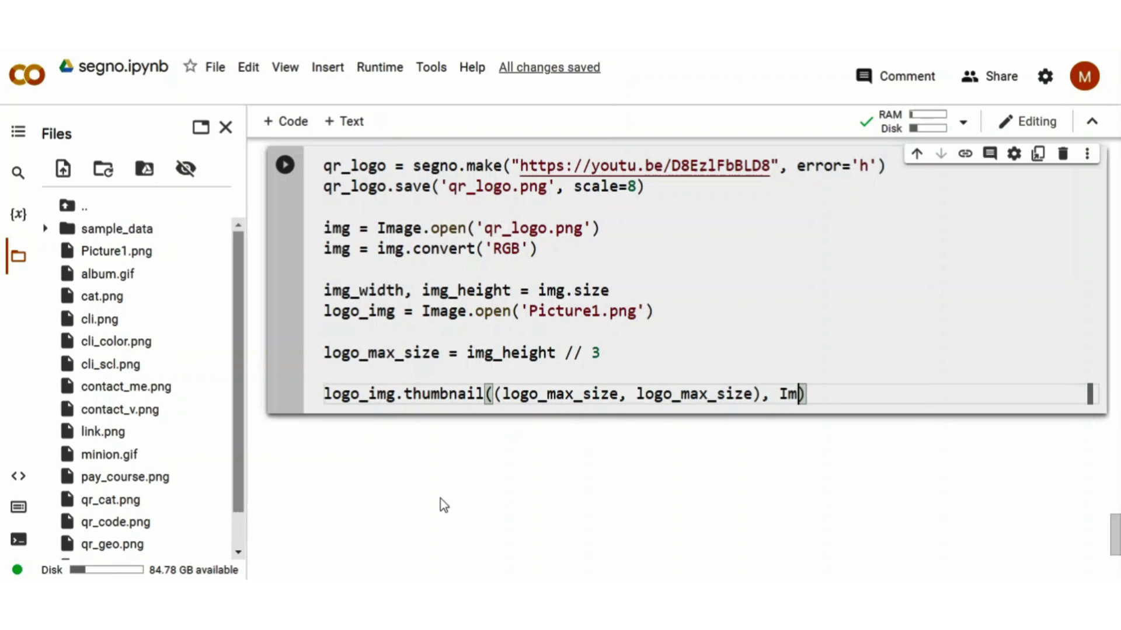
{"action": "type", "text": "age.LANCZOS"}
{"action": "key", "text": "Return"}
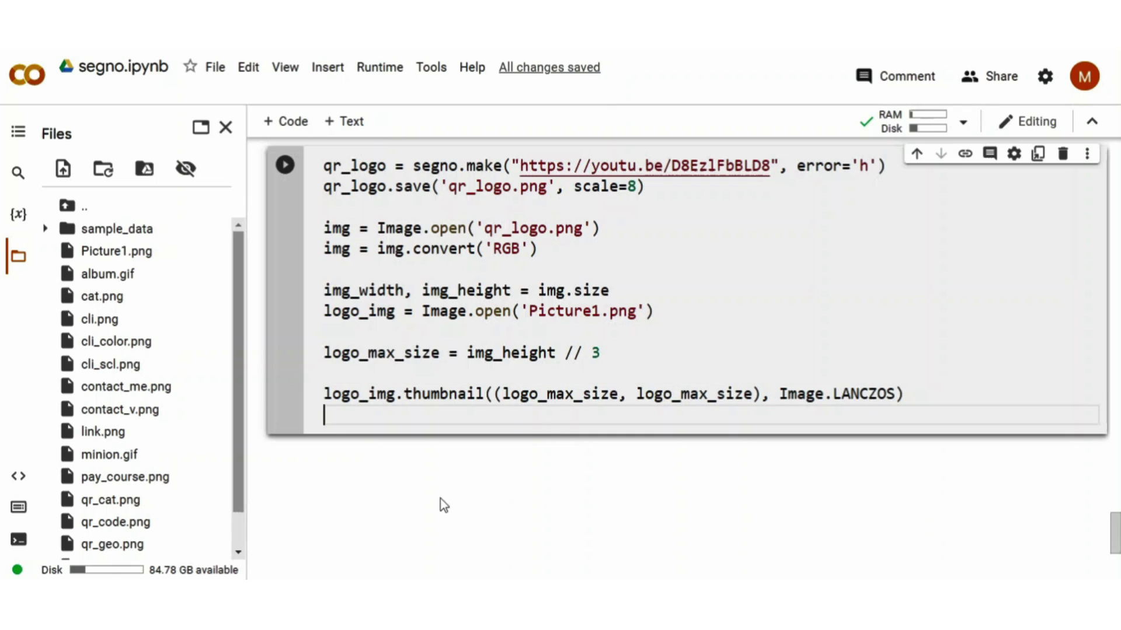
{"action": "type", "text": "ox "}
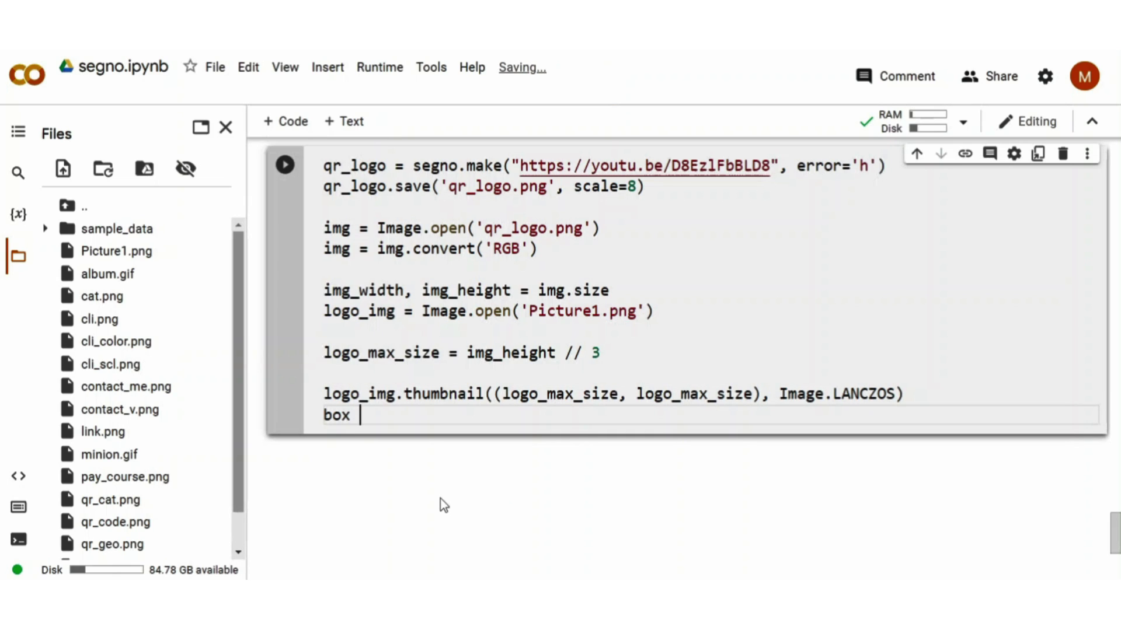
{"action": "type", "text": "= ("}
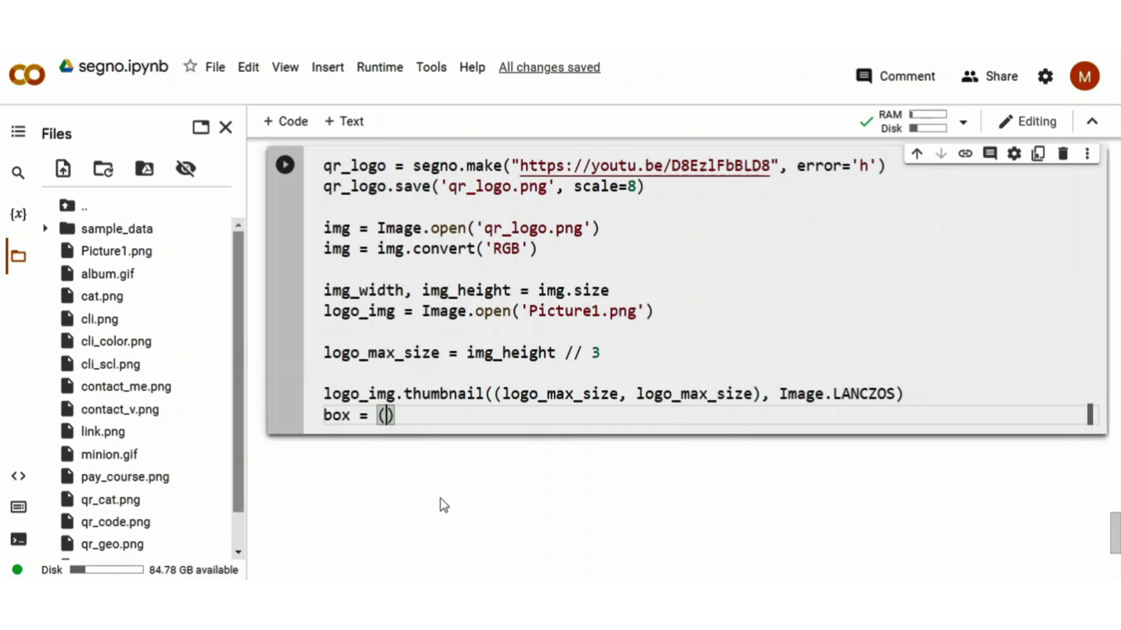
{"action": "type", "text": "(img_width -"}
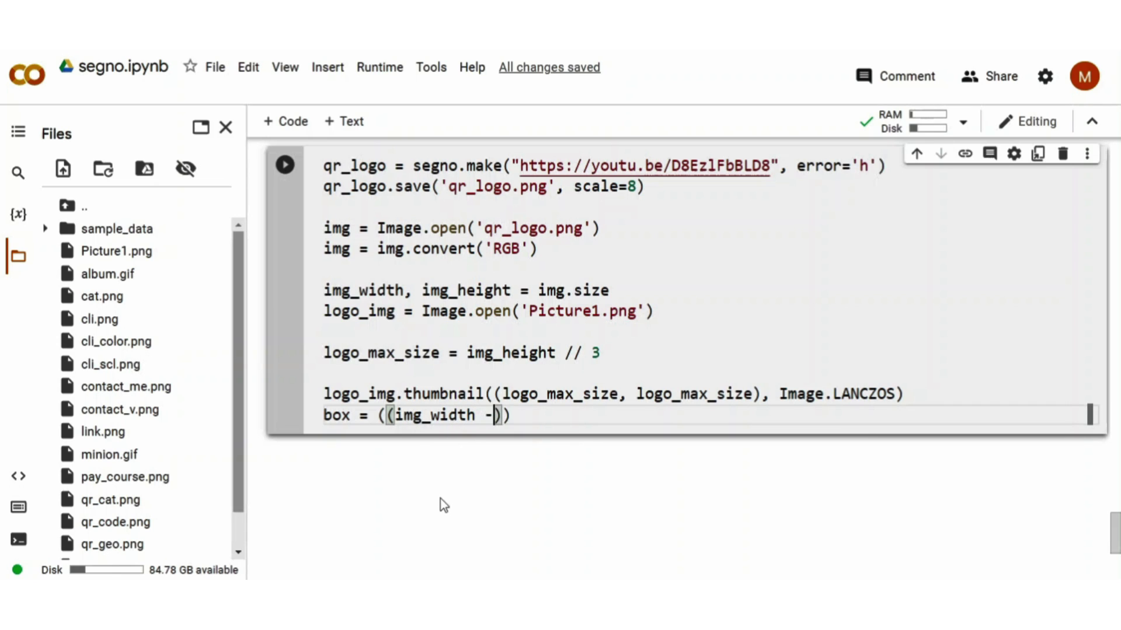
{"action": "type", "text": " logo_img.si"}
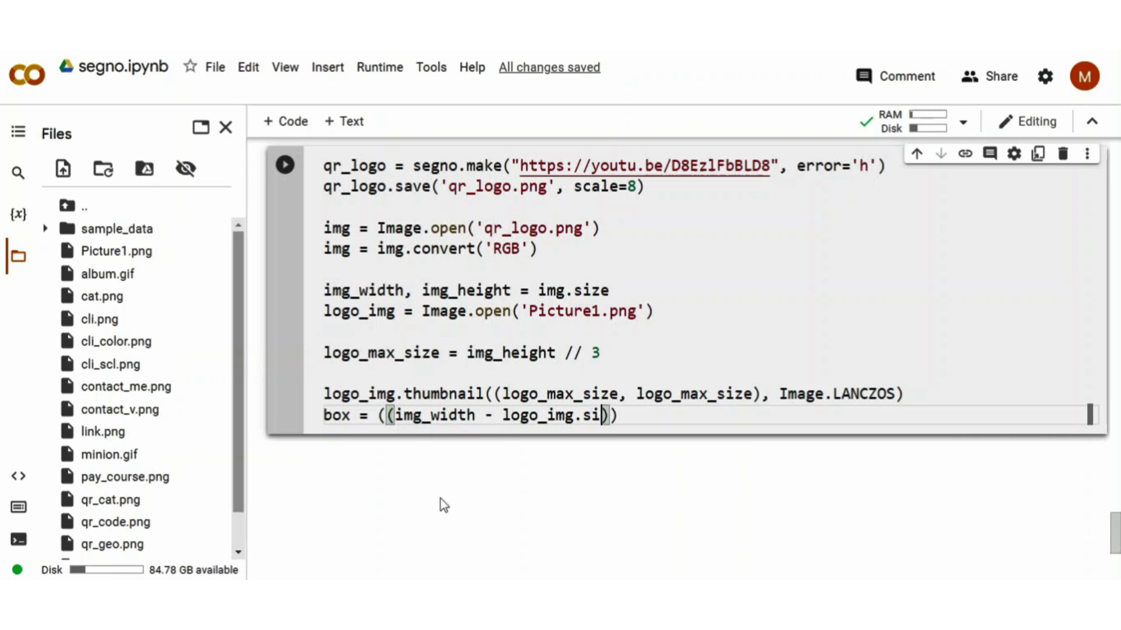
{"action": "type", "text": "ze[0]"}
Step: Centre the logo with a box, paste it, save qrcode_with_logo.png and open it
{"action": "key", "text": "Right"}
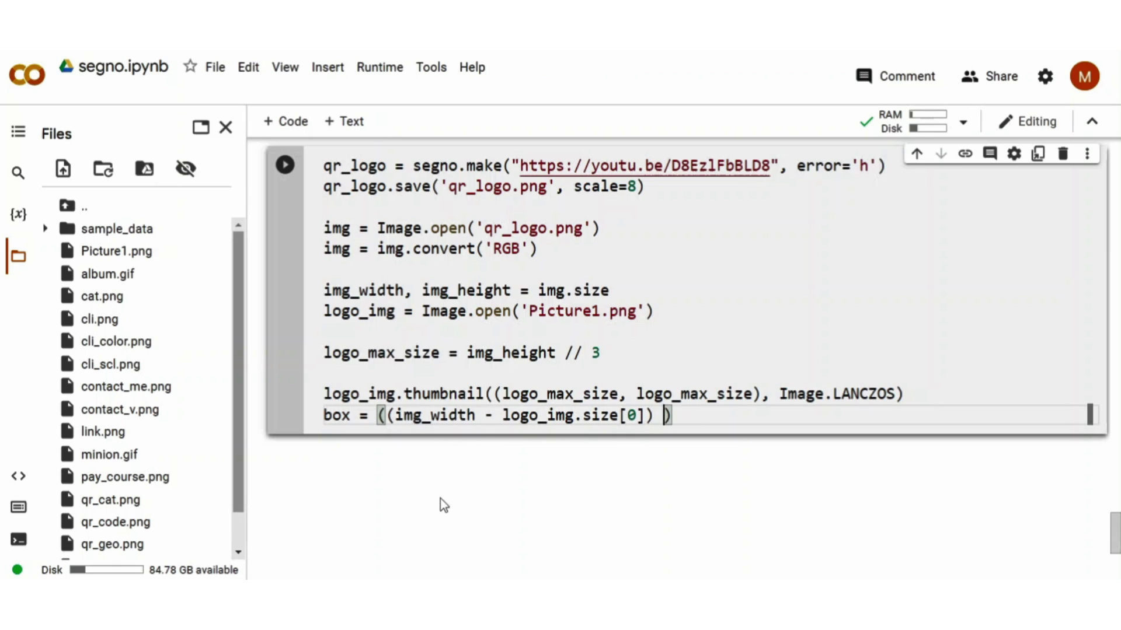
{"action": "type", "text": "// 2, (img_h"}
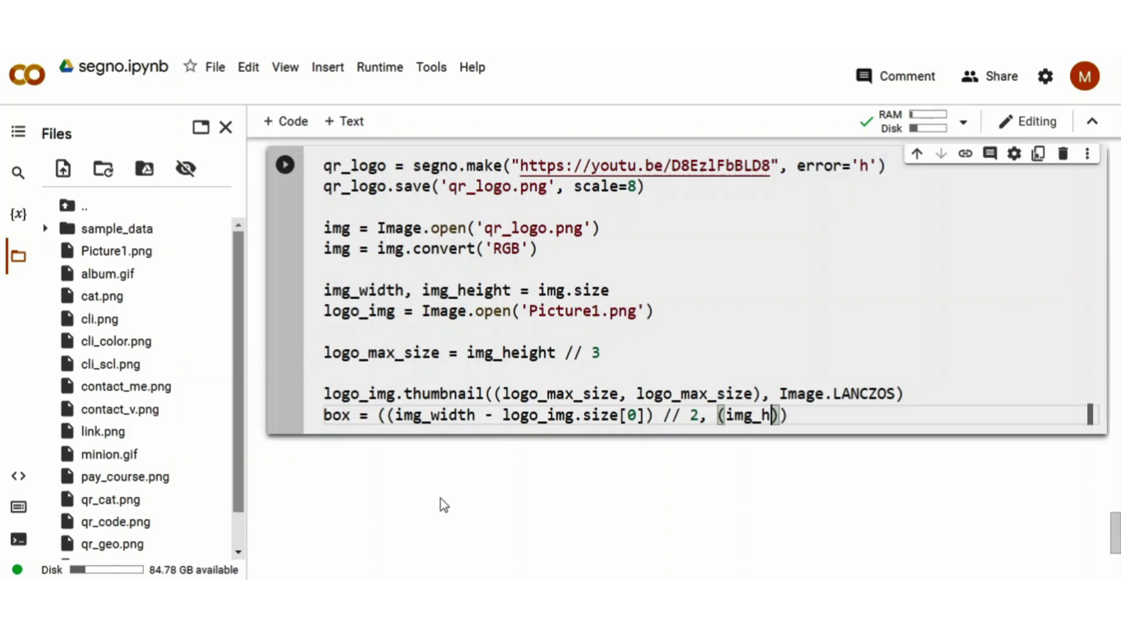
{"action": "type", "text": "eight - log"}
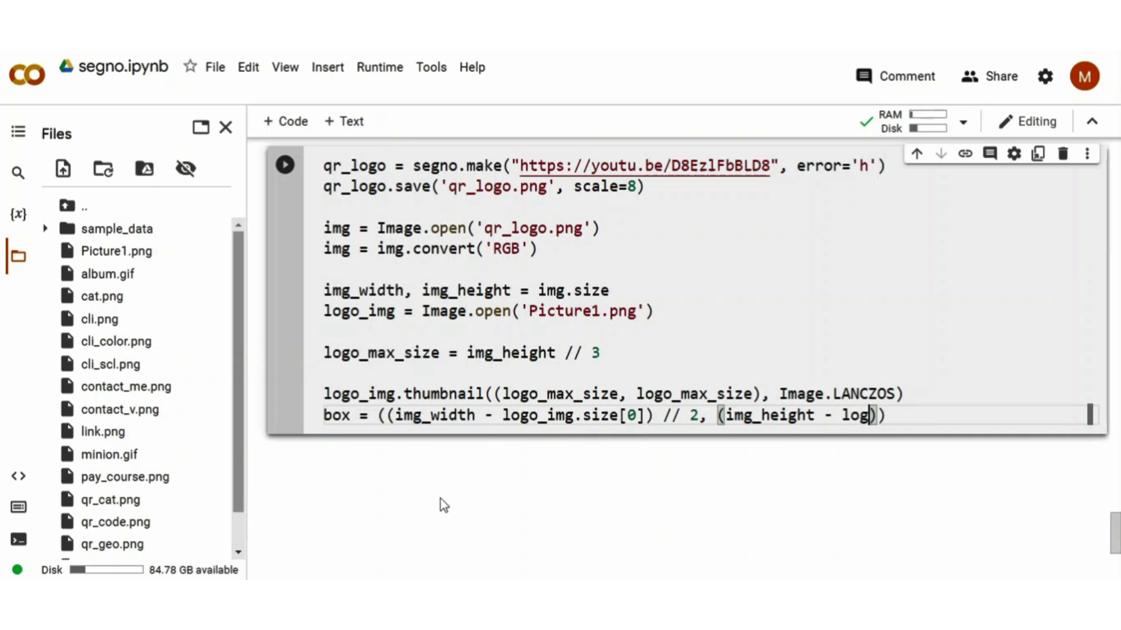
{"action": "type", "text": "o_img.size[1"}
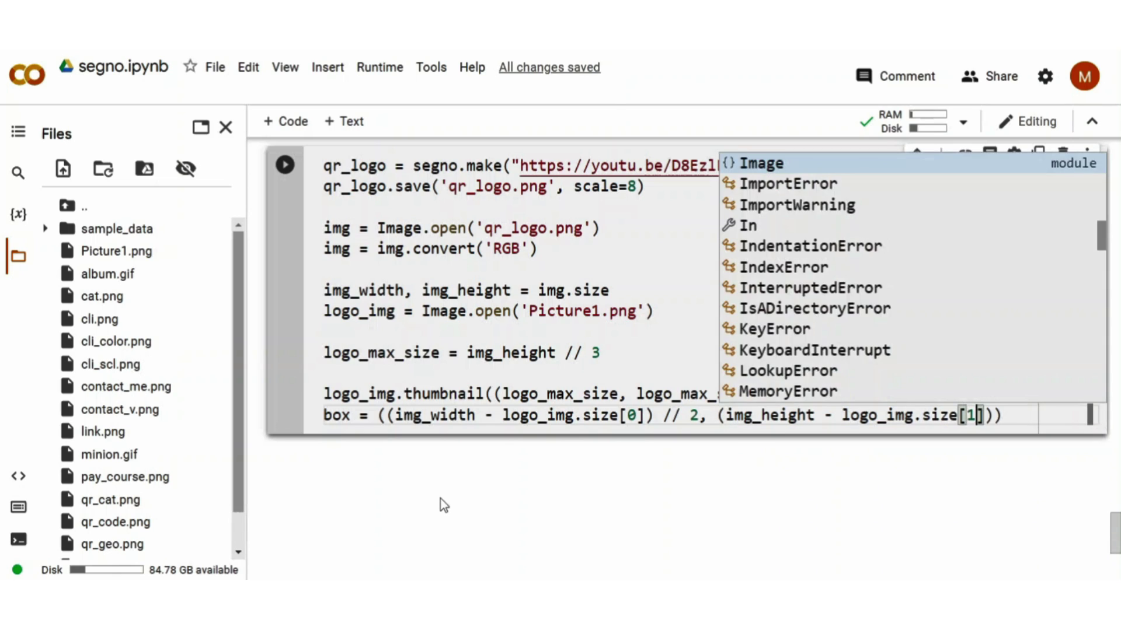
{"action": "type", "text": "]) // 2"}
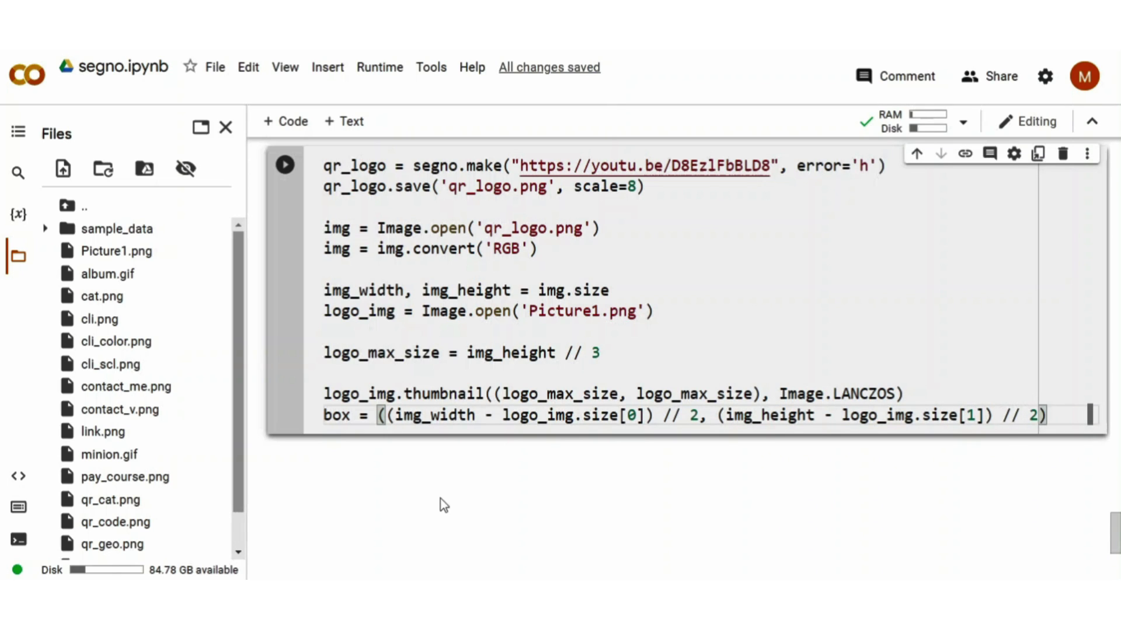
{"action": "key", "text": "Return"}
{"action": "type", "text": "im"}
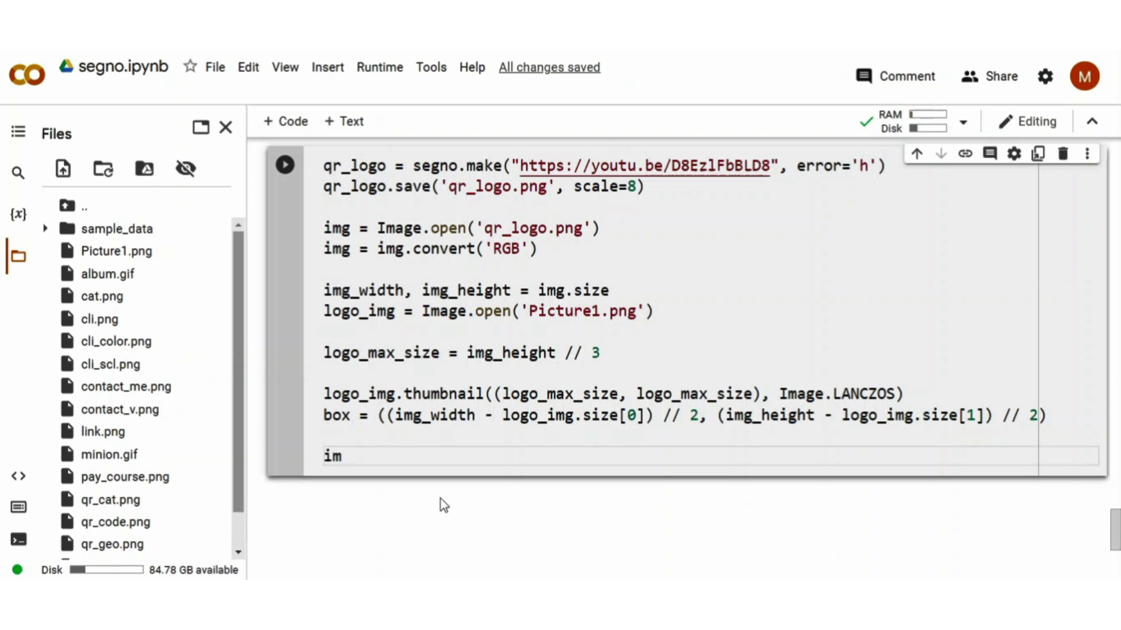
{"action": "type", "text": "g.paste(lo"}
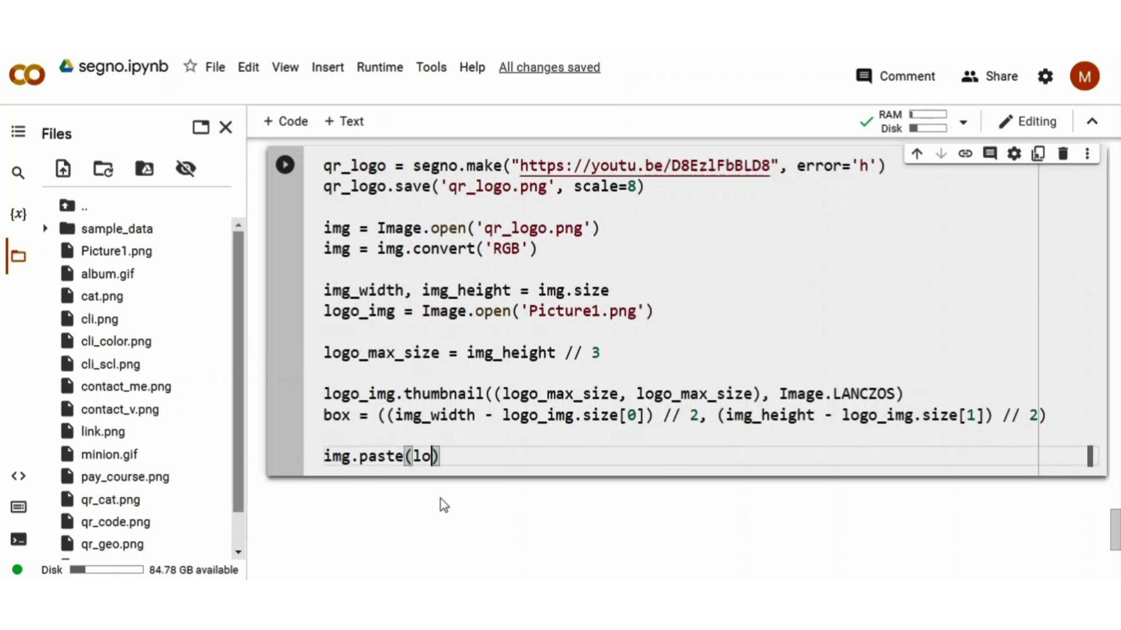
{"action": "type", "text": "go_img, bo"}
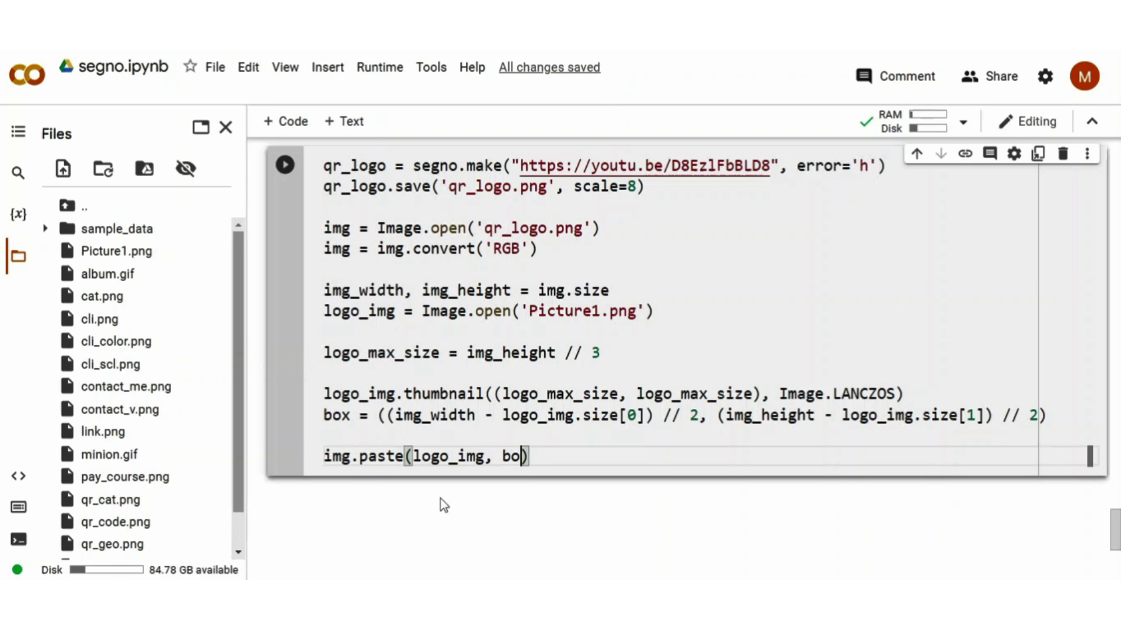
{"action": "type", "text": "x"}
{"action": "key", "text": "Return"}
{"action": "type", "text": "img.sa"}
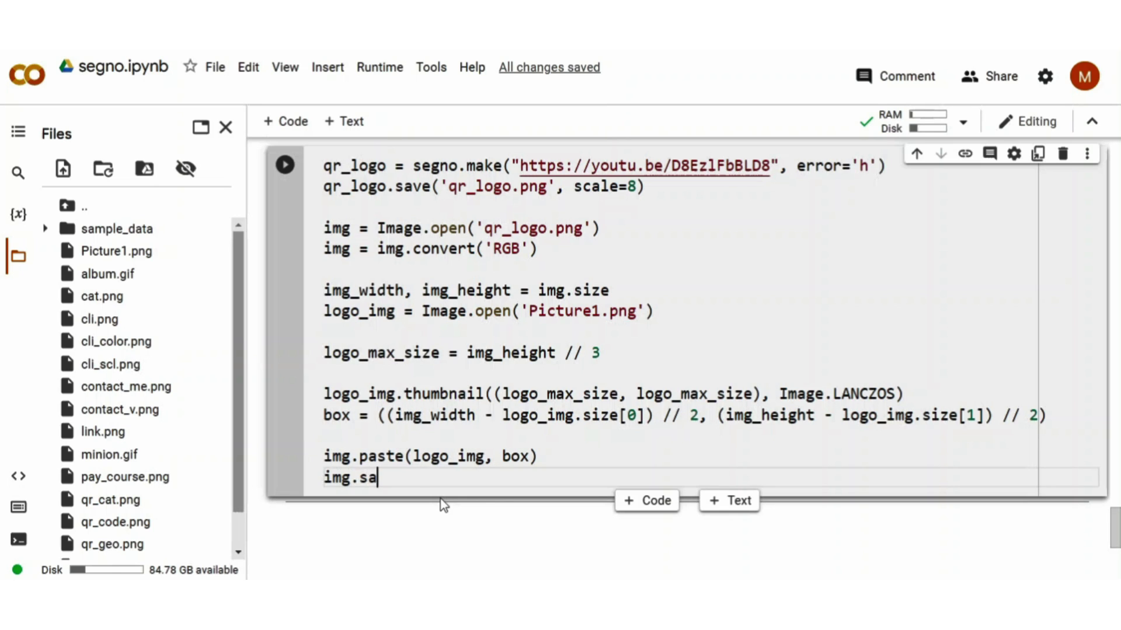
{"action": "type", "text": "ve('qrcode_with_l"}
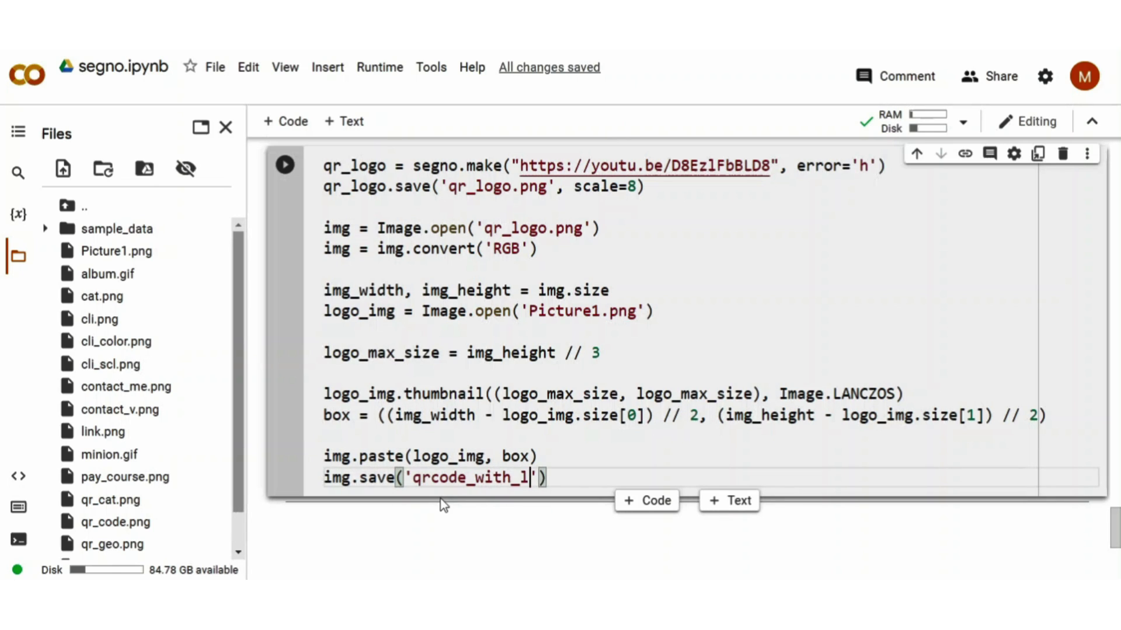
{"action": "type", "text": "ogo.png"}
{"action": "key", "text": "End"}
{"action": "key", "text": "Return"}
{"action": "type", "text": "Ima"}
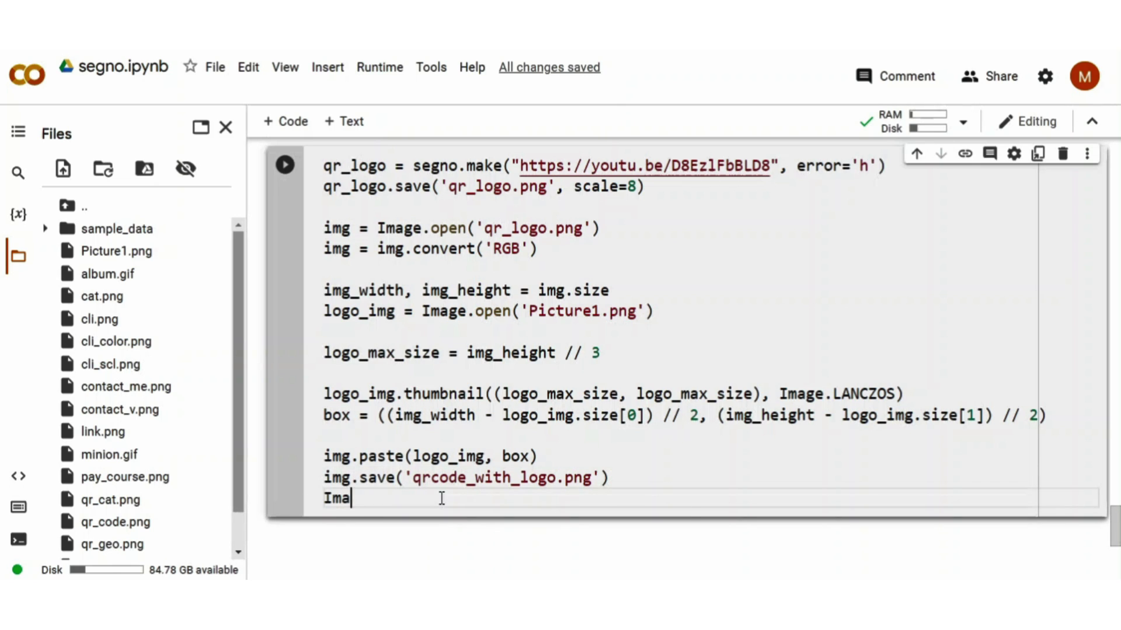
{"action": "type", "text": "ge.open('qrcode_with_logo.p"}
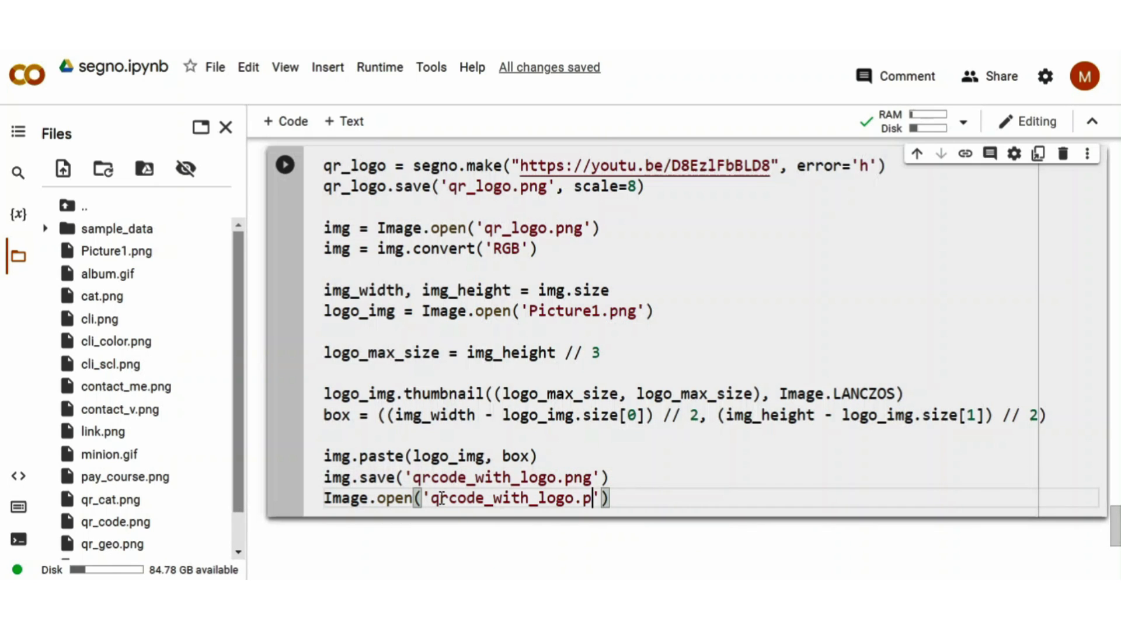
{"action": "type", "text": "ng"}
{"action": "scroll", "coordinate": [701, 394], "scroll_direction": "down", "scroll_amount": 3}
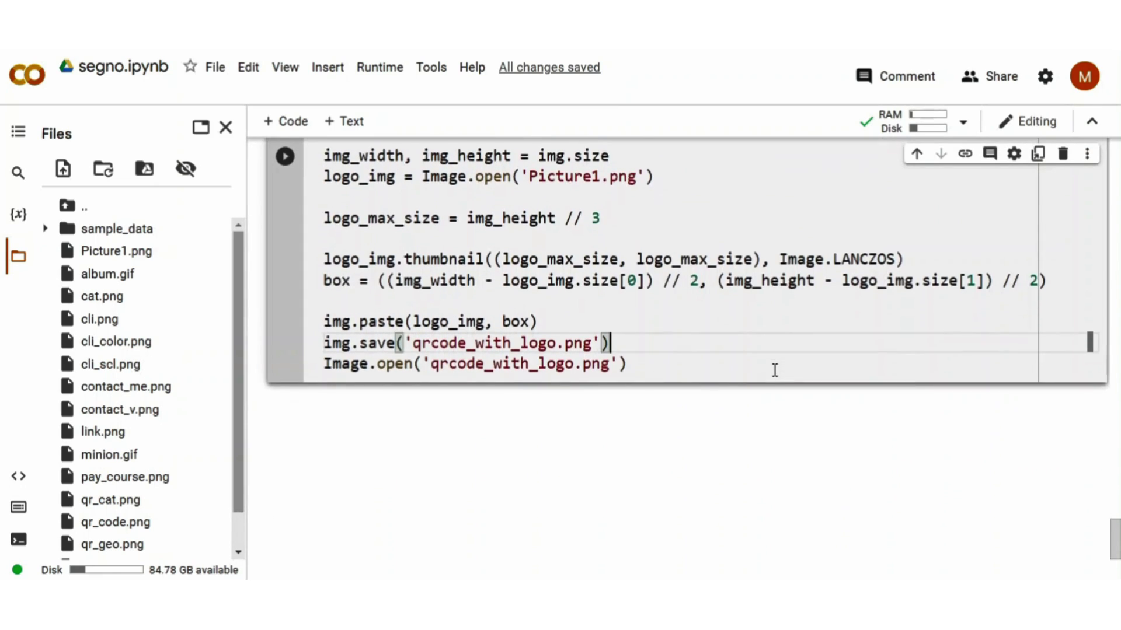
{"action": "scroll", "coordinate": [744, 377], "scroll_direction": "down", "scroll_amount": 3}
Step: Run the logo cell to show the Google-logo QR code, then save the notebook
{"action": "key", "text": "ctrl+Return"}
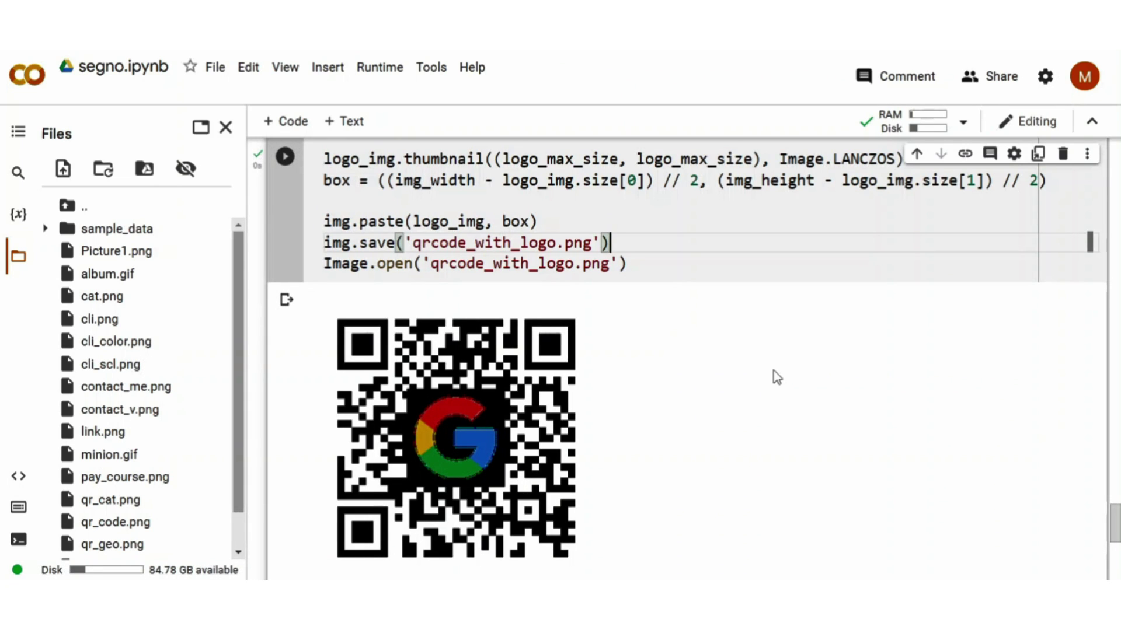
{"action": "scroll", "coordinate": [768, 362], "scroll_direction": "down", "scroll_amount": 1}
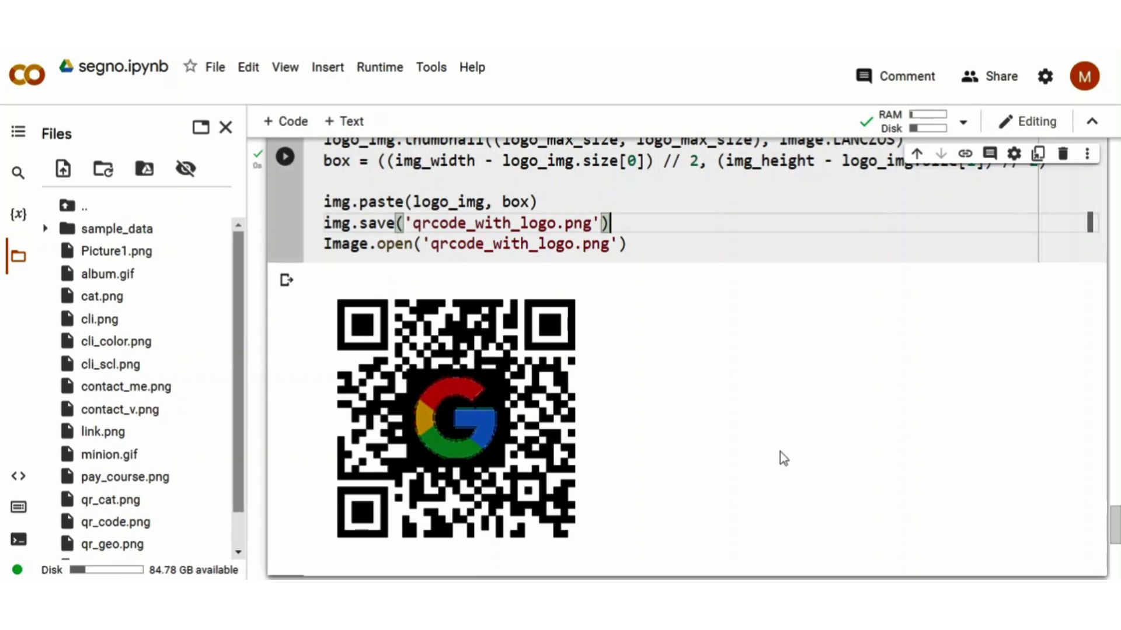
{"action": "key", "text": "ctrl+s"}
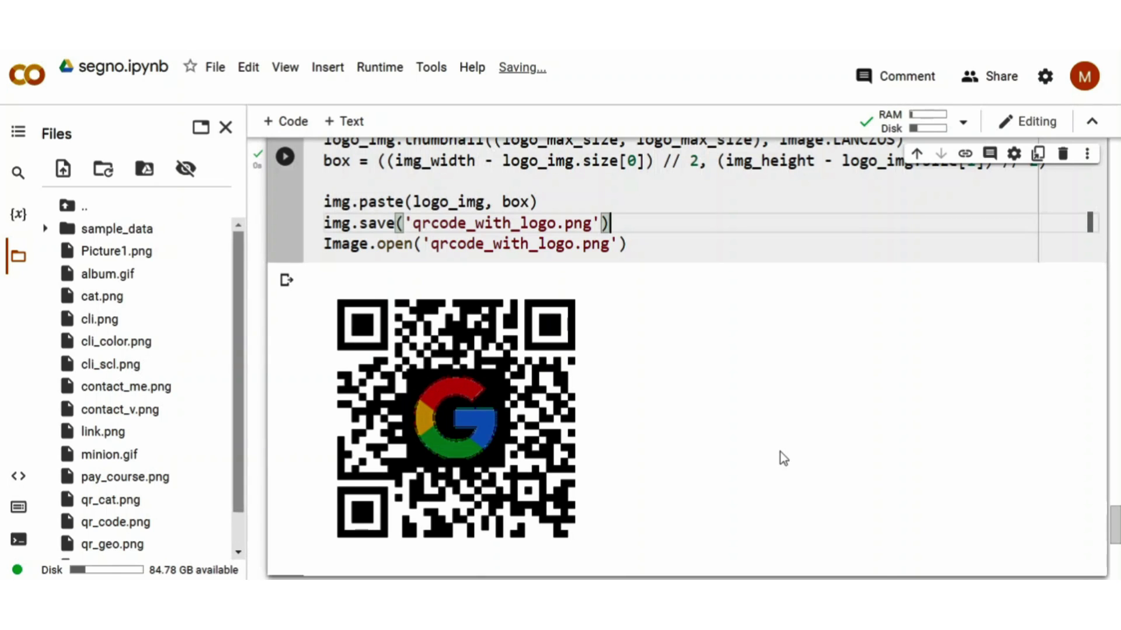